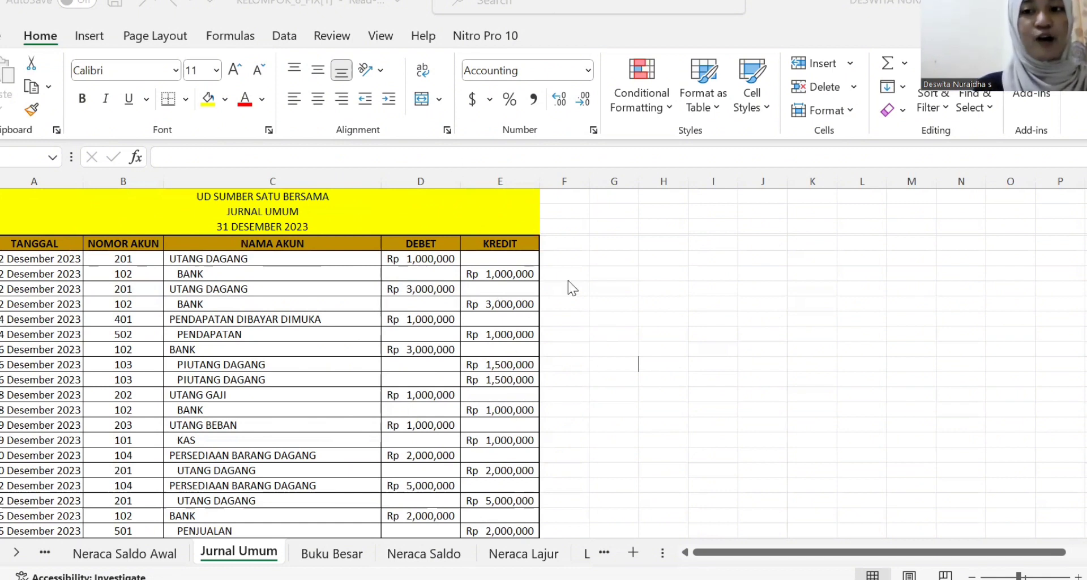
# - Clear the account name and account number in the first entry row of the Jurnal Umum sheet
pyautogui.click(197, 258)
pyautogui.press('Delete')
pyautogui.press('Left')
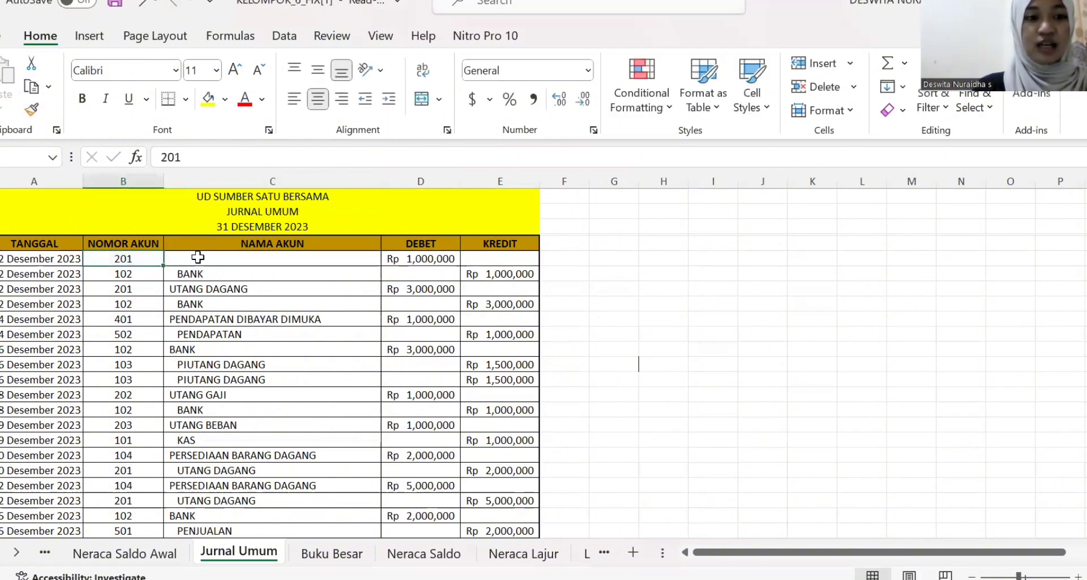
pyautogui.press('Delete')
# - Start a VLOOKUP formula in the first entry's account name cell, with account number cell B6 as the lookup value
pyautogui.press('Right')
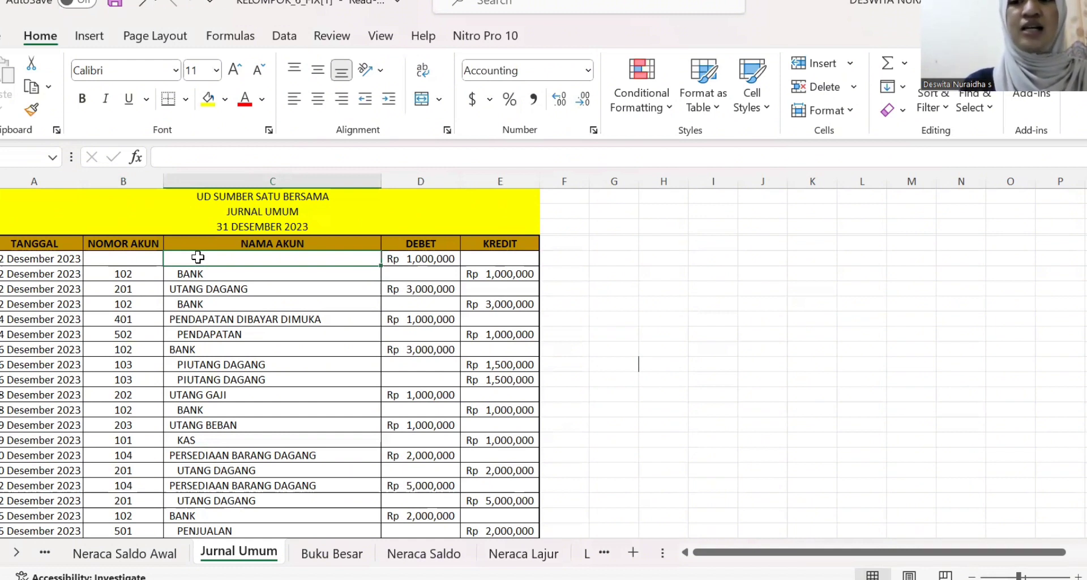
pyautogui.write('=')
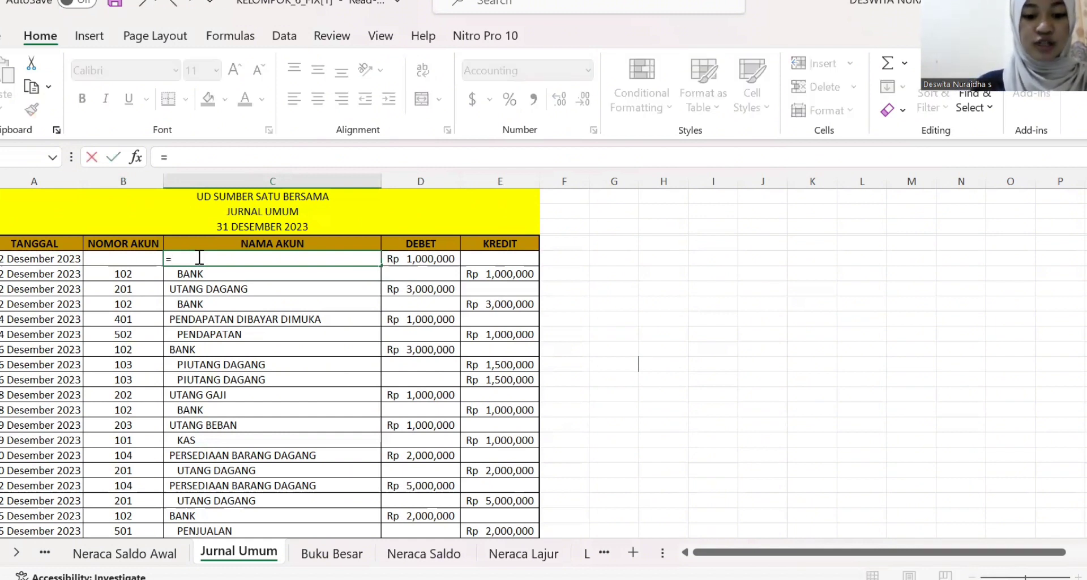
pyautogui.write('vloo')
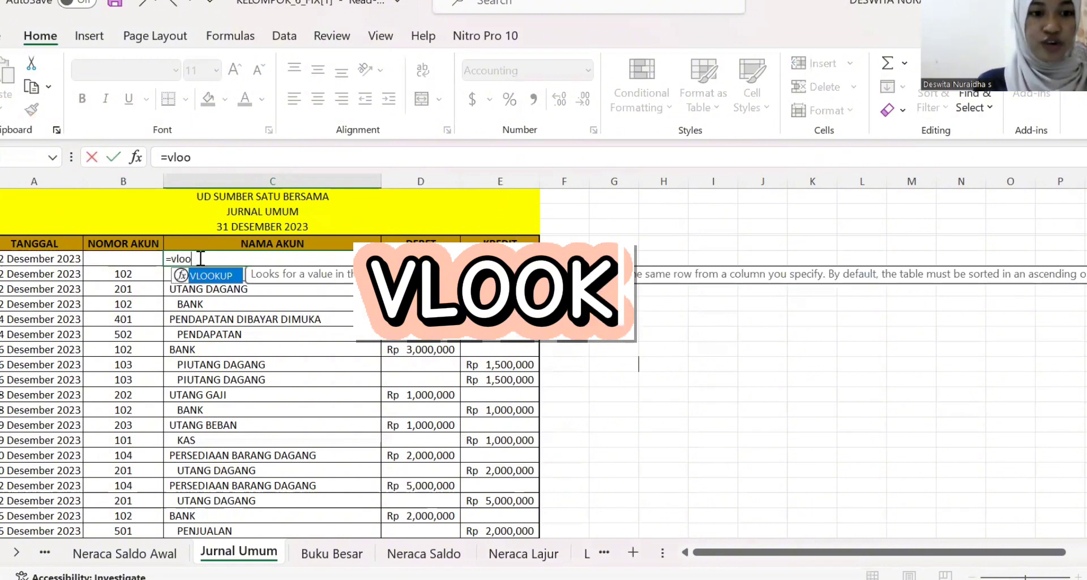
pyautogui.doubleClick(225, 276)
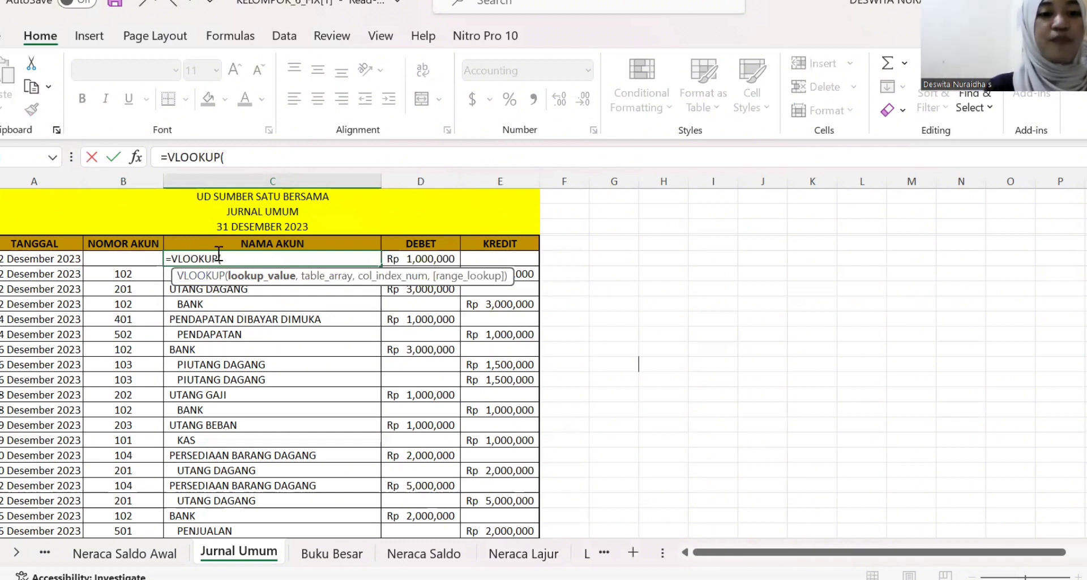
pyautogui.click(140, 260)
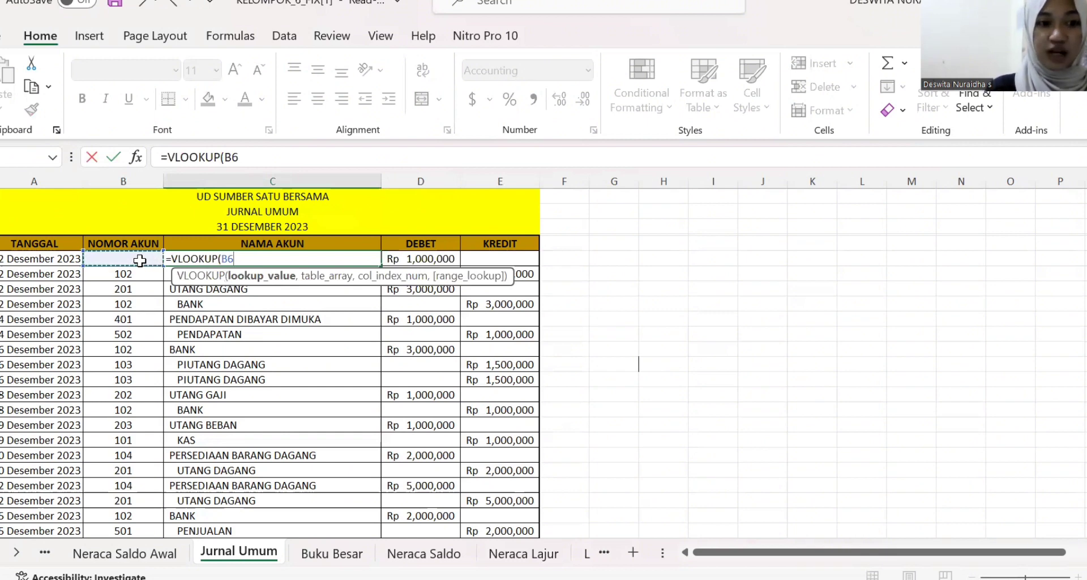
pyautogui.write(',')
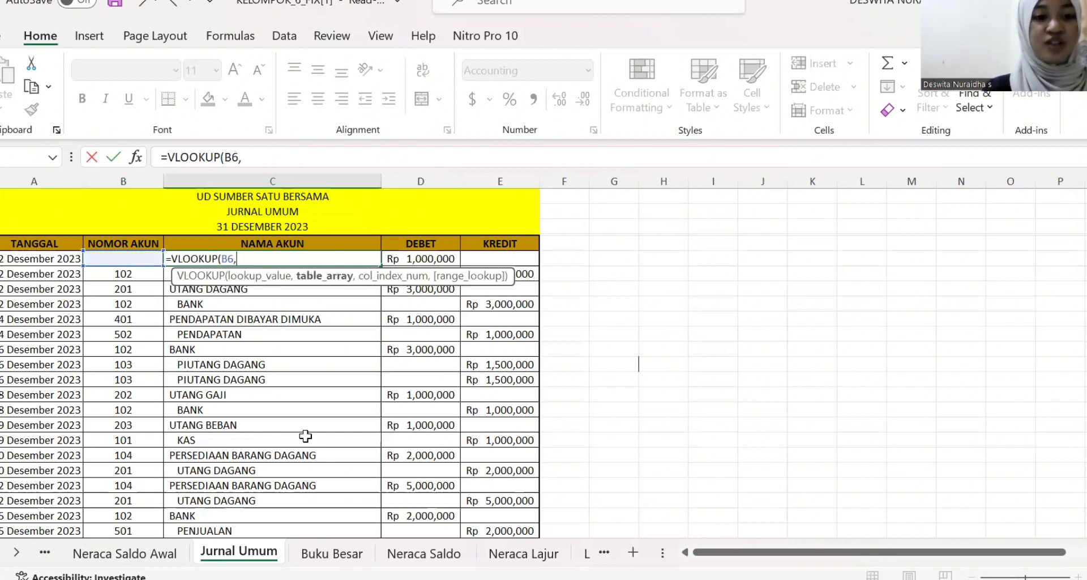
# - Set the VLOOKUP table array to range A6:B33 of the Neraca Saldo Awal sheet
pyautogui.click(126, 554)
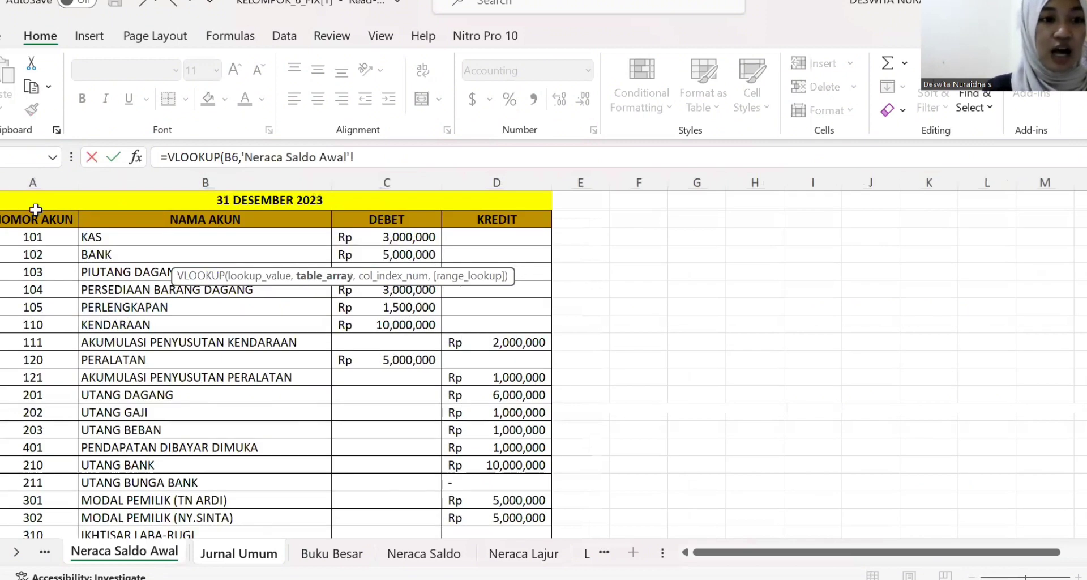
pyautogui.click(18, 237)
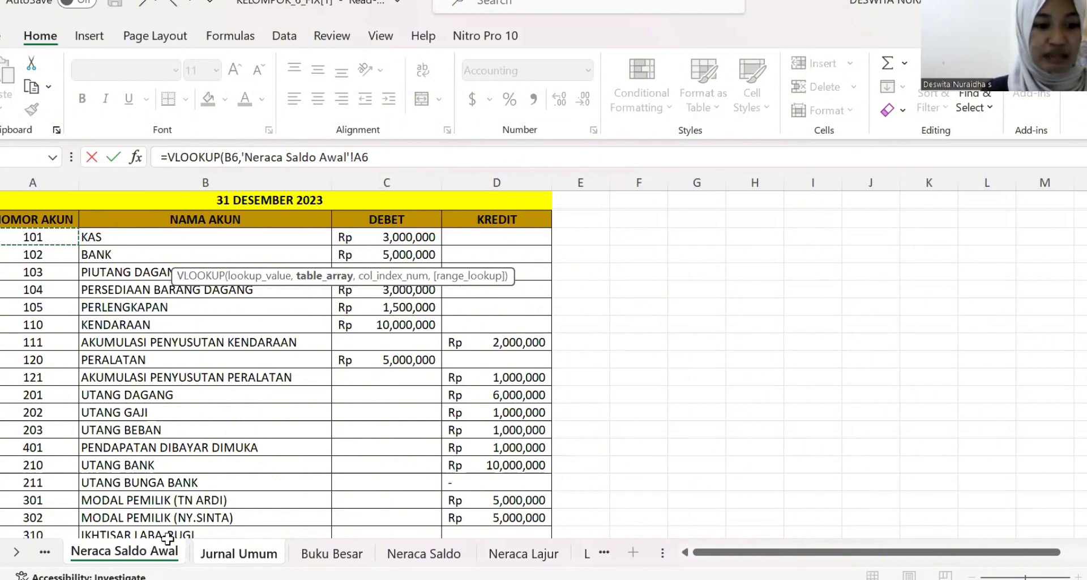
pyautogui.moveTo(160, 513); pyautogui.dragTo(175, 473)
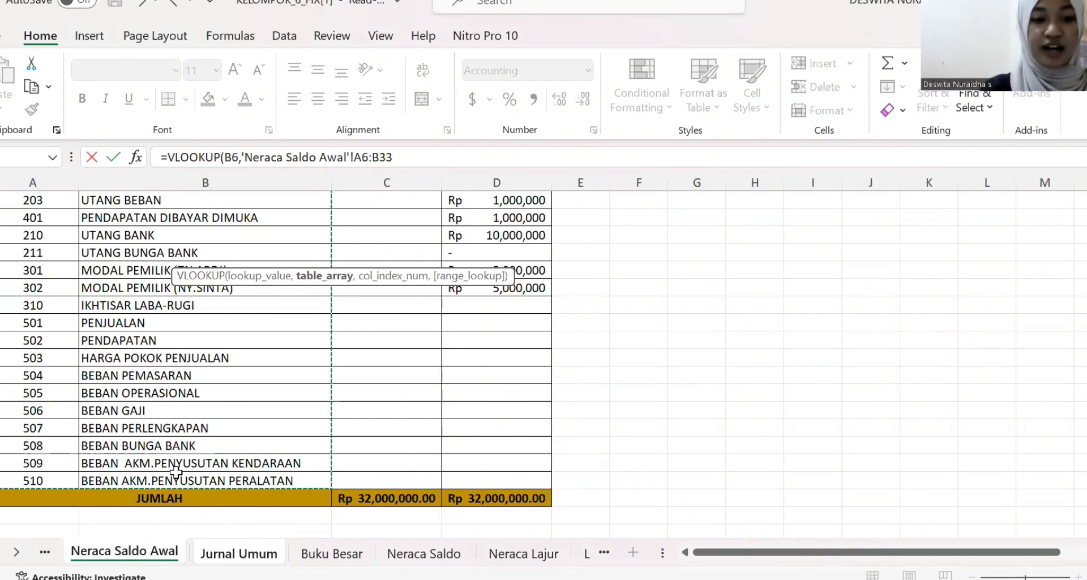
pyautogui.press('Return')
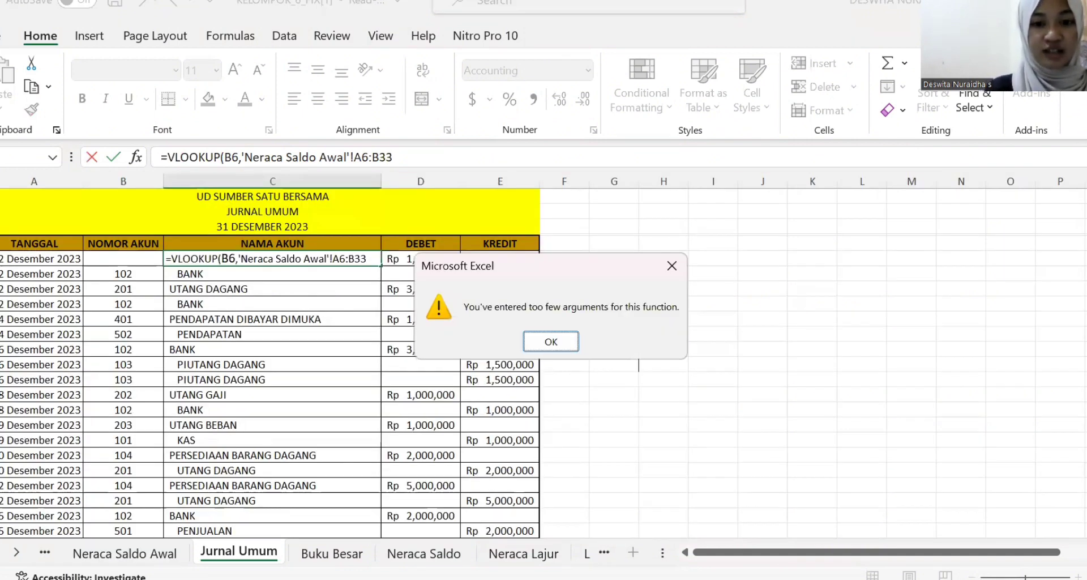
pyautogui.click(550, 343)
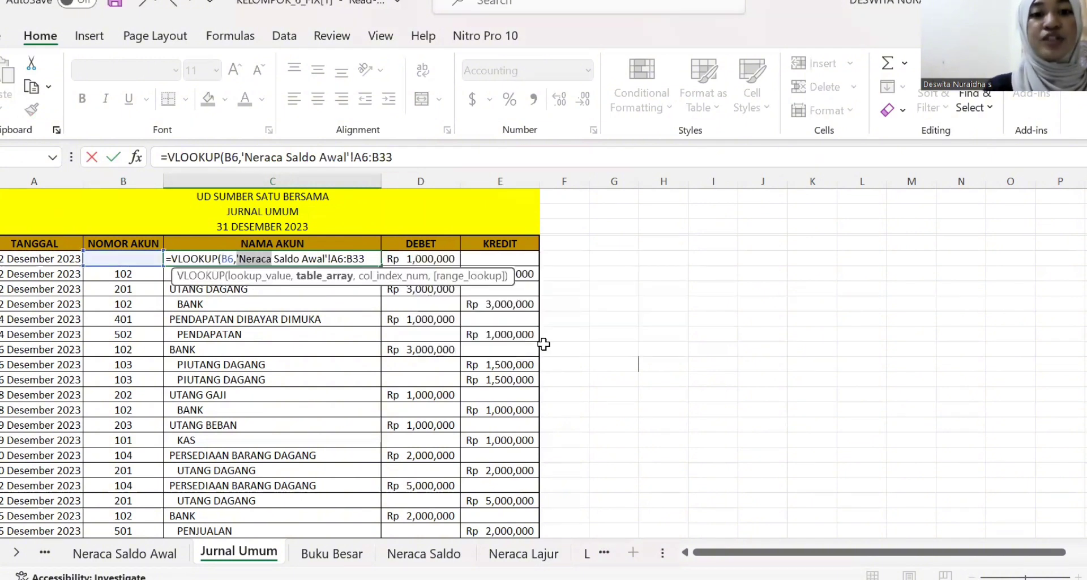
# - Complete the VLOOKUP formula with column index 2 and range lookup 0
pyautogui.click(375, 259)
pyautogui.write(',')
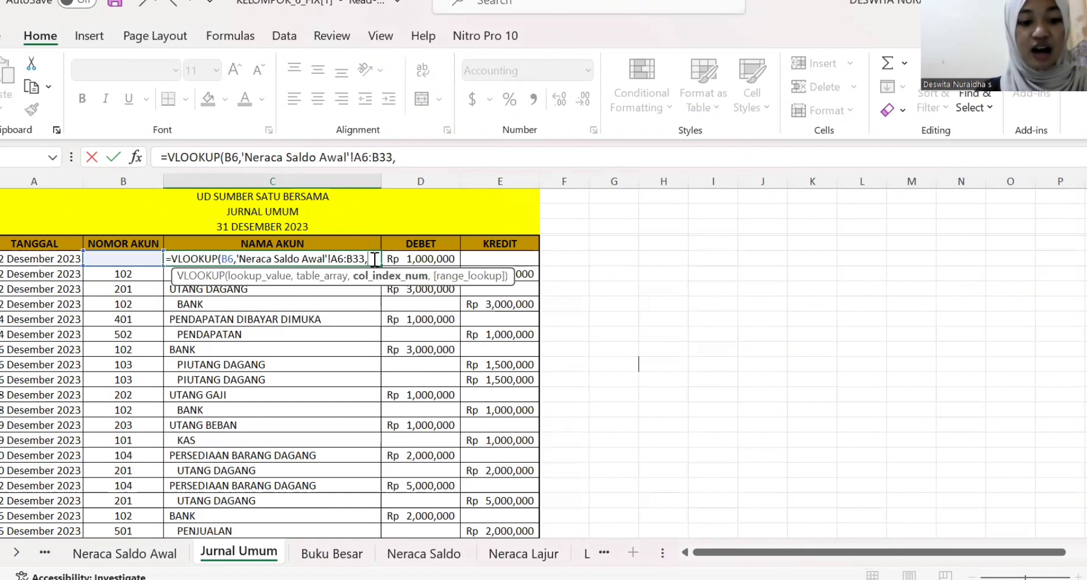
pyautogui.write('2')
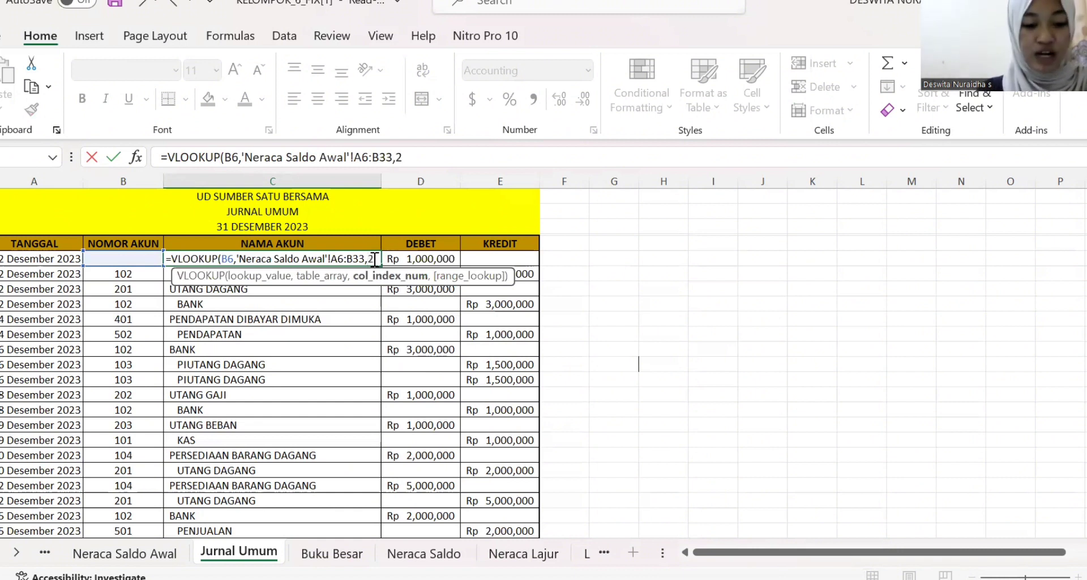
pyautogui.write(',0')
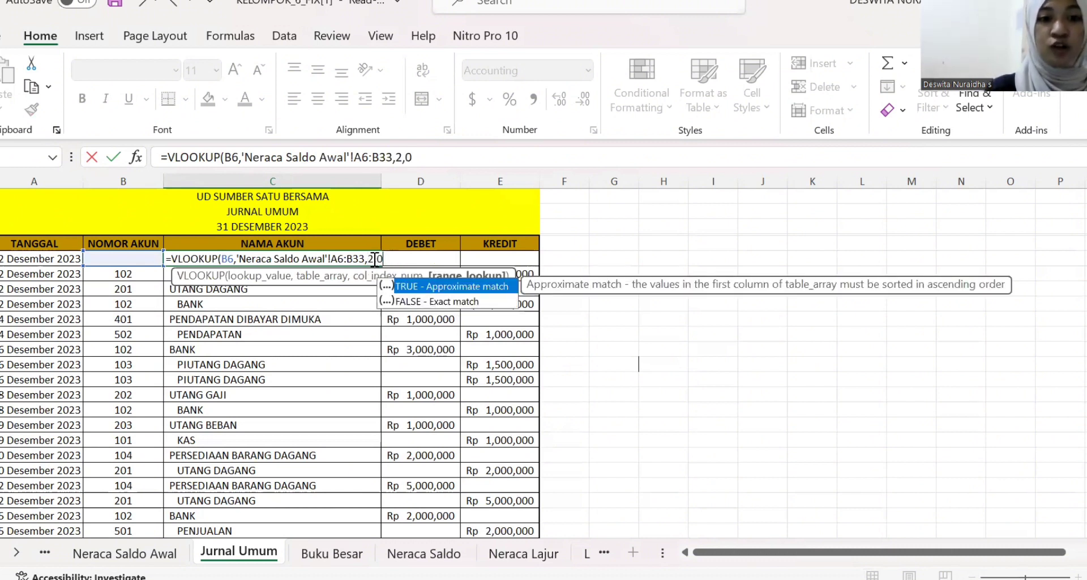
pyautogui.write(')')
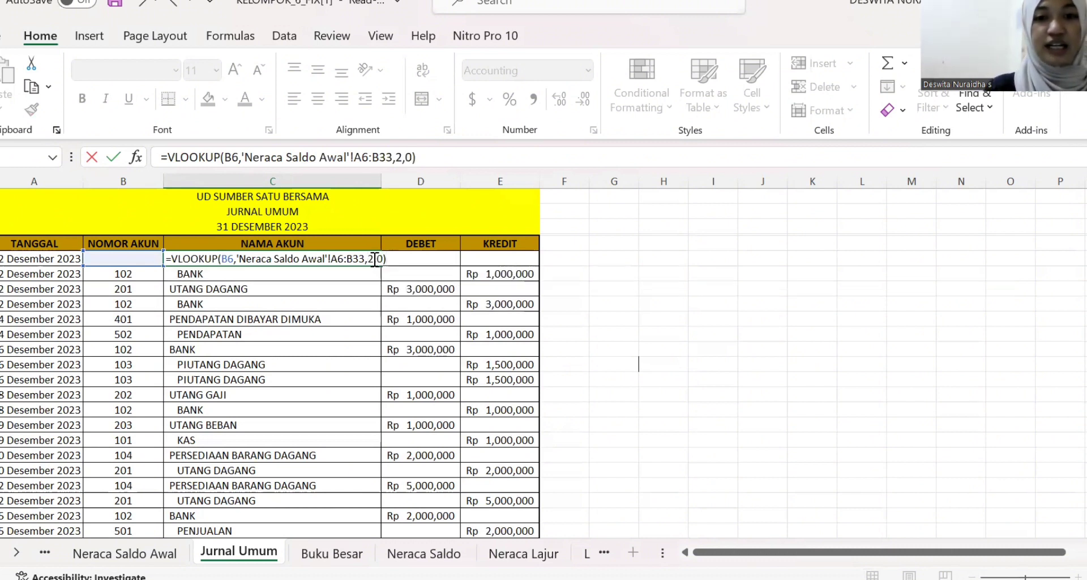
pyautogui.press('Return')
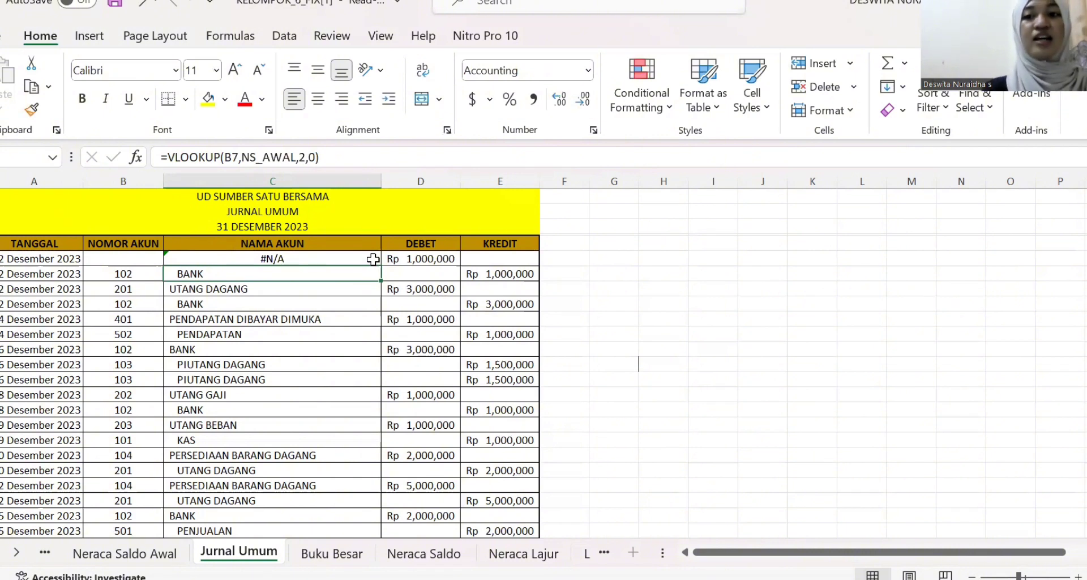
# - Check the account numbers in the Neraca Saldo Awal sheet and enter 201 as the first journal entry's account number
pyautogui.click(111, 262)
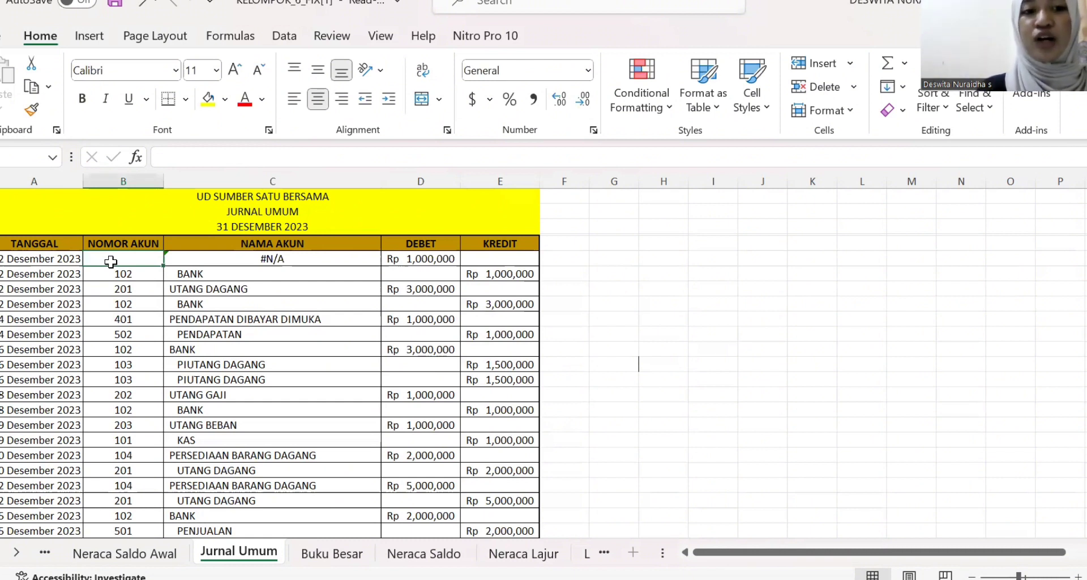
pyautogui.click(143, 556)
pyautogui.scroll(6, 135, 303)
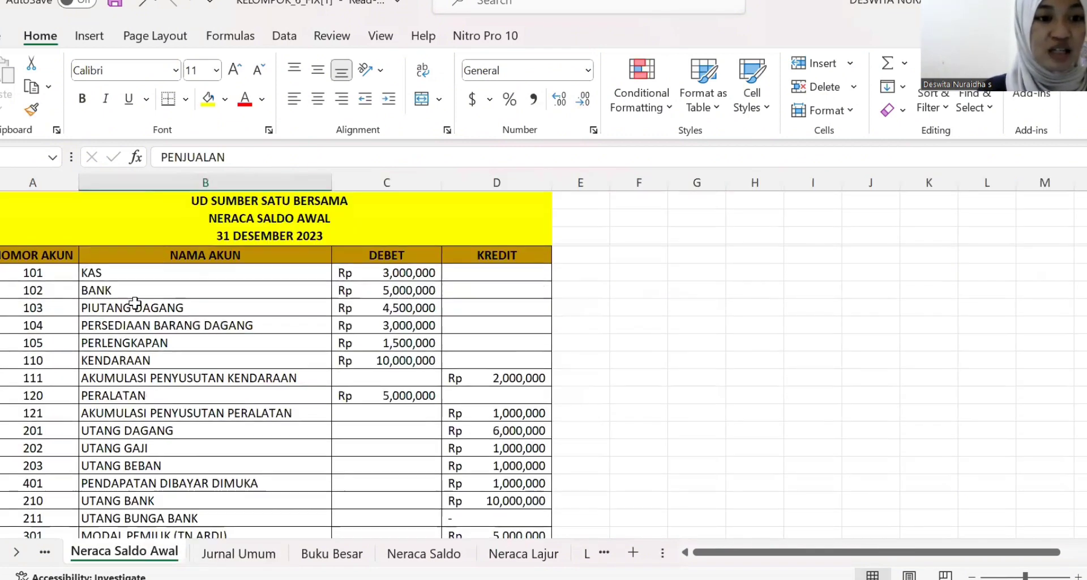
pyautogui.scroll(-1, 134, 303)
pyautogui.scroll(-1, 135, 303)
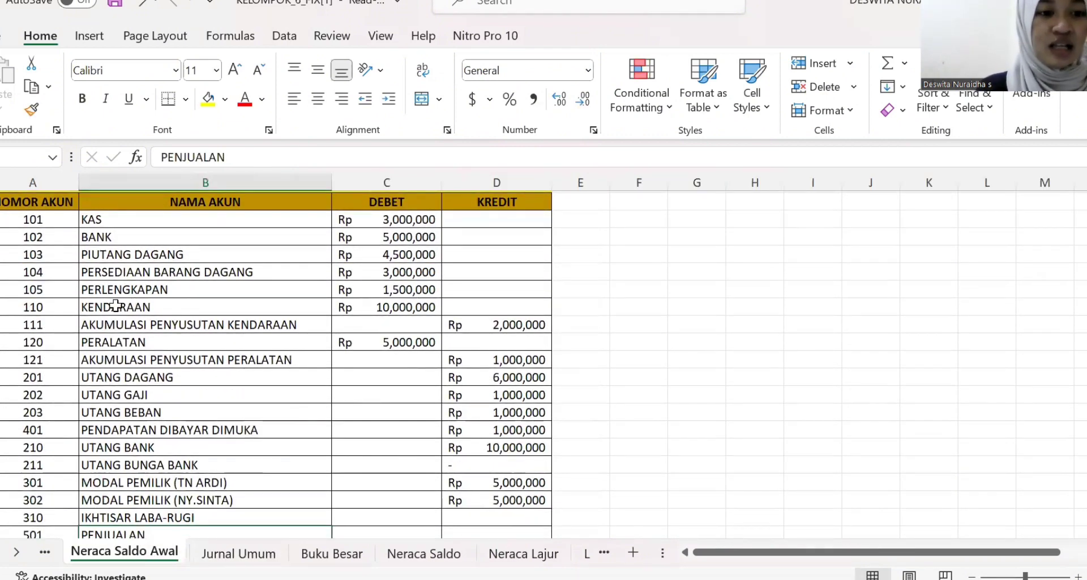
pyautogui.scroll(-2, 143, 361)
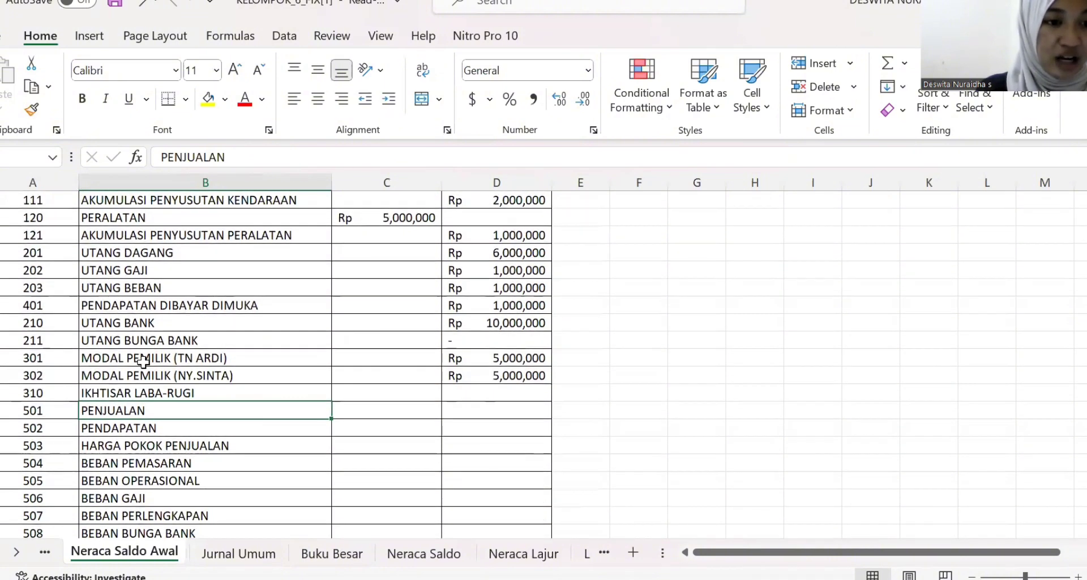
pyautogui.scroll(2, 143, 360)
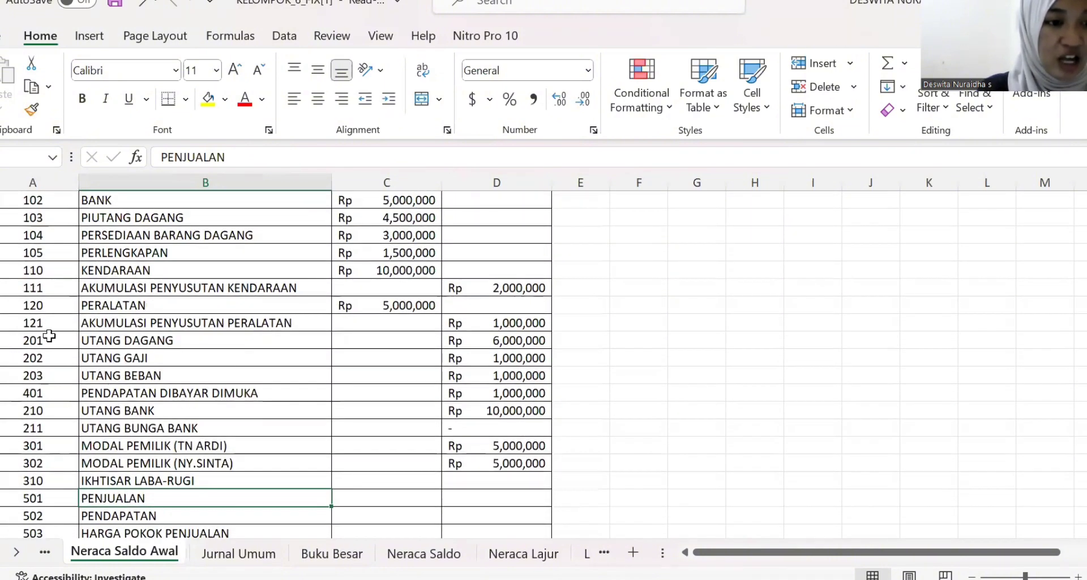
pyautogui.click(247, 558)
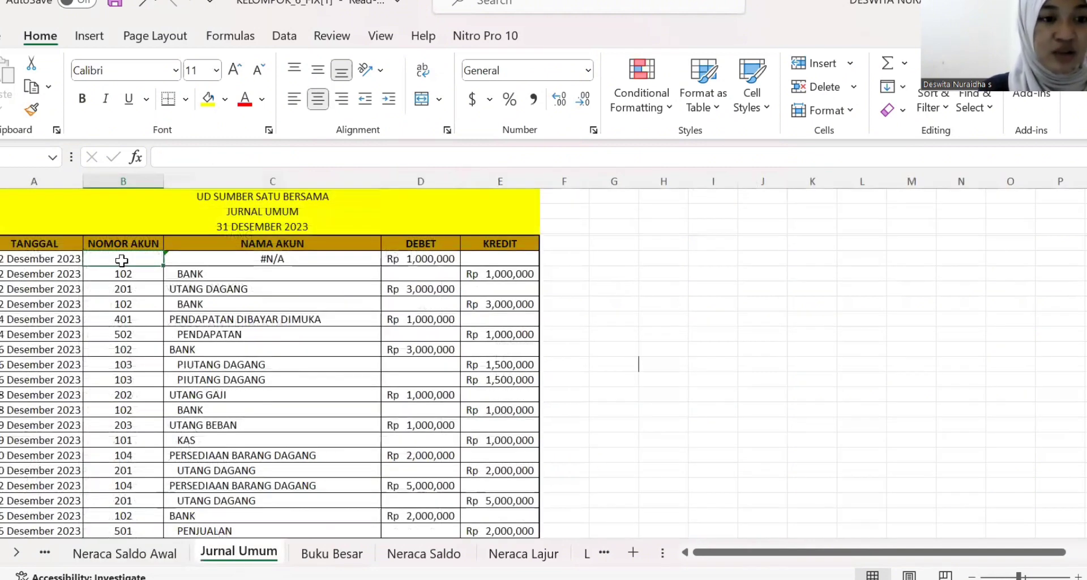
pyautogui.write('20')
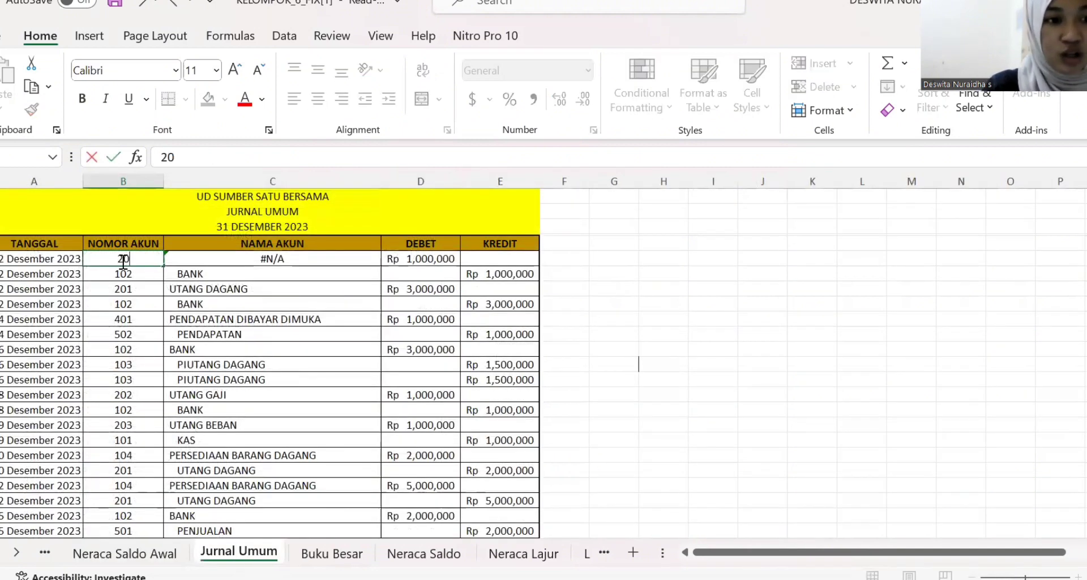
pyautogui.write('1')
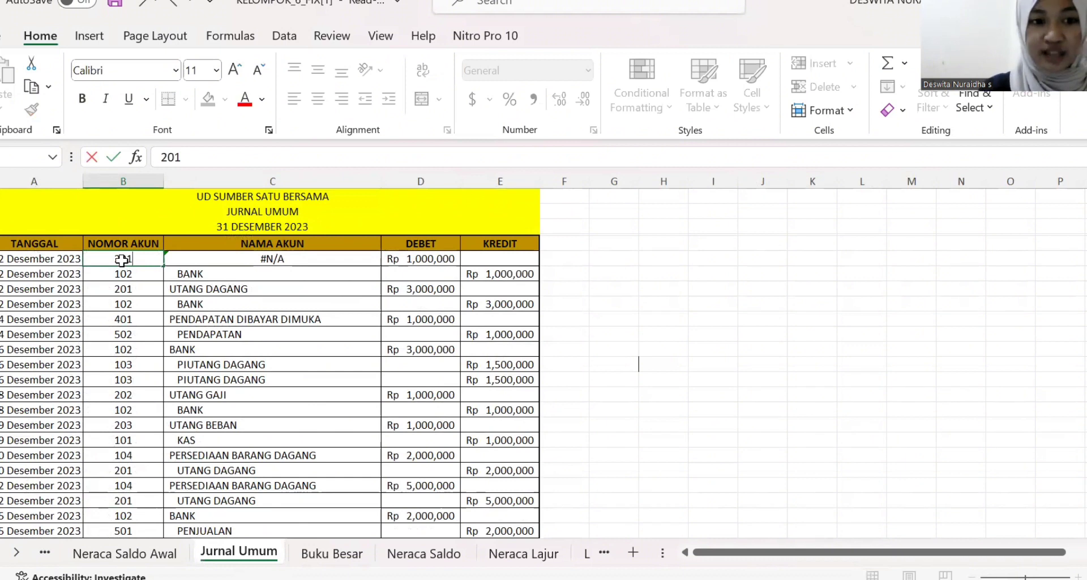
pyautogui.press('Return')
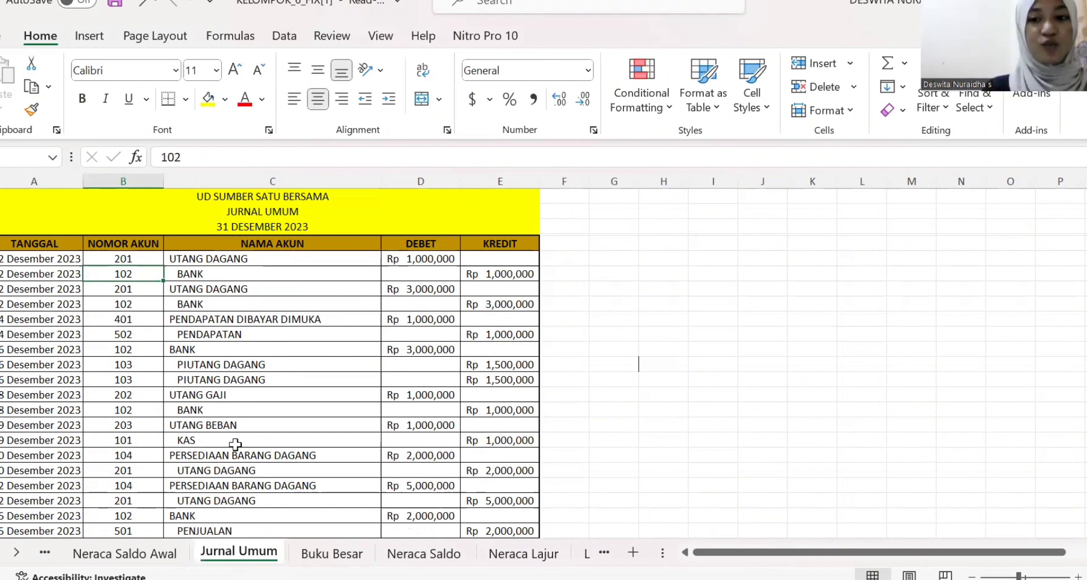
# - Clear the debit and credit sums in the TOTAL row of the general journal
pyautogui.scroll(-5, 235, 446)
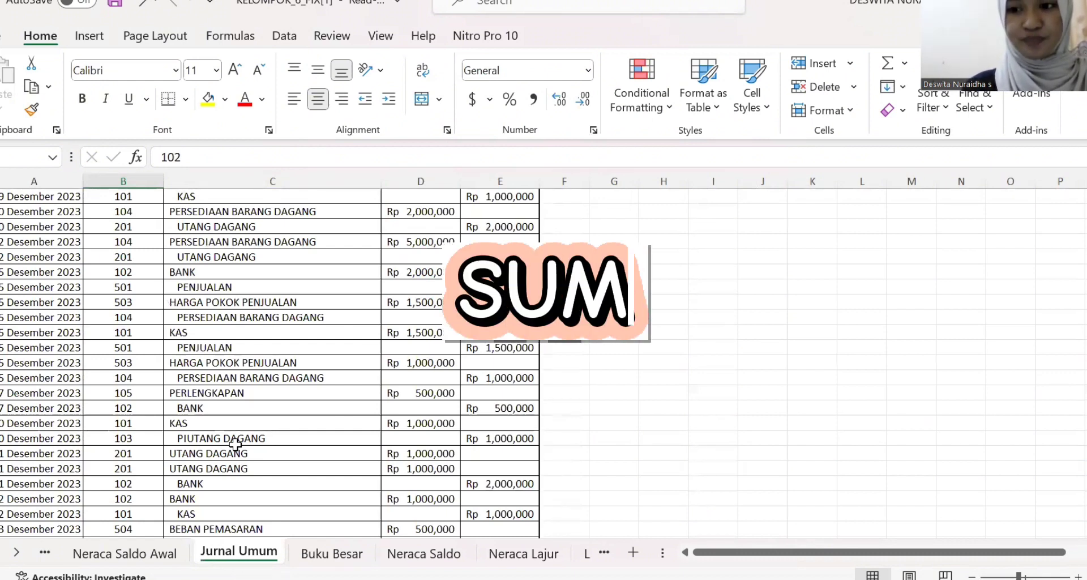
pyautogui.scroll(-10, 253, 427)
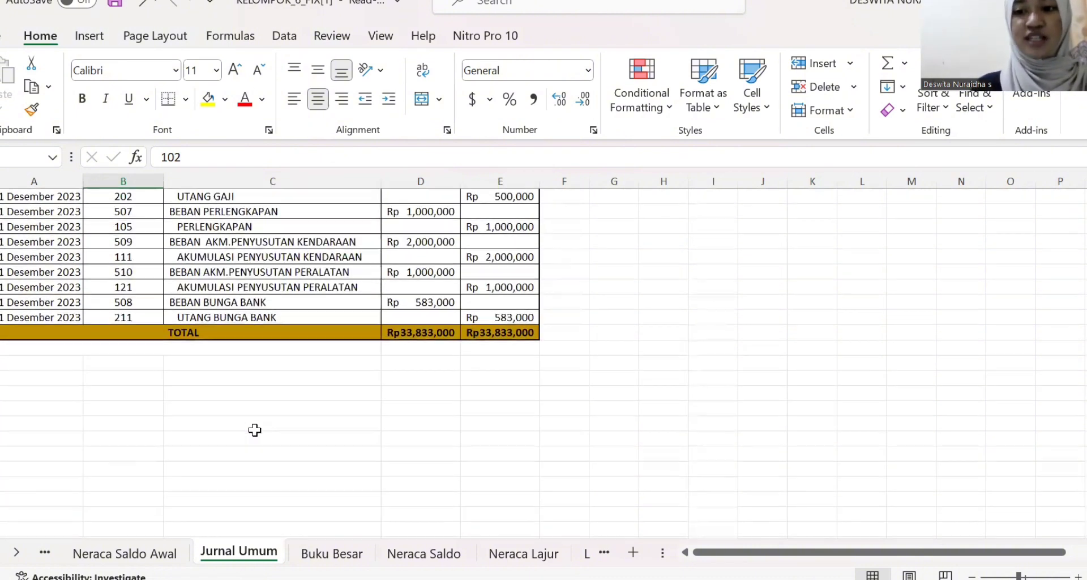
pyautogui.scroll(-1, 255, 430)
pyautogui.scroll(2, 255, 430)
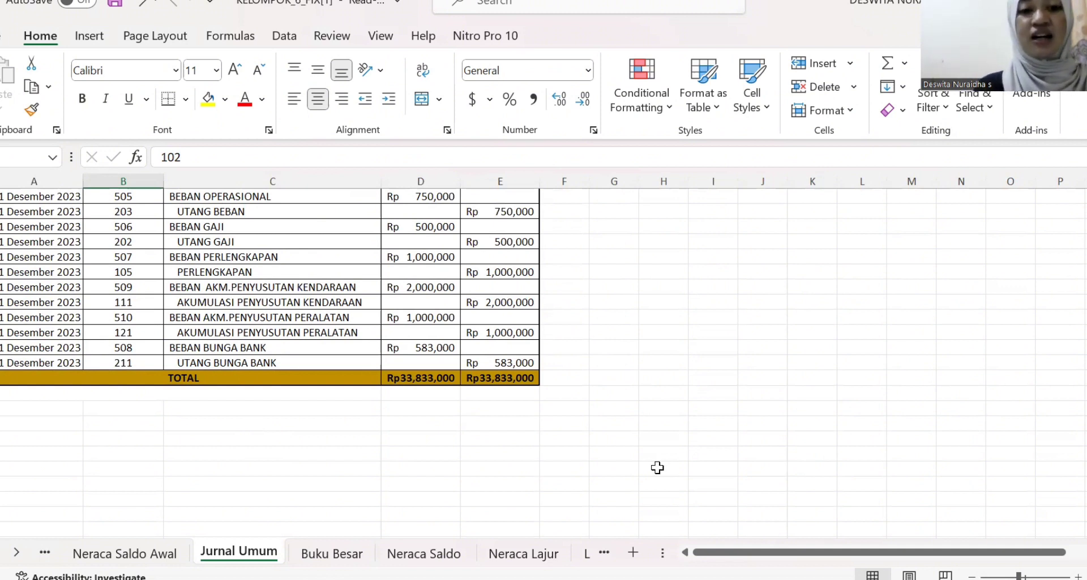
pyautogui.click(436, 377)
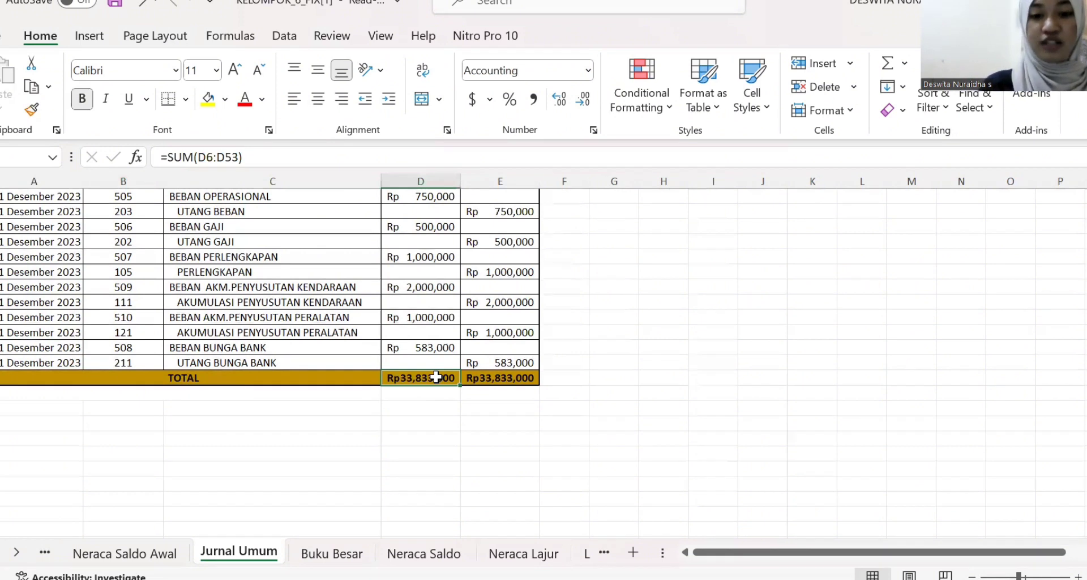
pyautogui.doubleClick(436, 378)
pyautogui.click(479, 377)
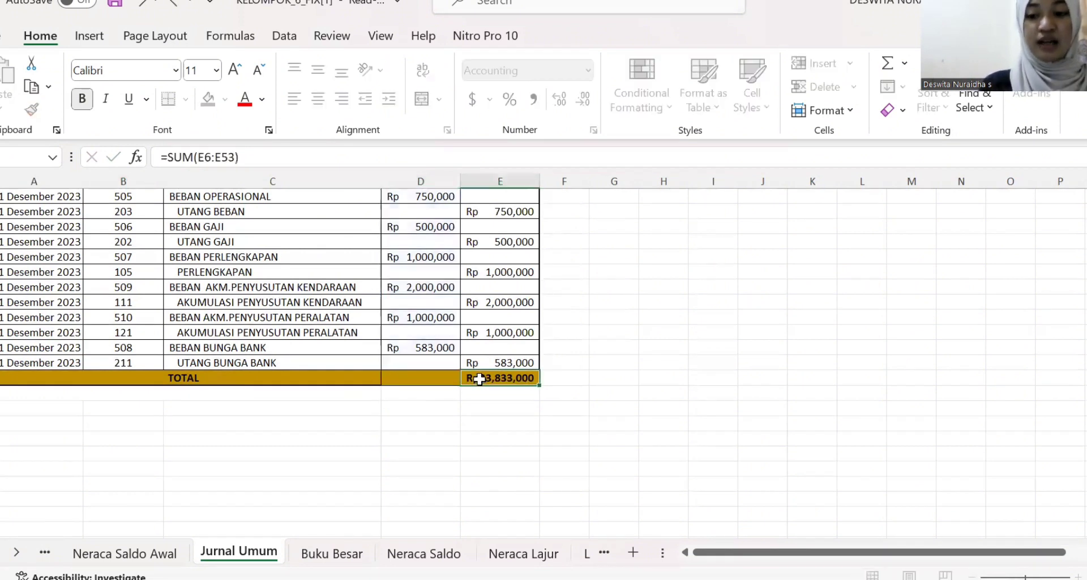
pyautogui.doubleClick(479, 378)
# - Total the debit column in the journal's TOTAL row with a SUM of range D6:D53
pyautogui.click(403, 382)
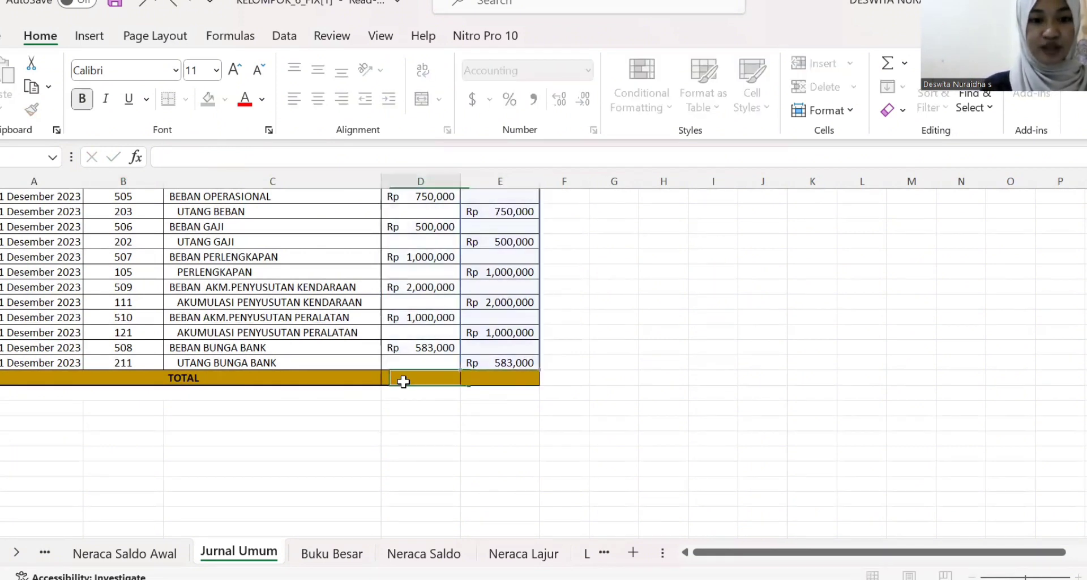
pyautogui.write('=')
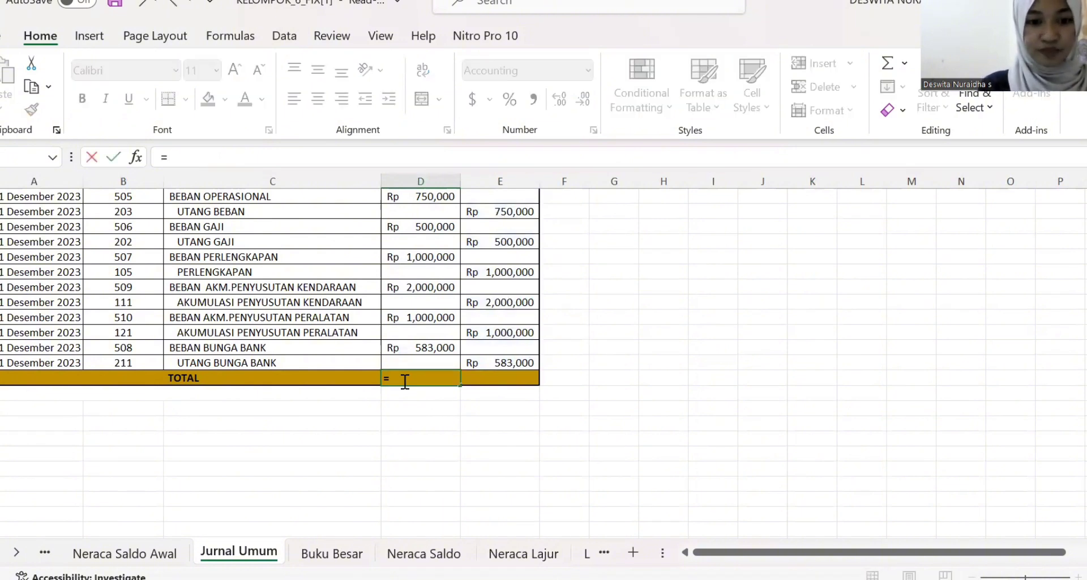
pyautogui.write('sum')
pyautogui.scroll(3, 432, 315)
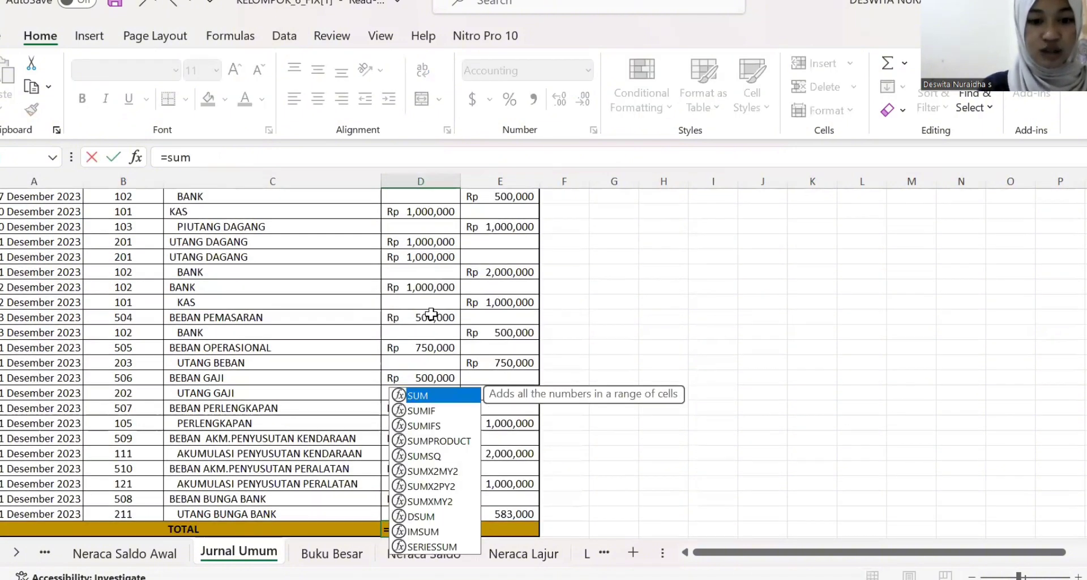
pyautogui.scroll(-5, 431, 315)
pyautogui.scroll(1, 433, 316)
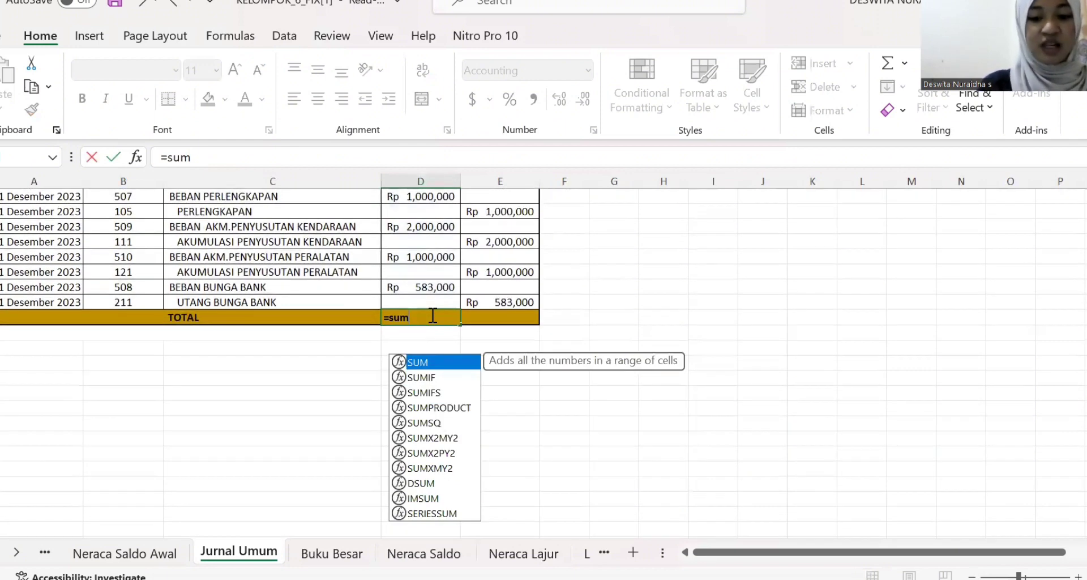
pyautogui.write('(')
pyautogui.scroll(12, 417, 274)
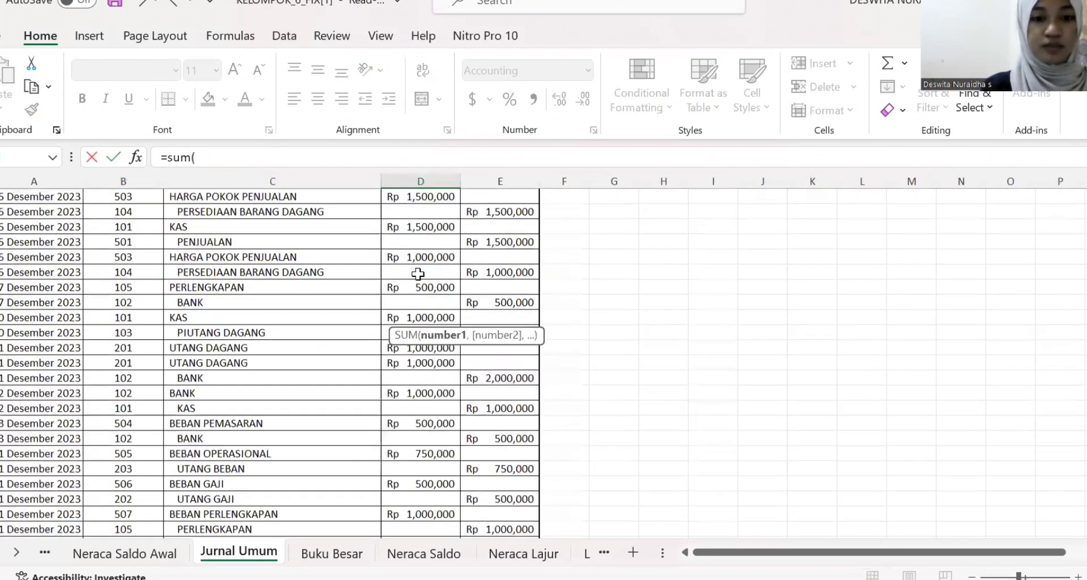
pyautogui.scroll(1, 418, 274)
pyautogui.click(415, 259)
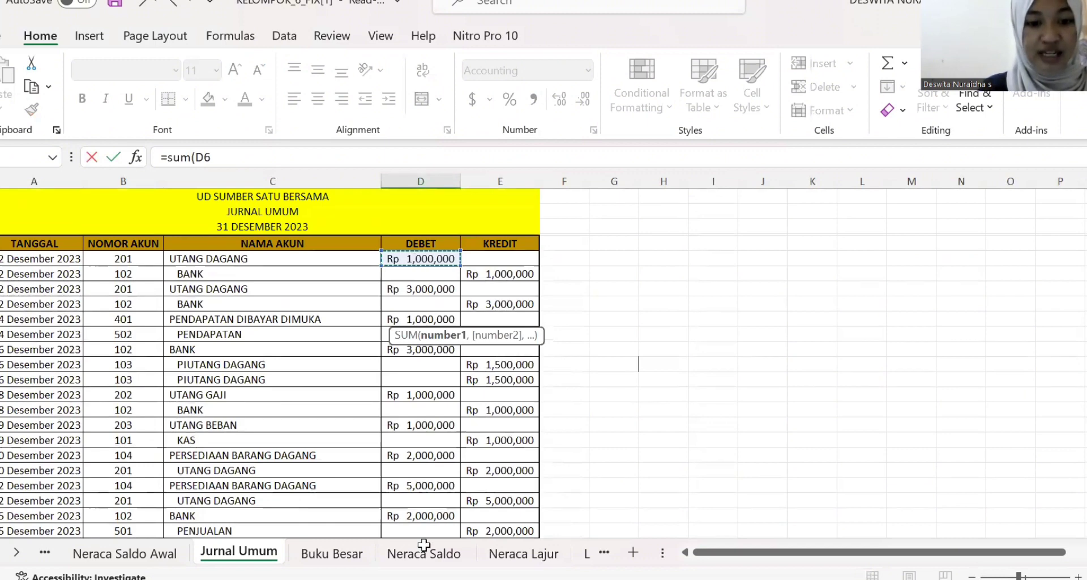
pyautogui.moveTo(424, 545); pyautogui.dragTo(420, 493)
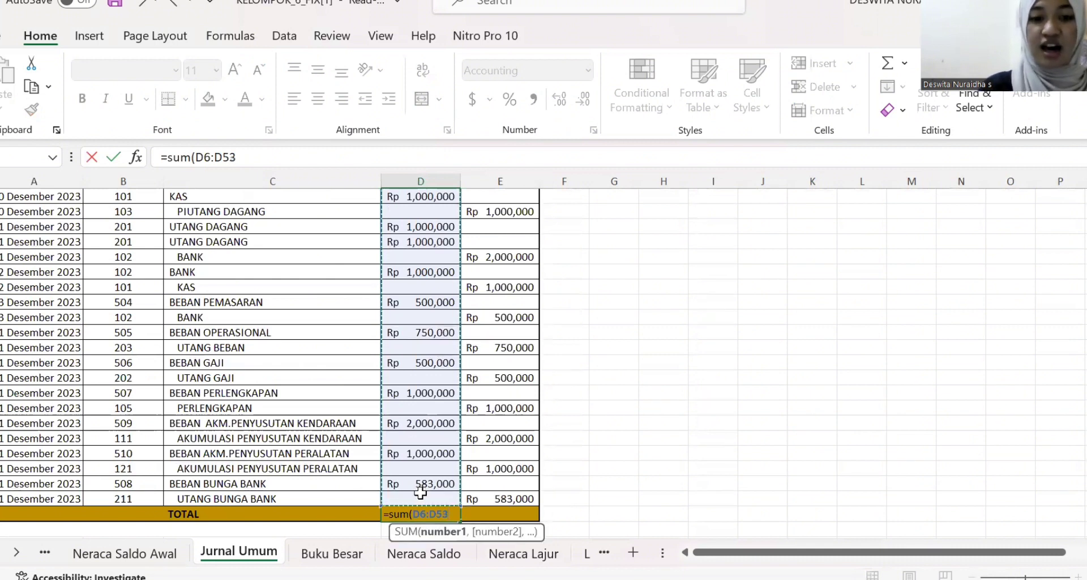
pyautogui.press('Return')
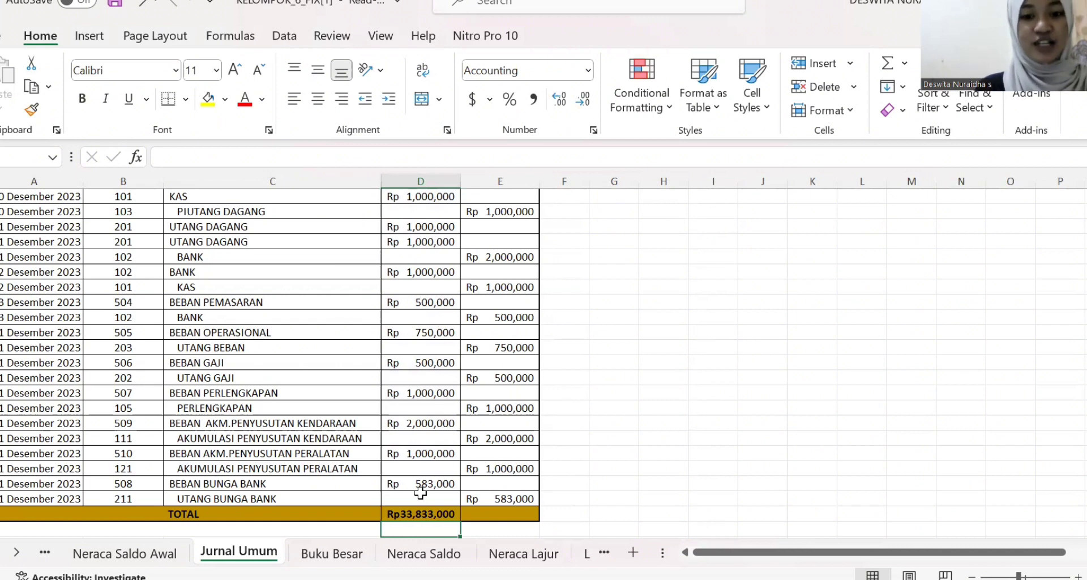
# - Total the credit column in the journal's TOTAL row with a SUM of range E6:E53
pyautogui.click(471, 515)
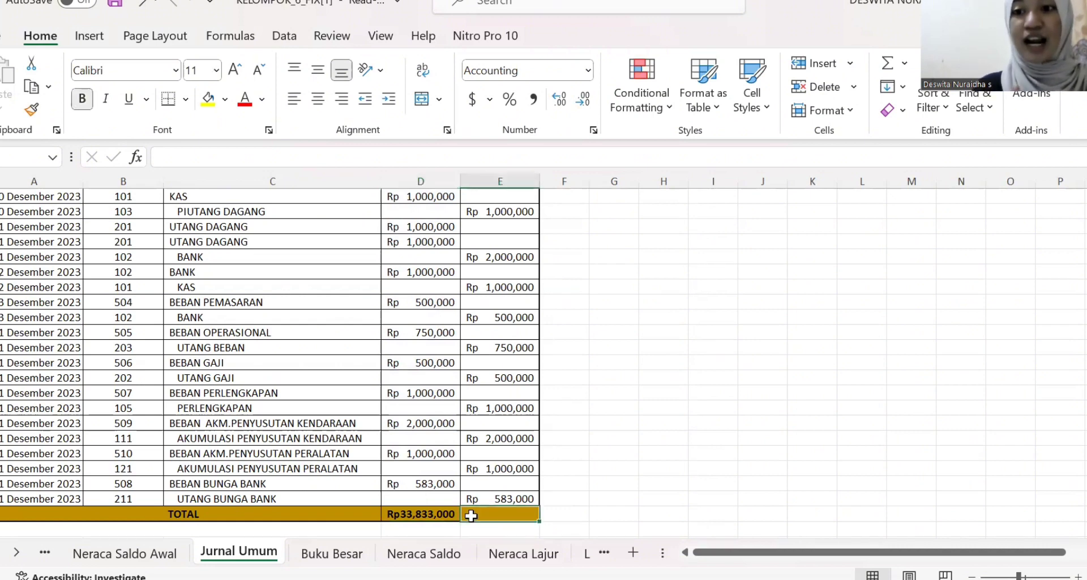
pyautogui.scroll(10, 472, 516)
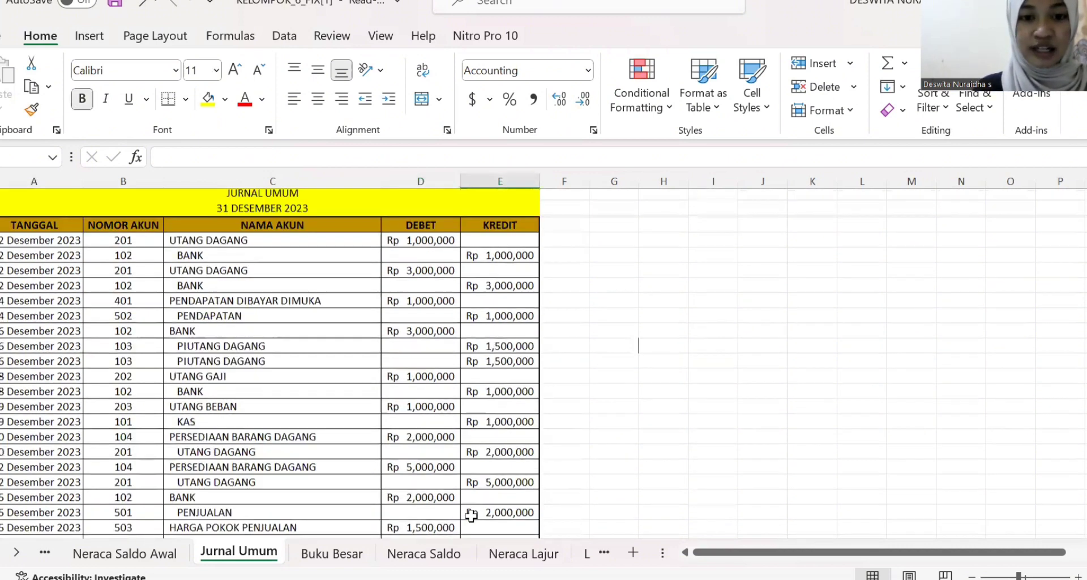
pyautogui.scroll(-5, 472, 515)
pyautogui.scroll(-12, 471, 515)
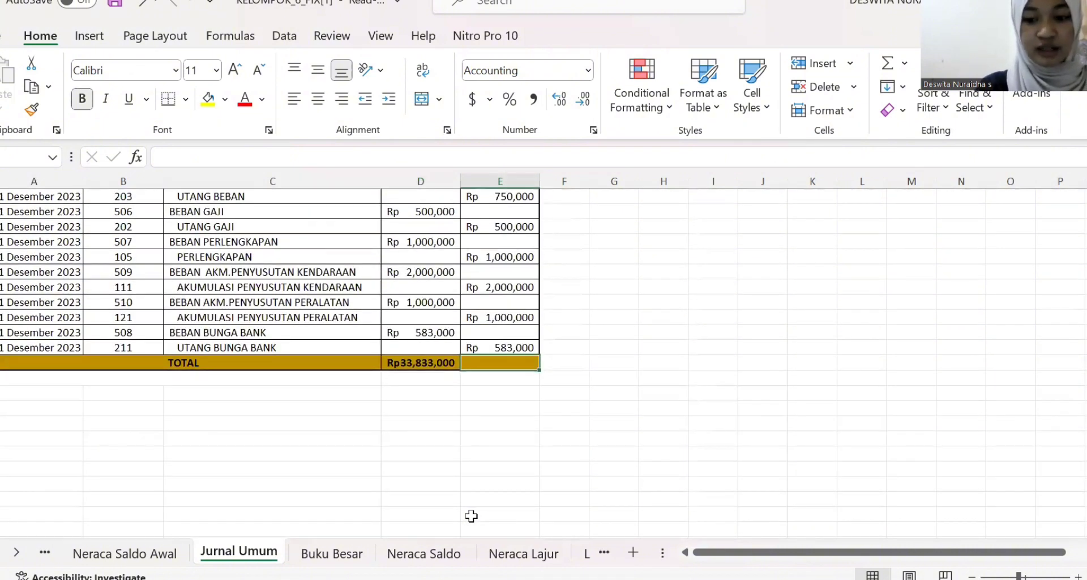
pyautogui.write('=')
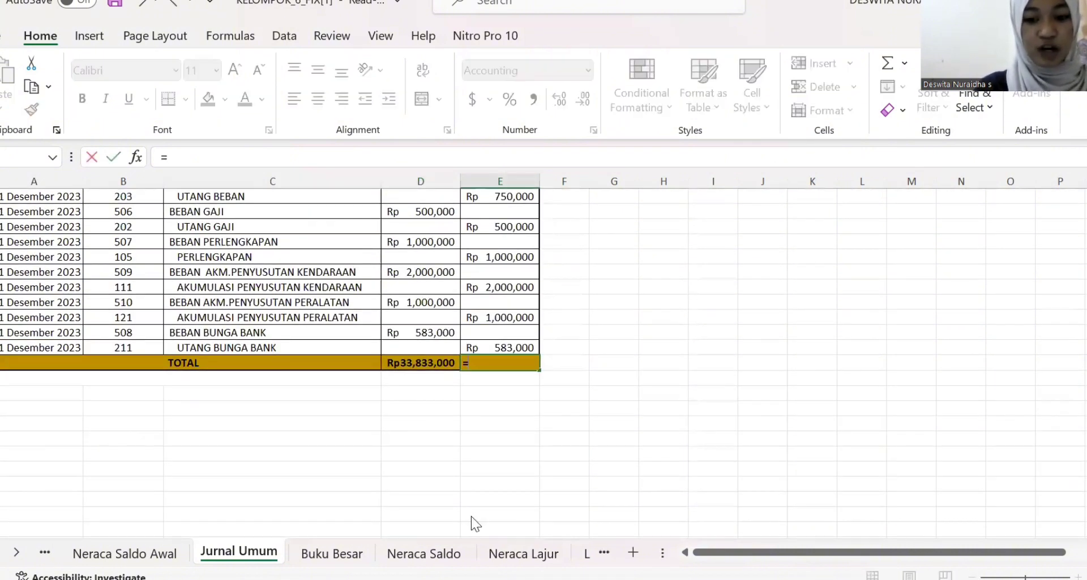
pyautogui.write('sum(')
pyautogui.scroll(6, 522, 287)
pyautogui.scroll(3, 522, 287)
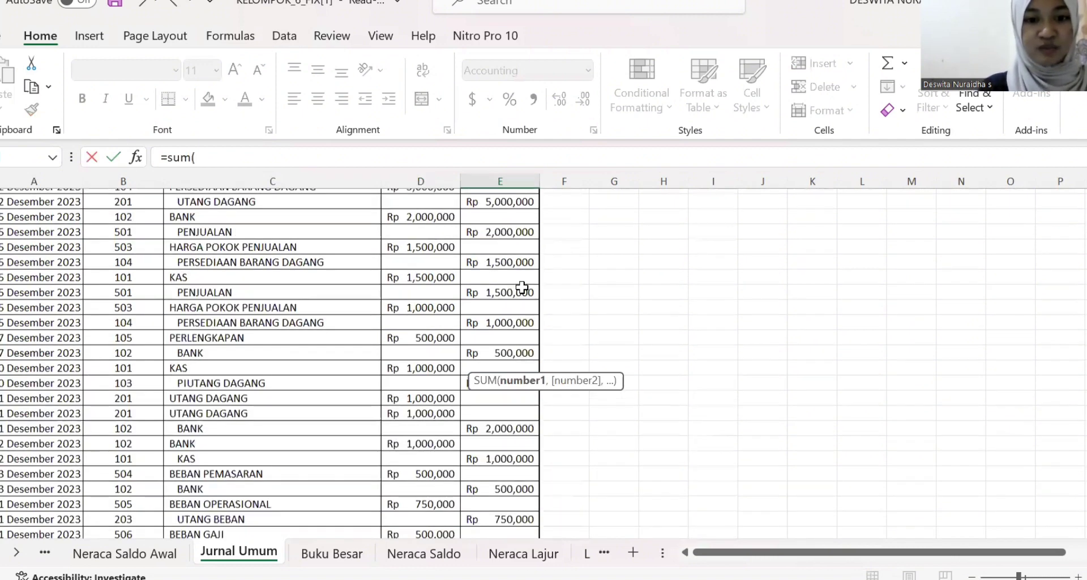
pyautogui.scroll(4, 485, 229)
pyautogui.click(481, 217)
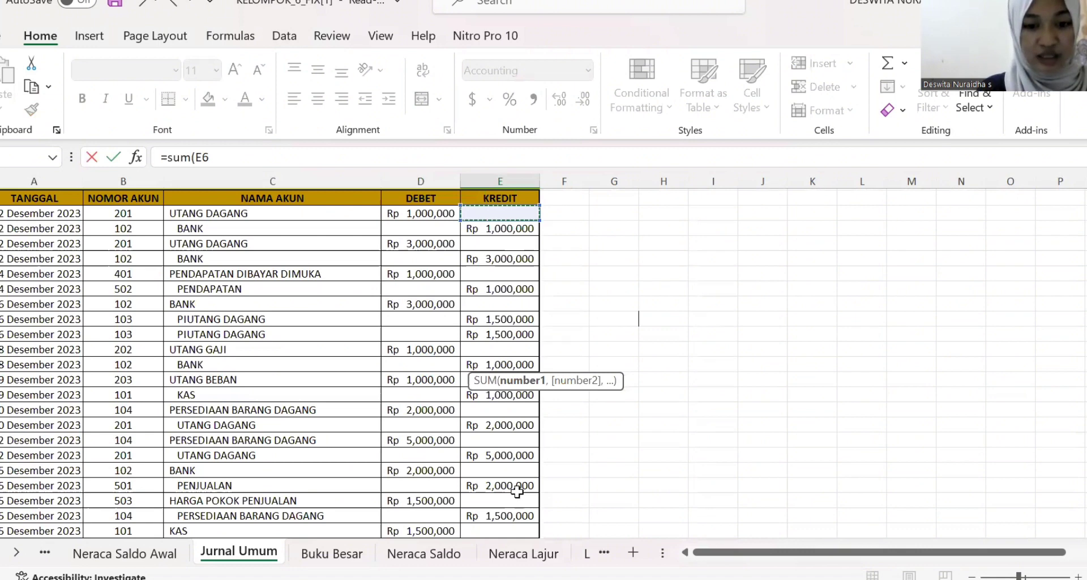
pyautogui.moveTo(517, 490); pyautogui.dragTo(517, 492)
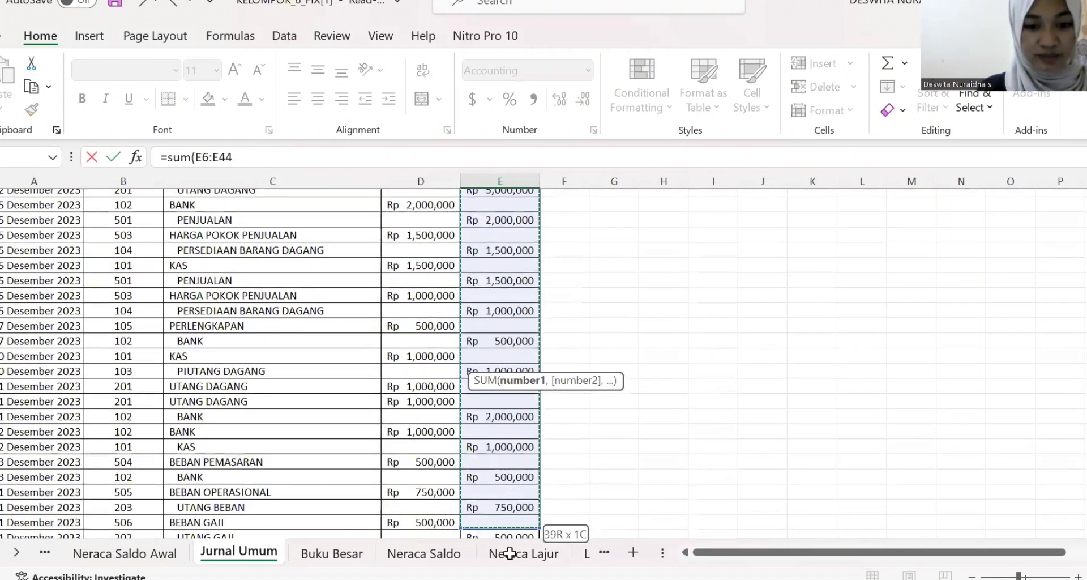
pyautogui.scroll(-4, 504, 493)
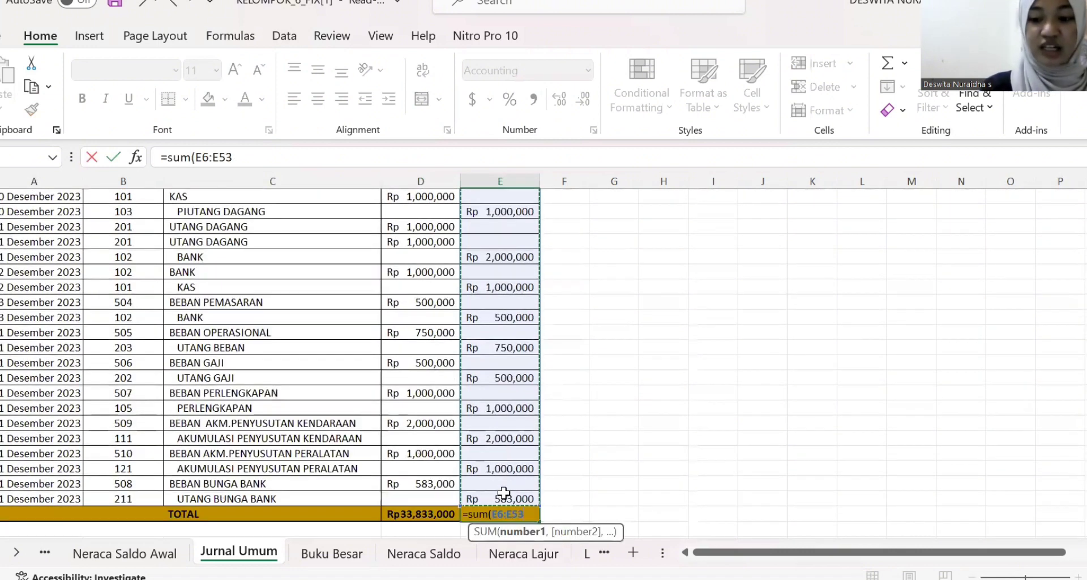
pyautogui.press('Return')
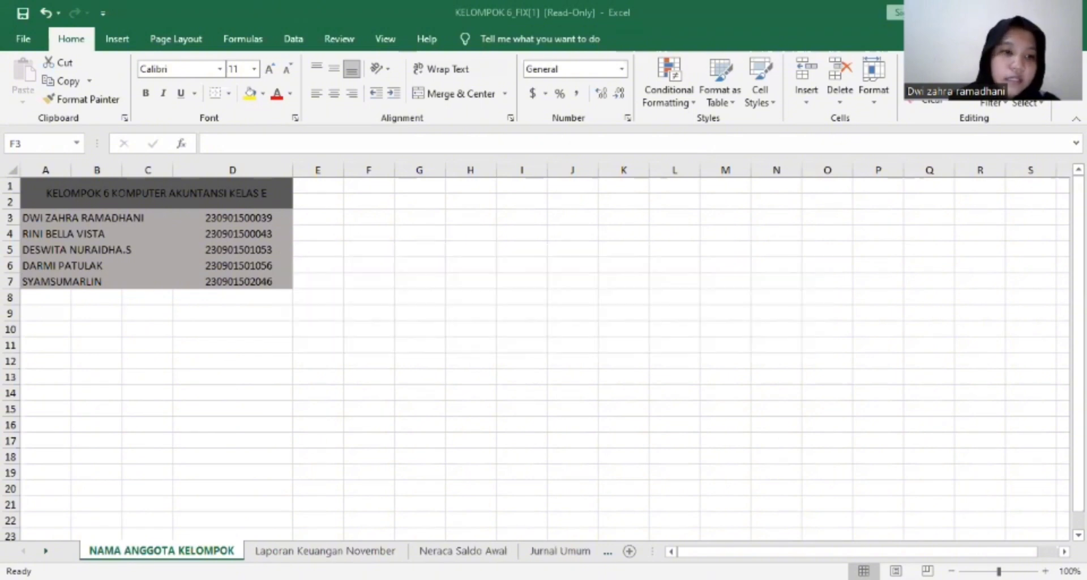
# - Review the Laporan Keuangan November, Neraca Saldo Awal, Jurnal Umum and Buku Besar sheets
pyautogui.click(325, 551)
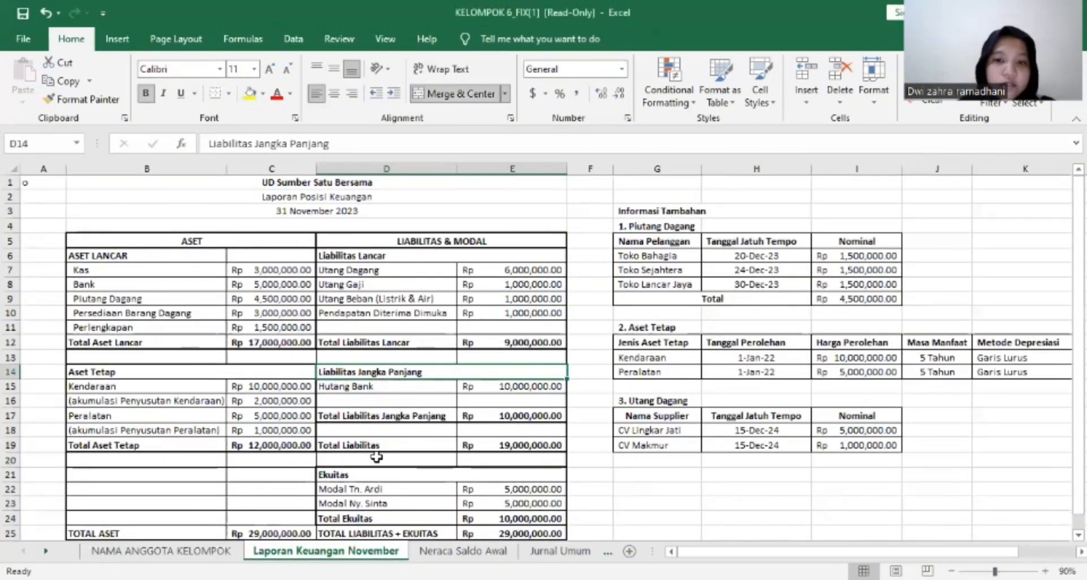
pyautogui.scroll(-4, 376, 456)
pyautogui.scroll(4, 376, 455)
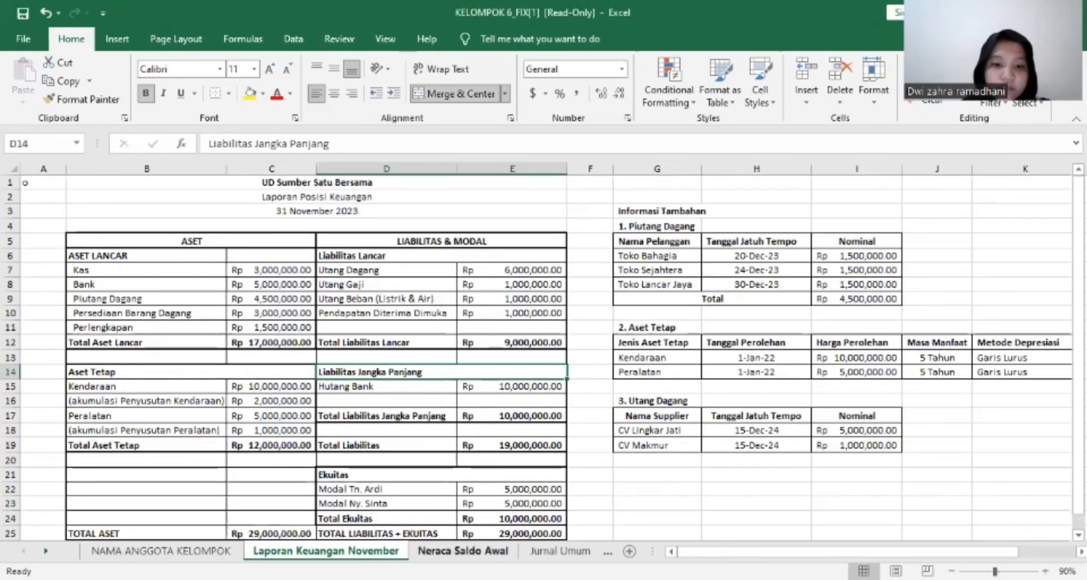
pyautogui.click(463, 551)
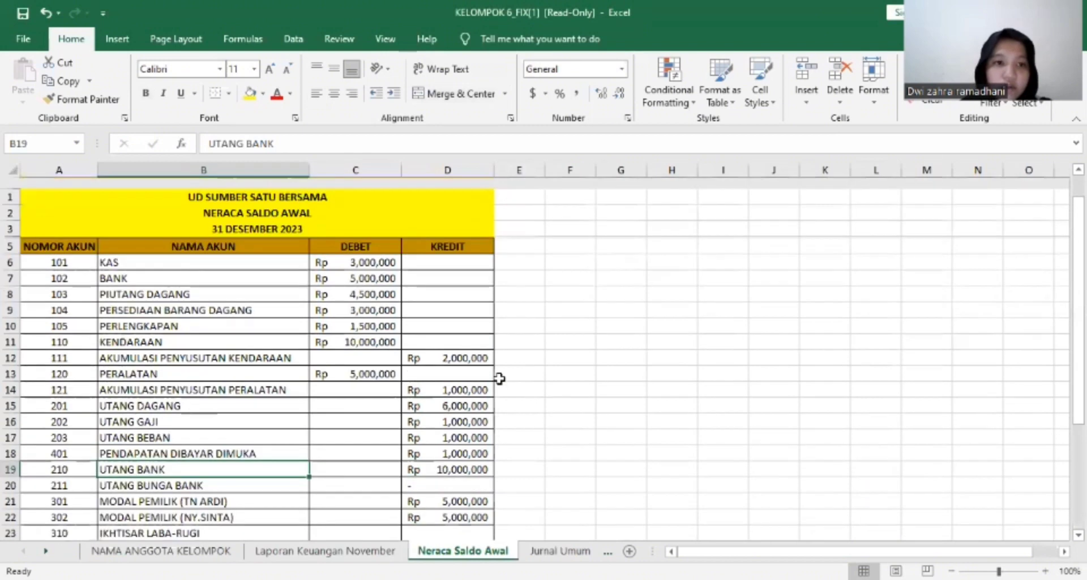
pyautogui.scroll(2, 499, 378)
pyautogui.click(558, 550)
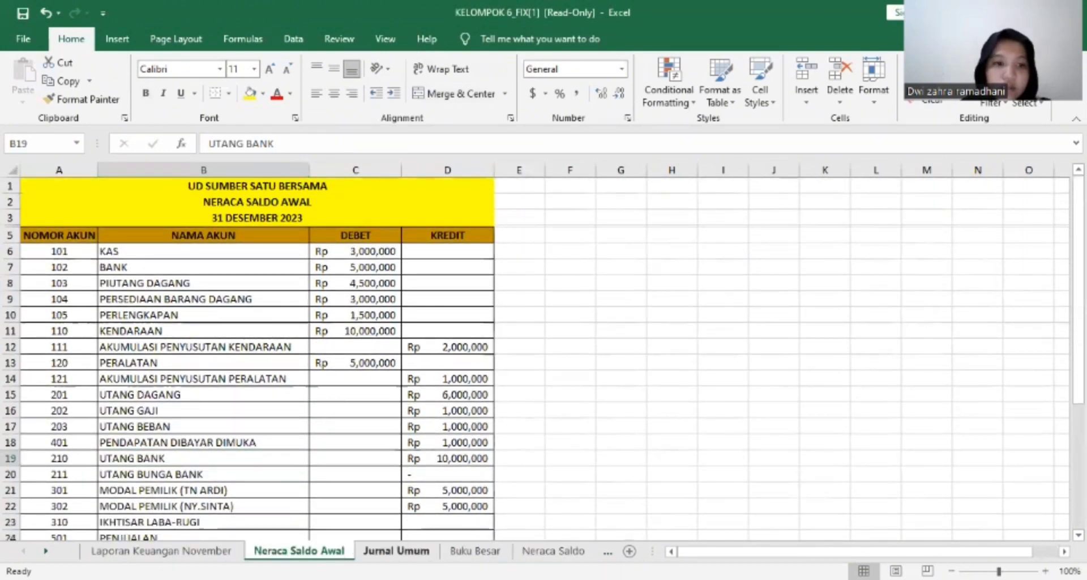
pyautogui.scroll(9, 471, 348)
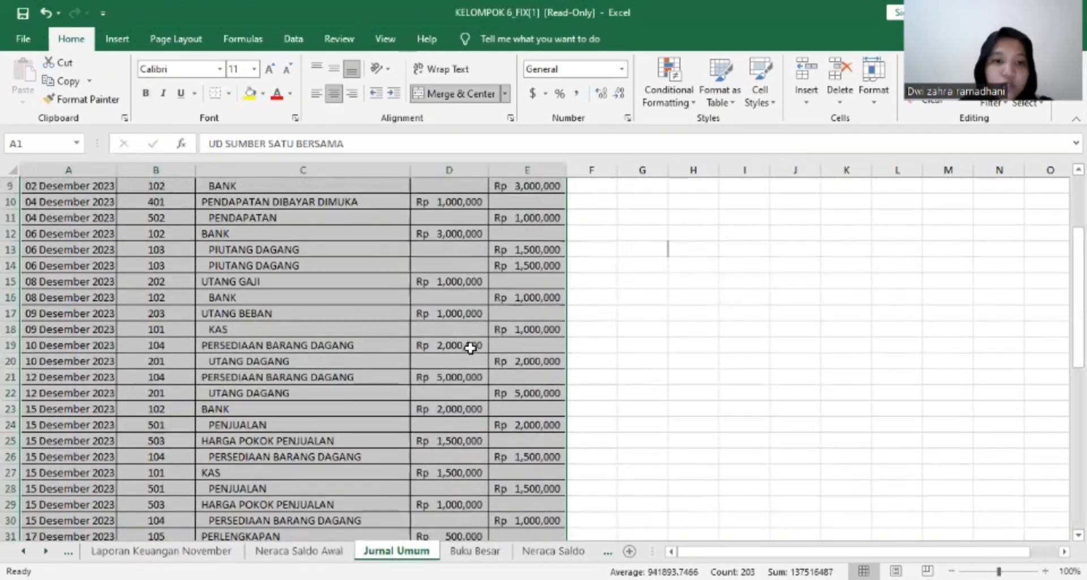
pyautogui.scroll(3, 471, 348)
pyautogui.click(604, 342)
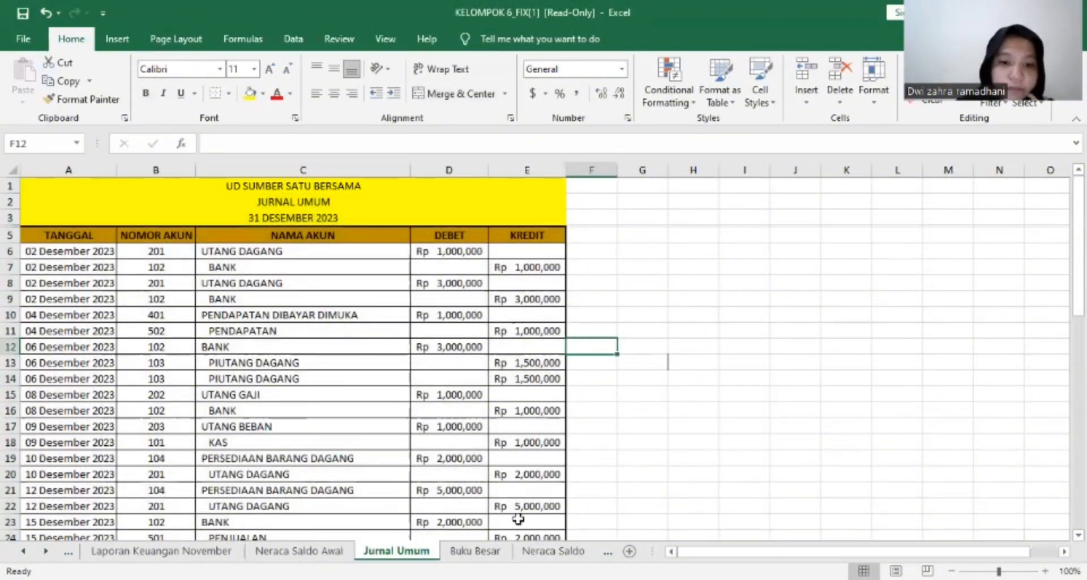
pyautogui.click(476, 550)
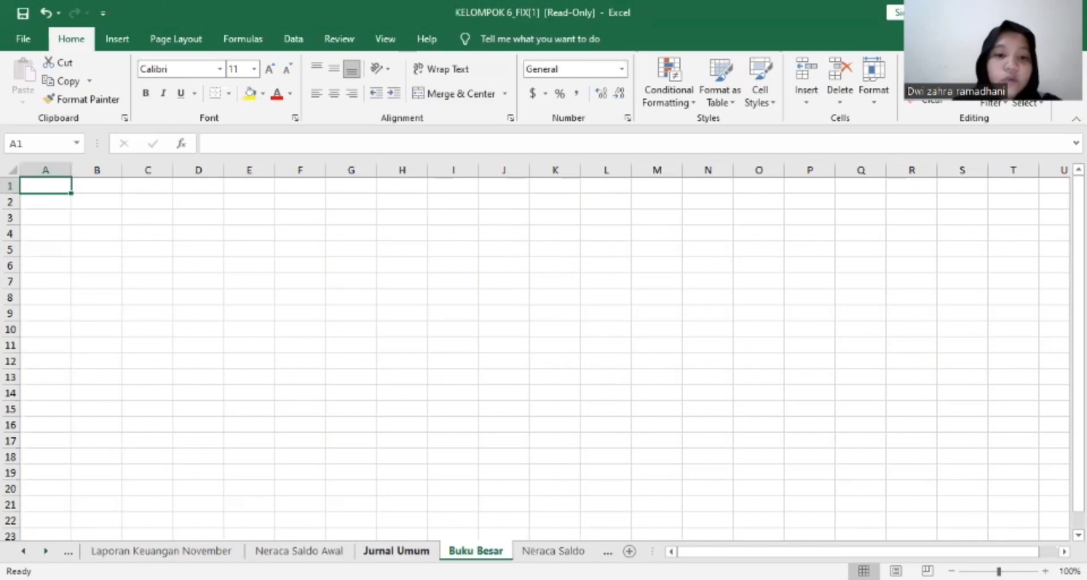
# - Copy the whole Jurnal Umum table, from the title to the TOTAL row, into the Buku Besar sheet starting at cell A1
pyautogui.click(396, 550)
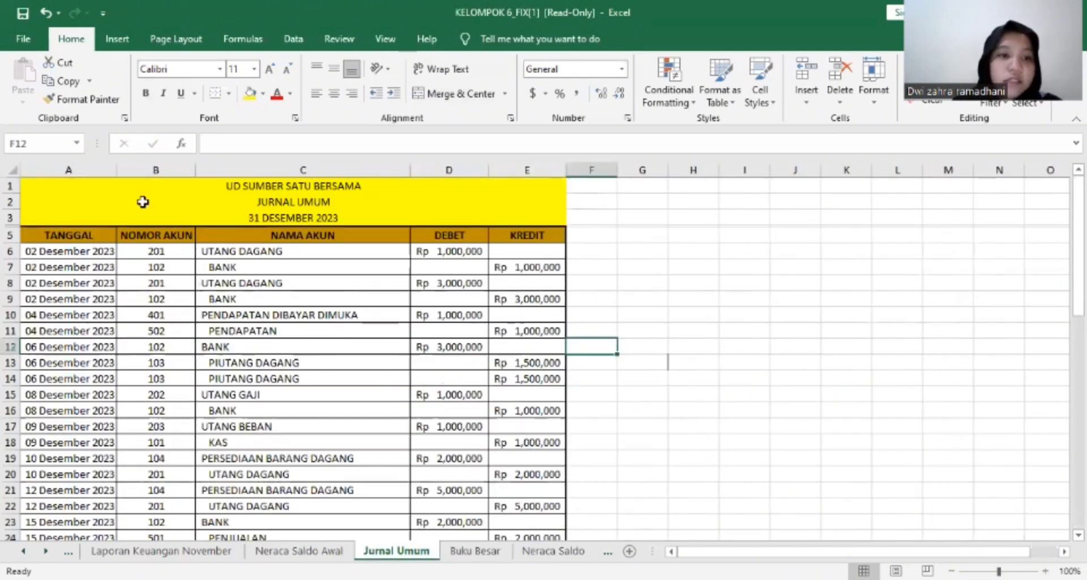
pyautogui.moveTo(86, 189); pyautogui.dragTo(170, 524)
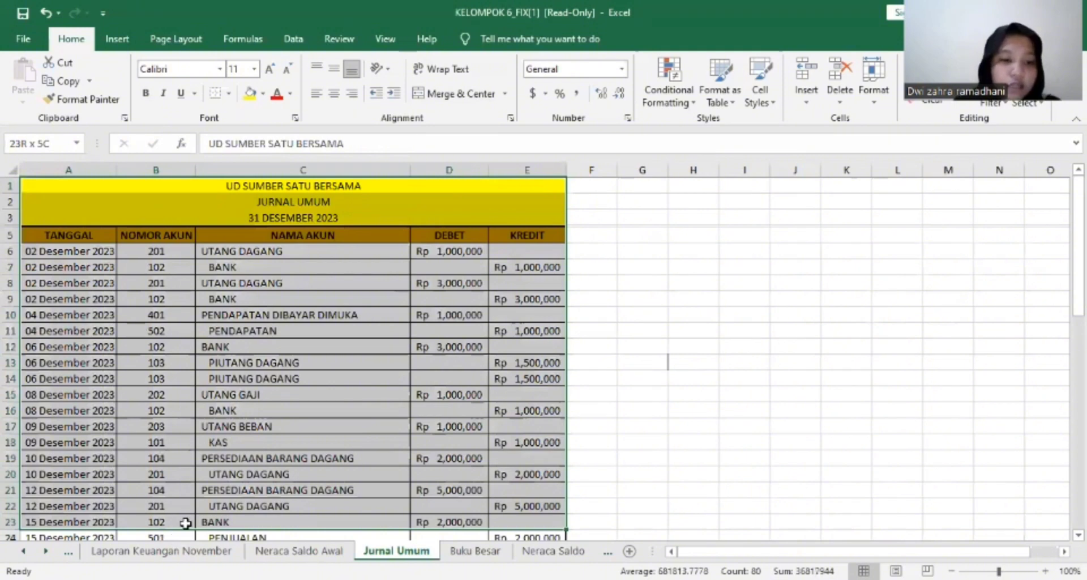
pyautogui.hotkey('ctrl', 'shift', 'Down')
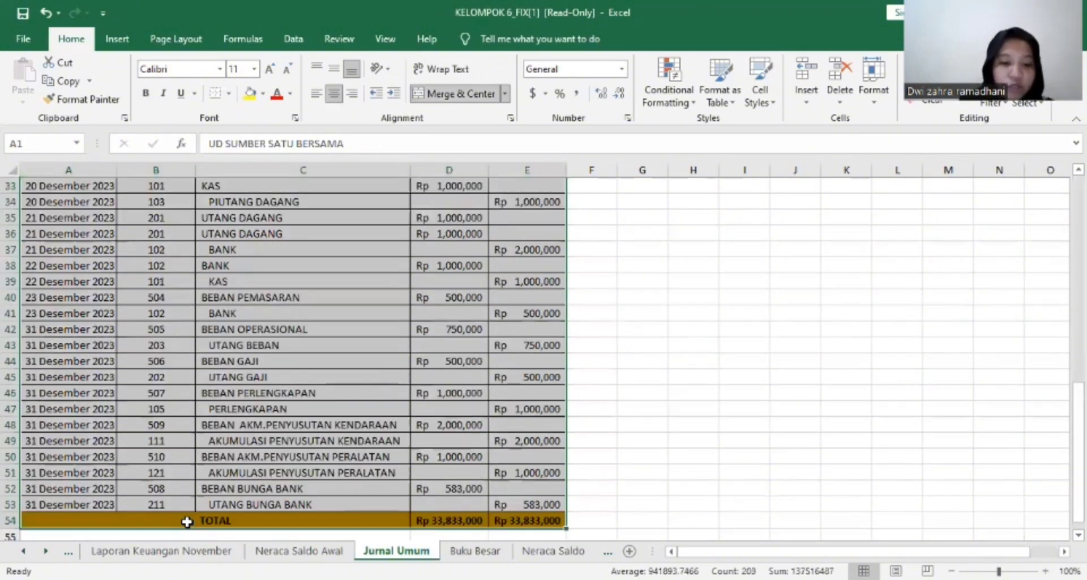
pyautogui.hotkey('ctrl', 'c')
pyautogui.hotkey('ctrl', 'pagedown')
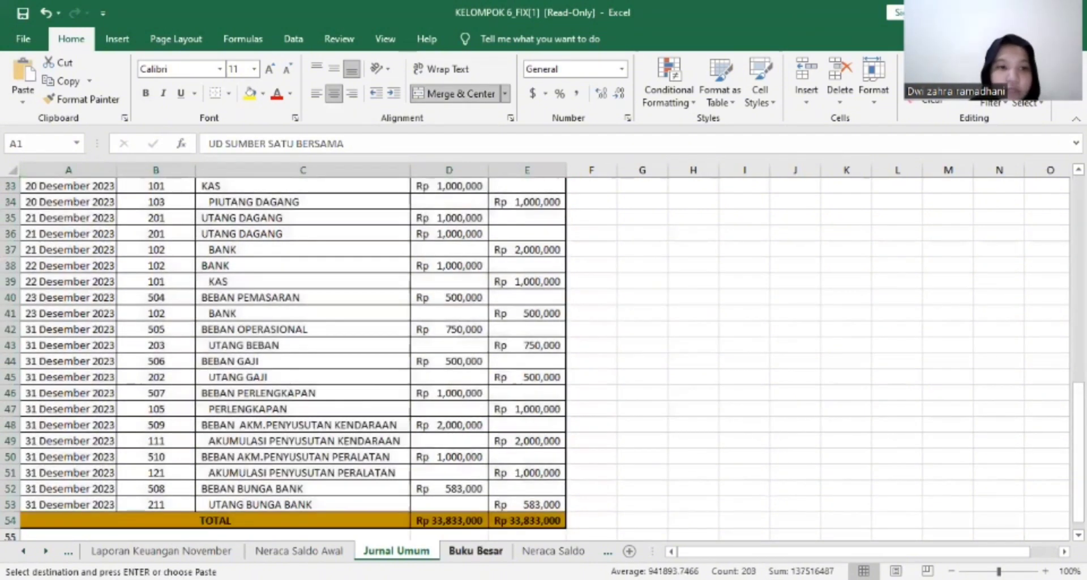
pyautogui.hotkey('ctrl', 'v')
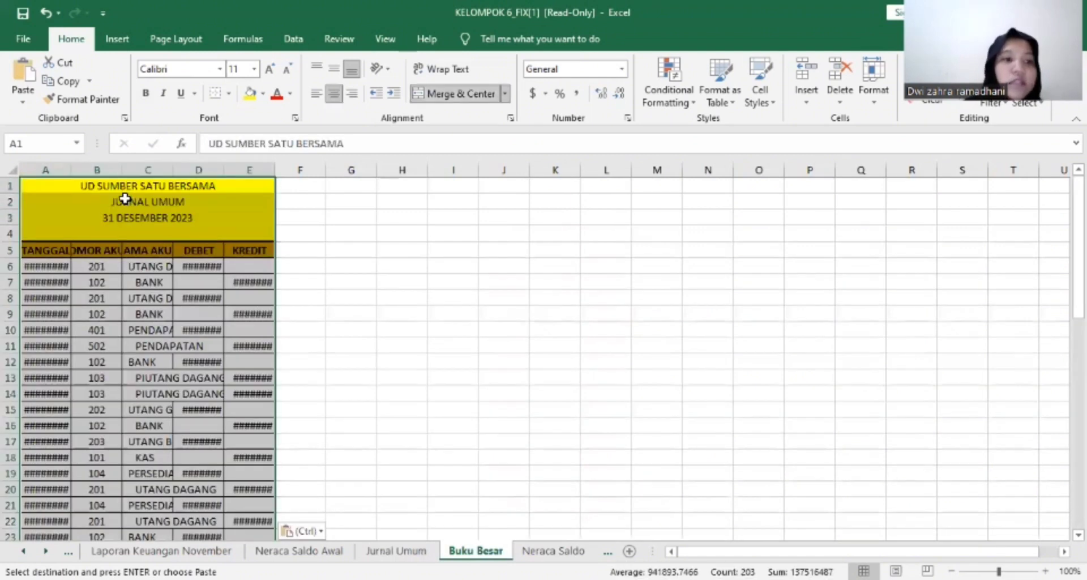
# - Autofit the widths of columns A to E in the Buku Besar sheet to their contents
pyautogui.doubleClick(69, 170)
pyautogui.doubleClick(167, 169)
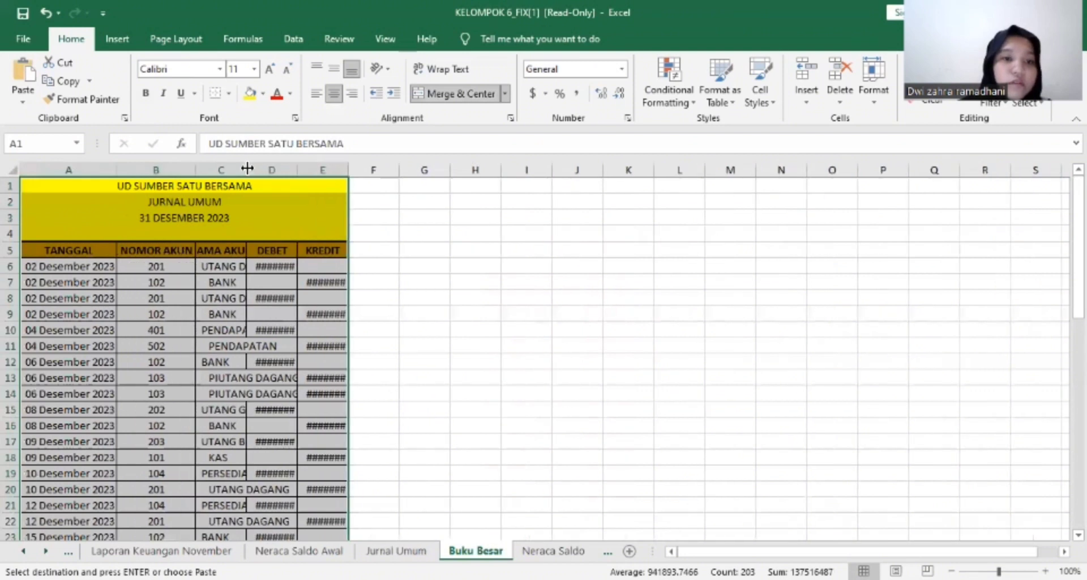
pyautogui.doubleClick(248, 169)
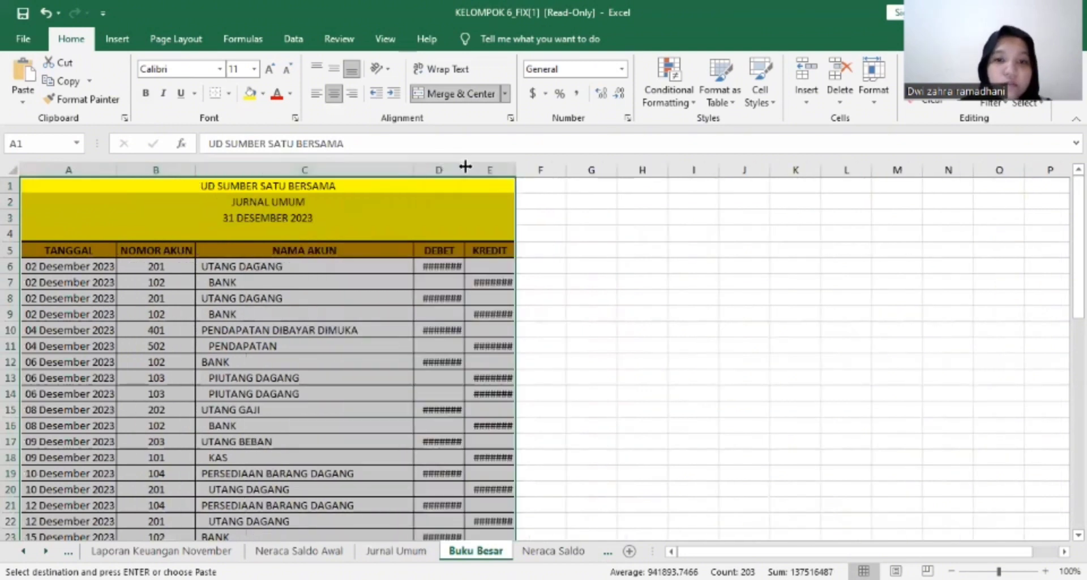
pyautogui.doubleClick(466, 169)
pyautogui.doubleClick(547, 170)
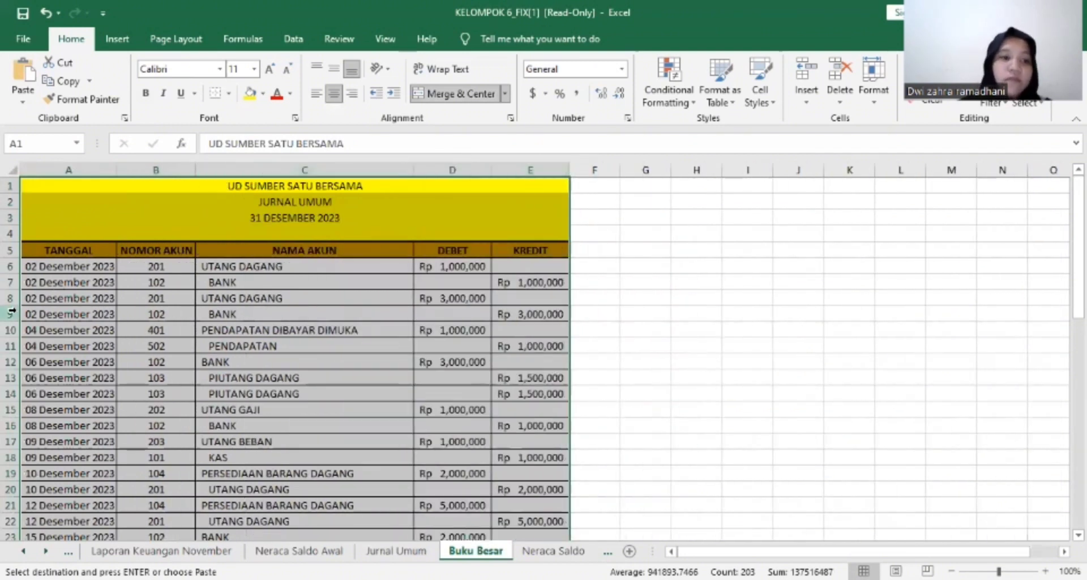
pyautogui.click(146, 264)
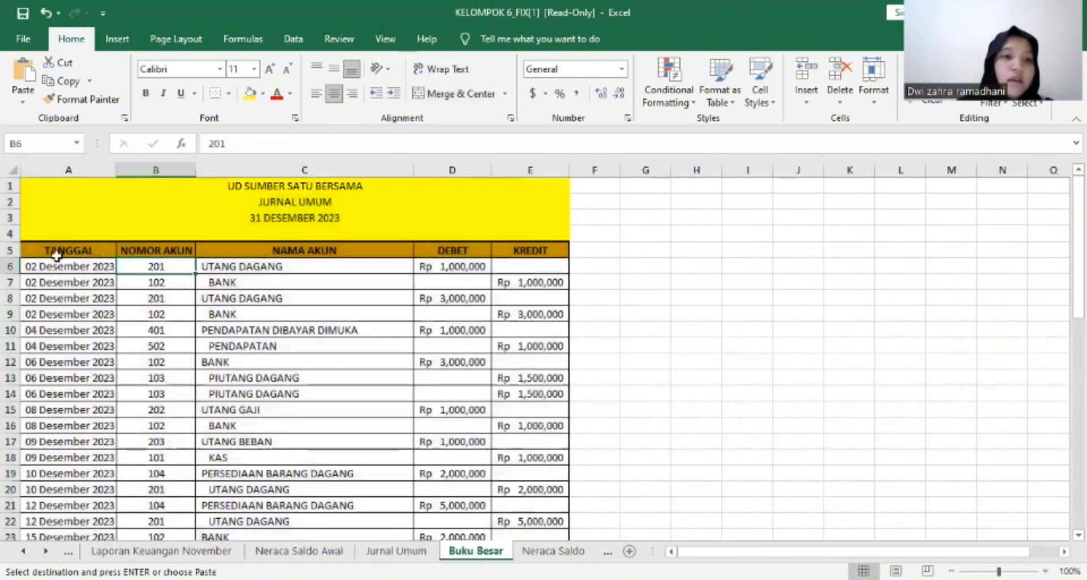
# - Change the second title line in A2 of the Buku Besar sheet to BUKU BESAR
pyautogui.click(328, 201)
pyautogui.doubleClick(329, 201)
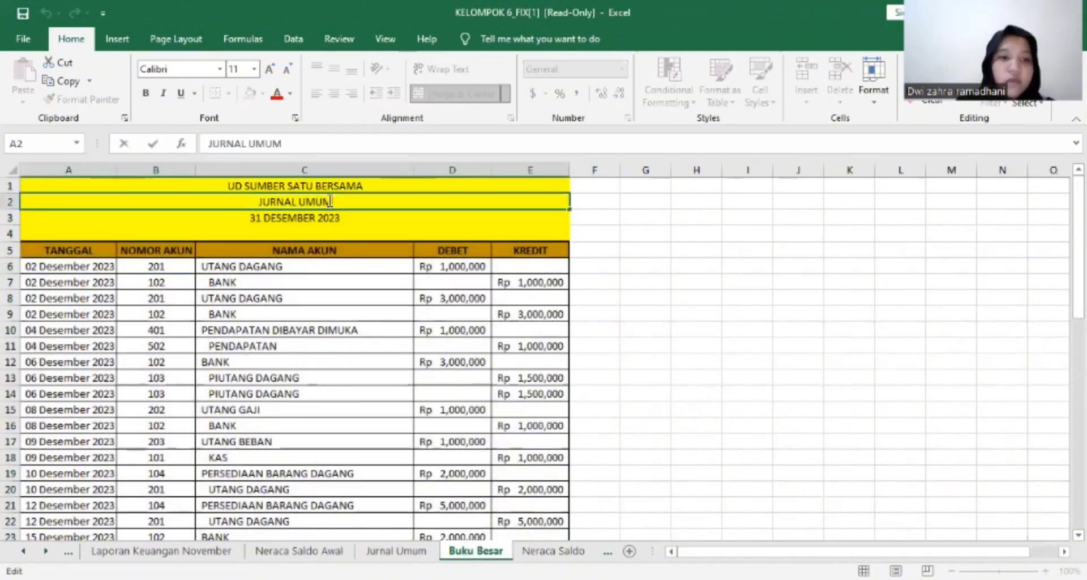
pyautogui.hotkey('shift', 'Home')
pyautogui.press('BackSpace')
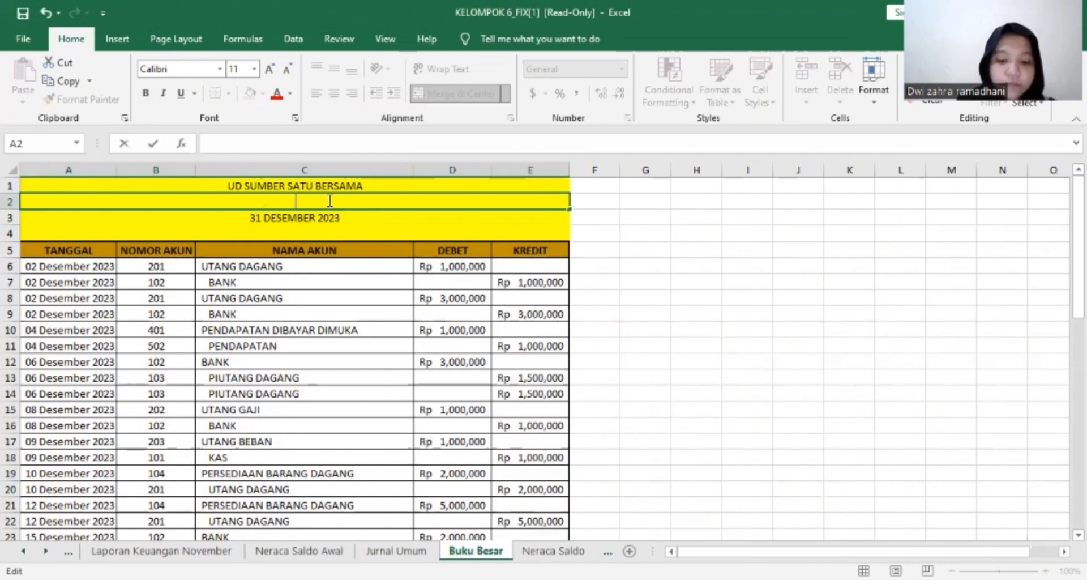
pyautogui.write('BUKU BESA')
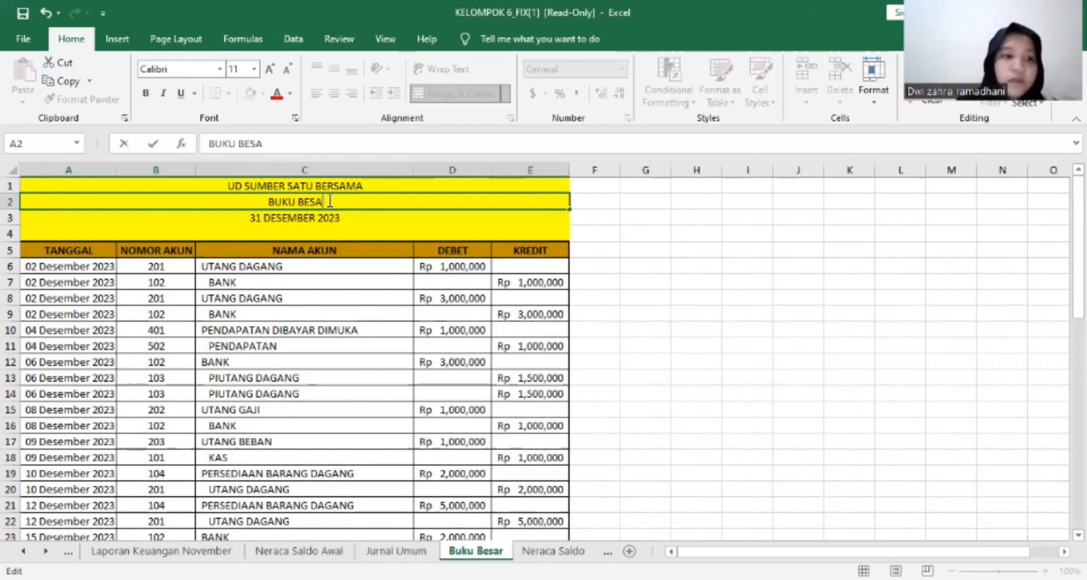
pyautogui.write('R')
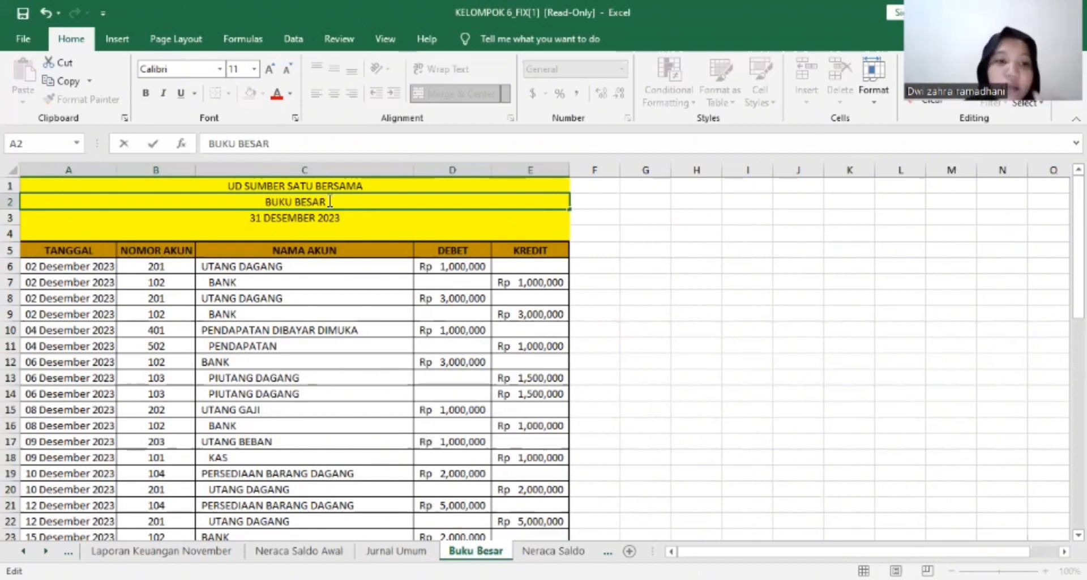
pyautogui.click(341, 294)
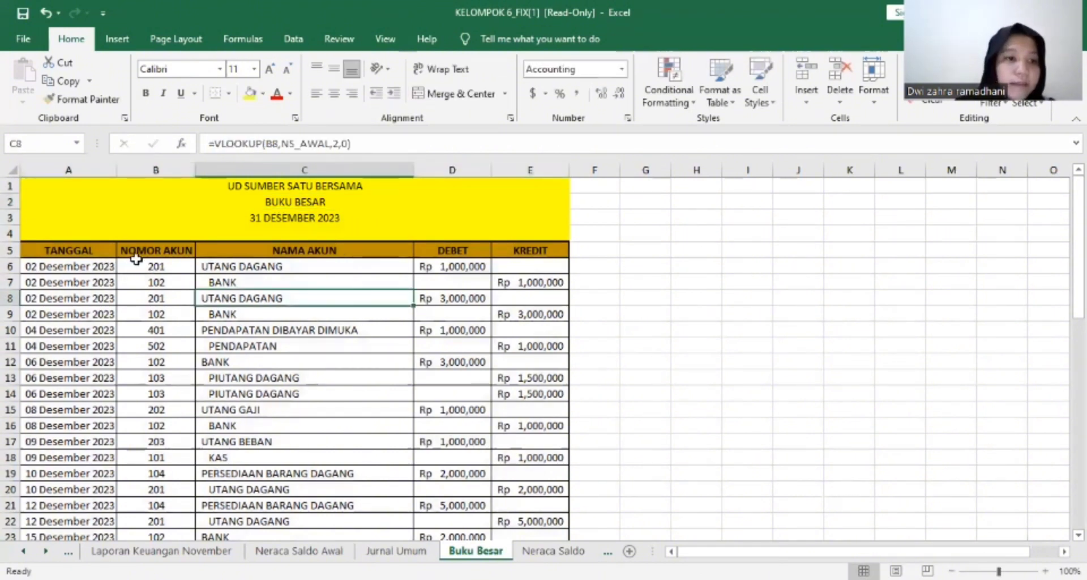
# - Turn on filtering for the table's header row, from TANGGAL to KREDIT
pyautogui.moveTo(98, 250); pyautogui.dragTo(507, 252)
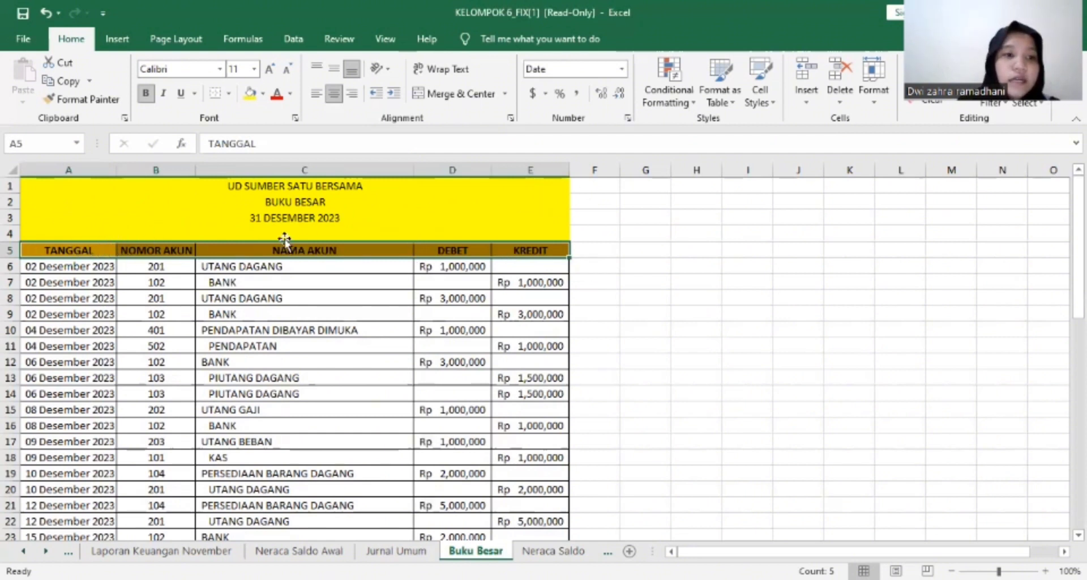
pyautogui.click(994, 104)
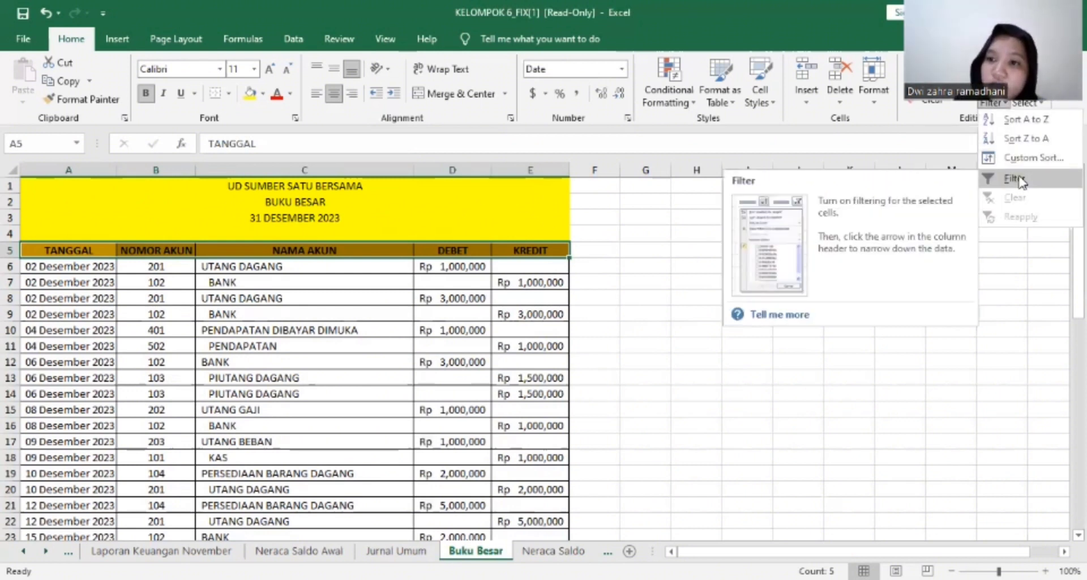
pyautogui.click(1017, 177)
pyautogui.click(340, 296)
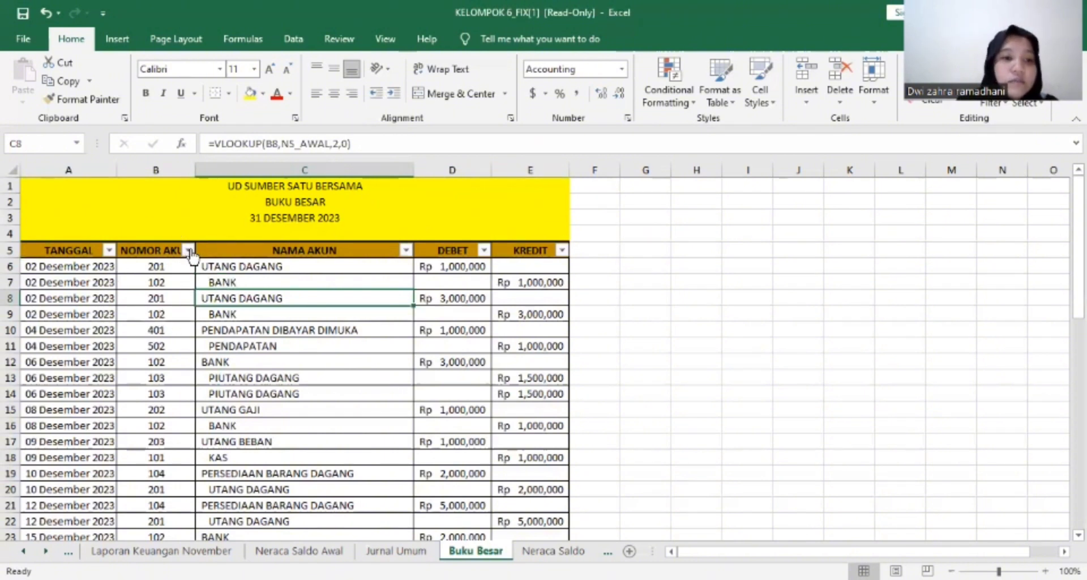
# - Filter the NOMOR AKUN column to show only account 101
pyautogui.click(187, 250)
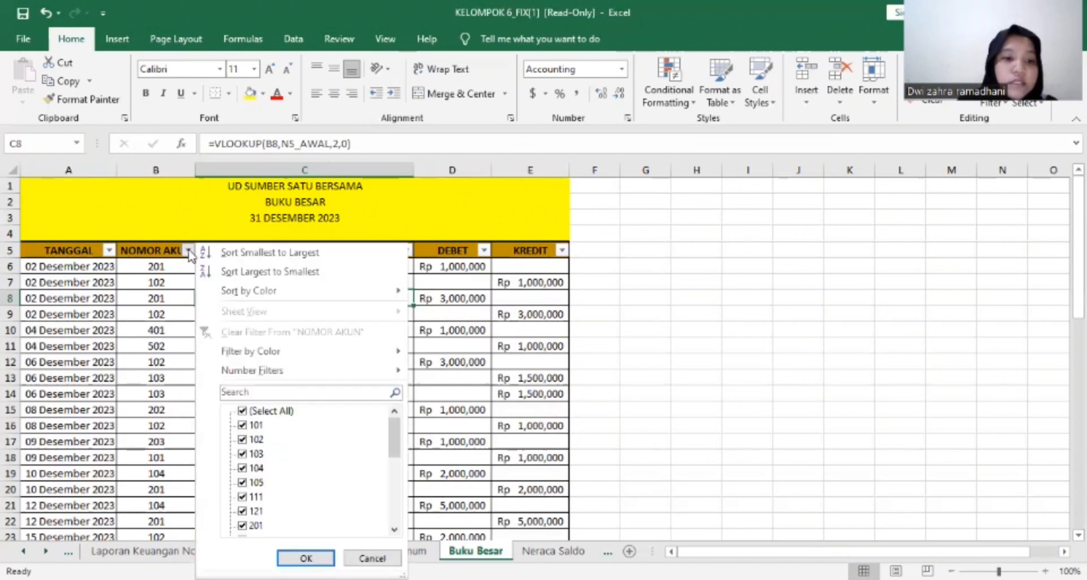
pyautogui.click(242, 412)
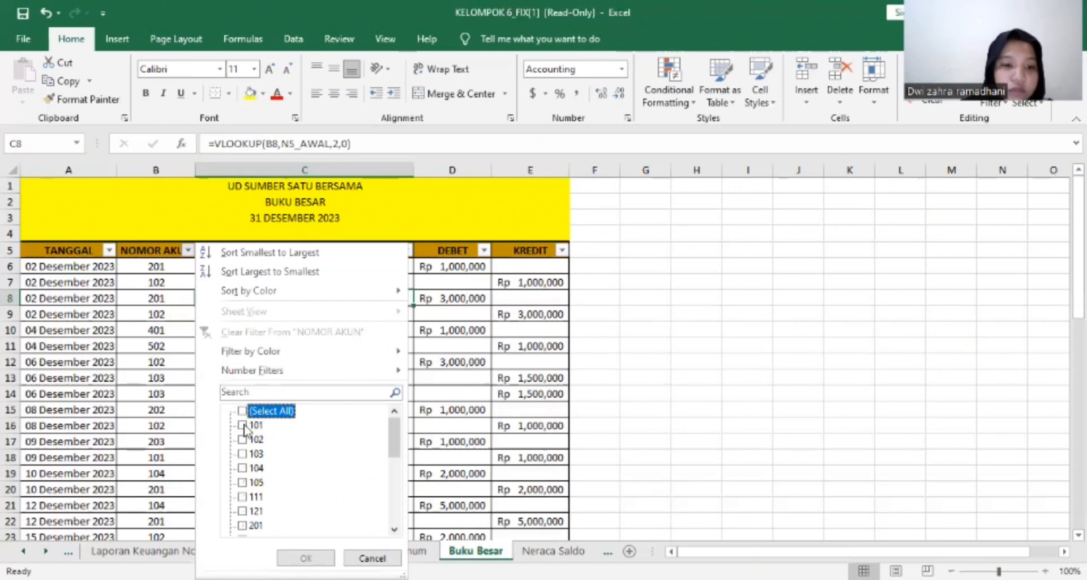
pyautogui.click(242, 426)
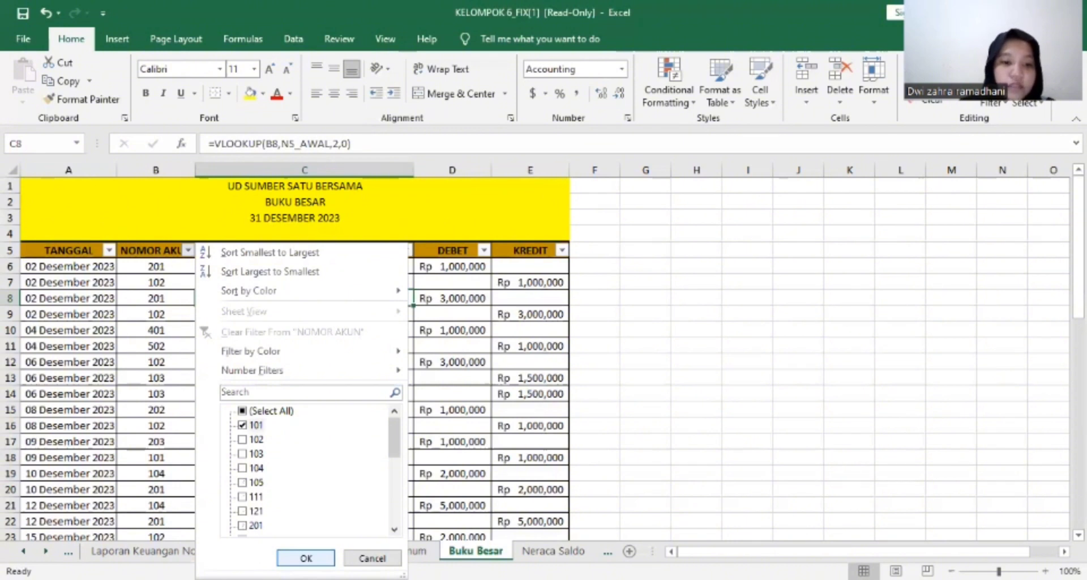
pyautogui.click(306, 558)
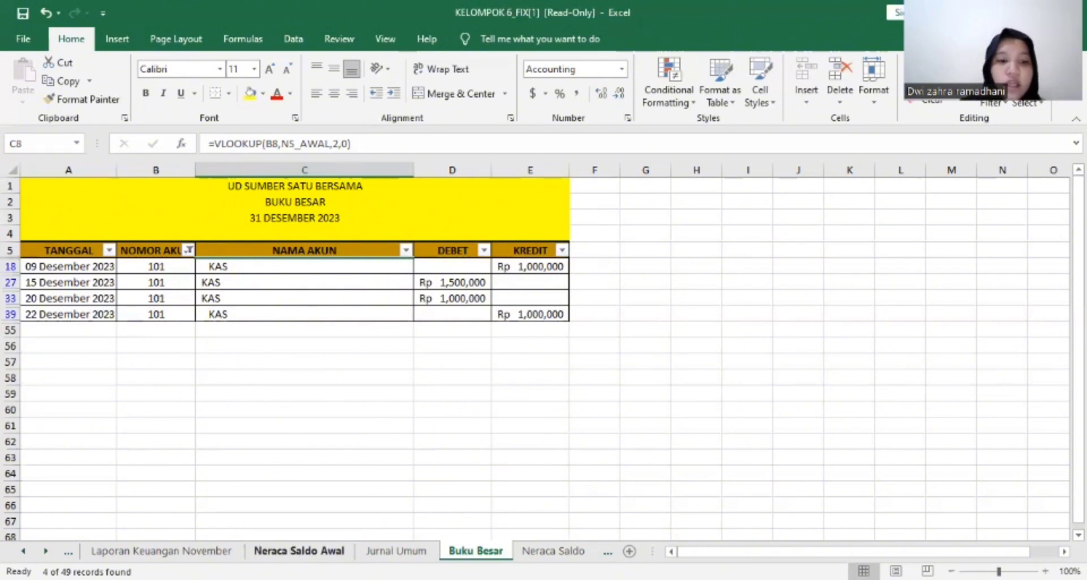
# - Check the KAS opening balance in the Neraca Saldo Awal sheet and insert an empty row above the first KAS entry in Buku Besar
pyautogui.click(299, 551)
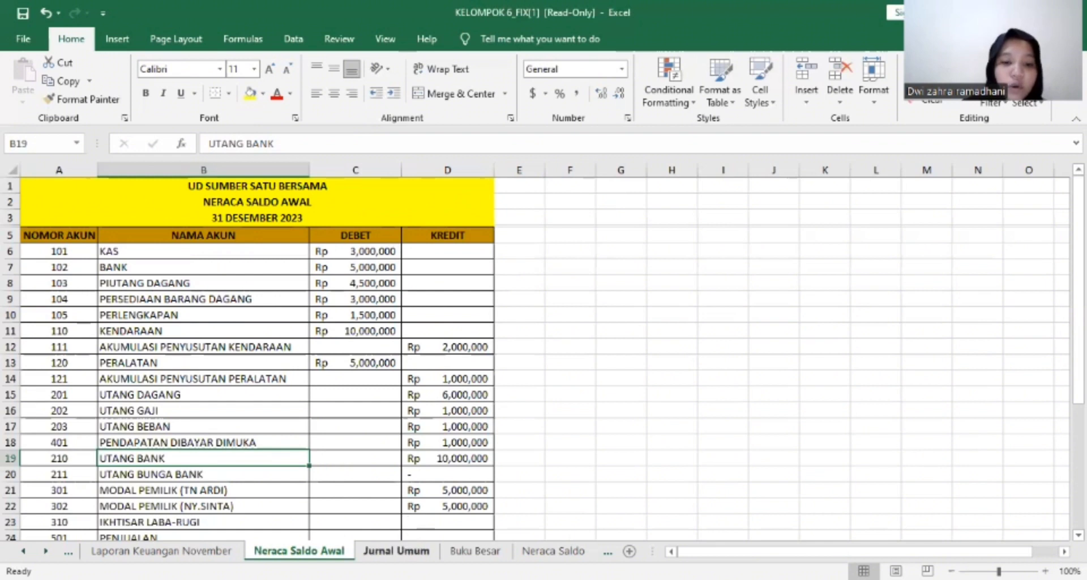
pyautogui.click(475, 551)
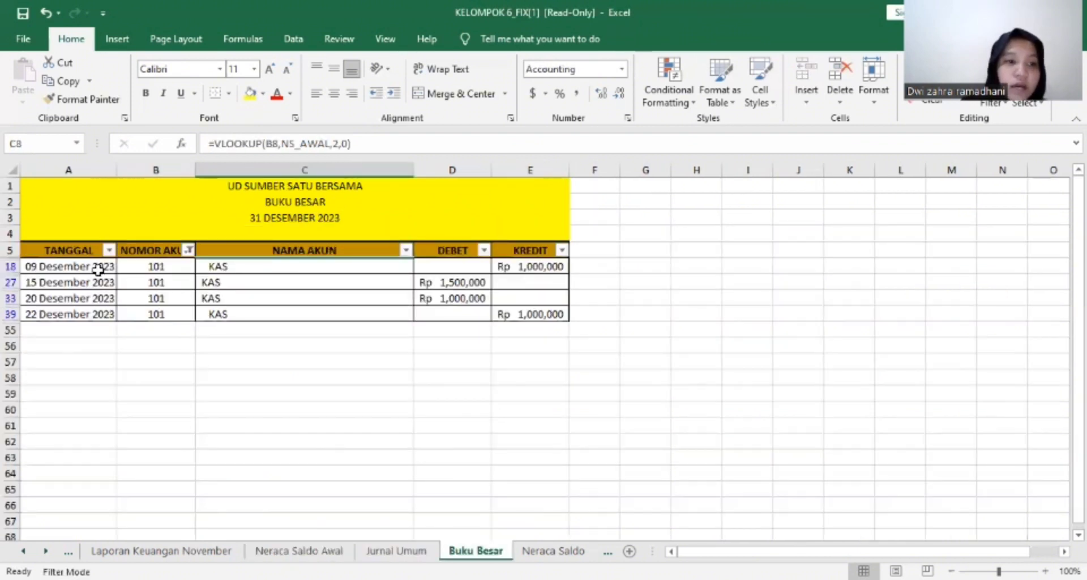
pyautogui.moveTo(97, 267); pyautogui.dragTo(505, 267)
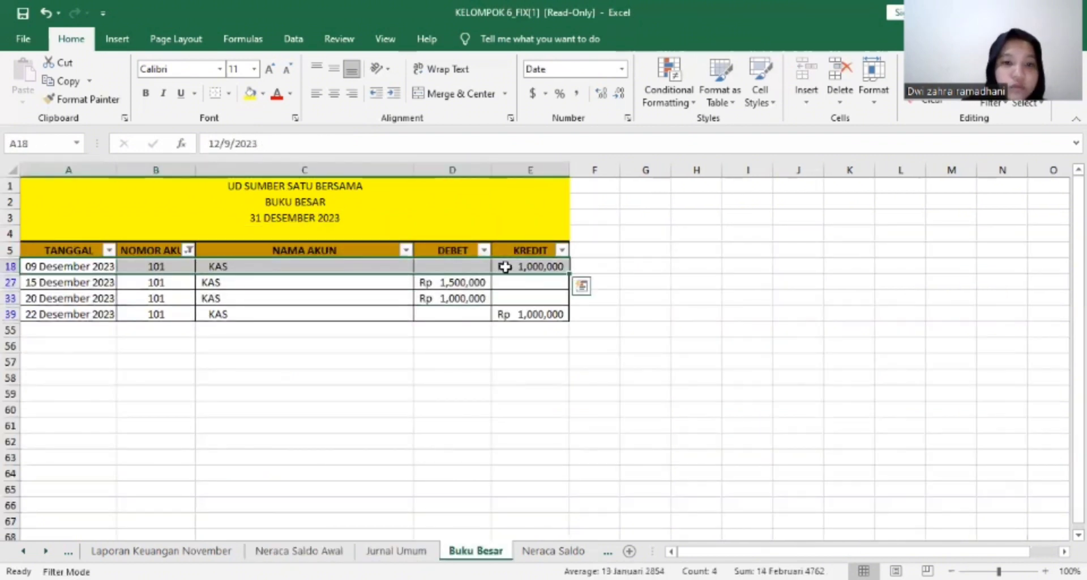
pyautogui.rightClick(505, 267)
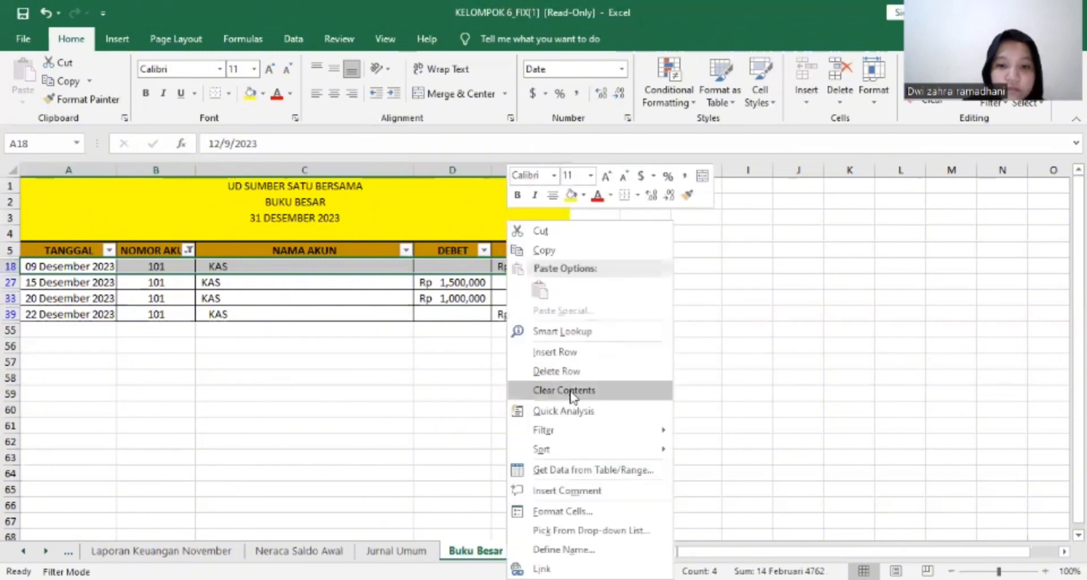
pyautogui.click(574, 356)
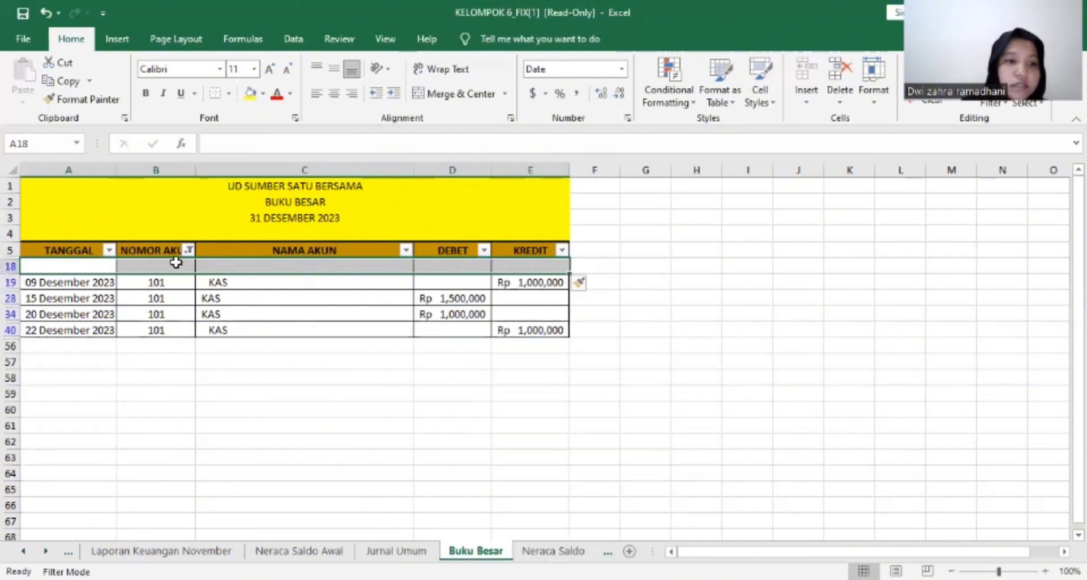
# - Enter the date 1 Desember 2023 in cell A18 of the new opening row
pyautogui.click(108, 265)
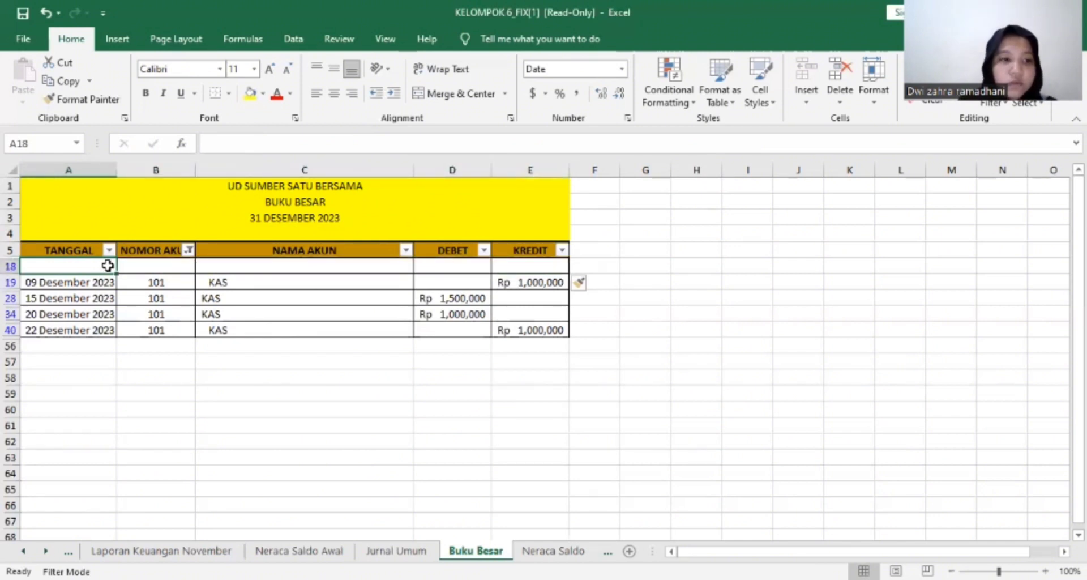
pyautogui.write('1')
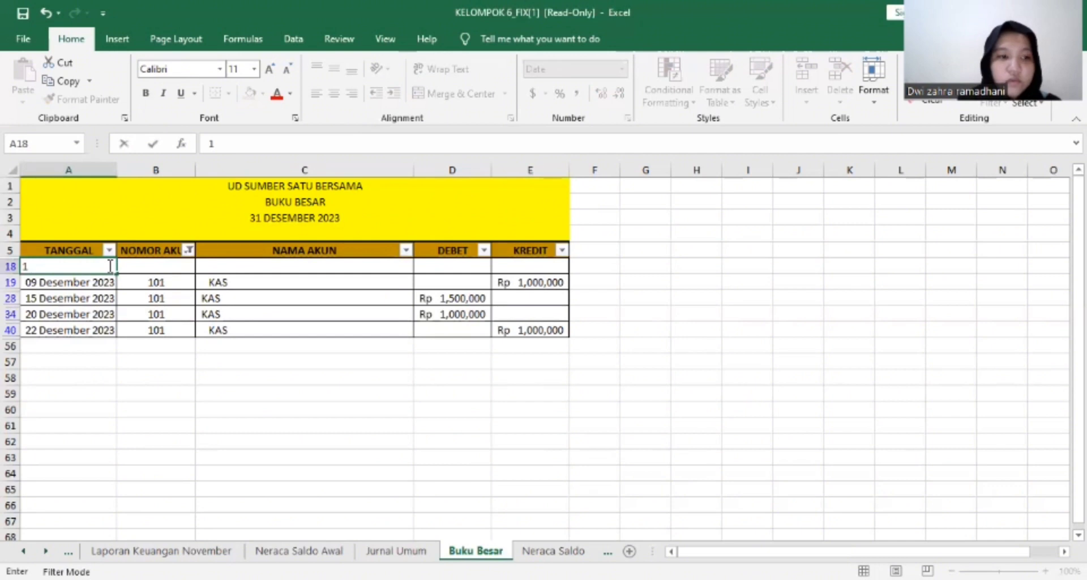
pyautogui.write(' DES')
pyautogui.press('BackSpace')
pyautogui.press('BackSpace')
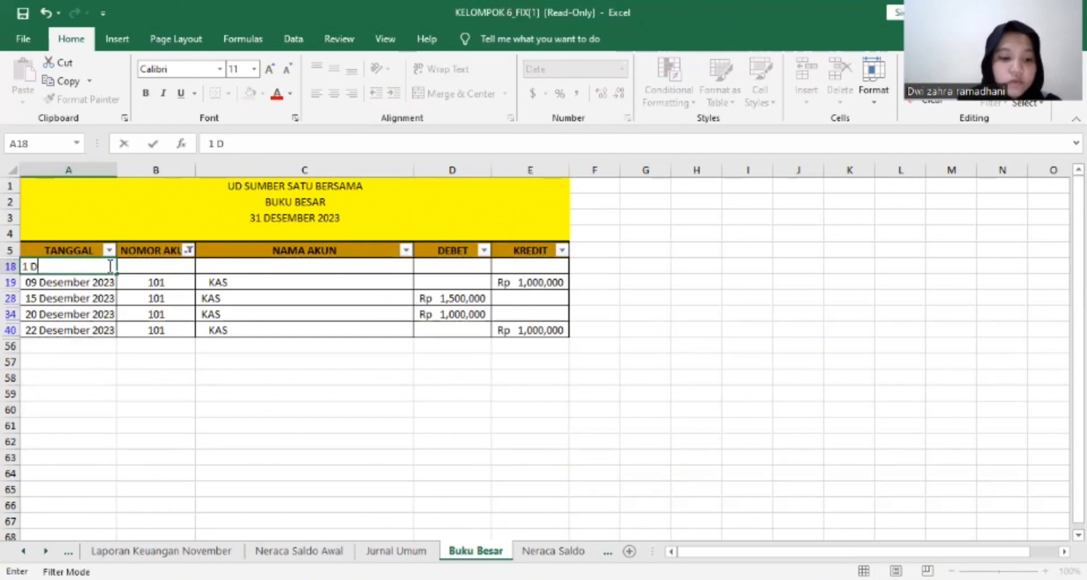
pyautogui.write('esember')
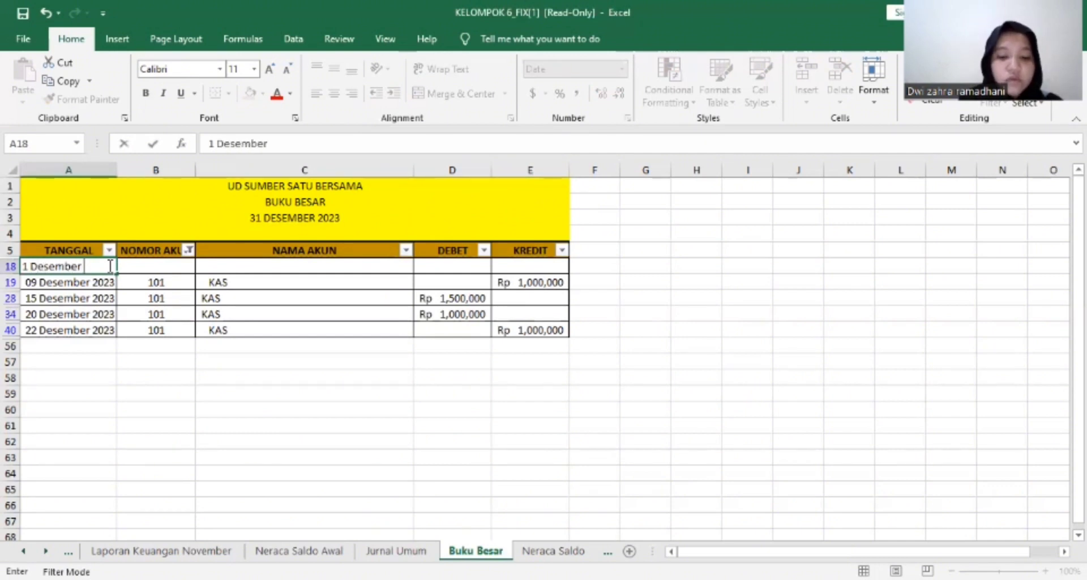
pyautogui.write(' 20')
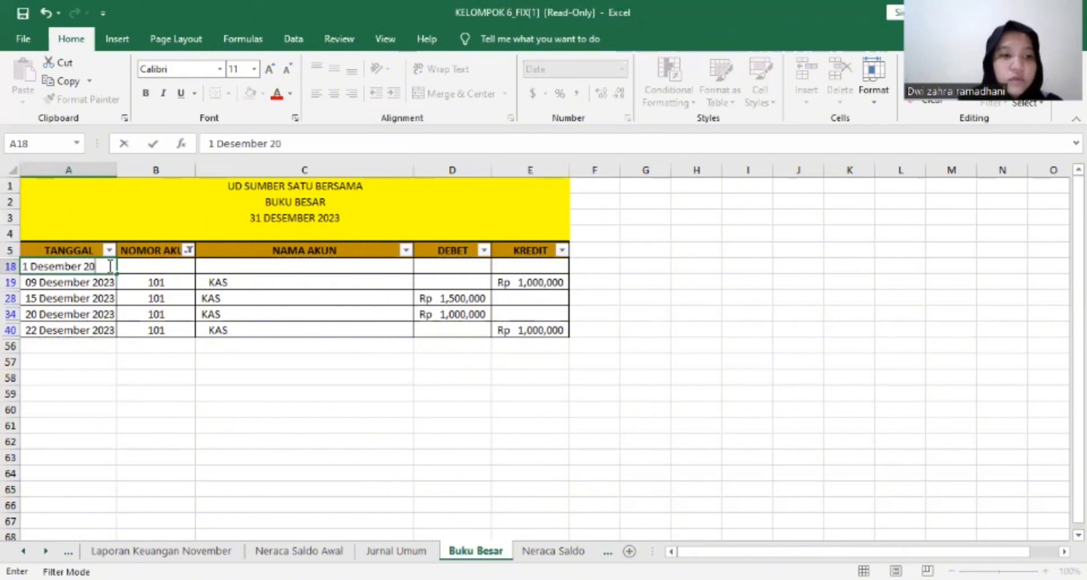
pyautogui.write('23')
pyautogui.press('Tab')
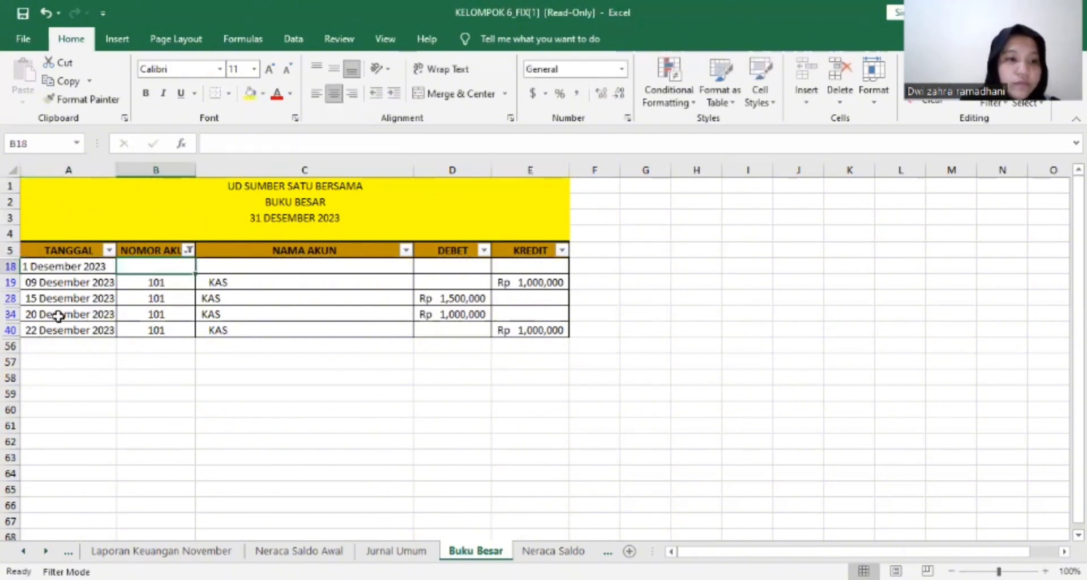
# - Complete the opening row 18 with account number 101, account name KAS and a debit of 3,000,000
pyautogui.write('101')
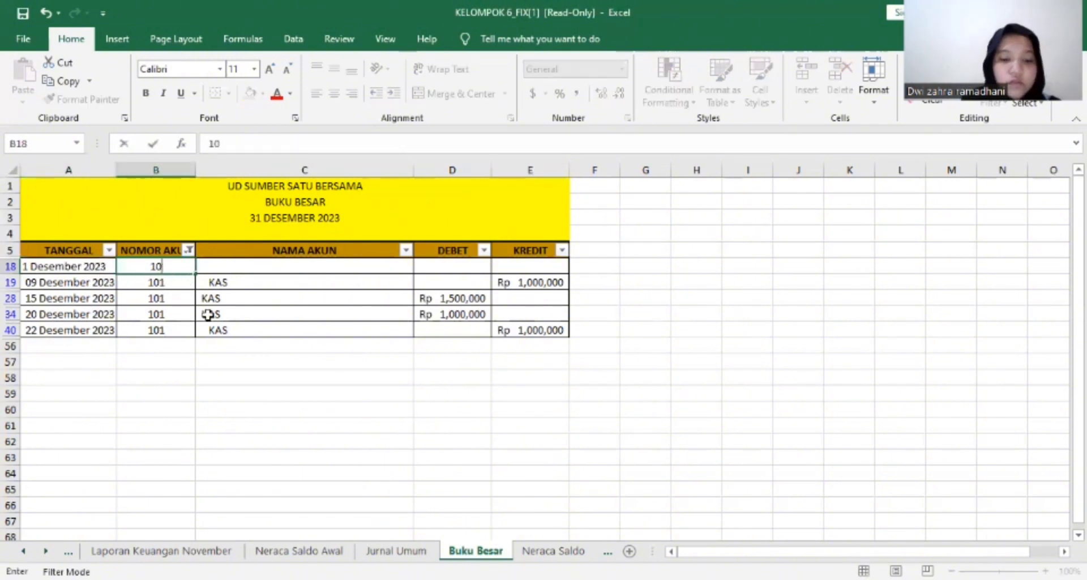
pyautogui.press('Tab')
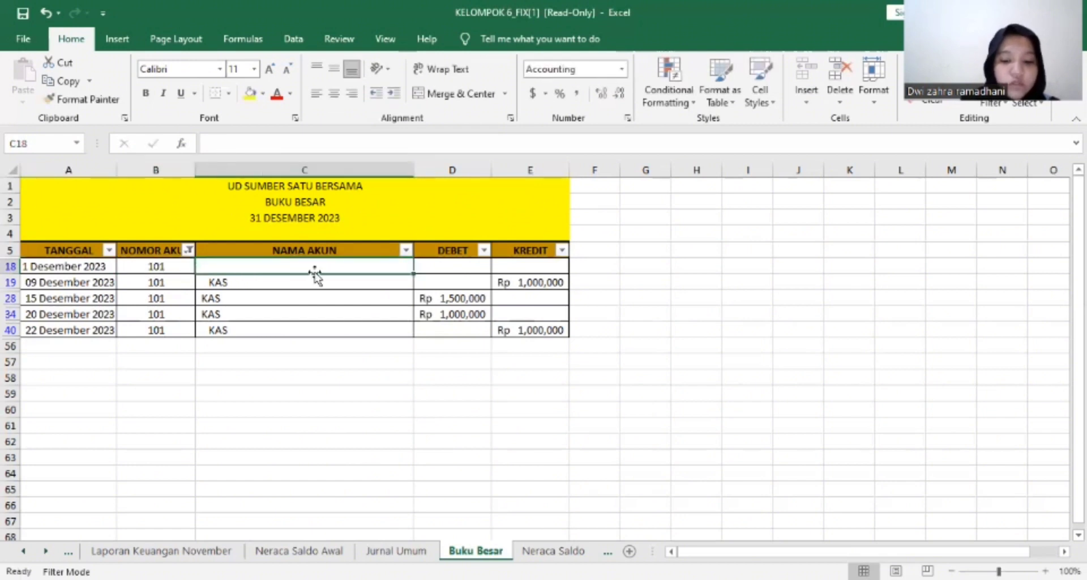
pyautogui.write('K')
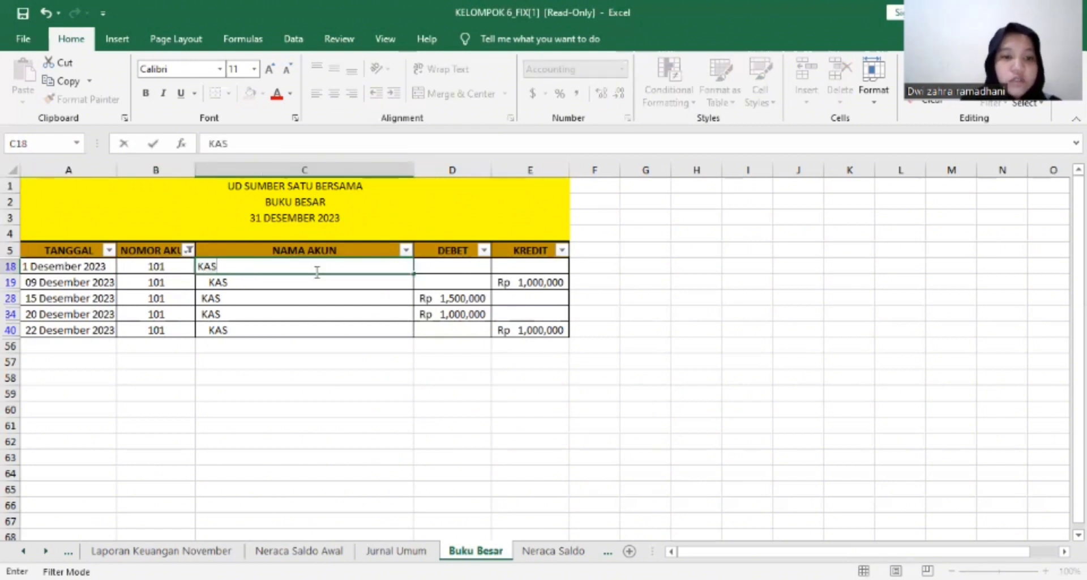
pyautogui.write('AS')
pyautogui.click(426, 266)
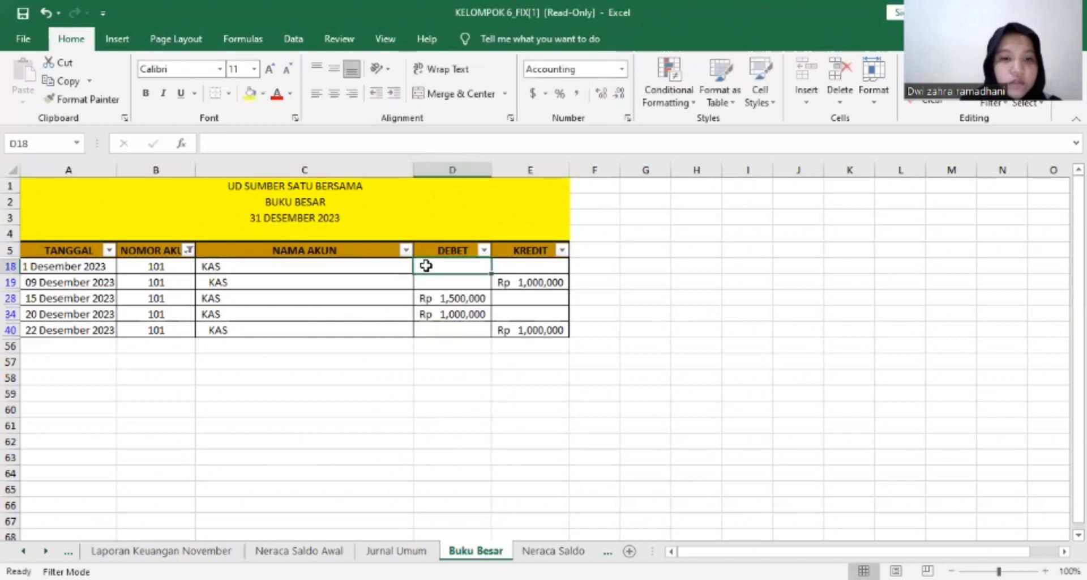
pyautogui.write('3000')
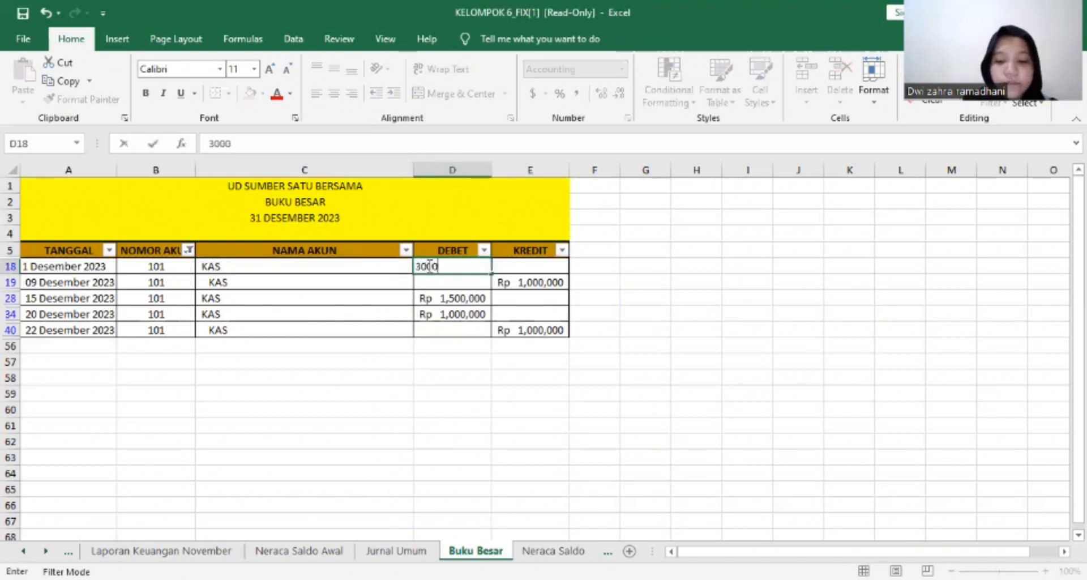
pyautogui.press('Return')
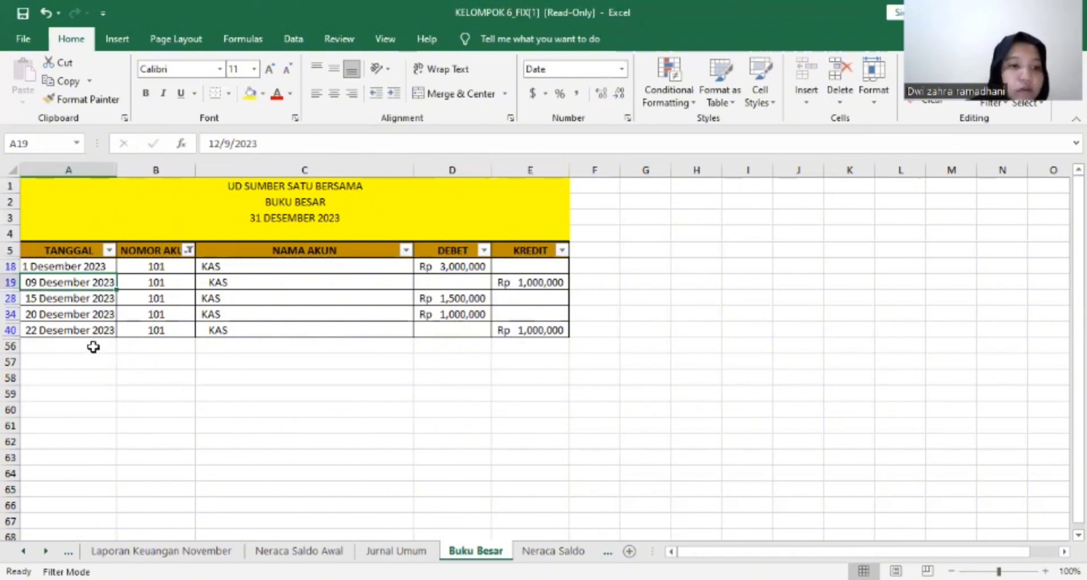
# - Apply all borders to cells A56:E56 below the KAS entries and enter the label KAS TOTAL in C56
pyautogui.moveTo(94, 347); pyautogui.dragTo(510, 342)
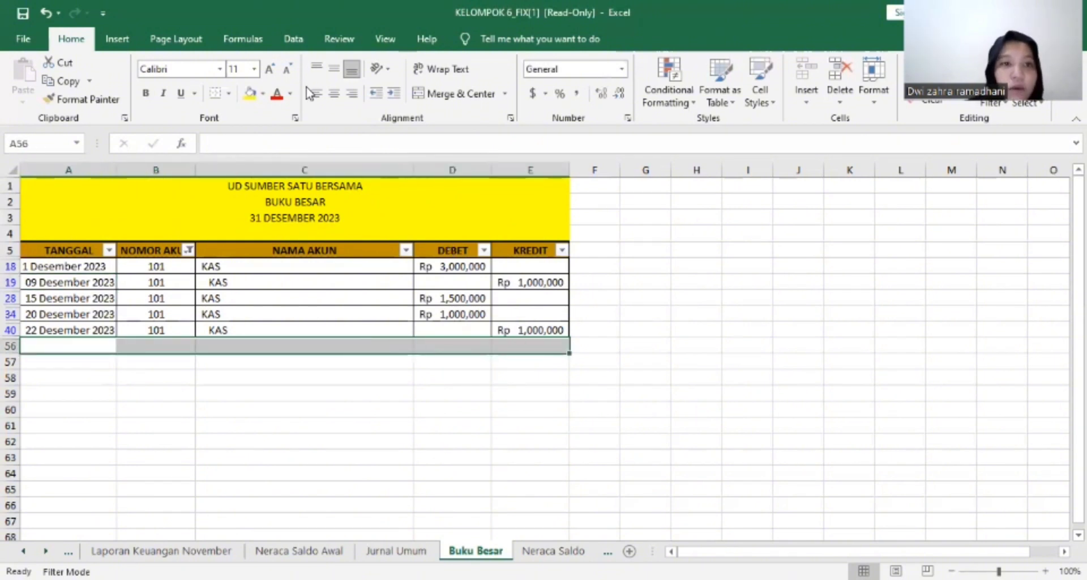
pyautogui.click(229, 94)
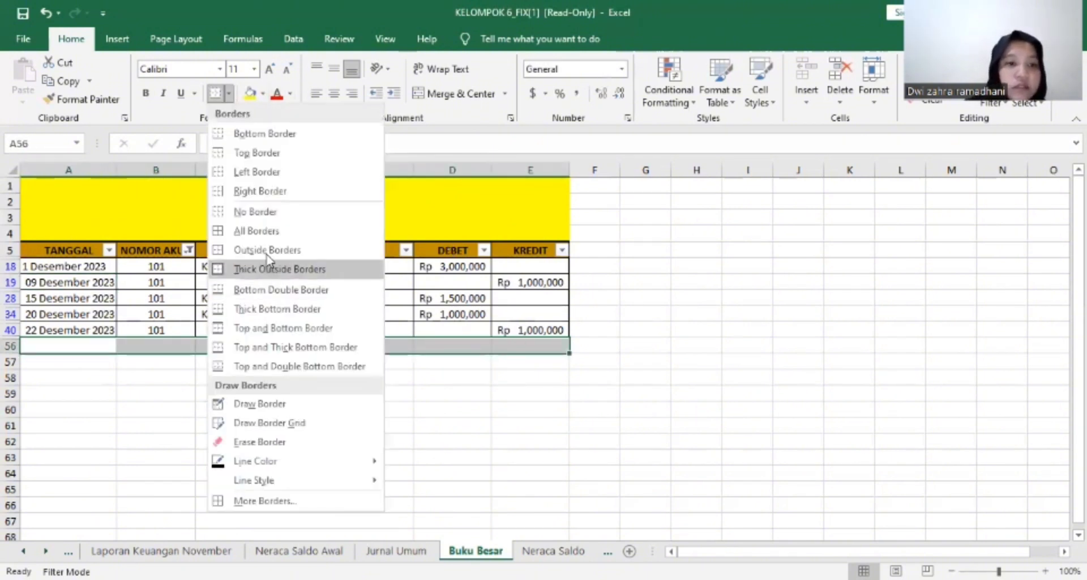
pyautogui.click(271, 237)
pyautogui.click(219, 344)
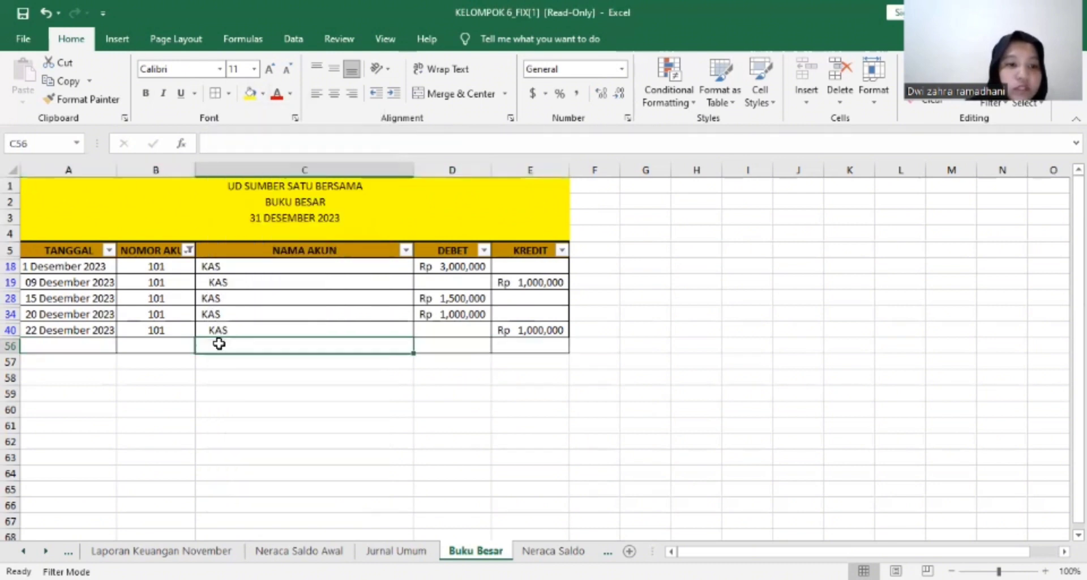
pyautogui.write('KAS')
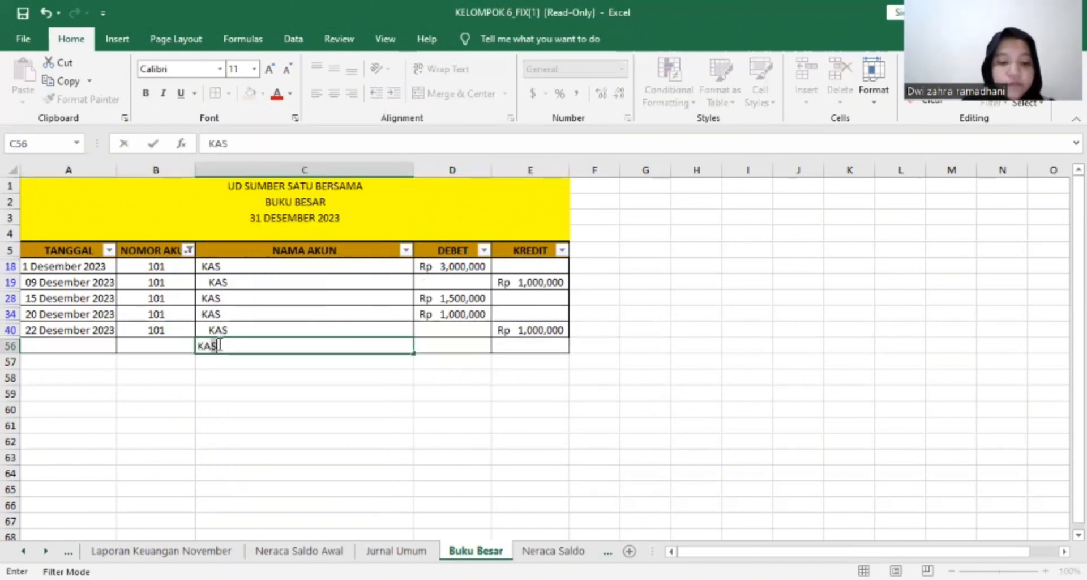
pyautogui.write(' TOTAL')
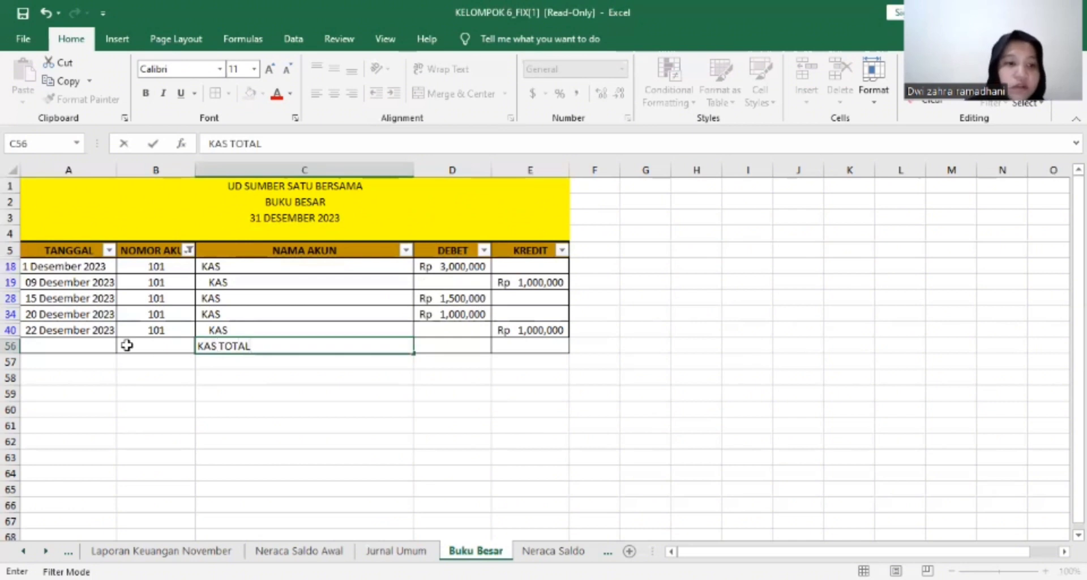
# - Merge and center the KAS TOTAL label across A56:C56 and make it bold
pyautogui.moveTo(102, 347); pyautogui.dragTo(230, 347)
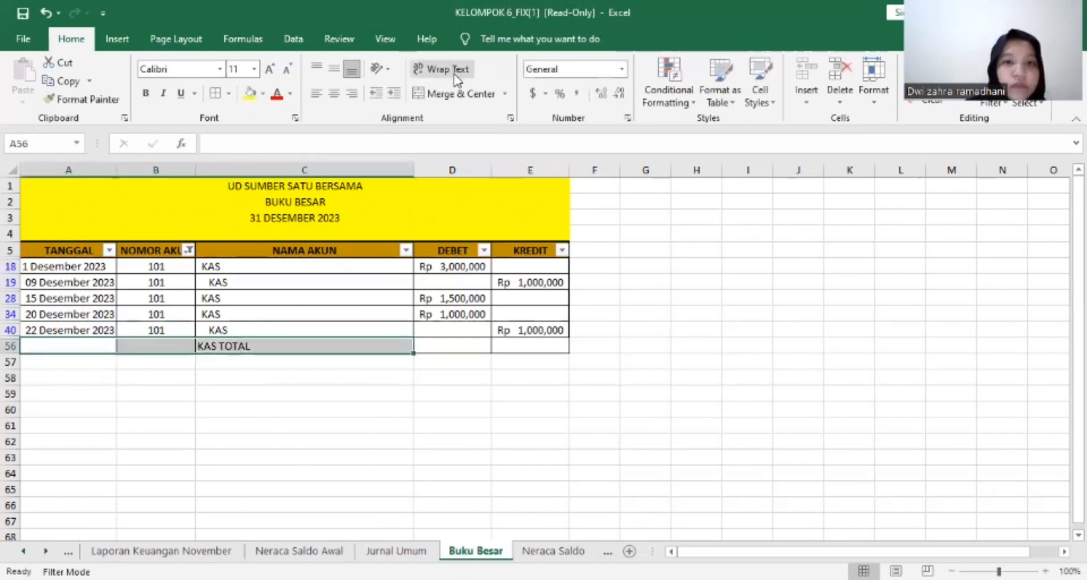
pyautogui.click(453, 93)
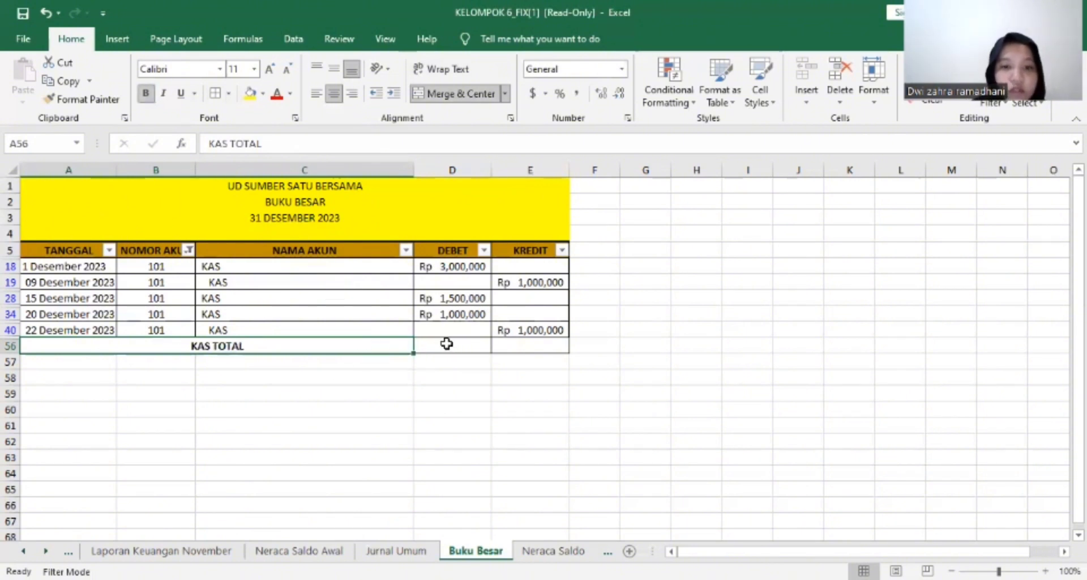
# - Total the KAS debits in D56 with a SUBTOTAL formula using function 9 (SUM) over D18:D40
pyautogui.click(447, 344)
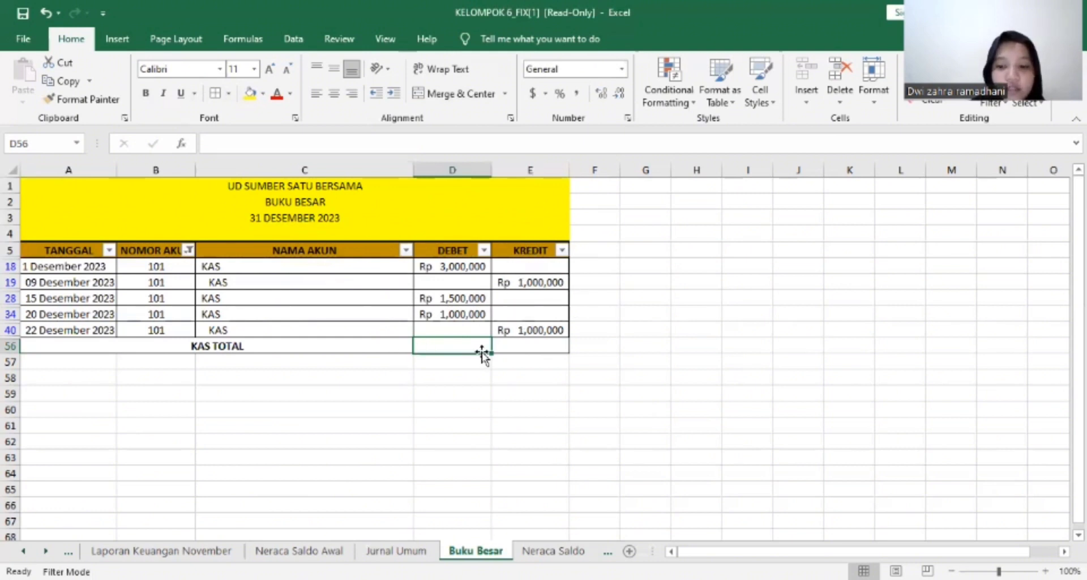
pyautogui.write('=')
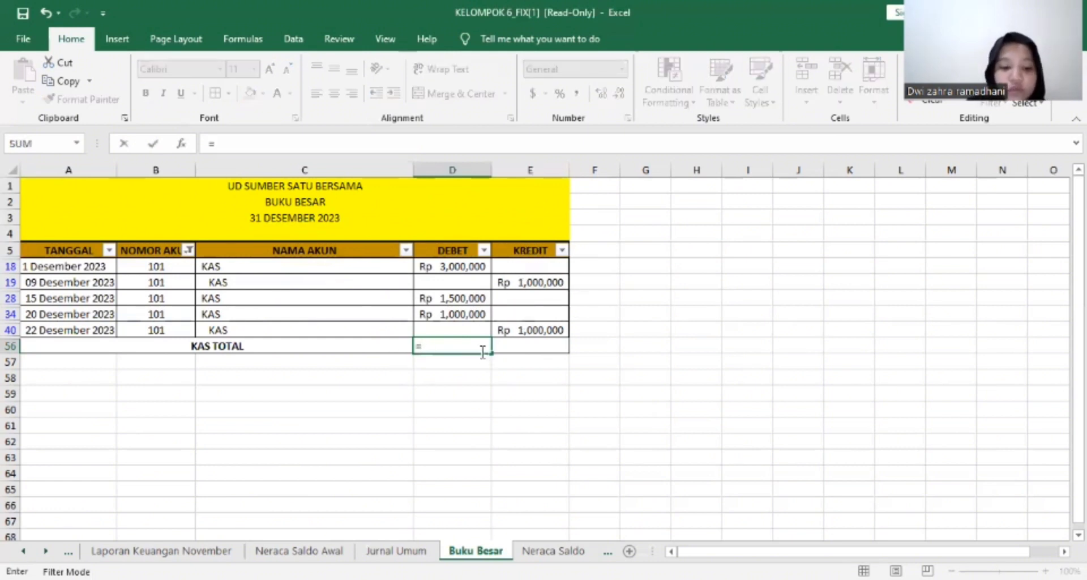
pyautogui.write('SUB')
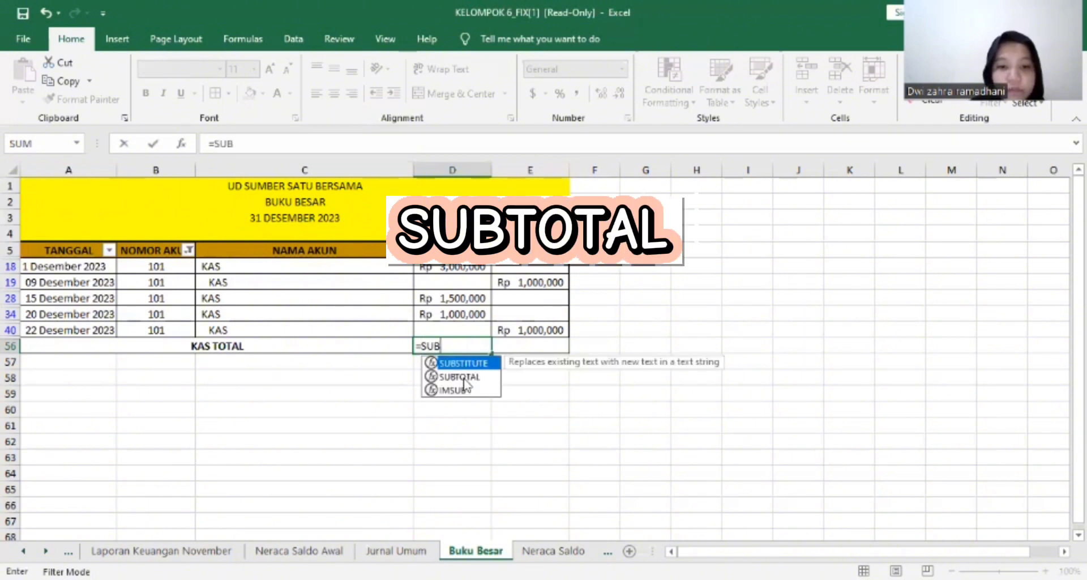
pyautogui.click(465, 378)
pyautogui.doubleClick(464, 380)
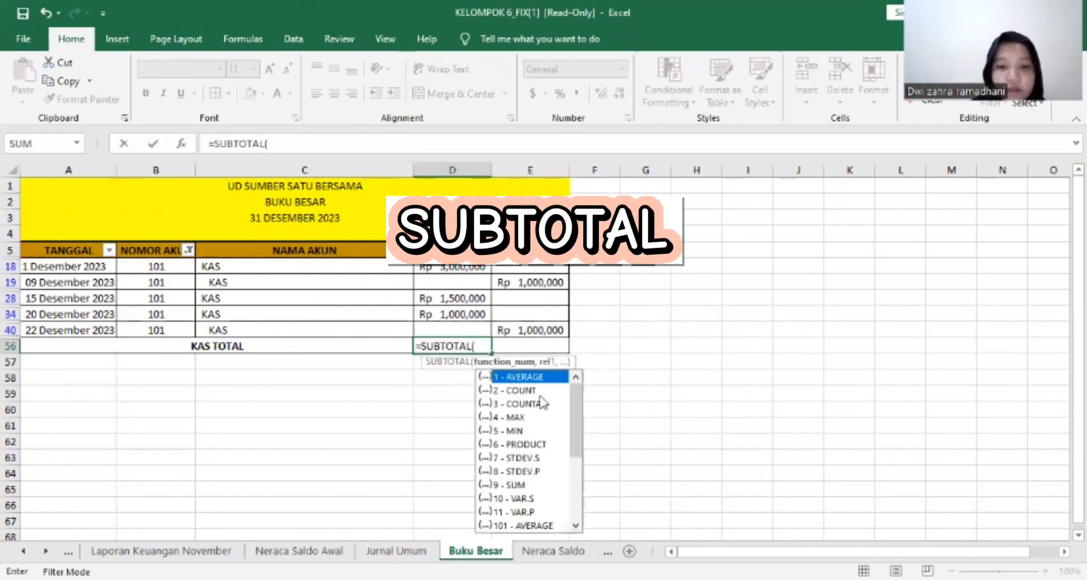
pyautogui.click(518, 486)
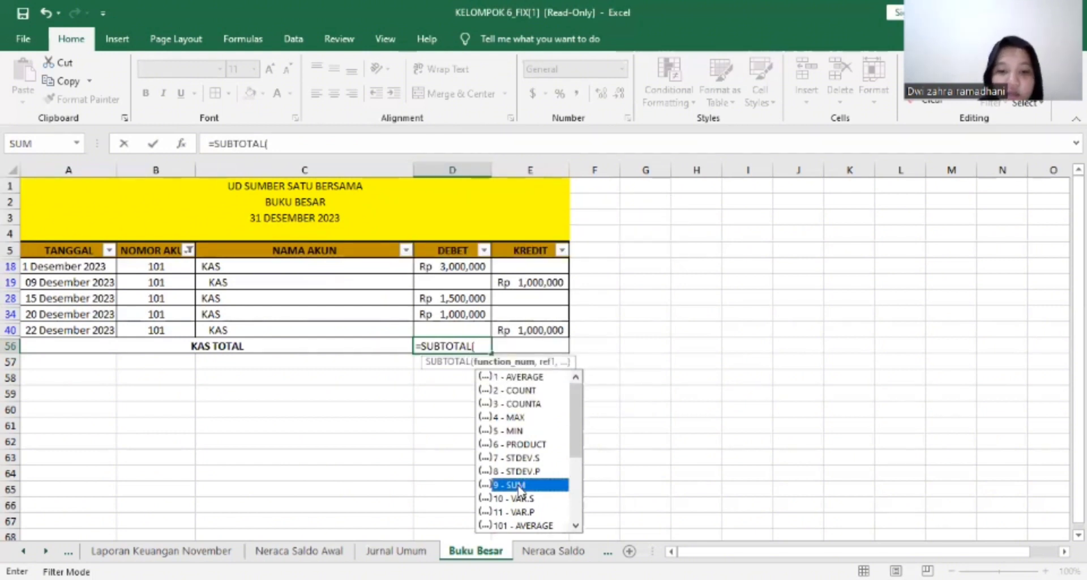
pyautogui.doubleClick(517, 485)
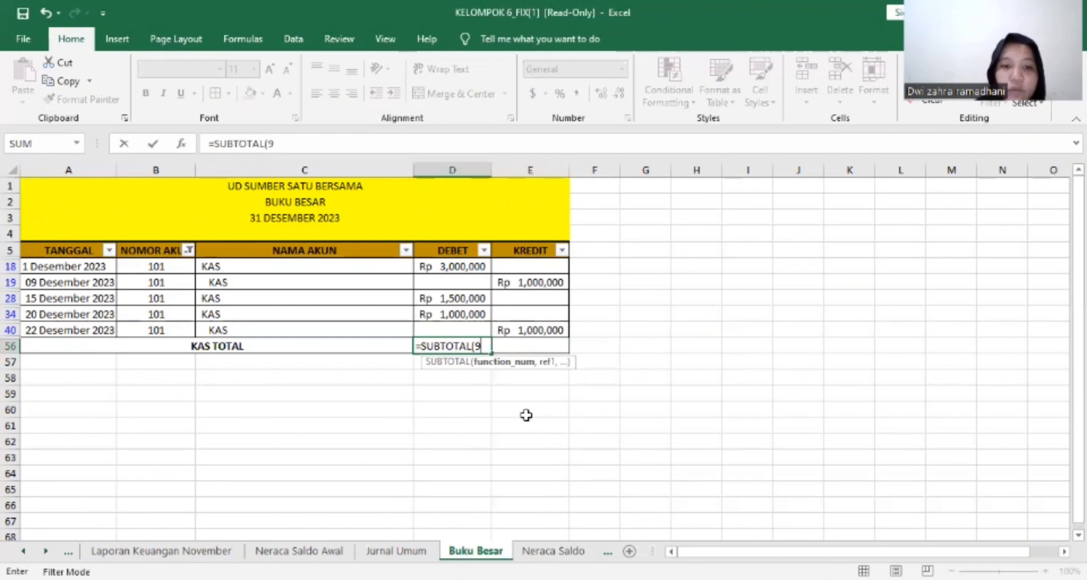
pyautogui.write(',')
pyautogui.click(476, 268)
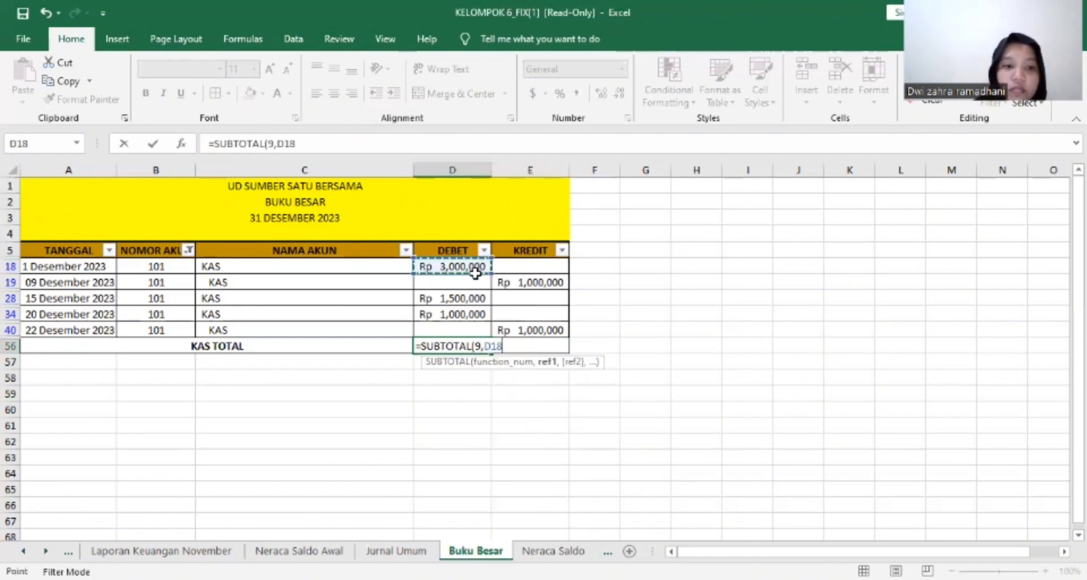
pyautogui.moveTo(476, 273); pyautogui.dragTo(479, 329)
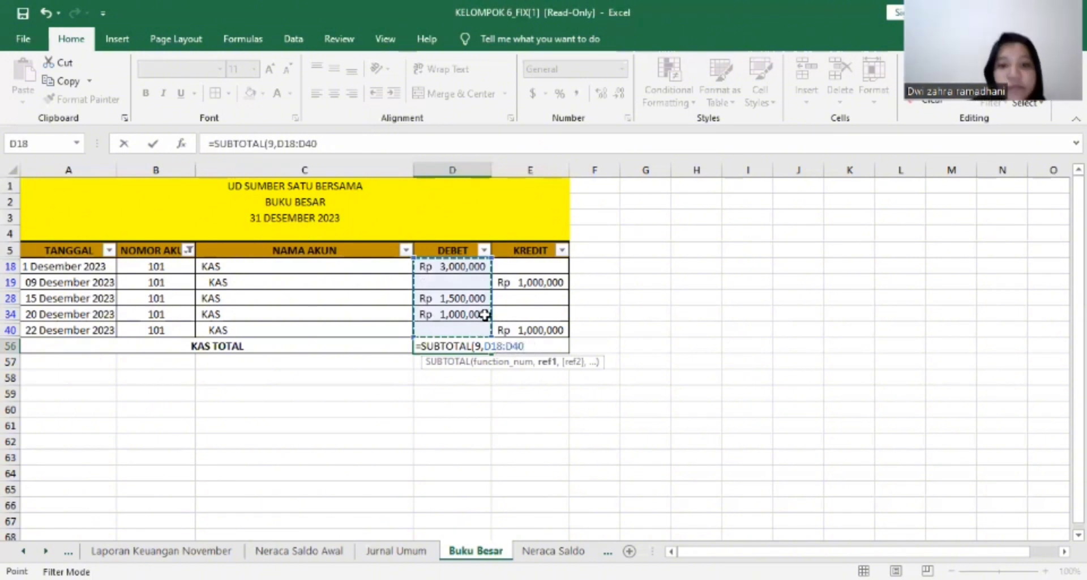
pyautogui.press('Tab')
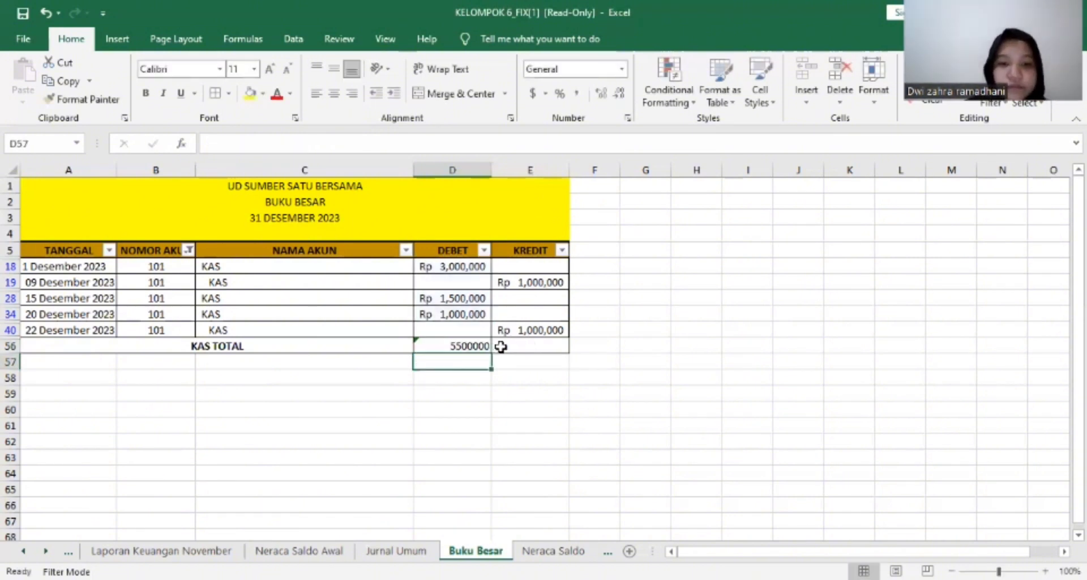
# - Total the KAS credits in E56 with SUBTOTAL function 9 (SUM) over the credit cells from E19 down to the last KAS entry
pyautogui.write('=')
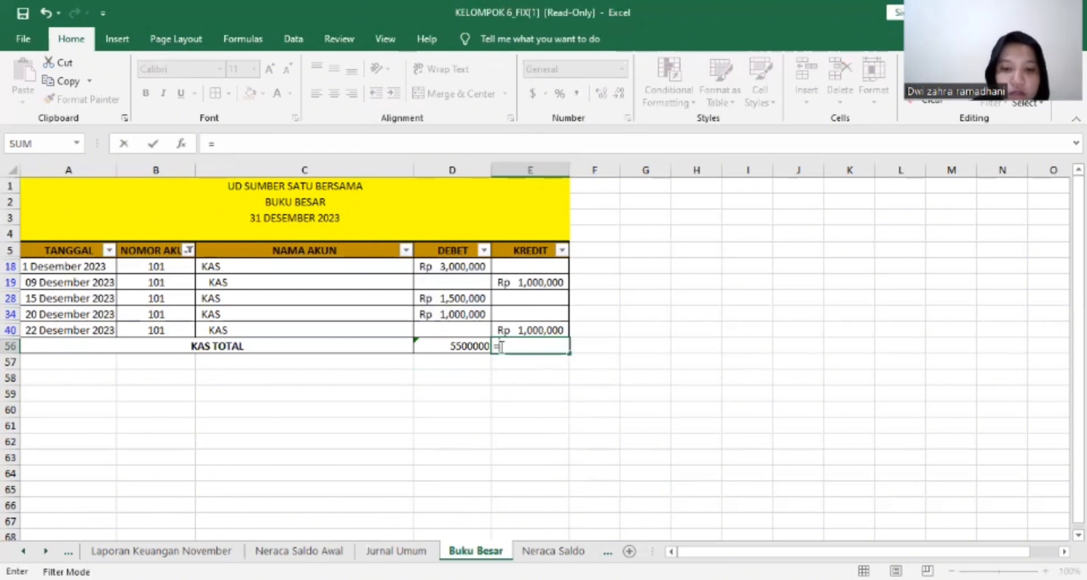
pyautogui.write('SUUB')
pyautogui.press('BackSpace')
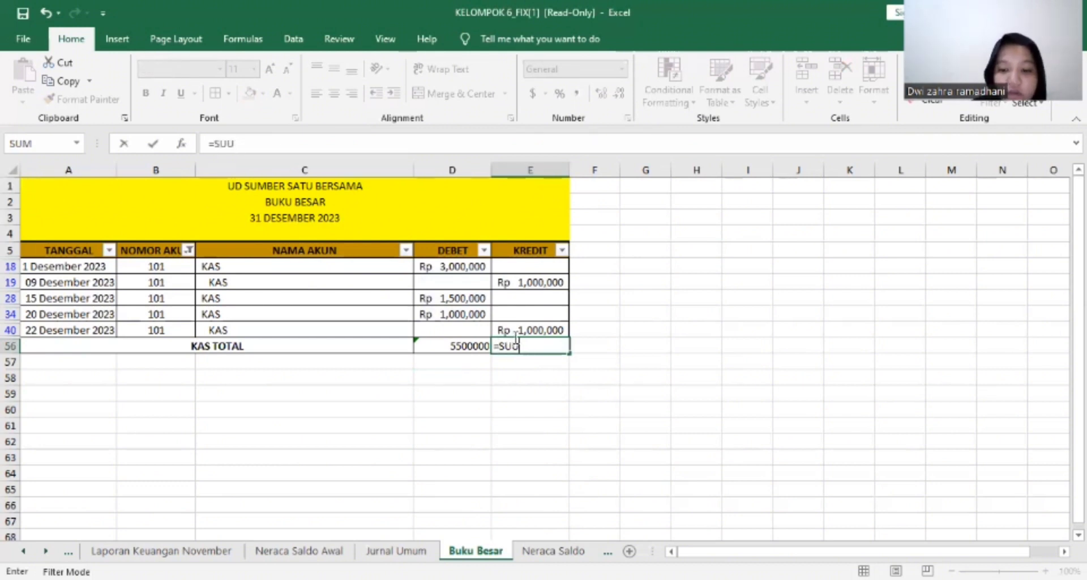
pyautogui.press('BackSpace')
pyautogui.click(545, 378)
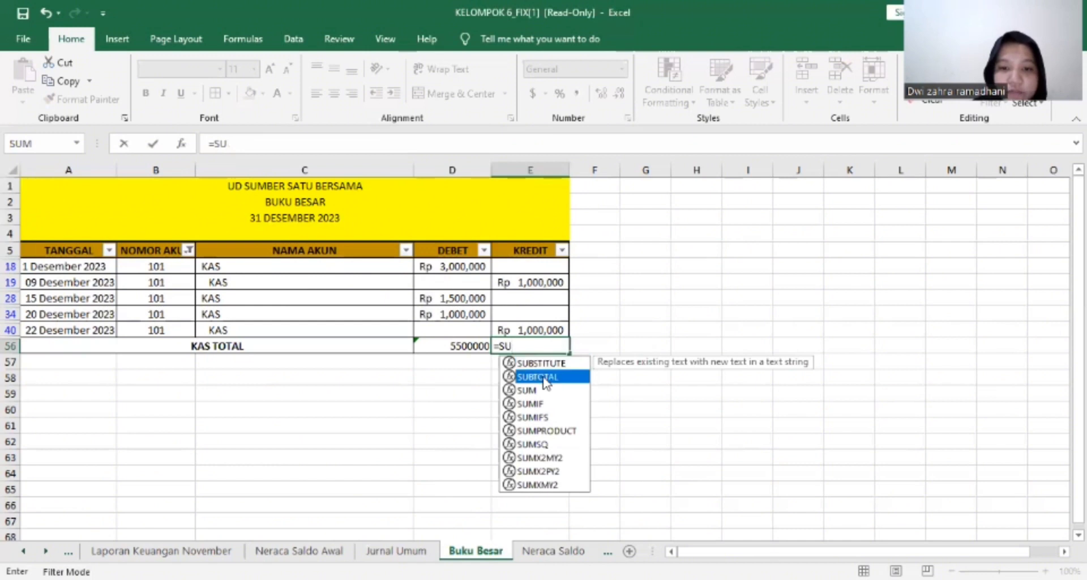
pyautogui.press('Tab')
pyautogui.click(593, 486)
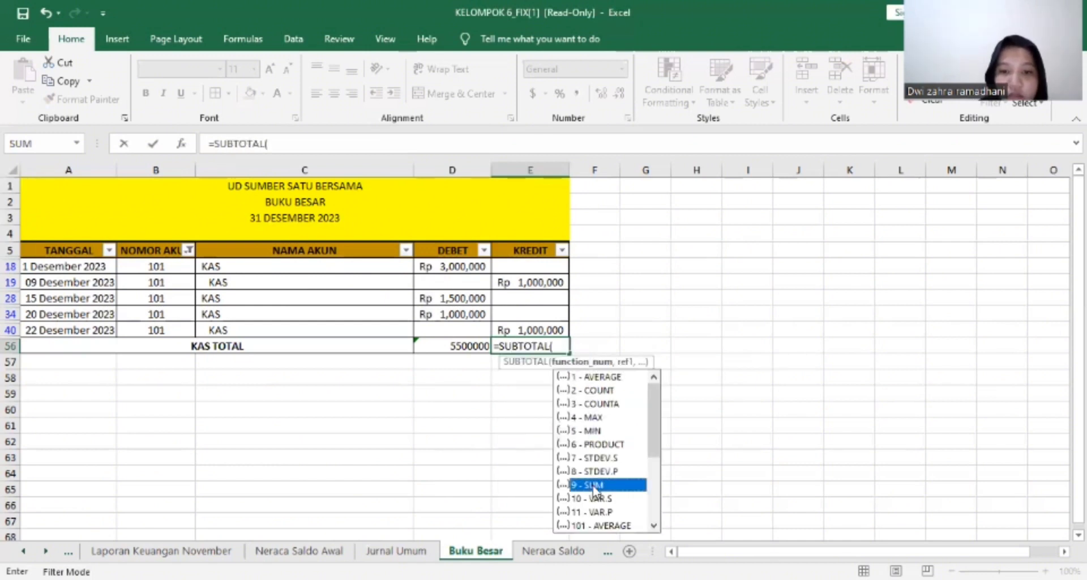
pyautogui.press('Tab')
pyautogui.write('.')
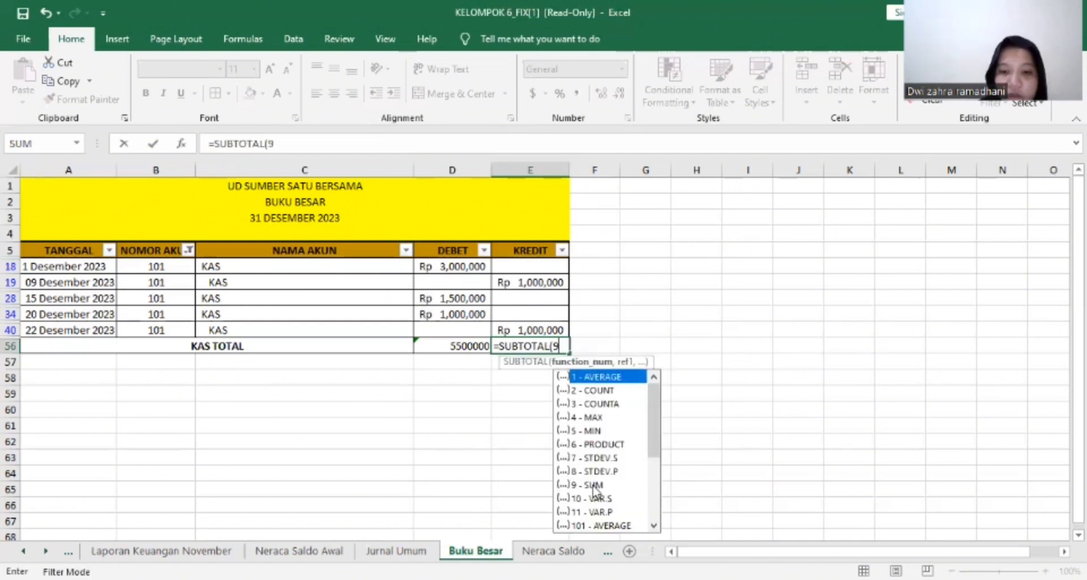
pyautogui.write(',')
pyautogui.click(538, 286)
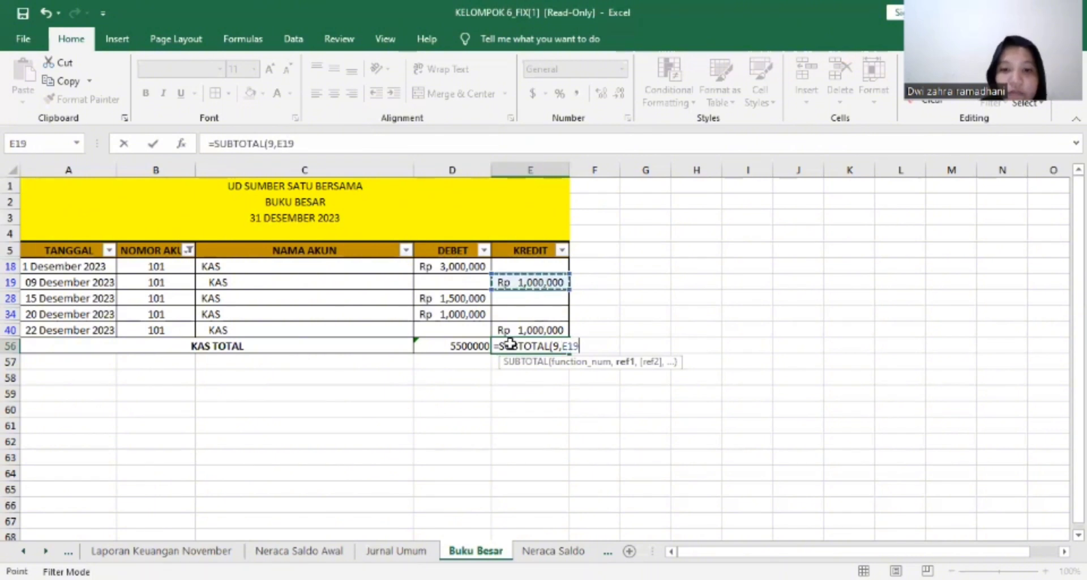
pyautogui.press('Return')
# - Format the totals in D56:E56 as Accounting with 0 decimal places and the Rp Indonesian symbol
pyautogui.moveTo(458, 345); pyautogui.dragTo(540, 345)
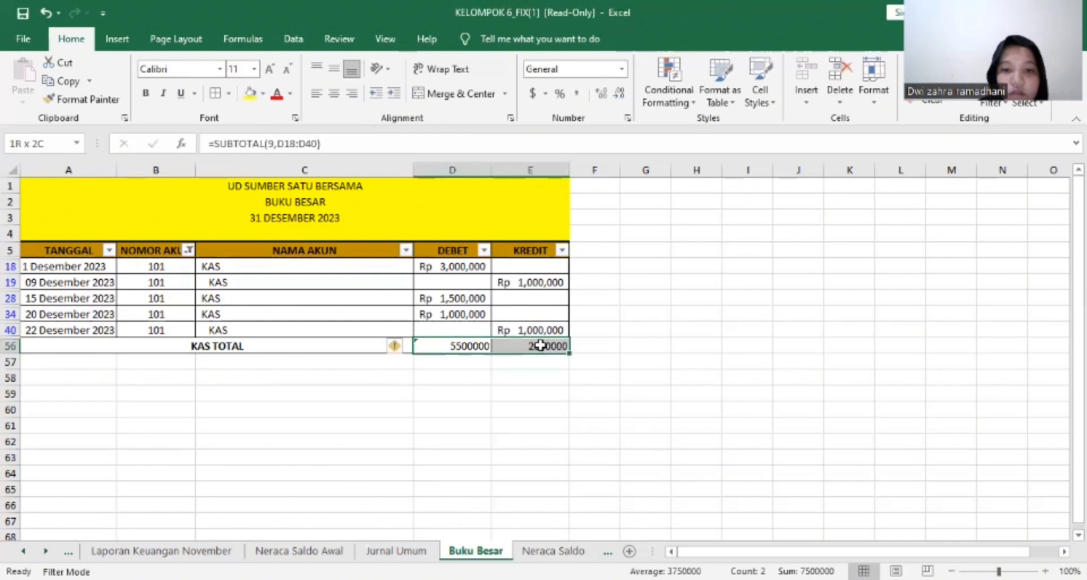
pyautogui.click(545, 94)
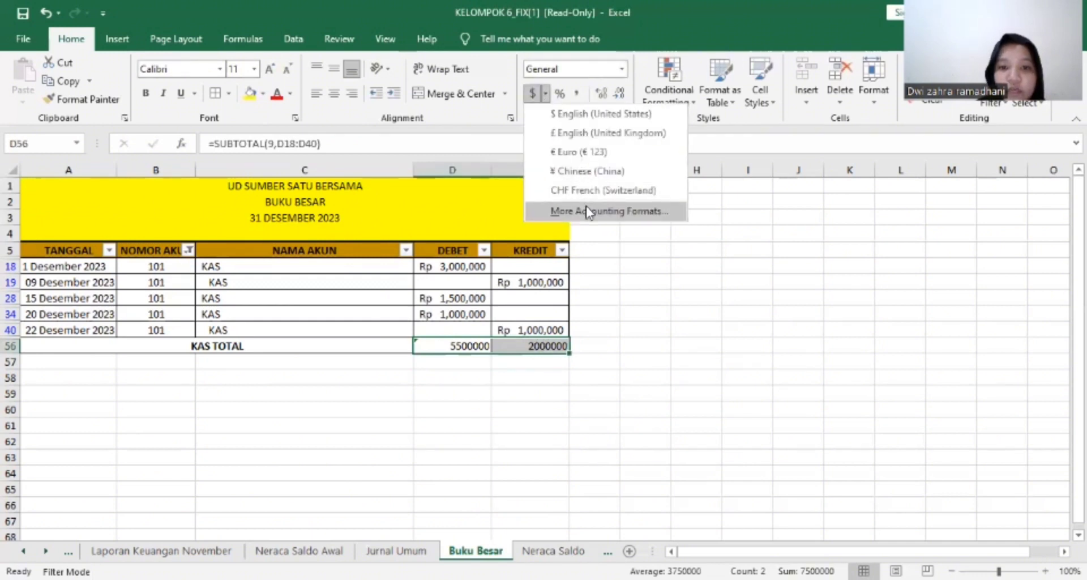
pyautogui.click(589, 212)
pyautogui.click(440, 198)
pyautogui.click(441, 198)
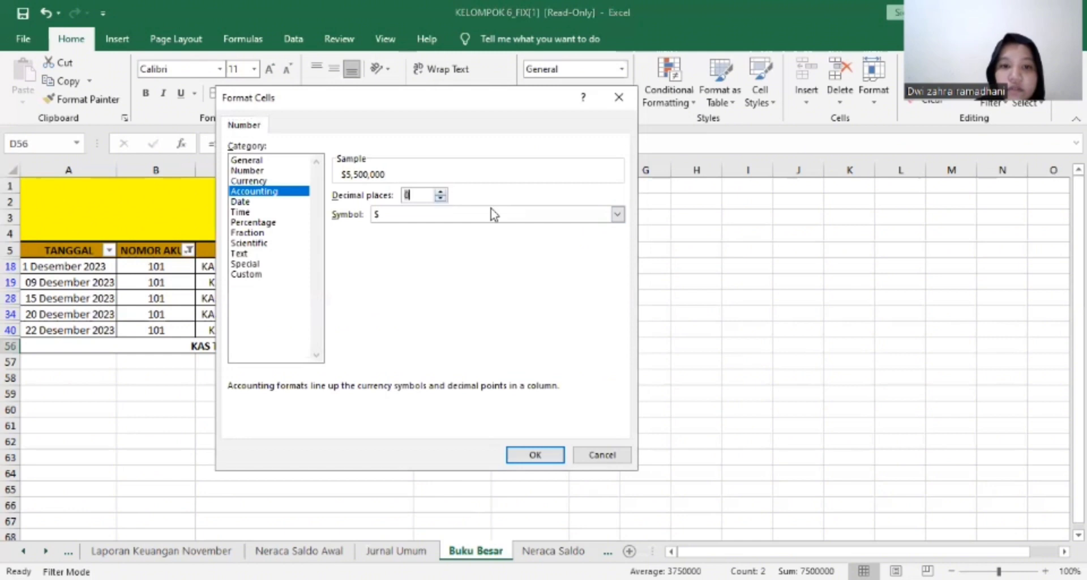
pyautogui.click(617, 214)
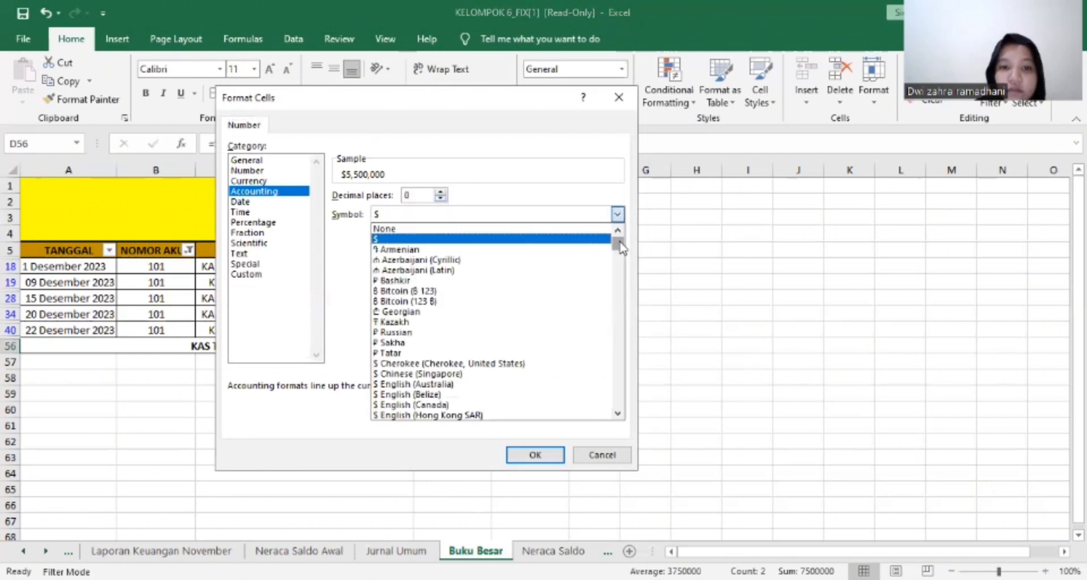
pyautogui.moveTo(622, 248); pyautogui.dragTo(618, 314)
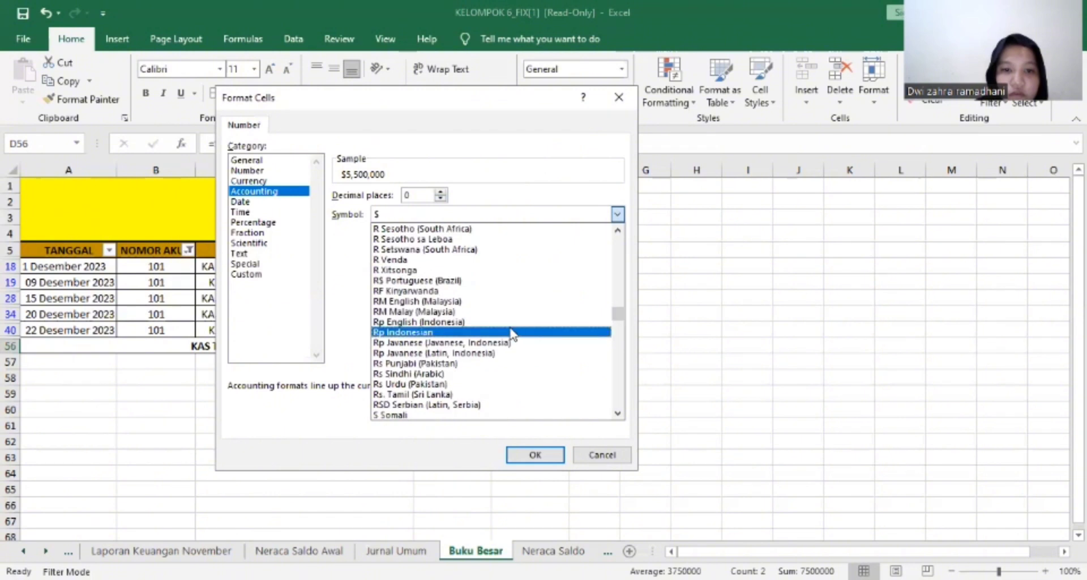
pyautogui.click(511, 331)
pyautogui.click(532, 455)
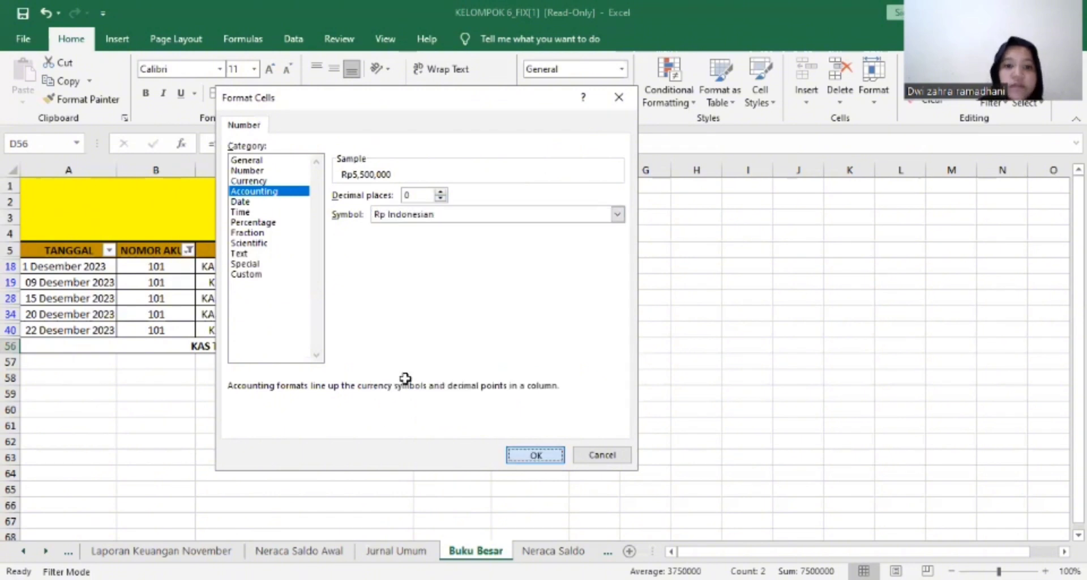
pyautogui.click(428, 380)
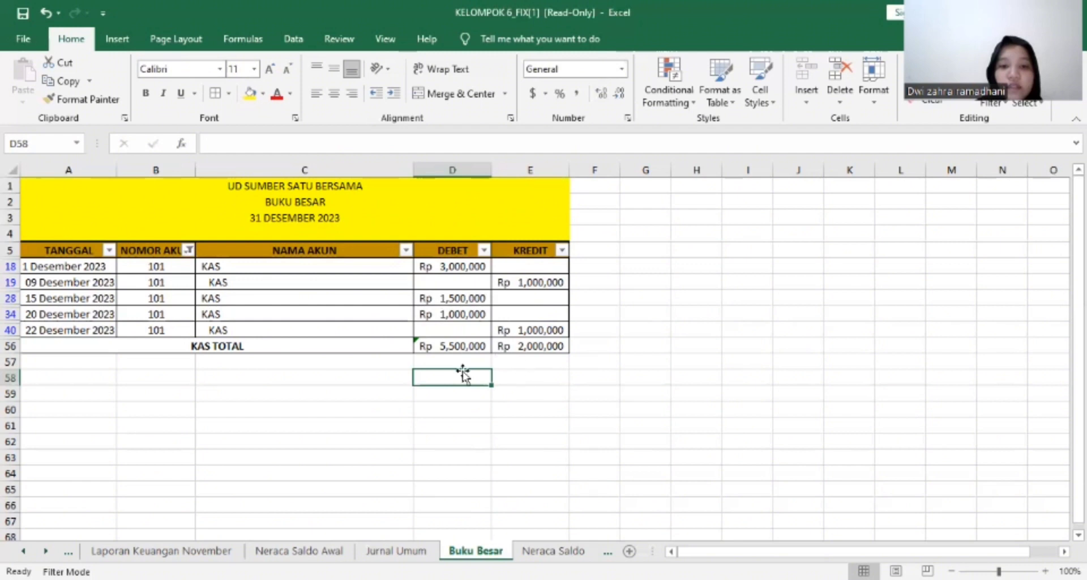
# - Change the NOMOR AKUN filter from account 101 to show only account 102
pyautogui.click(189, 249)
pyautogui.click(188, 250)
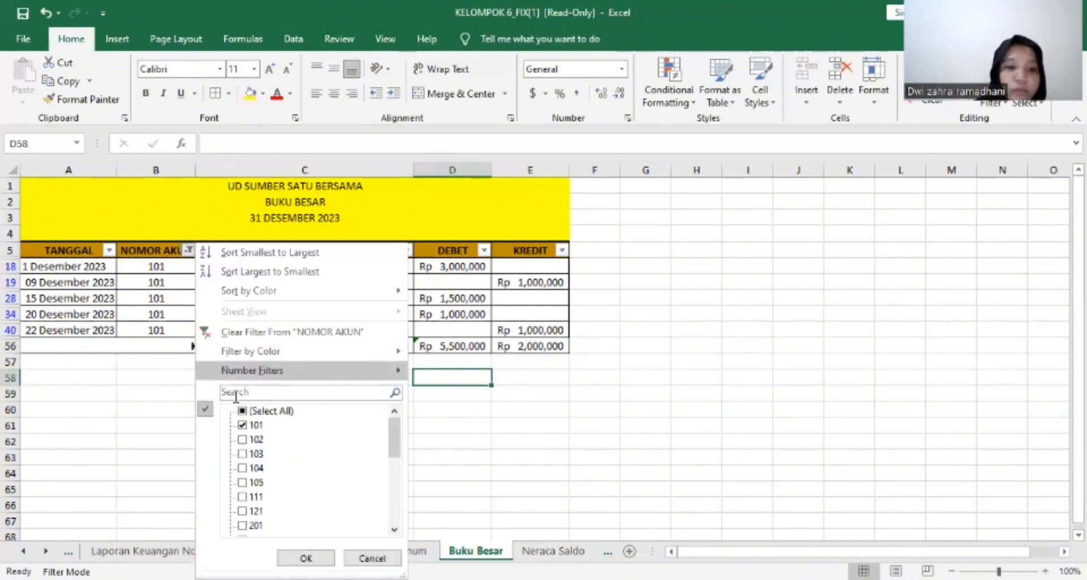
pyautogui.click(242, 425)
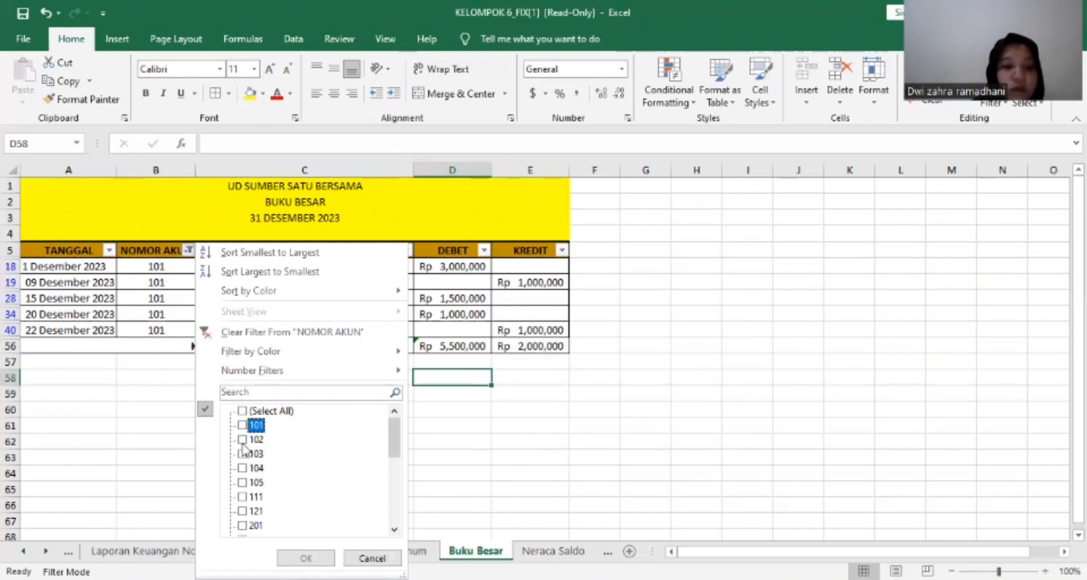
pyautogui.click(242, 440)
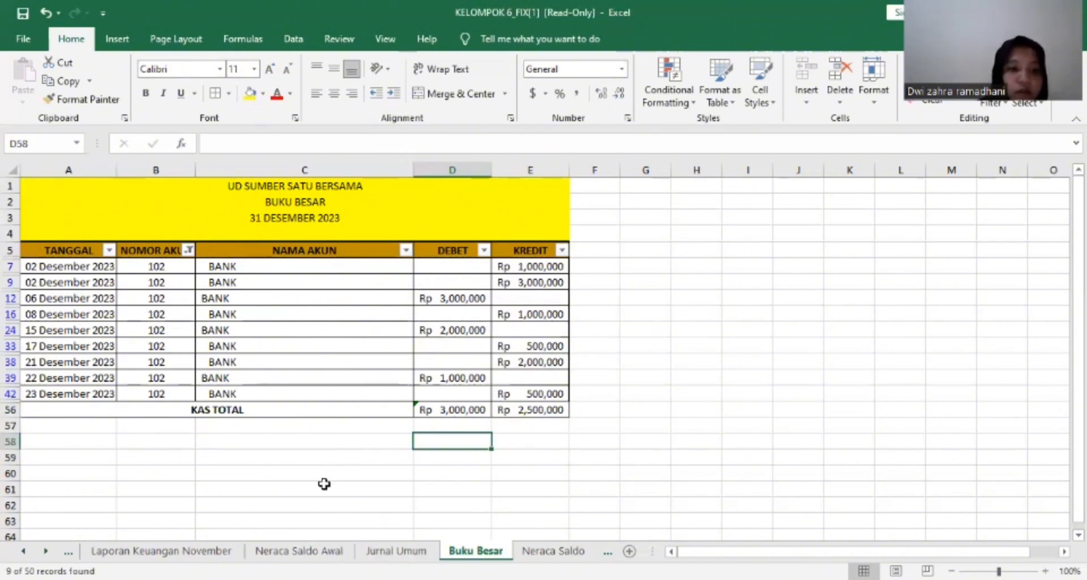
# - Check the BANK opening balance in the Neraca Saldo Awal sheet and insert an empty row above the first BANK entry in Buku Besar
pyautogui.click(300, 550)
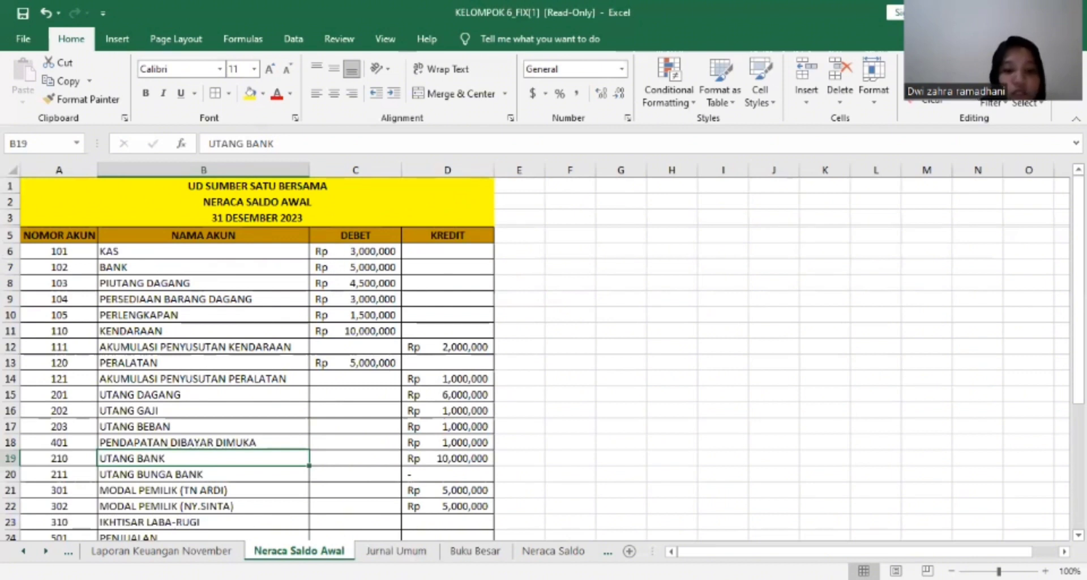
pyautogui.click(474, 550)
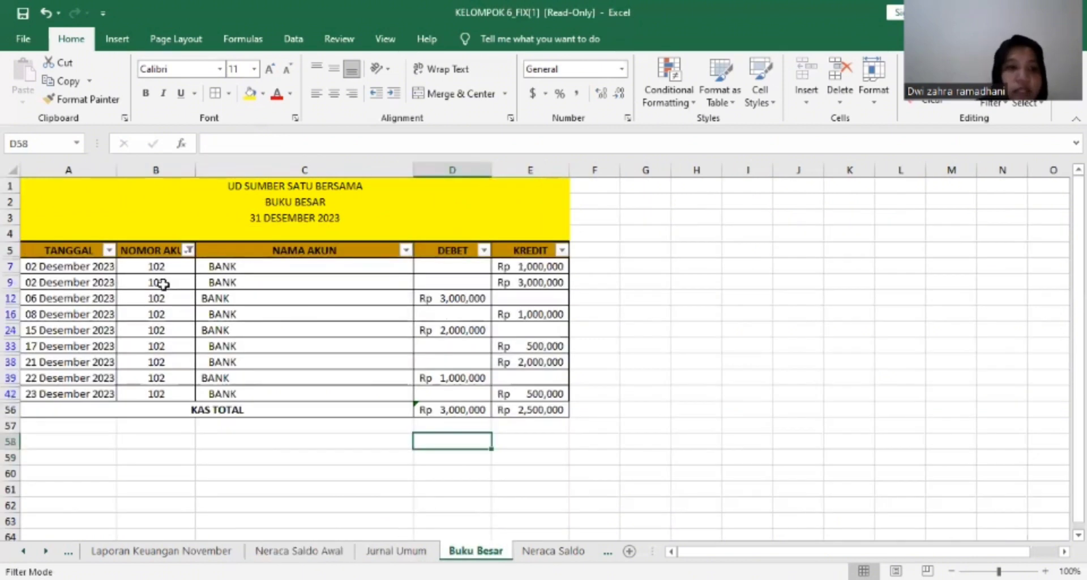
pyautogui.moveTo(86, 264); pyautogui.dragTo(524, 266)
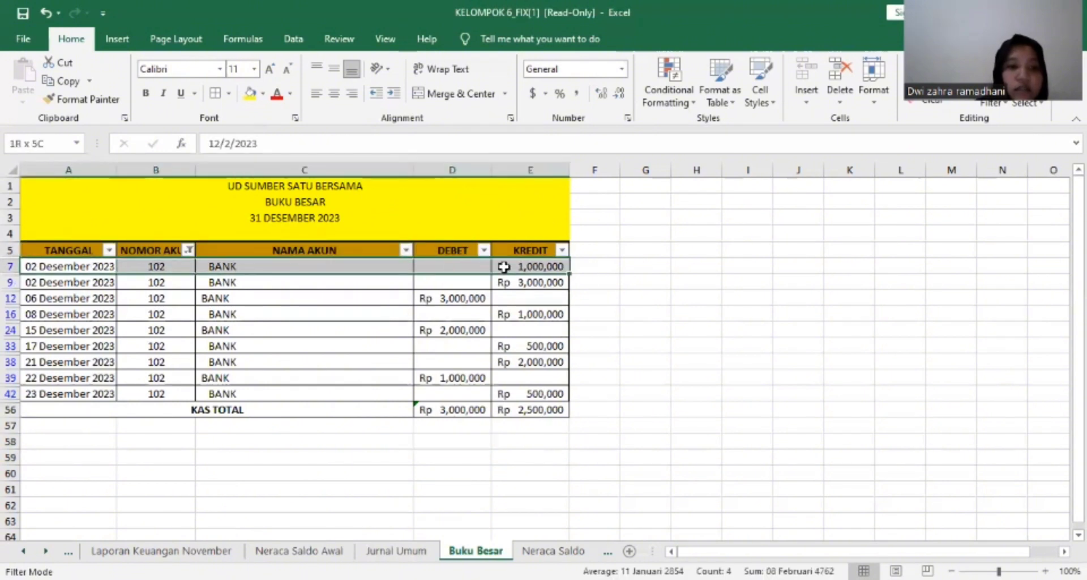
pyautogui.rightClick(243, 267)
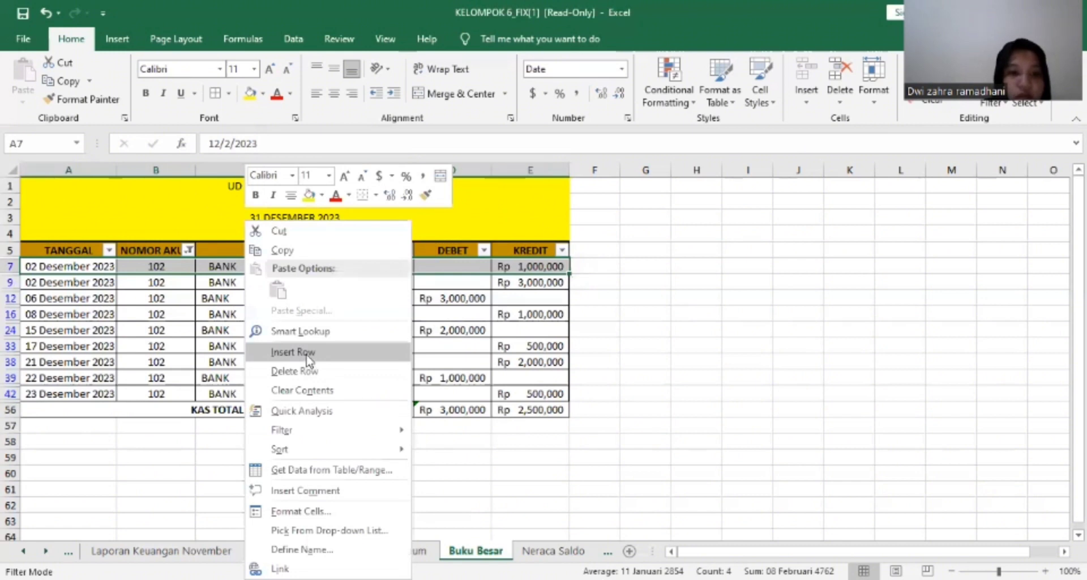
pyautogui.click(308, 352)
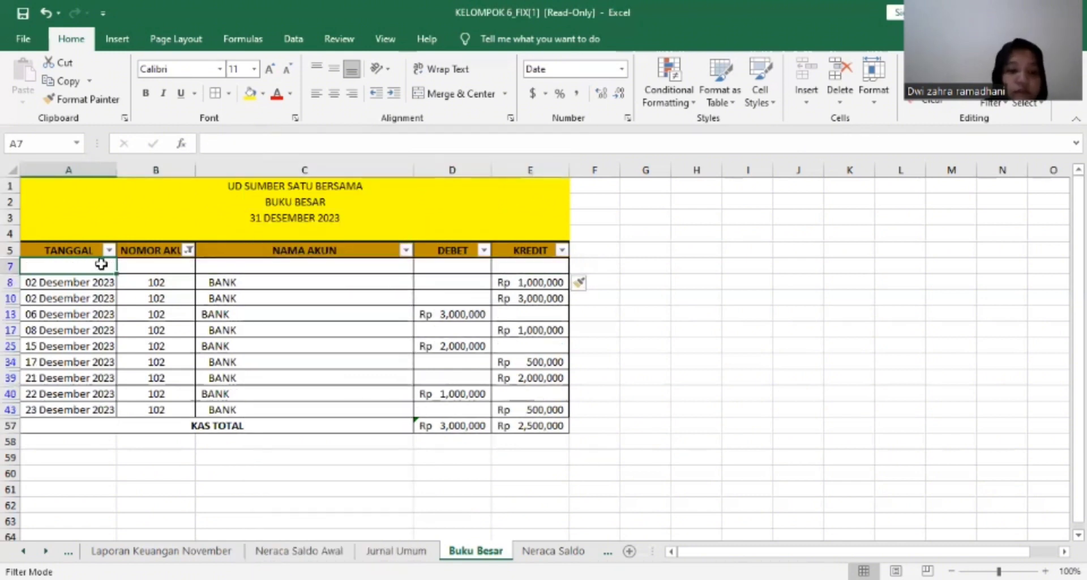
# - Enter the date 1 Desember 2023 in A7 and account number 102 in B7 of the new BANK opening row
pyautogui.write('1 Desember 2023')
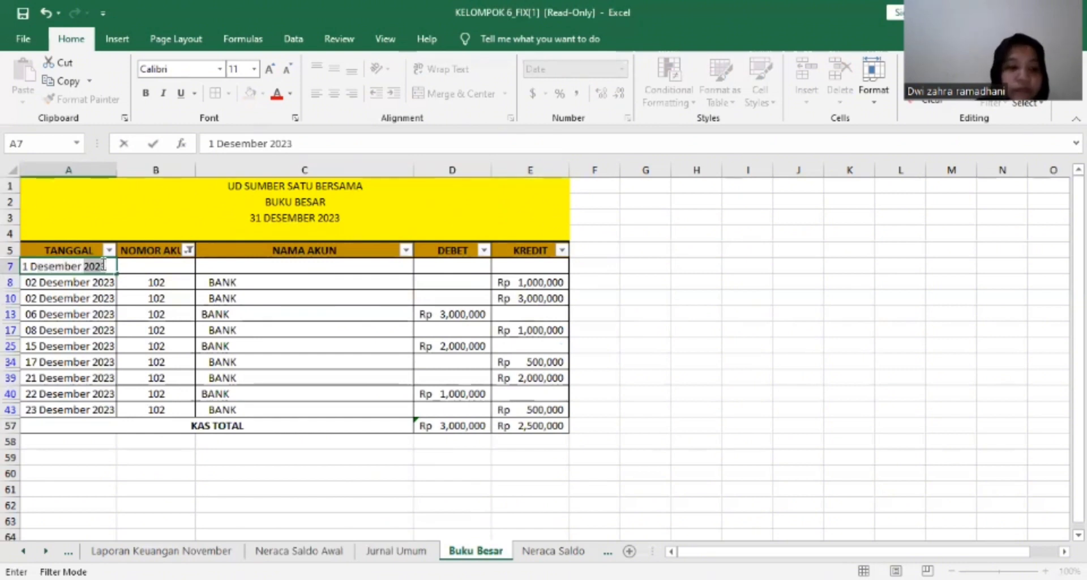
pyautogui.press('Tab')
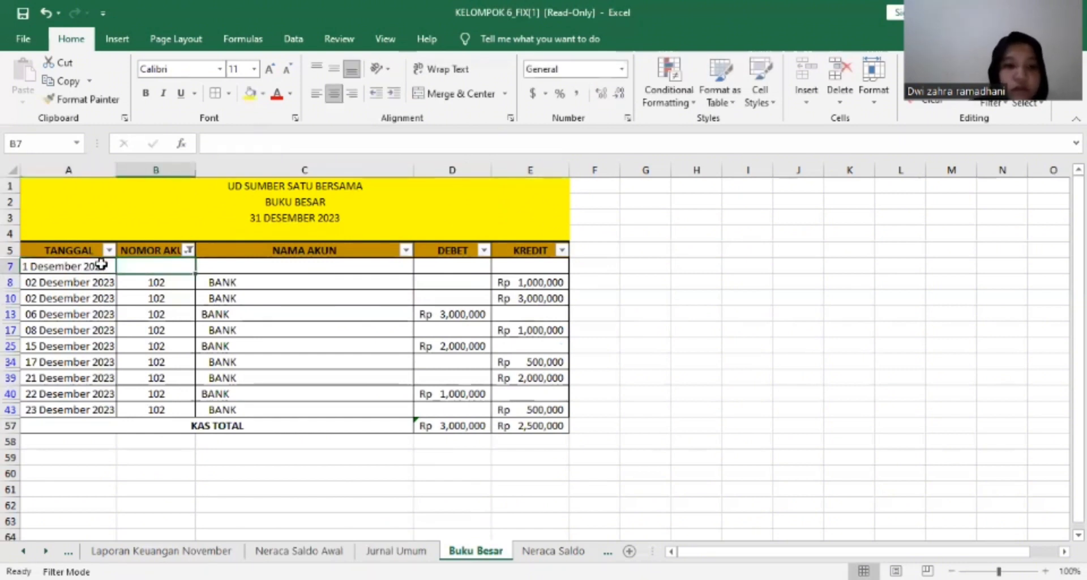
pyautogui.write('102')
pyautogui.press('Tab')
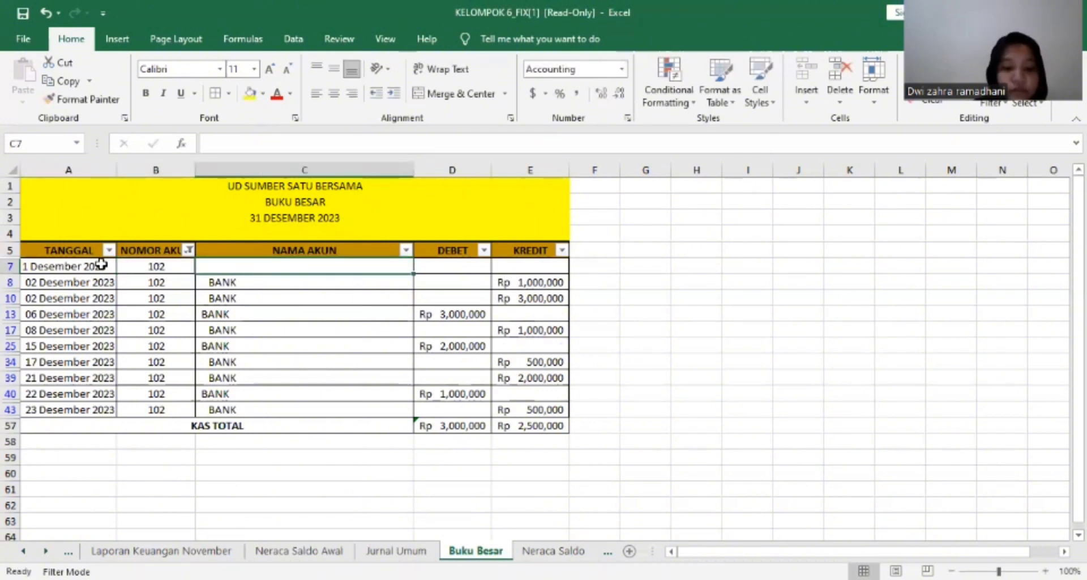
# - Complete the new opening row 7 with account name BANK and a debit of 5,000,000
pyautogui.write('BANK')
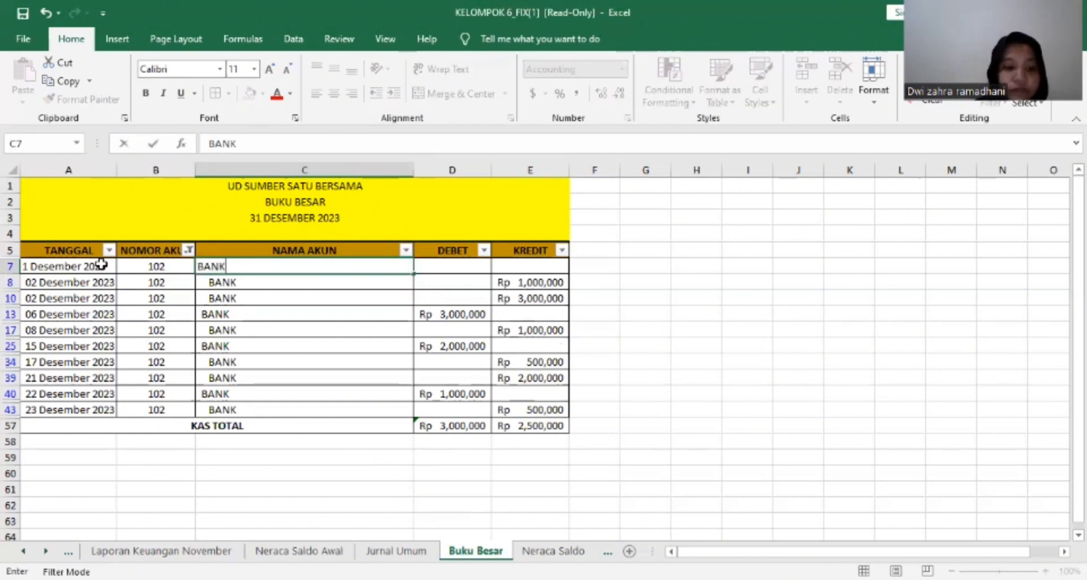
pyautogui.press('Tab')
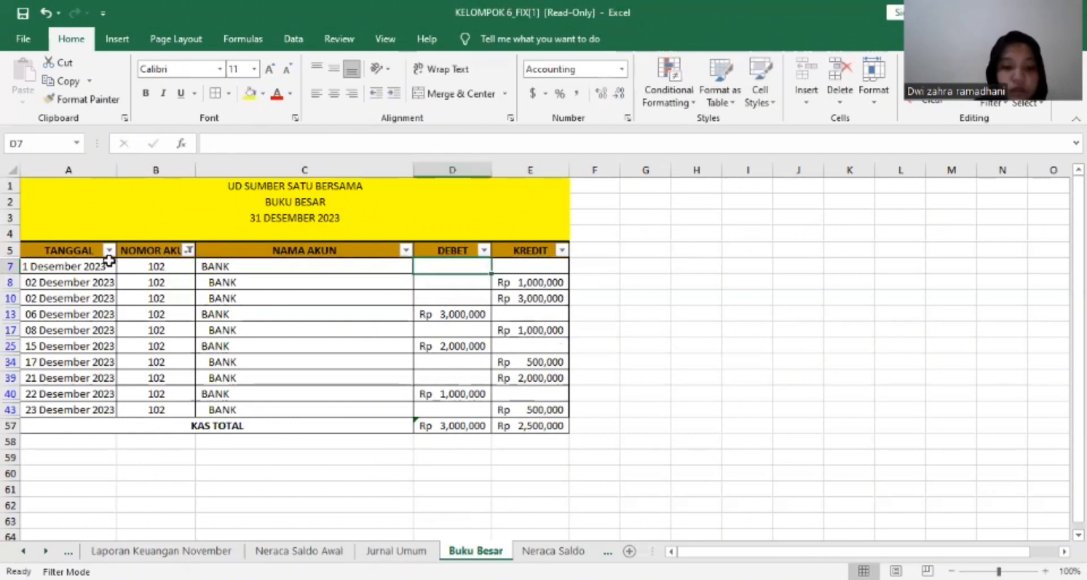
pyautogui.write('5,0')
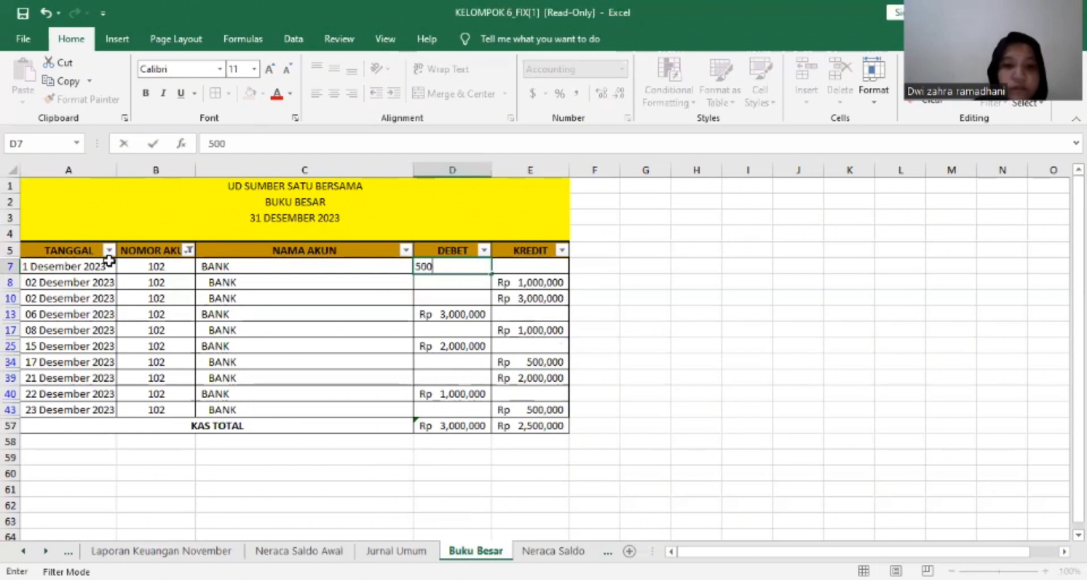
pyautogui.write('00,000')
pyautogui.press('Tab')
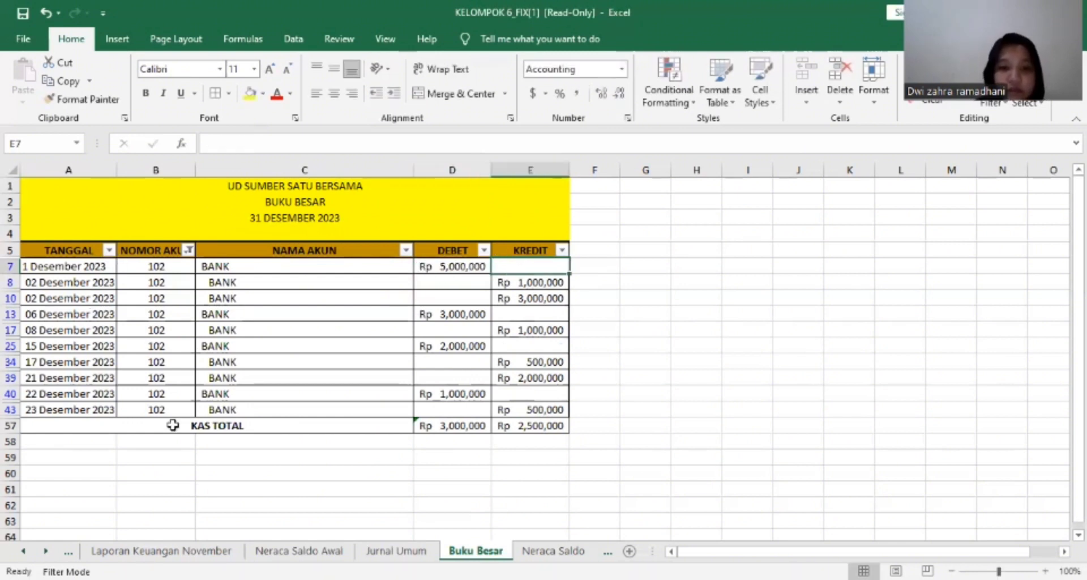
# - Replace the debit total formula in D57 with =SUBTOTAL(9,D7:D40) to sum the filtered BANK debits
pyautogui.click(438, 426)
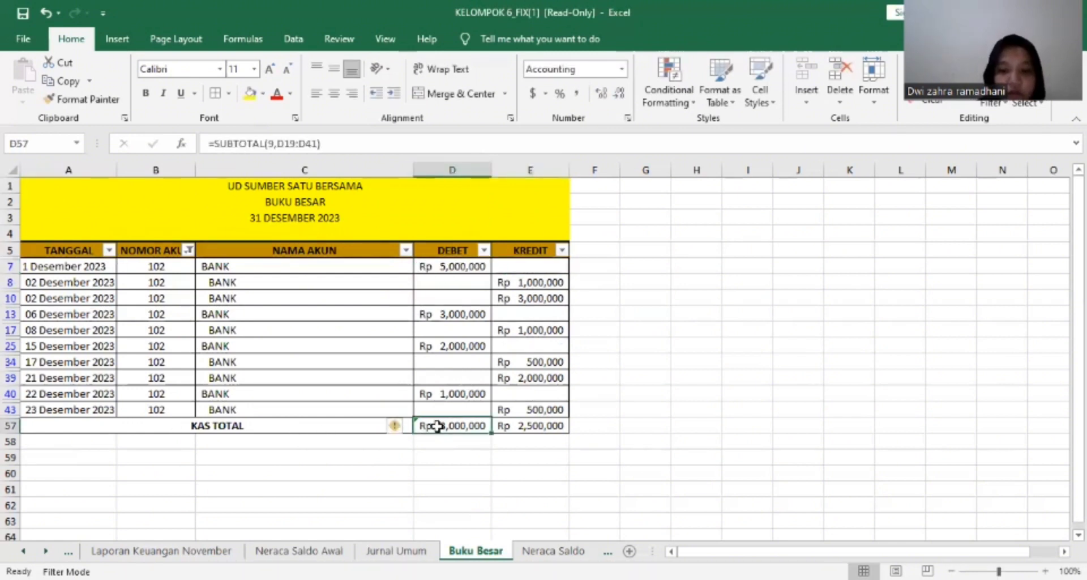
pyautogui.write('=')
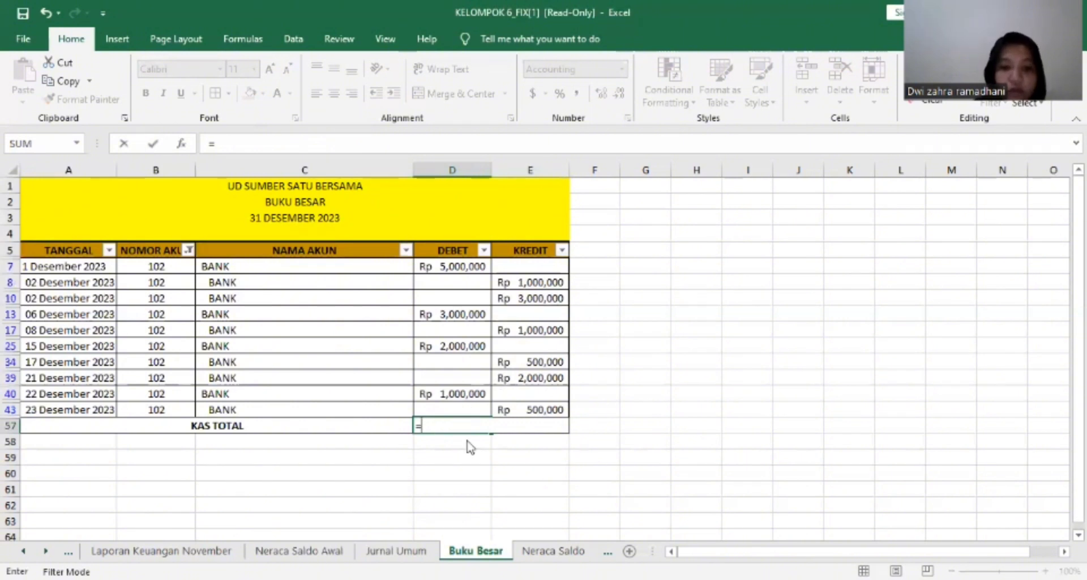
pyautogui.write('SUB')
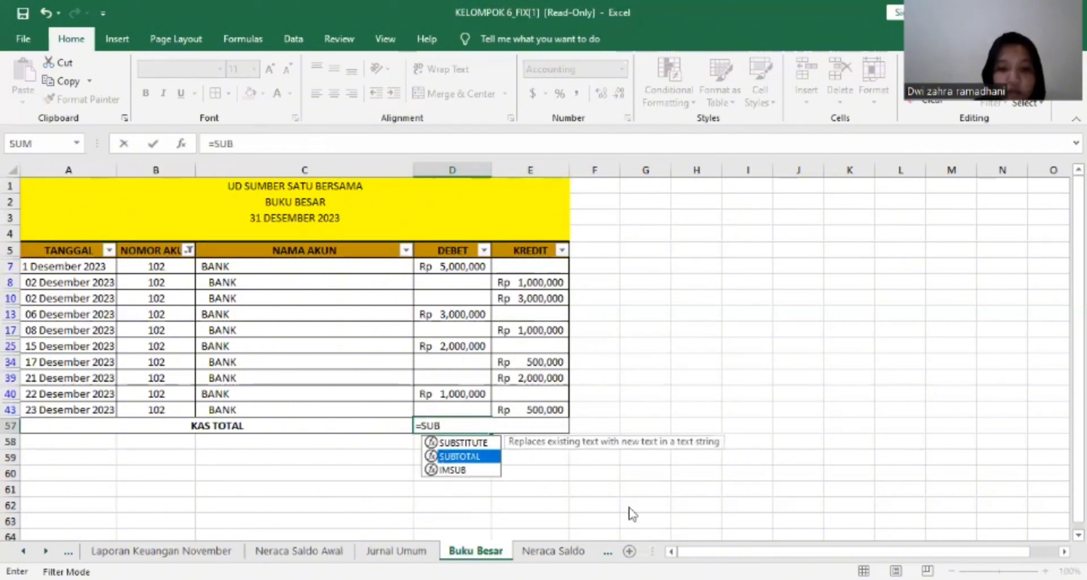
pyautogui.press('Tab')
pyautogui.doubleClick(633, 535)
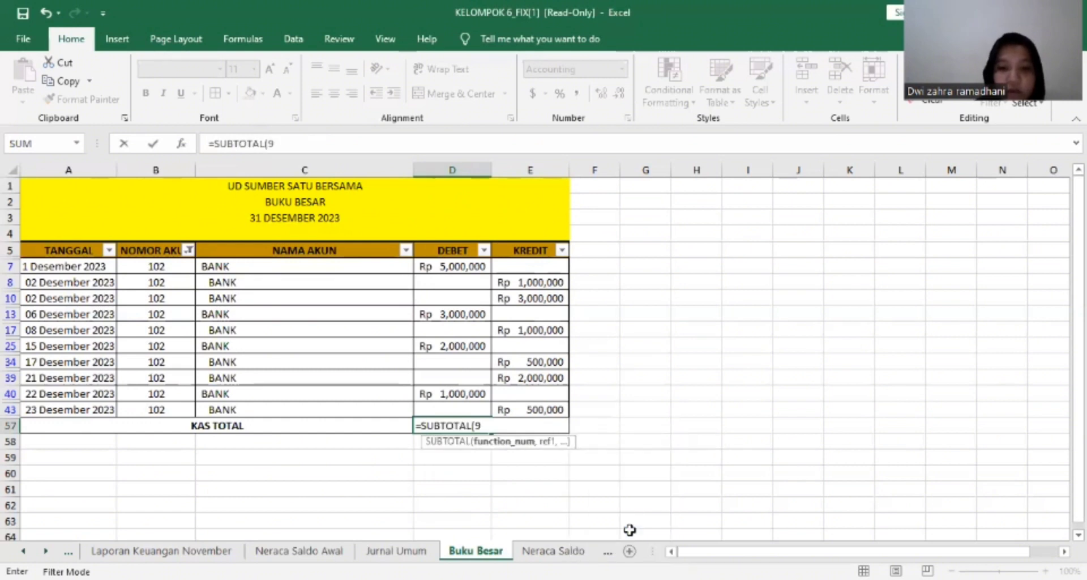
pyautogui.write(',')
pyautogui.click(469, 268)
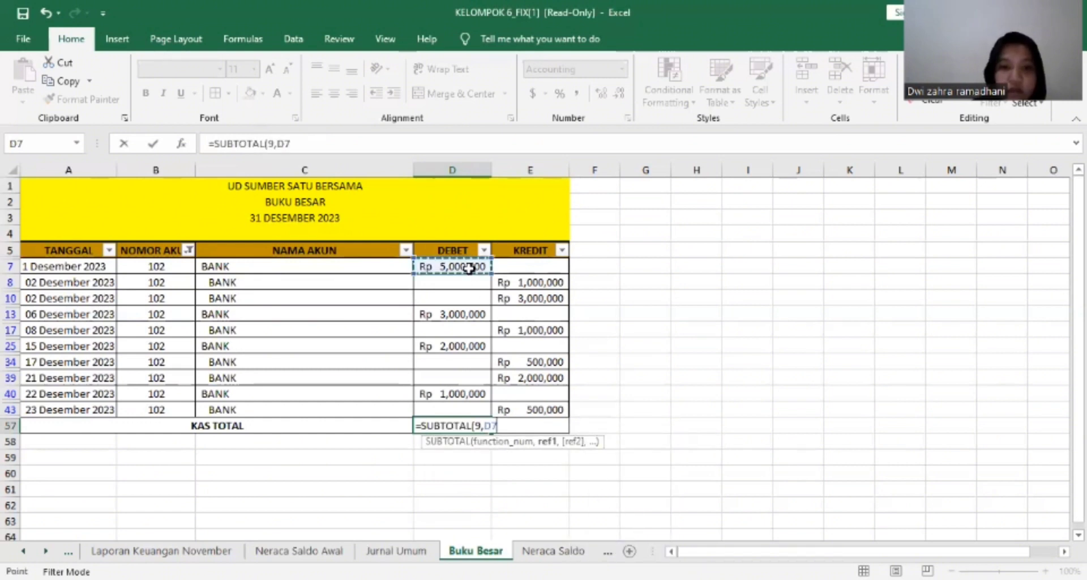
pyautogui.keyDown('shift'); pyautogui.click(474, 395); pyautogui.keyUp('shift')
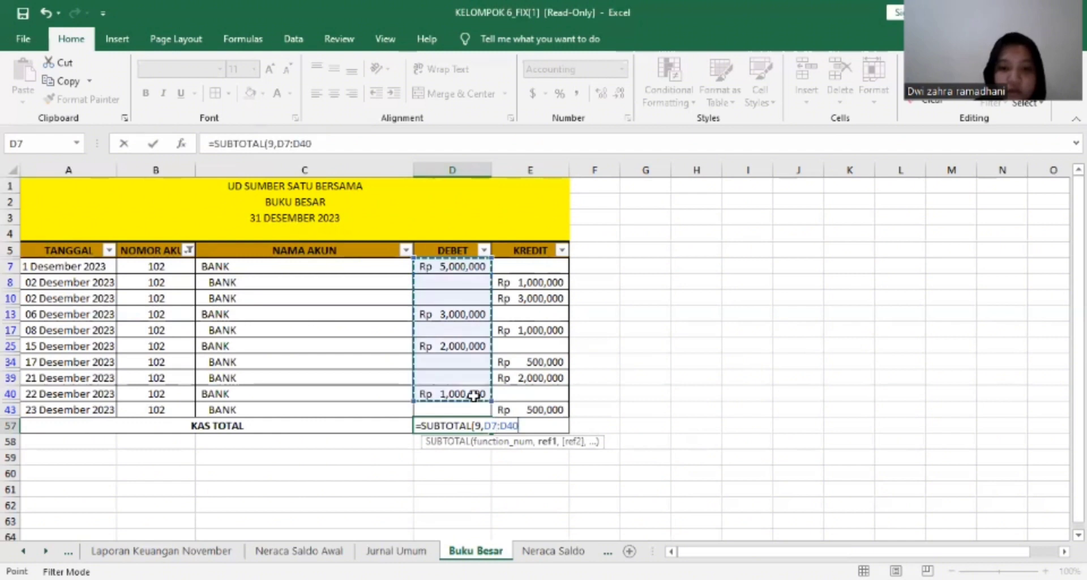
pyautogui.press('Return')
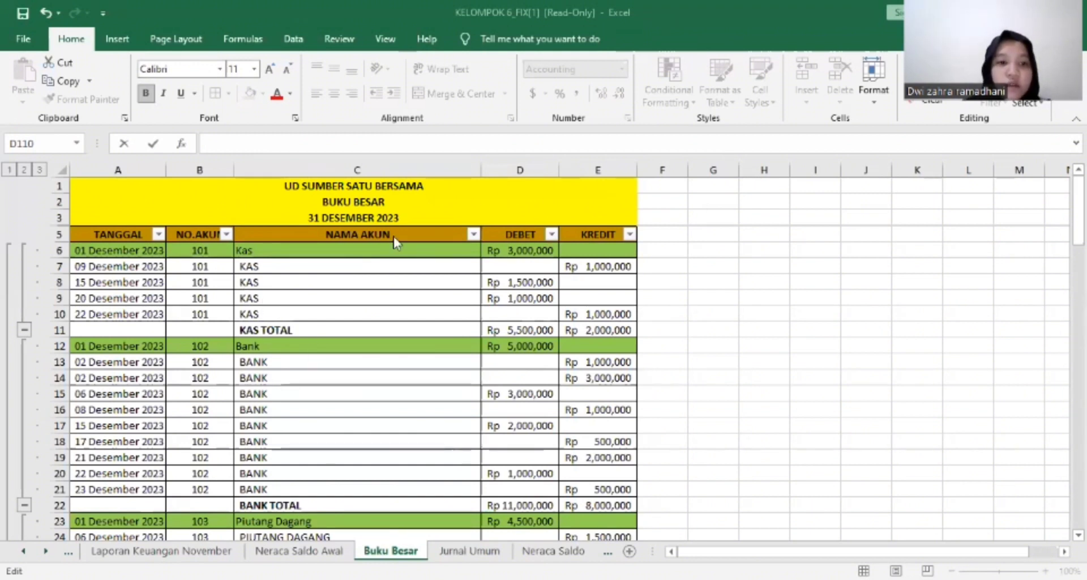
# - Examine the completed Buku Besar ledger, from the Kas and Bank account blocks down to the GRAND TOTAL row
pyautogui.click(700, 264)
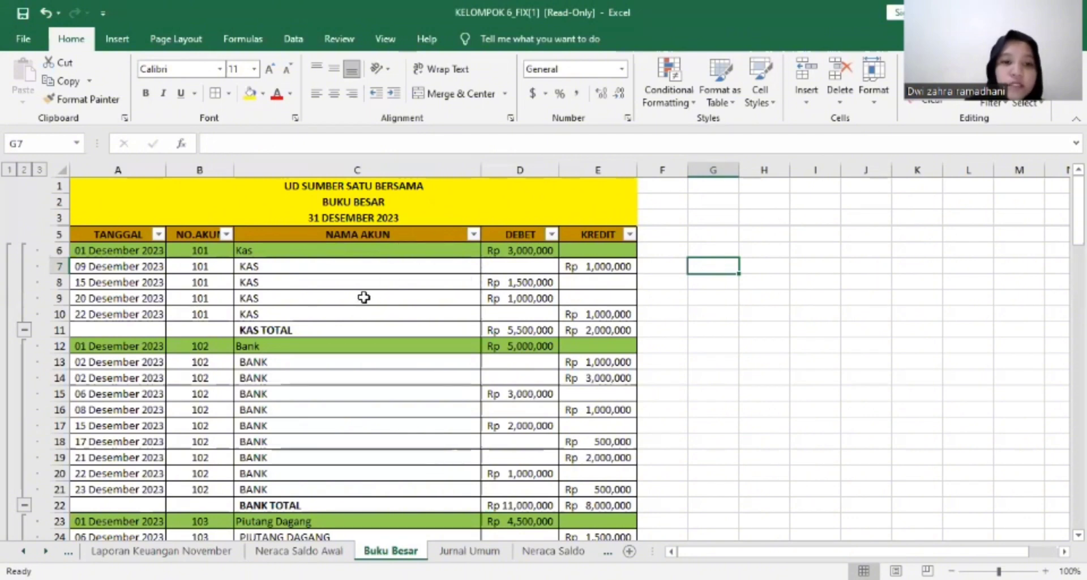
pyautogui.scroll(-2, 364, 297)
pyautogui.scroll(1, 364, 297)
pyautogui.scroll(1, 364, 297)
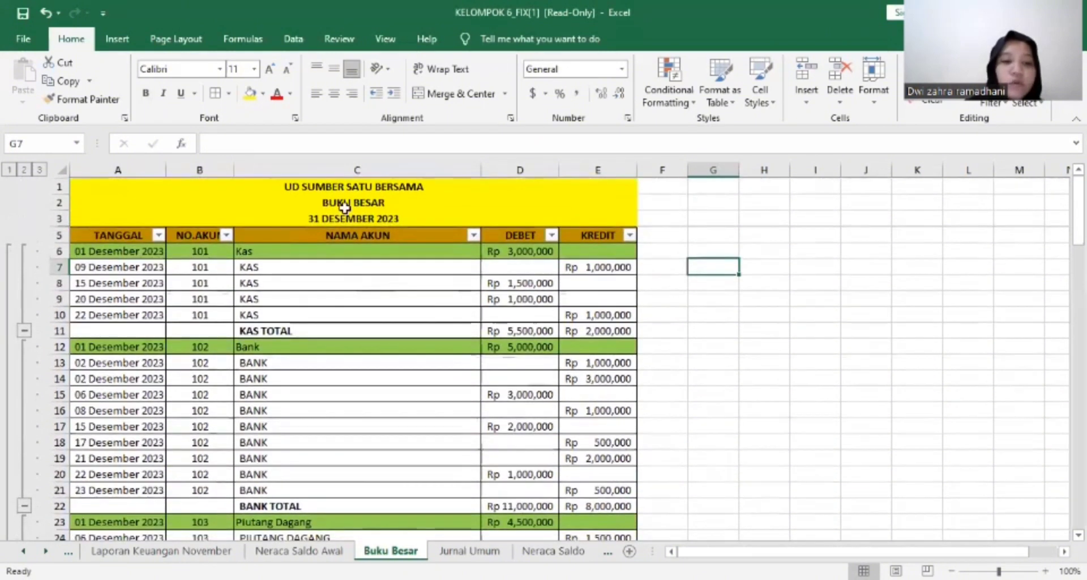
pyautogui.click(276, 329)
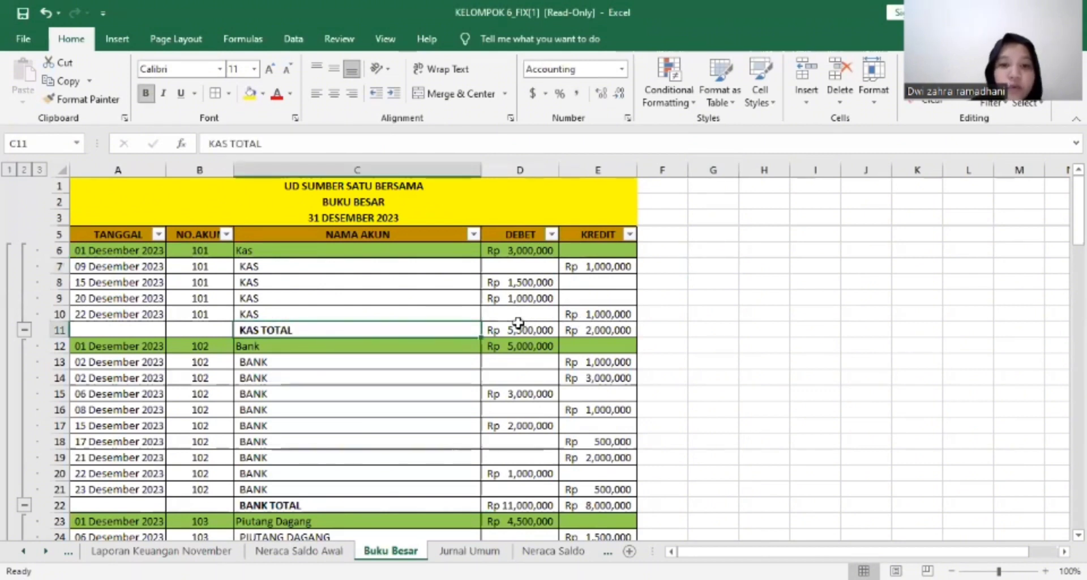
pyautogui.scroll(-2, 397, 381)
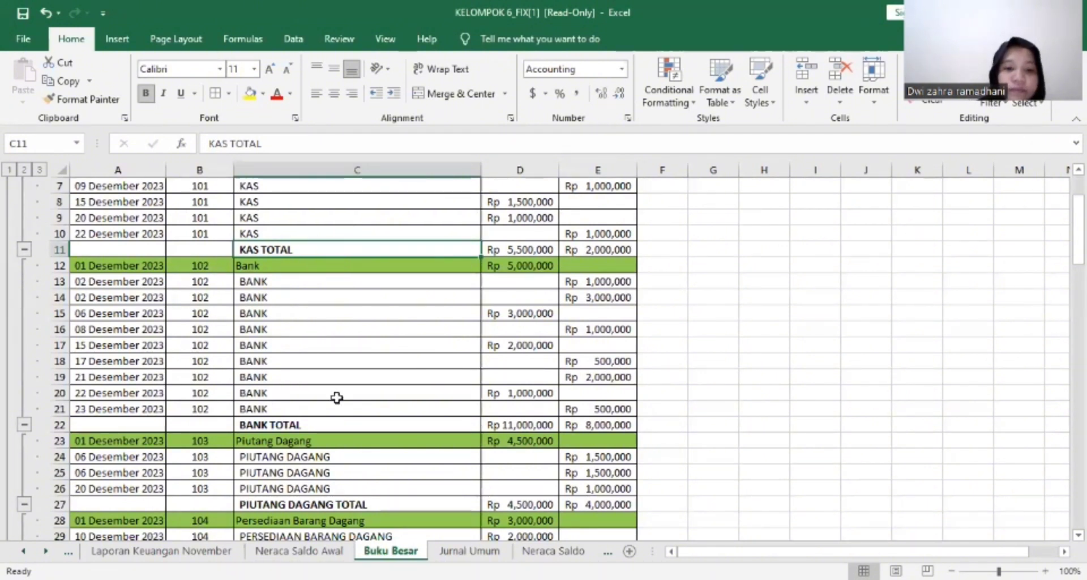
pyautogui.scroll(-4, 337, 398)
pyautogui.scroll(6, 337, 398)
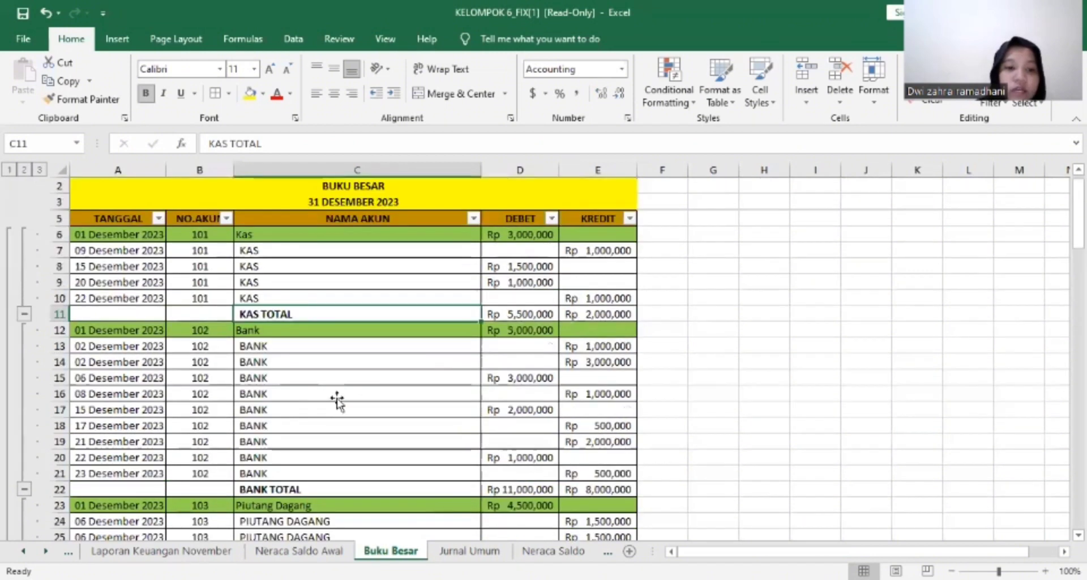
pyautogui.click(337, 398)
pyautogui.scroll(-11, 337, 397)
pyautogui.scroll(-20, 337, 398)
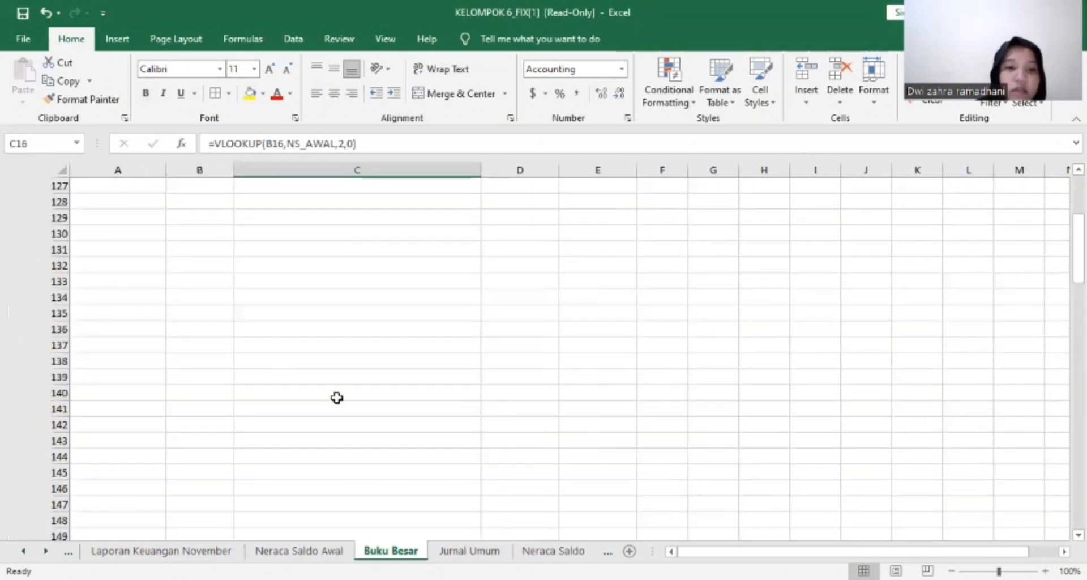
pyautogui.scroll(10, 336, 398)
pyautogui.scroll(1, 337, 397)
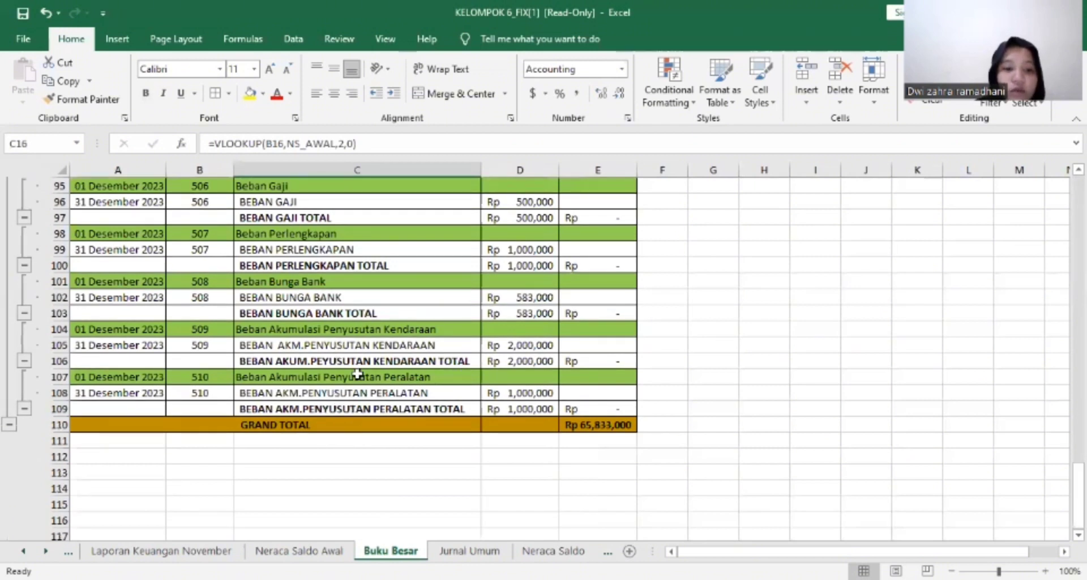
# - Start the debit grand total formula in D110 by adding the KAS TOTAL and BANK TOTAL debits, =D11+D22
pyautogui.click(518, 425)
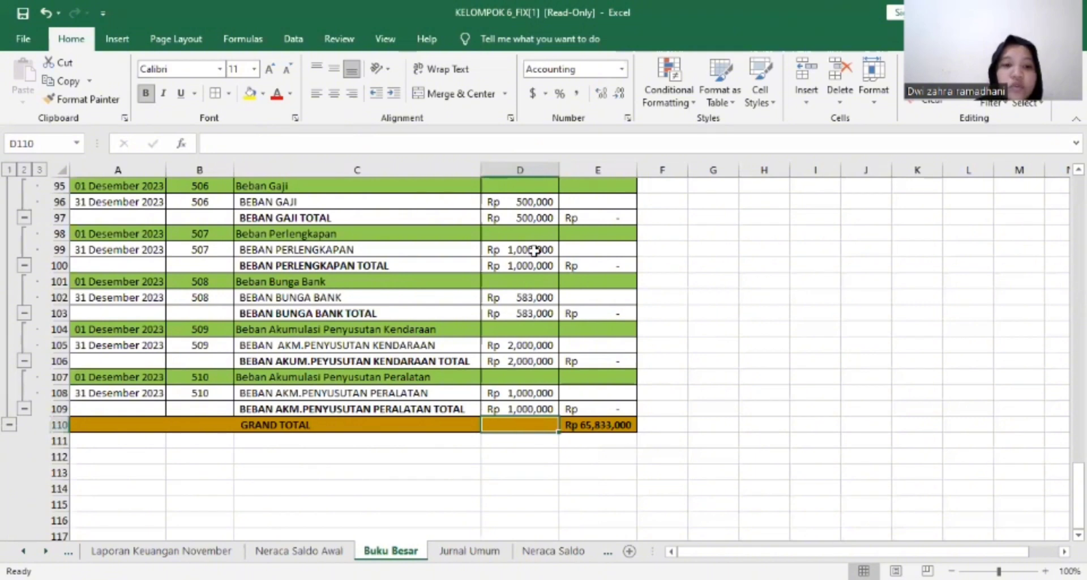
pyautogui.scroll(8, 534, 249)
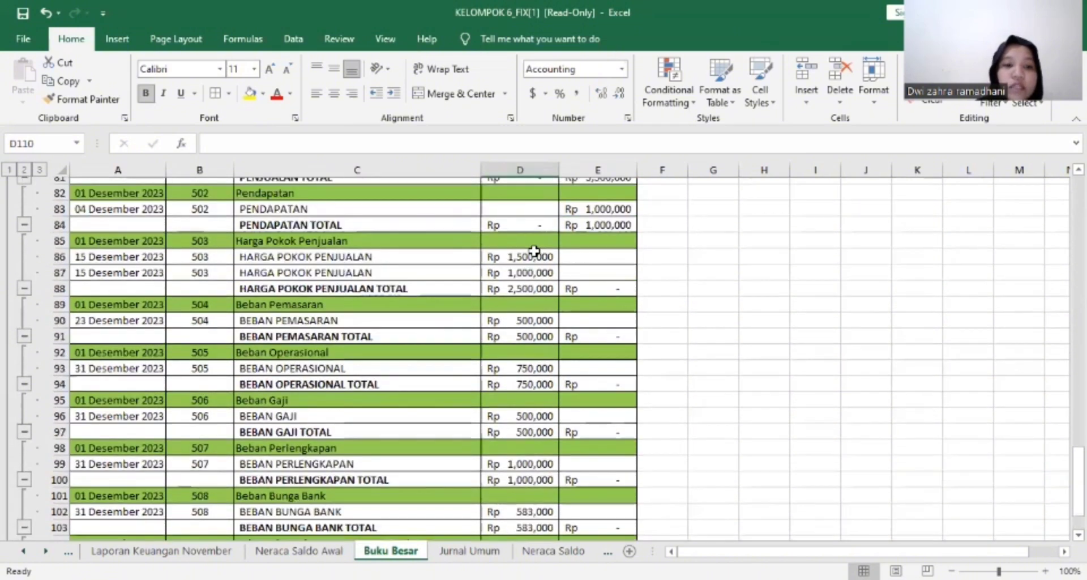
pyautogui.scroll(-9, 535, 251)
pyautogui.scroll(-1, 534, 251)
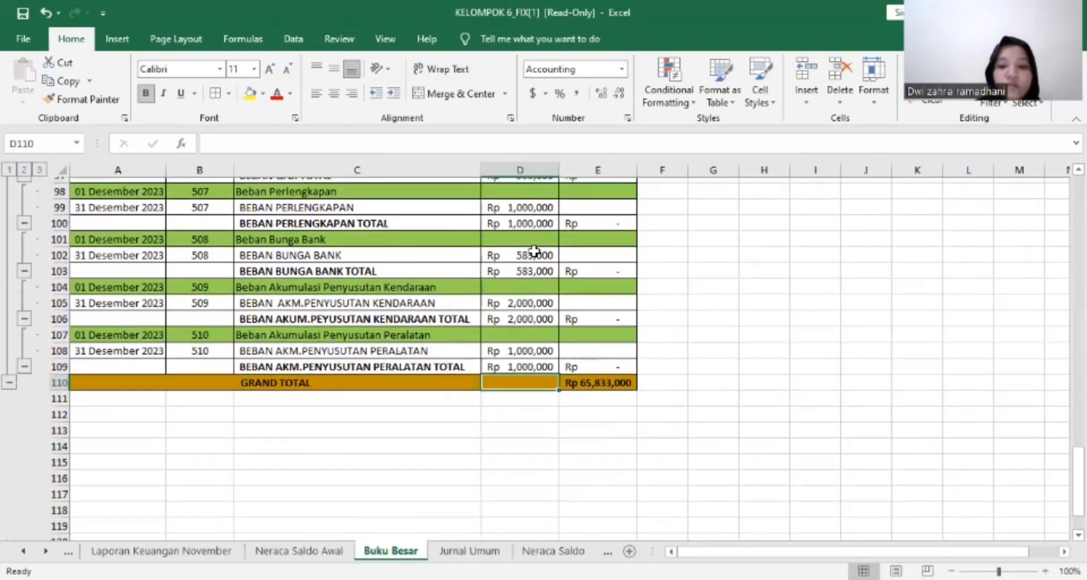
pyautogui.write('=')
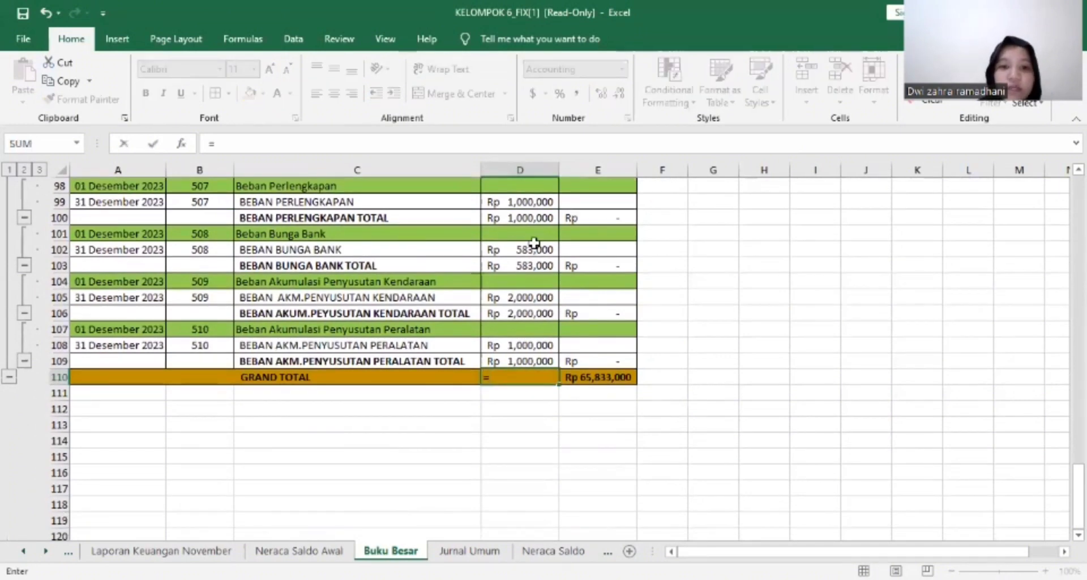
pyautogui.scroll(17, 536, 221)
pyautogui.scroll(16, 536, 221)
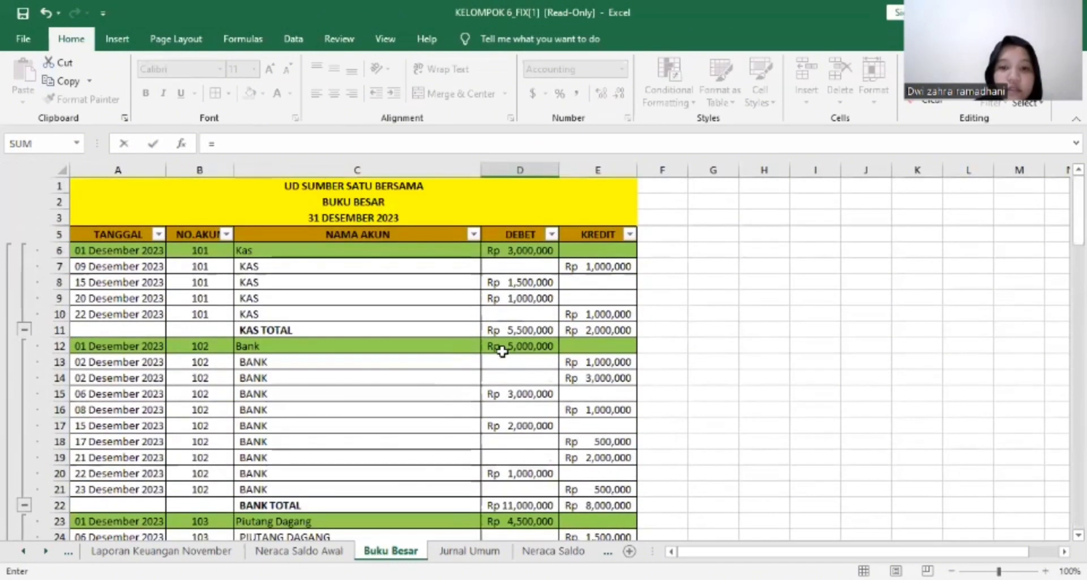
pyautogui.click(507, 331)
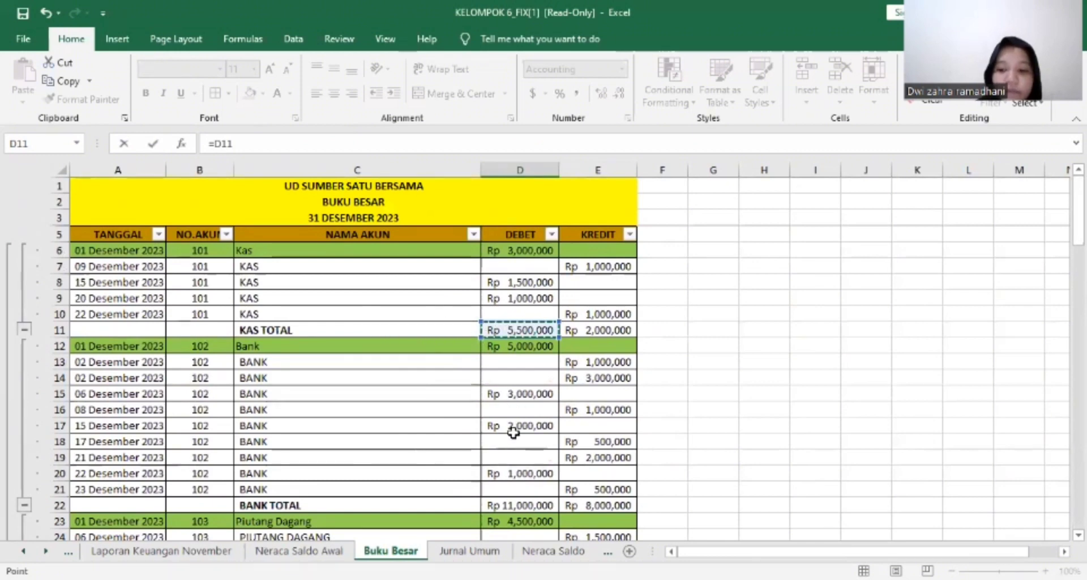
pyautogui.write('+')
pyautogui.scroll(-2, 516, 426)
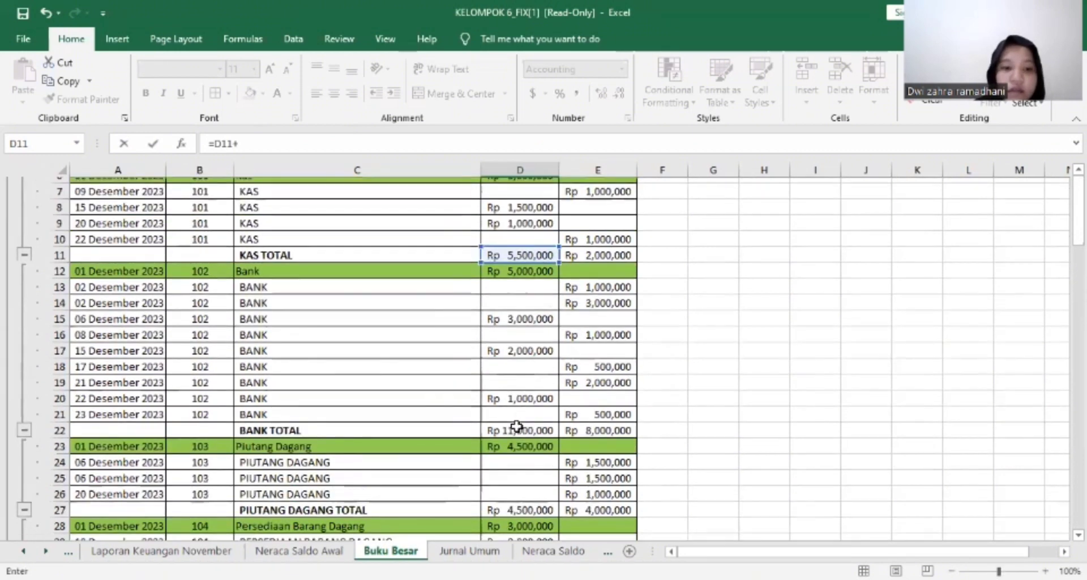
pyautogui.click(523, 425)
pyautogui.write('+')
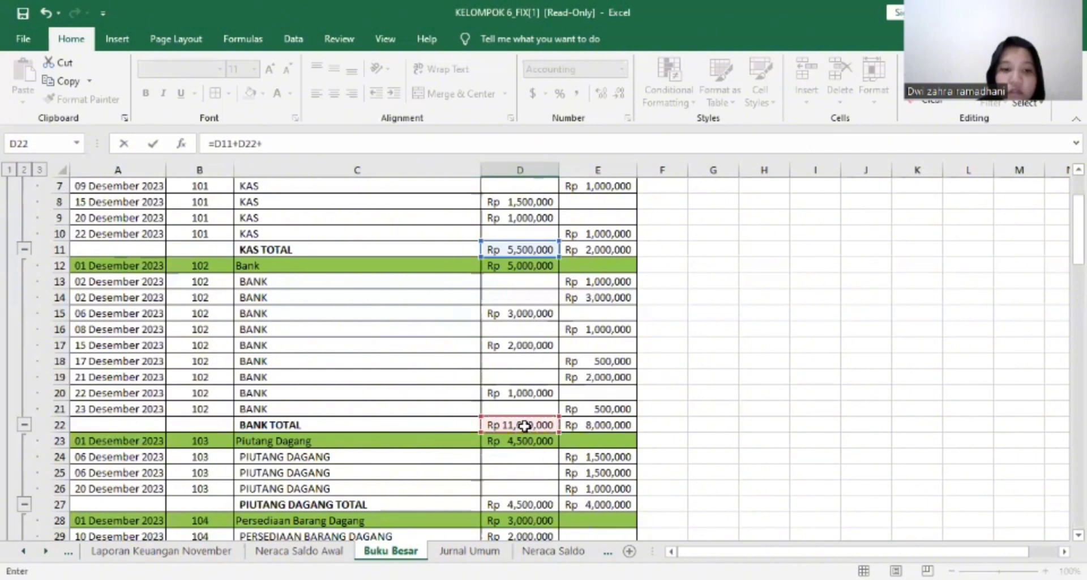
# - Add the PIUTANG DAGANG TOTAL (D27) and PERSEDIAAN BARANG DAGANG TOTAL (D33) debits to the grand total formula
pyautogui.scroll(-1, 462, 417)
pyautogui.scroll(-2, 463, 417)
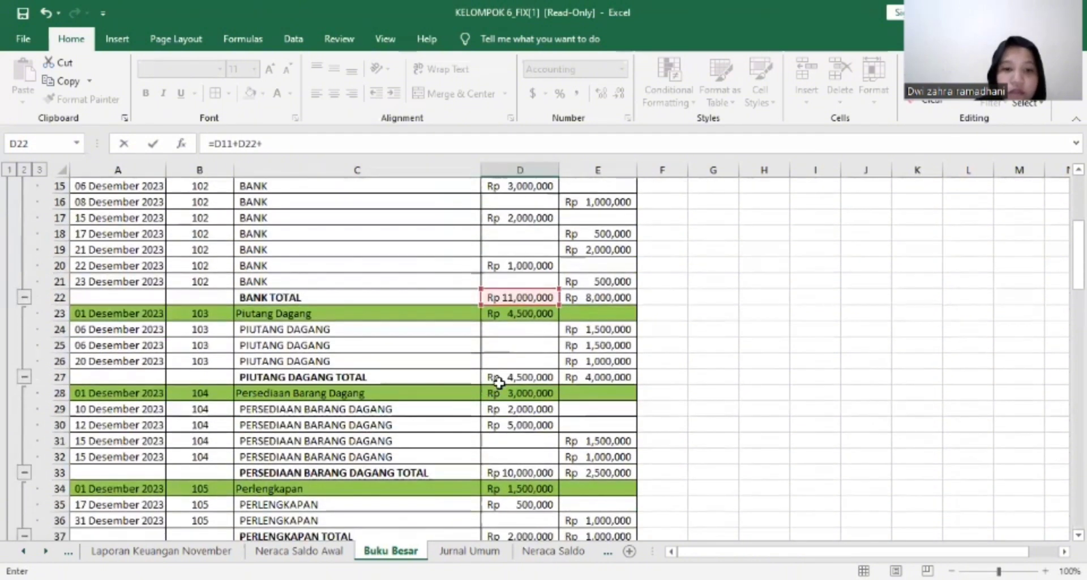
pyautogui.click(514, 378)
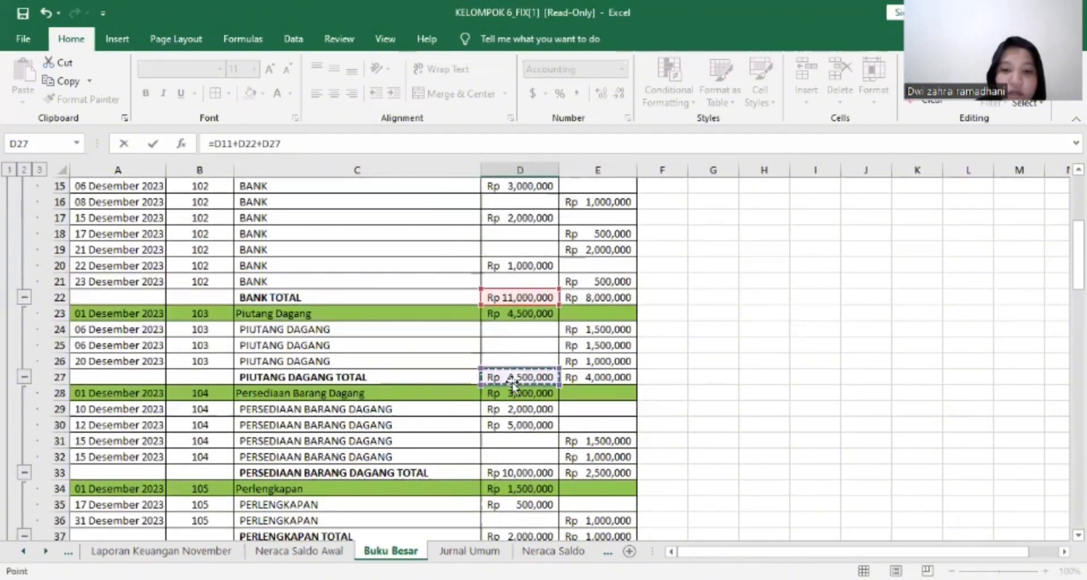
pyautogui.write('+')
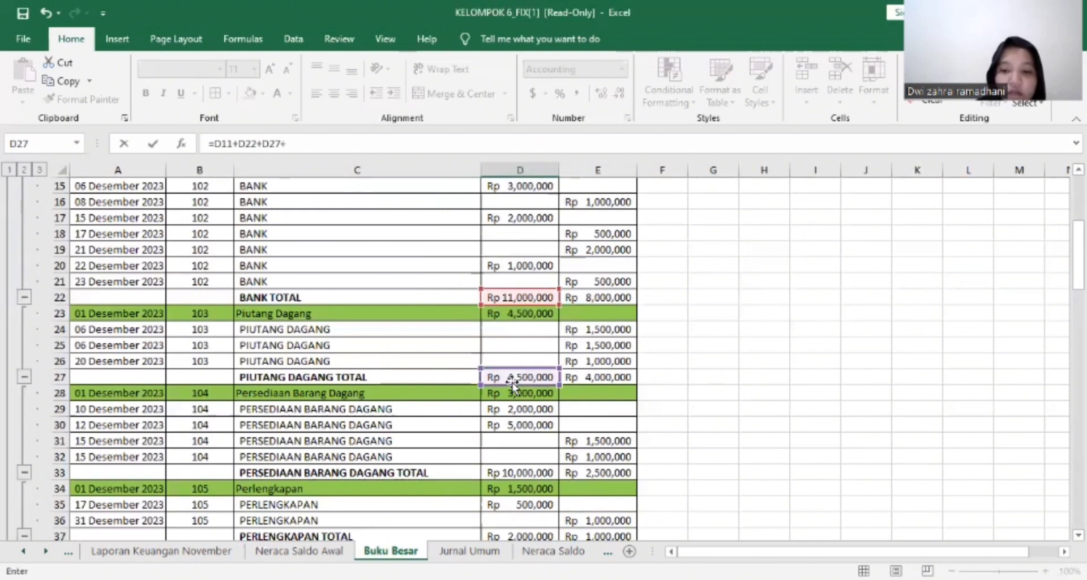
pyautogui.click(519, 474)
pyautogui.write('+')
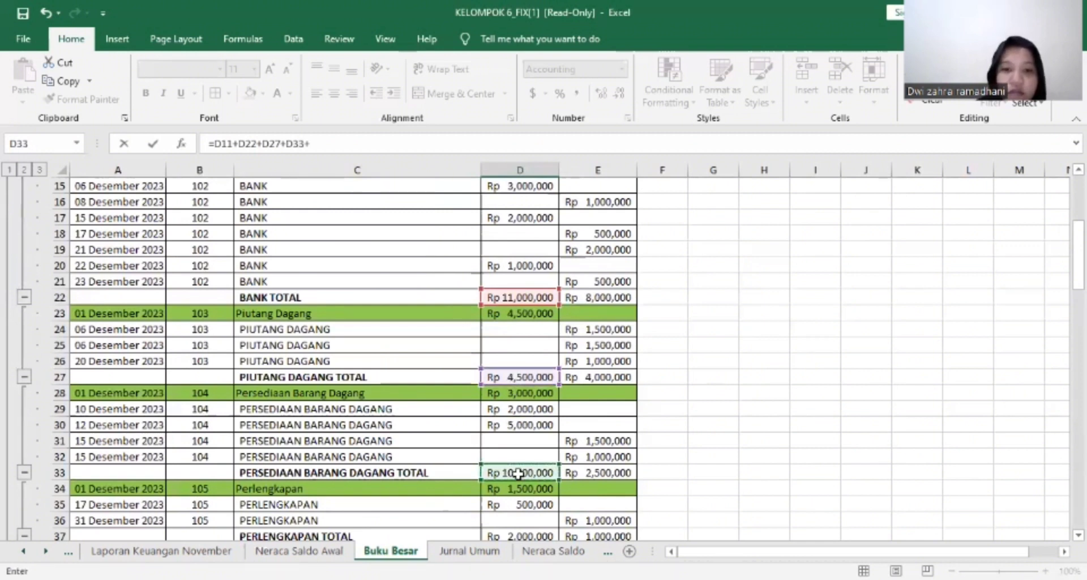
# - Add the PERLENGKAPAN TOTAL (D37), KENDARAAN TOTAL (D39) and PERALATAN TOTAL (D44) debits to the grand total formula
pyautogui.scroll(-3, 519, 473)
pyautogui.click(519, 376)
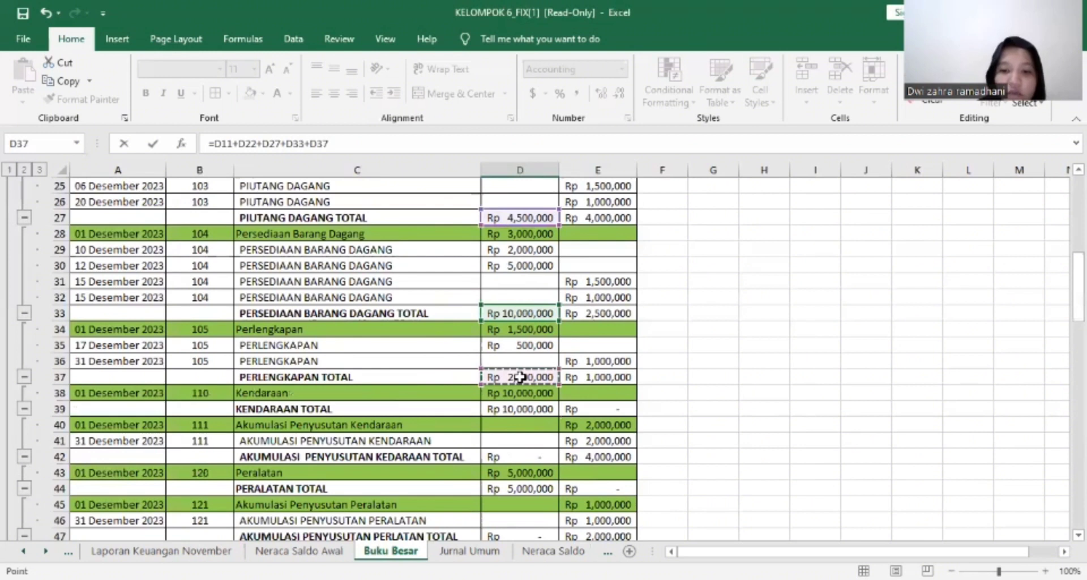
pyautogui.write('+')
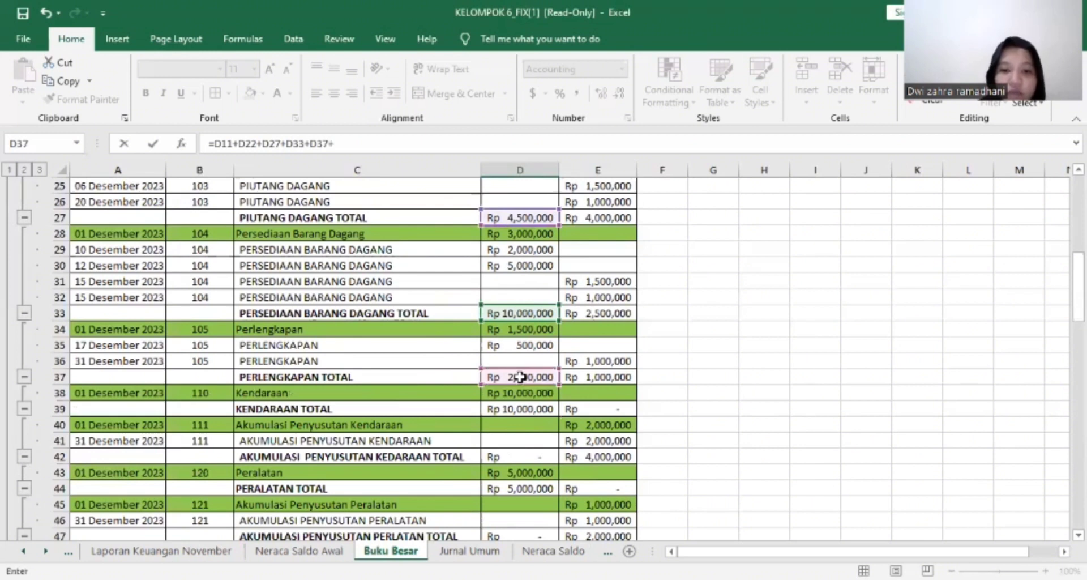
pyautogui.click(512, 409)
pyautogui.write('+')
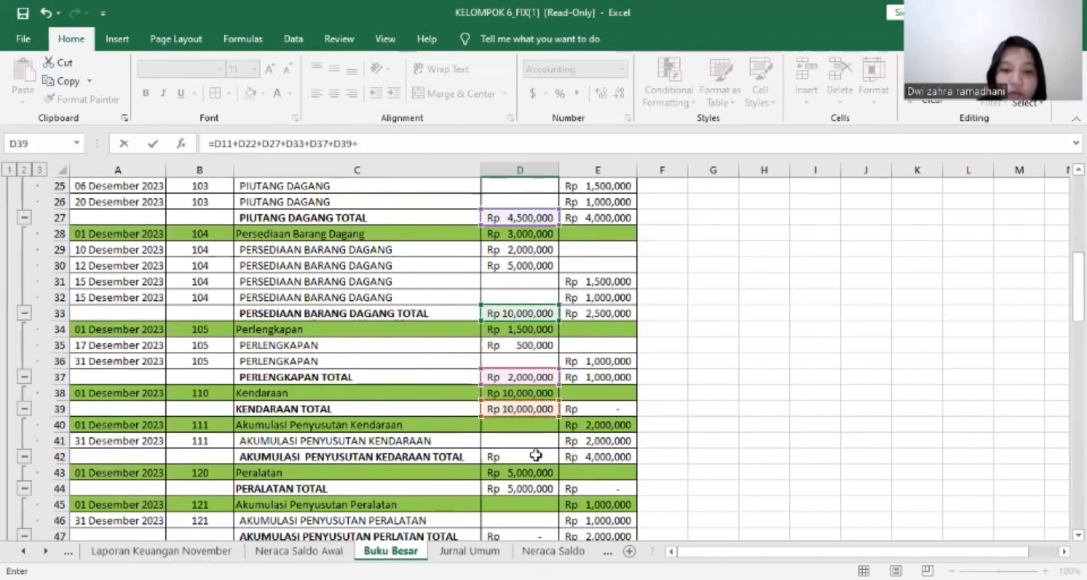
pyautogui.scroll(-2, 533, 453)
pyautogui.scroll(-1, 532, 358)
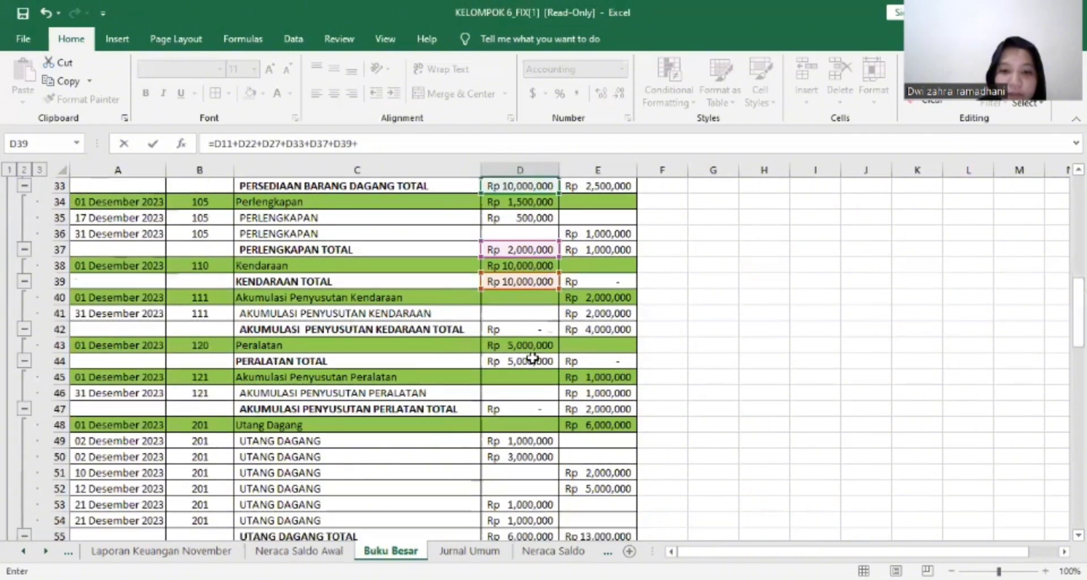
pyautogui.click(533, 358)
pyautogui.write('+')
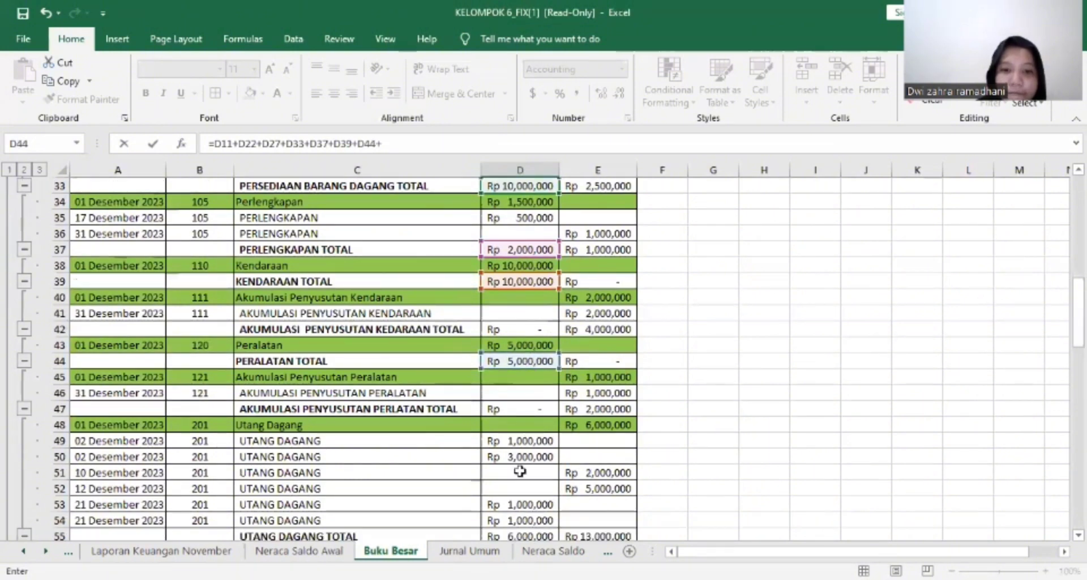
# - Extend the grand total formula with the UTANG DAGANG (D55), UTANG GAJI (D59) and UTANG BEBAN (D63) total debits
pyautogui.scroll(-3, 519, 471)
pyautogui.click(528, 377)
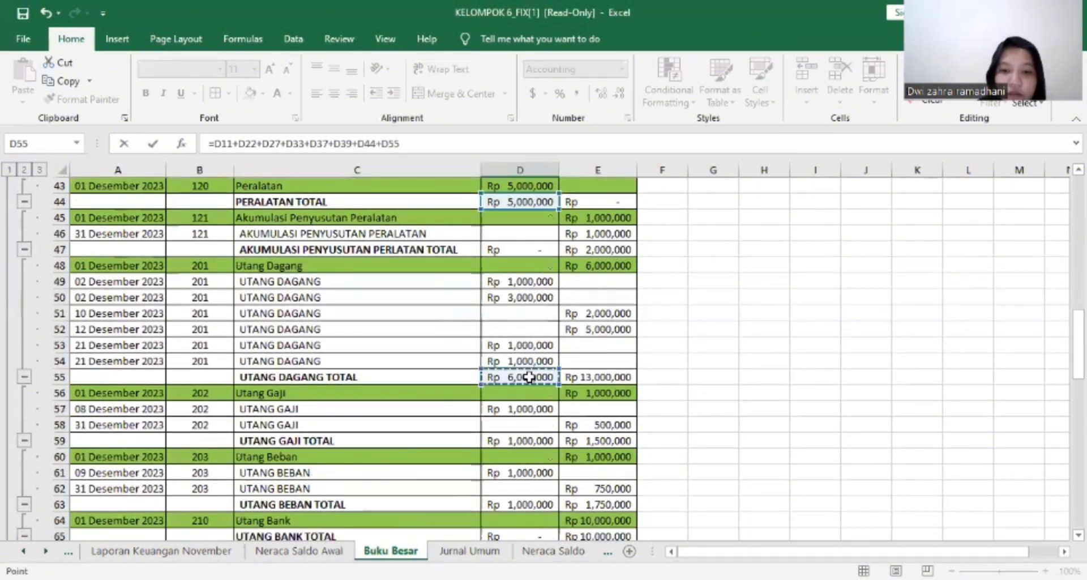
pyautogui.write('+')
pyautogui.click(522, 441)
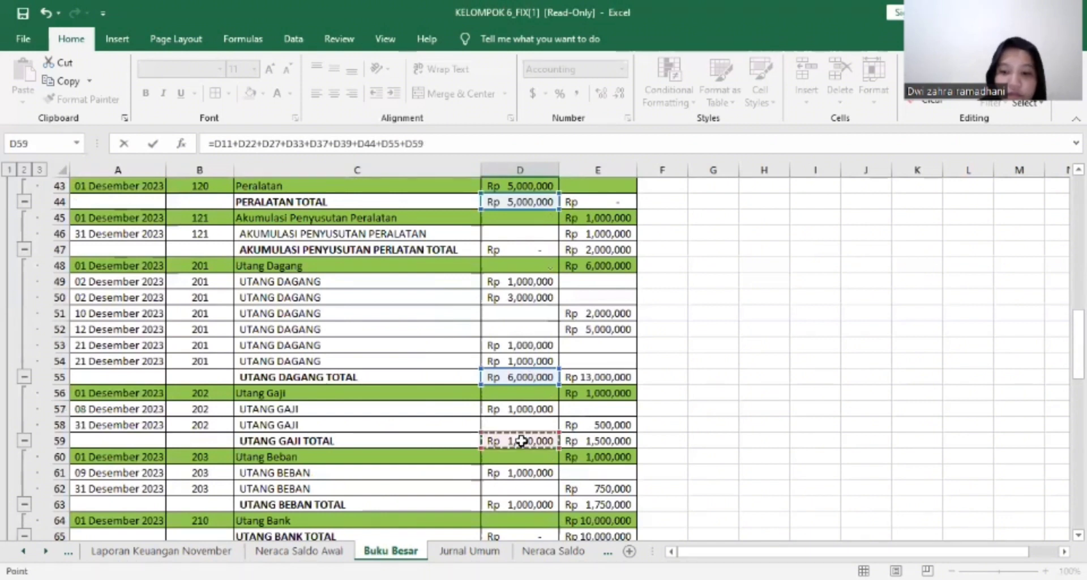
pyautogui.write('+')
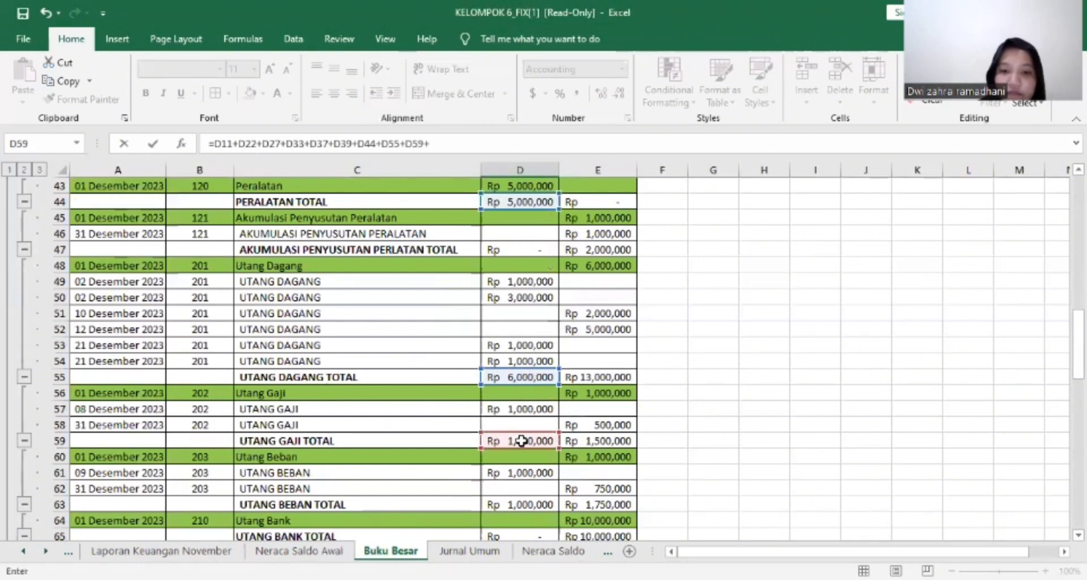
pyautogui.click(527, 503)
pyautogui.write('+')
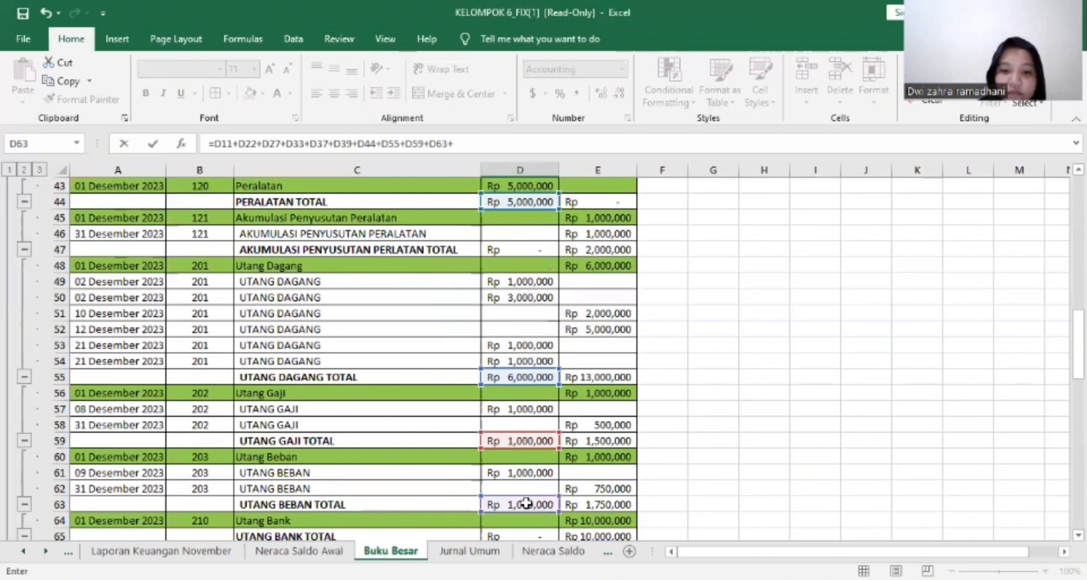
# - Add the PENDAPATAN DIBAYAR DIMUKA TOTAL (D77) and HARGA POKOK PENJUALAN TOTAL (D88) debits to the grand total formula
pyautogui.scroll(-6, 527, 503)
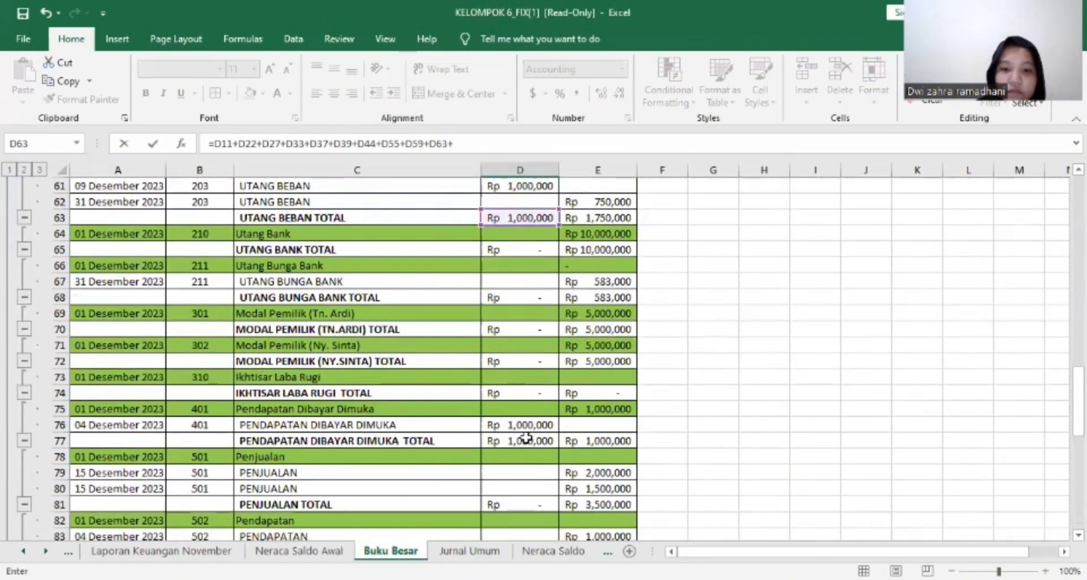
pyautogui.click(527, 440)
pyautogui.write('+')
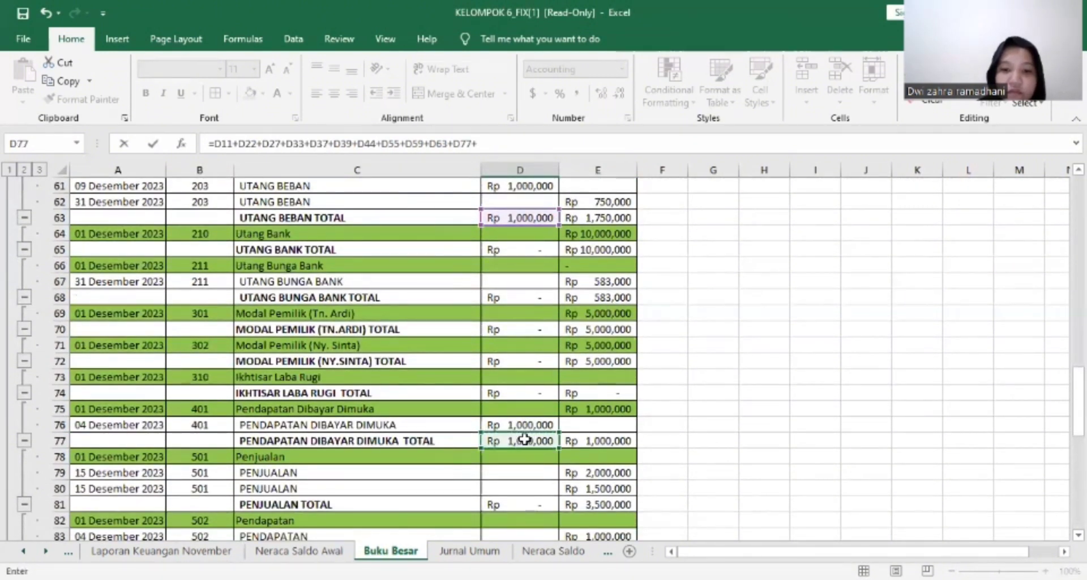
pyautogui.scroll(-4, 525, 439)
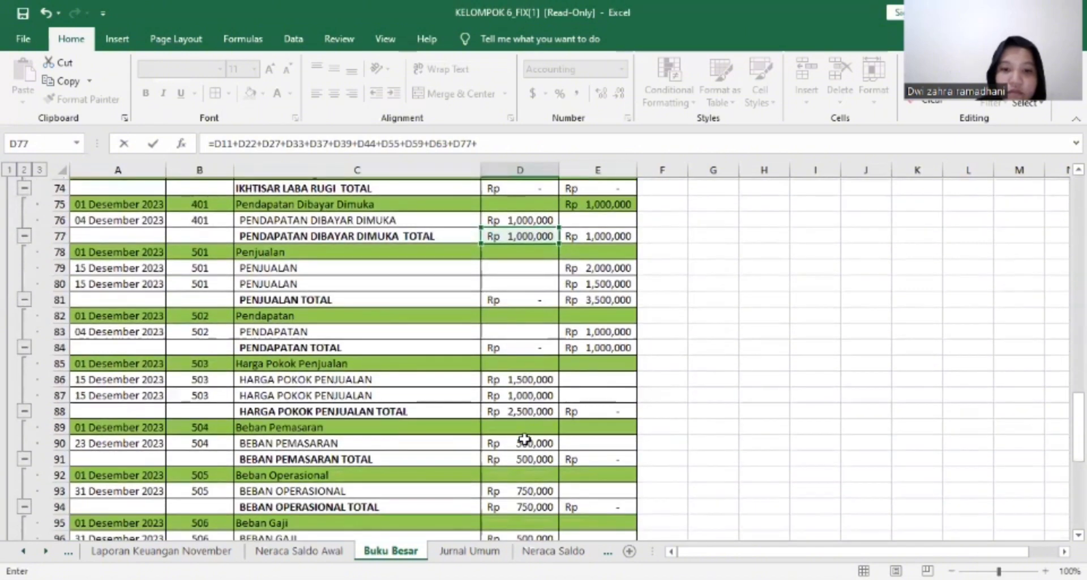
pyautogui.click(525, 409)
pyautogui.write('+')
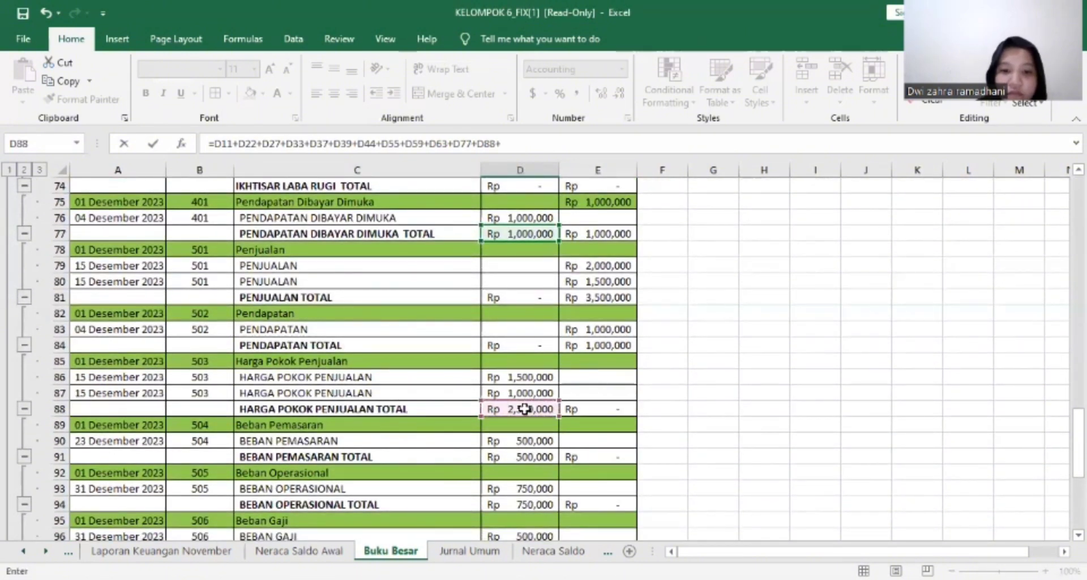
# - Add the BEBAN PEMASARAN (D91), OPERASIONAL (D94), GAJI (D97), PERLENGKAPAN (D100) and BUNGA BANK (D103) total debits to the formula
pyautogui.click(527, 457)
pyautogui.write('+')
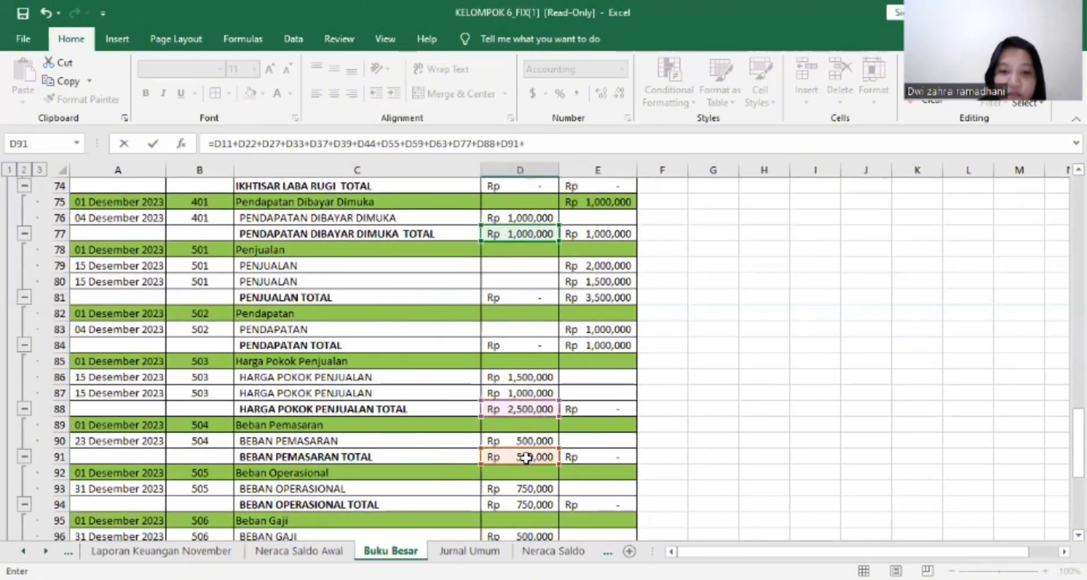
pyautogui.click(525, 507)
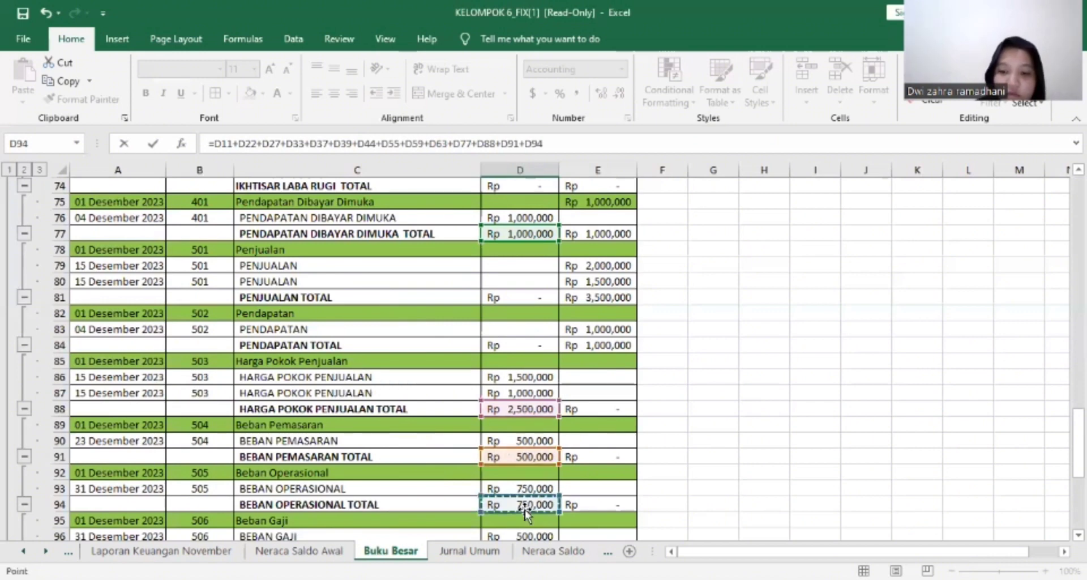
pyautogui.write('+')
pyautogui.scroll(-3, 526, 510)
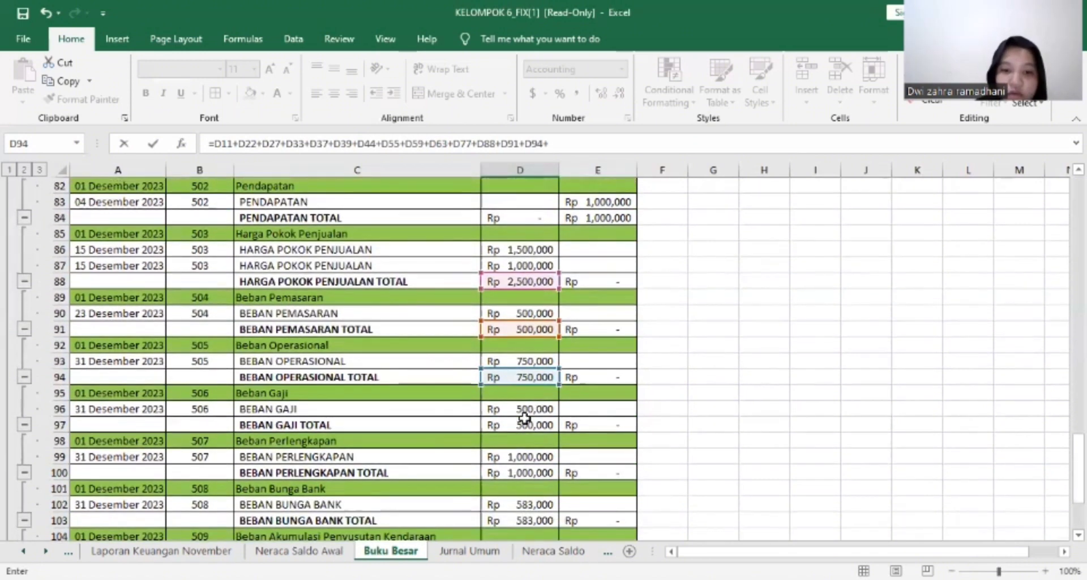
pyautogui.click(521, 421)
pyautogui.write('+')
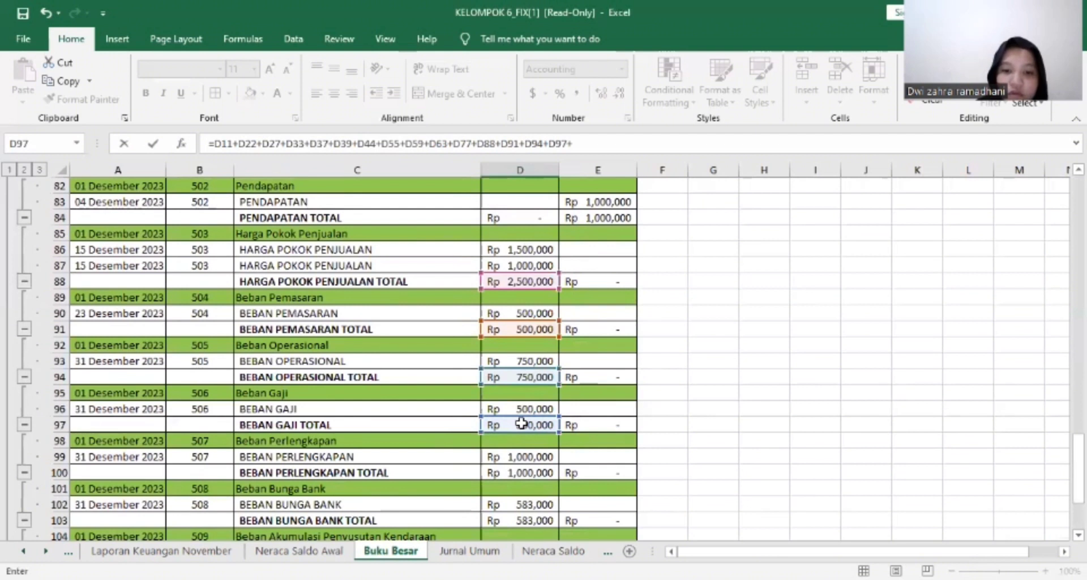
pyautogui.click(520, 470)
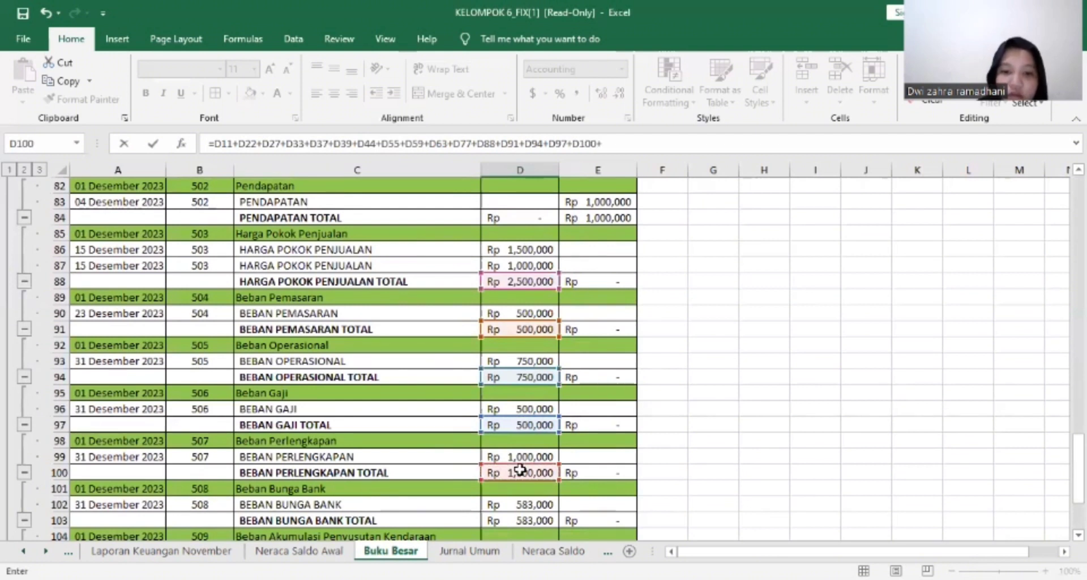
pyautogui.write('+')
pyautogui.click(526, 523)
pyautogui.write('+')
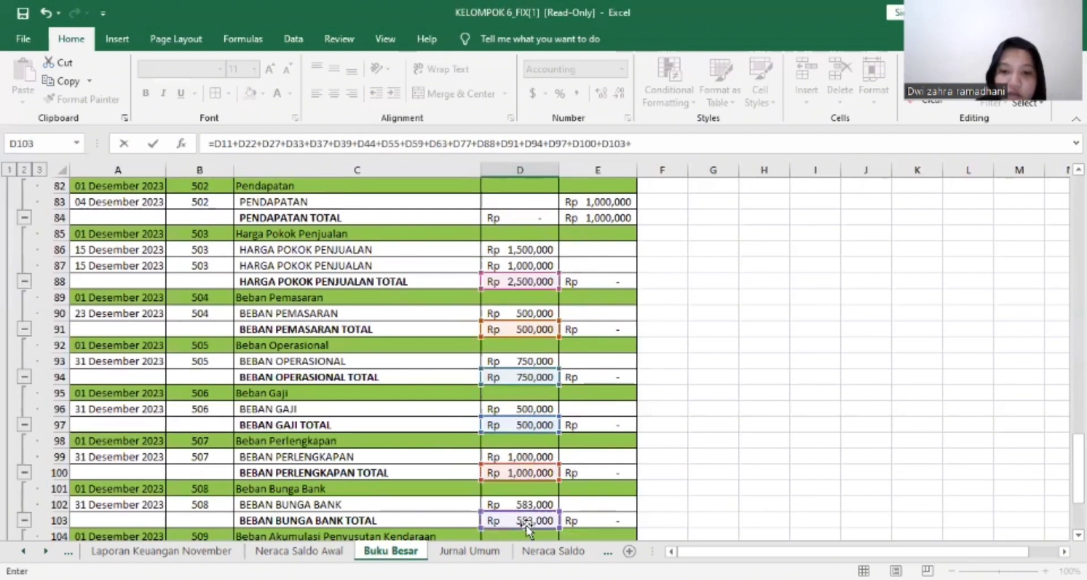
# - Complete the debit grand total formula with the Kendaraan (D106) and Peralatan (D109) depreciation expense totals and enter it
pyautogui.scroll(-3, 526, 529)
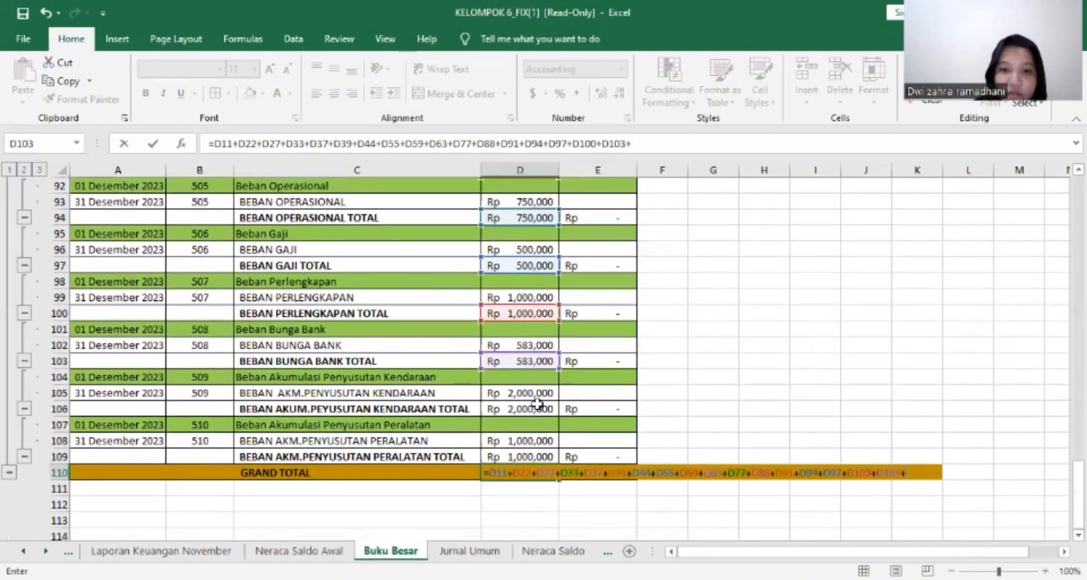
pyautogui.click(533, 411)
pyautogui.write('+')
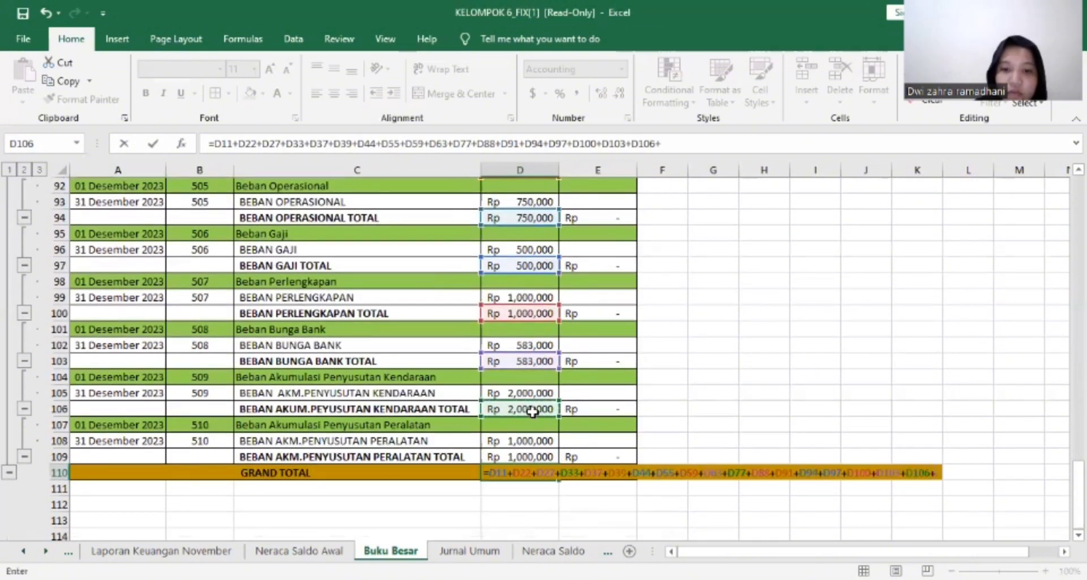
pyautogui.click(526, 455)
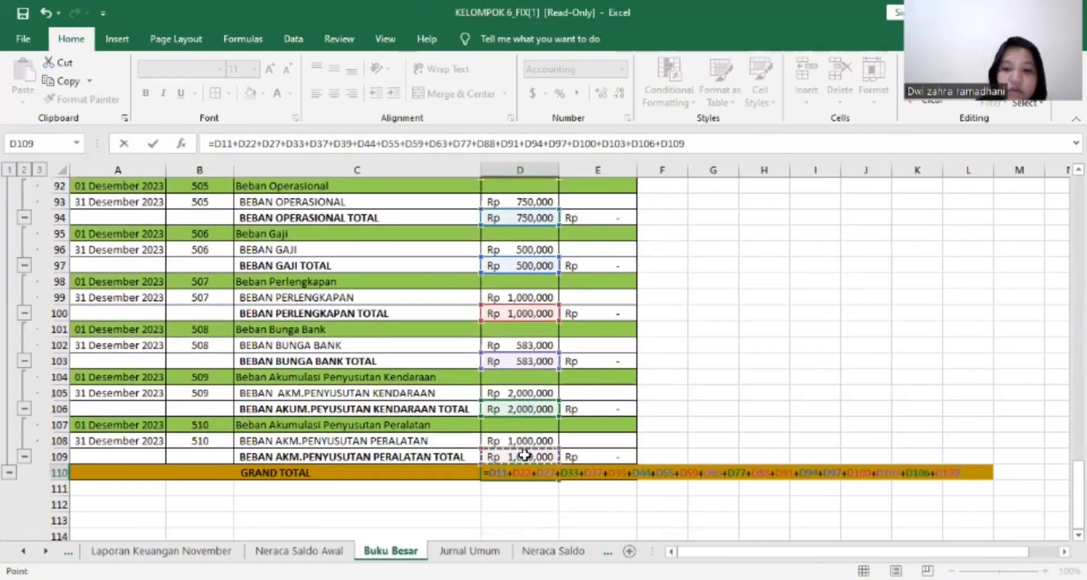
pyautogui.write('+')
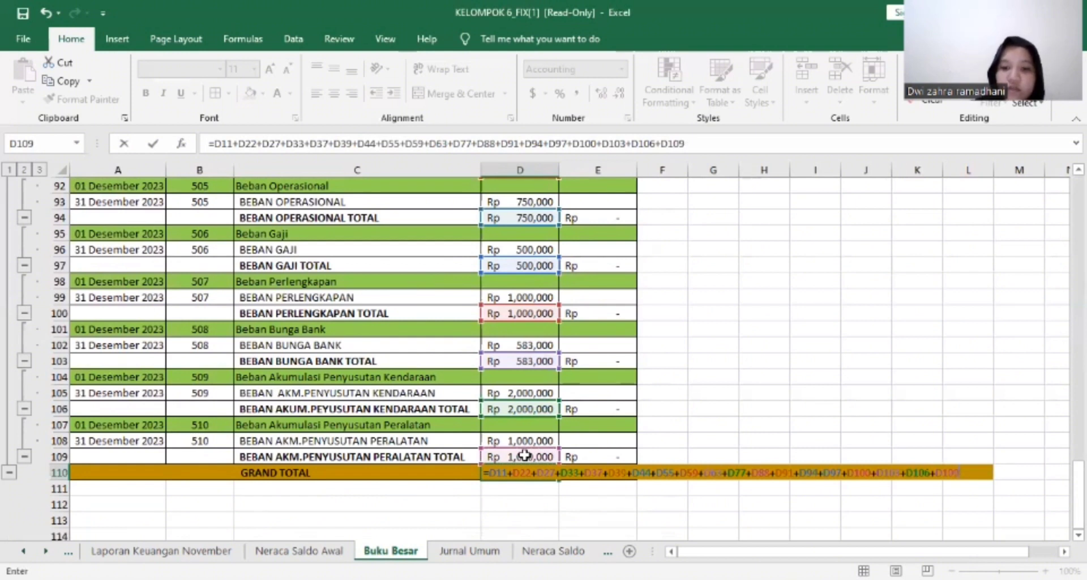
pyautogui.press('Return')
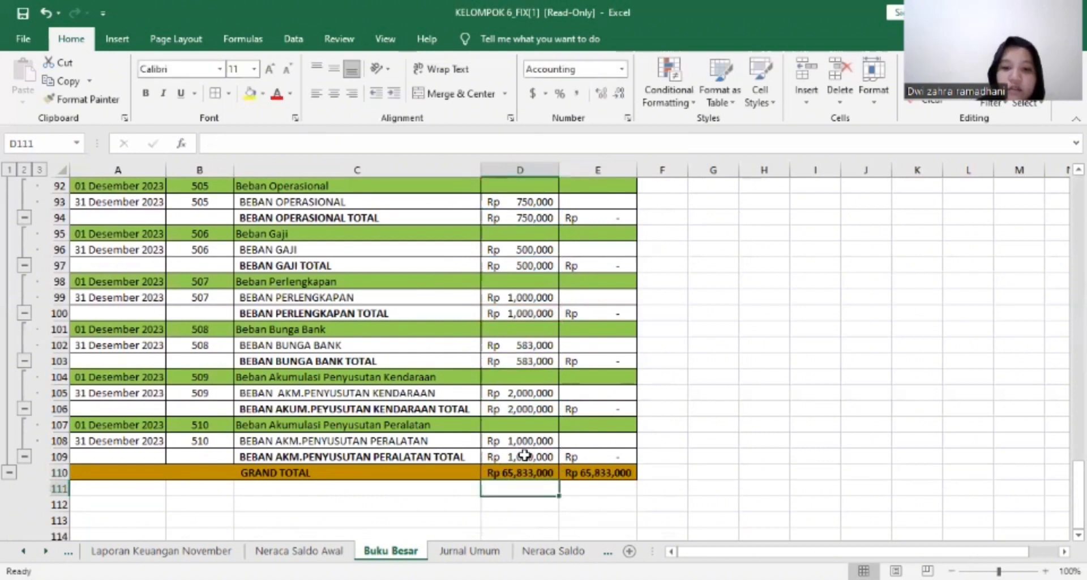
# - Inspect the credit grand total formula in E110, and review the whole Buku Besar ledger from the title to the GRAND TOTAL row
pyautogui.click(586, 473)
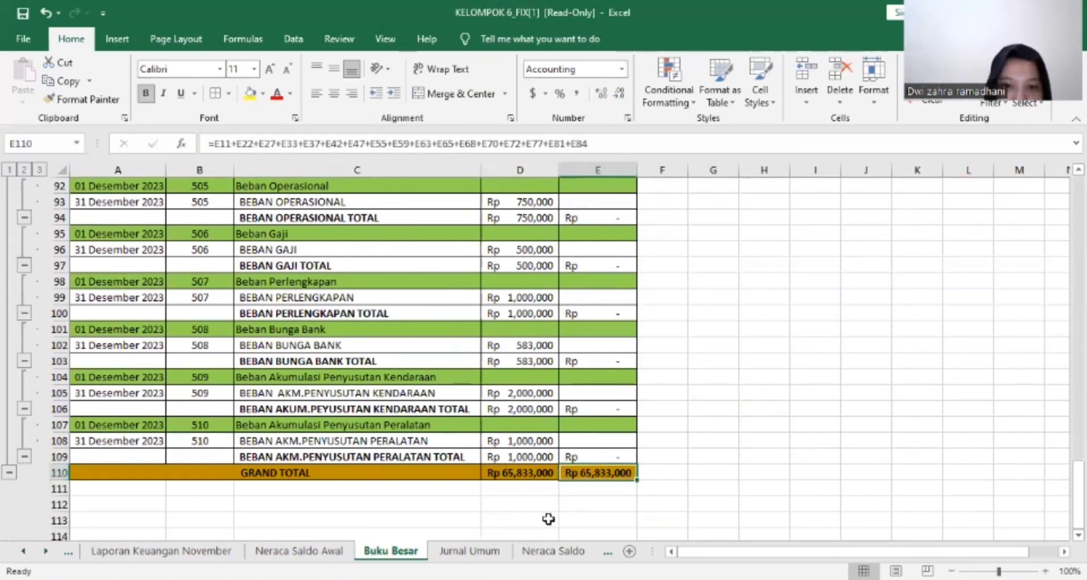
pyautogui.scroll(7, 576, 385)
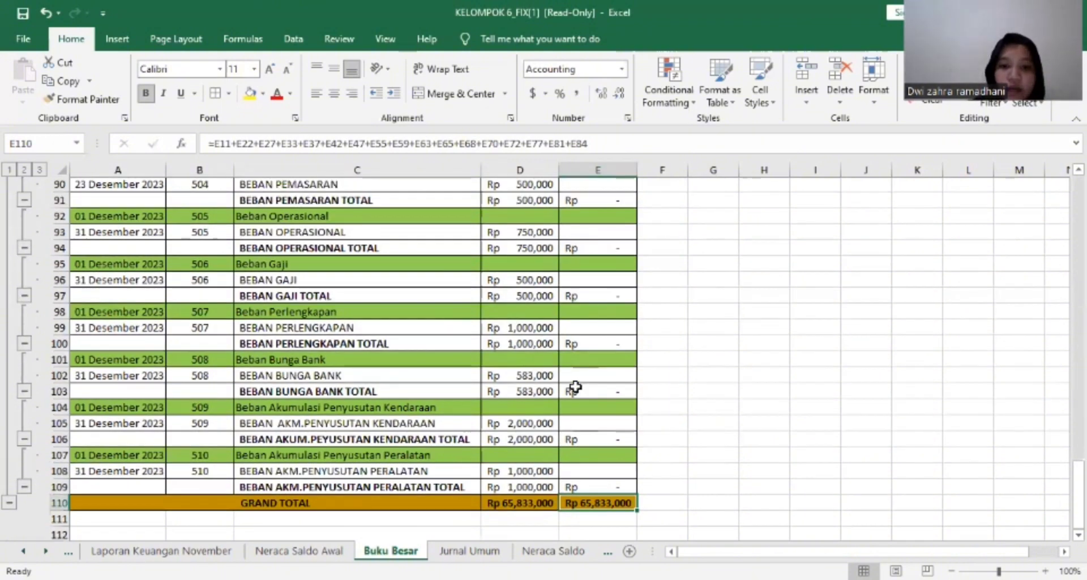
pyautogui.scroll(18, 576, 386)
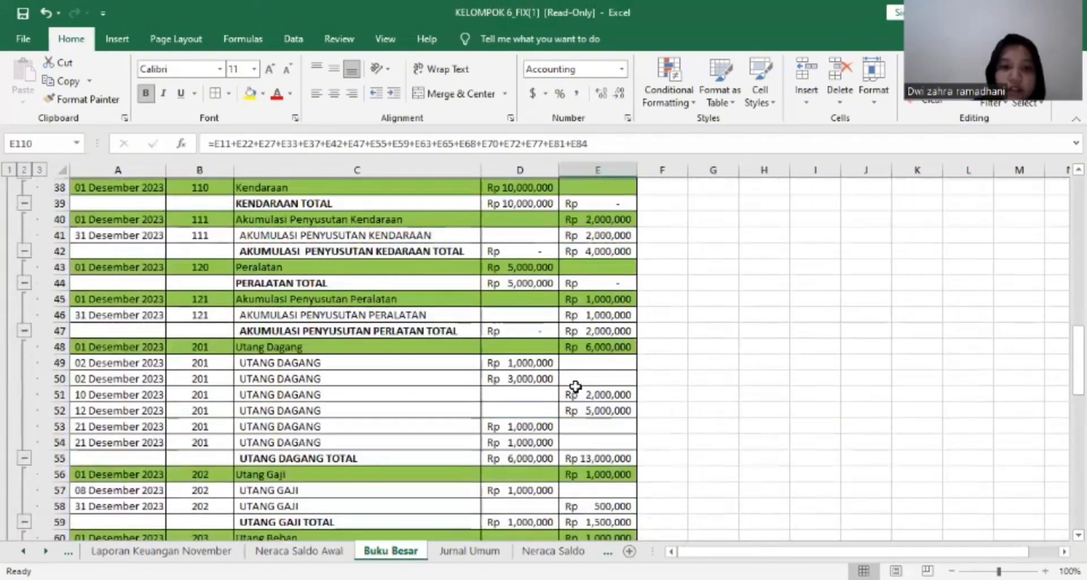
pyautogui.scroll(6, 576, 385)
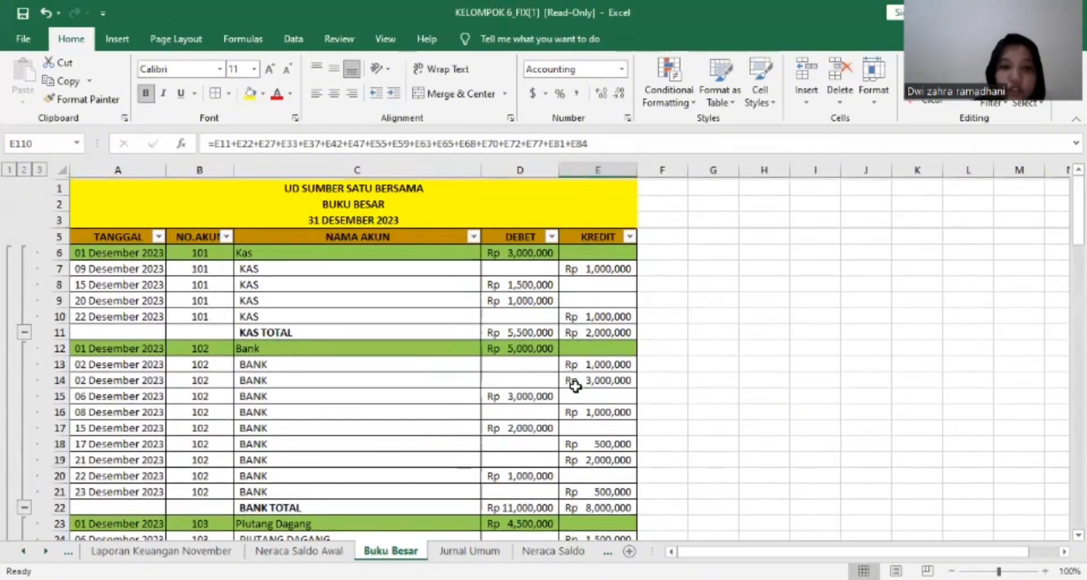
pyautogui.scroll(-12, 575, 385)
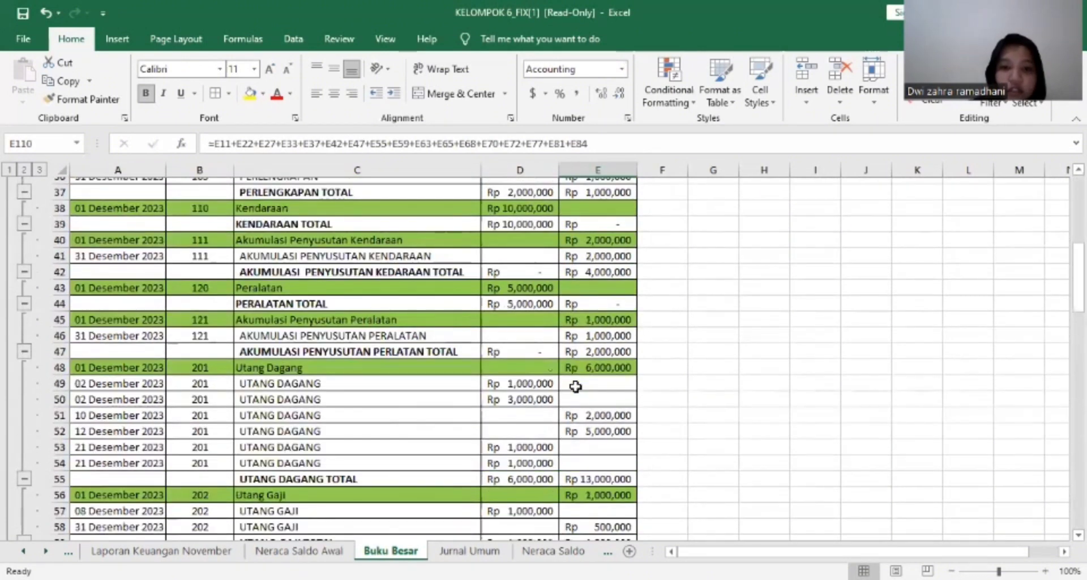
pyautogui.scroll(-12, 575, 386)
pyautogui.scroll(-5, 576, 385)
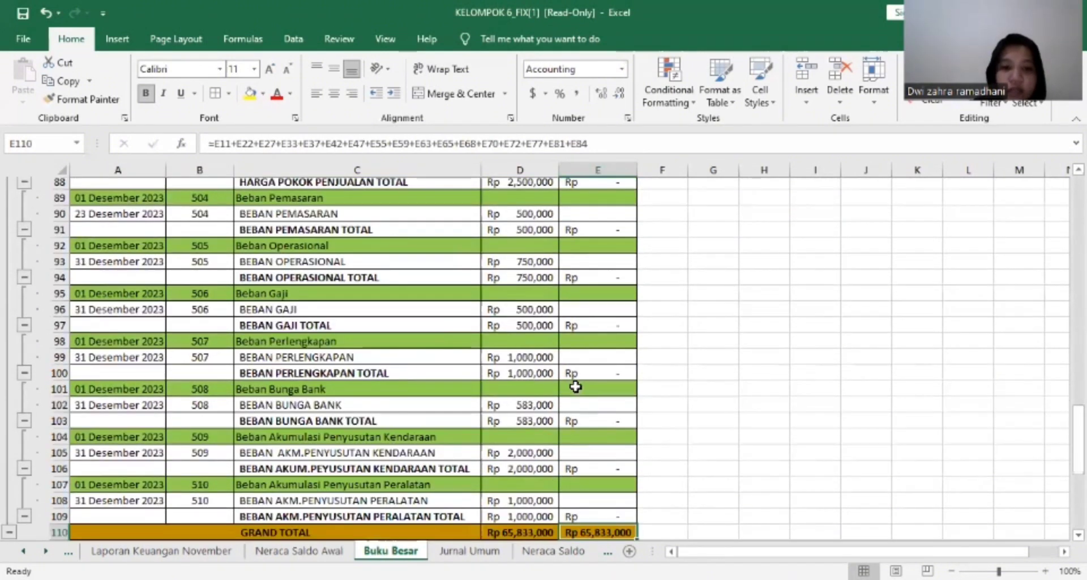
pyautogui.scroll(1, 576, 386)
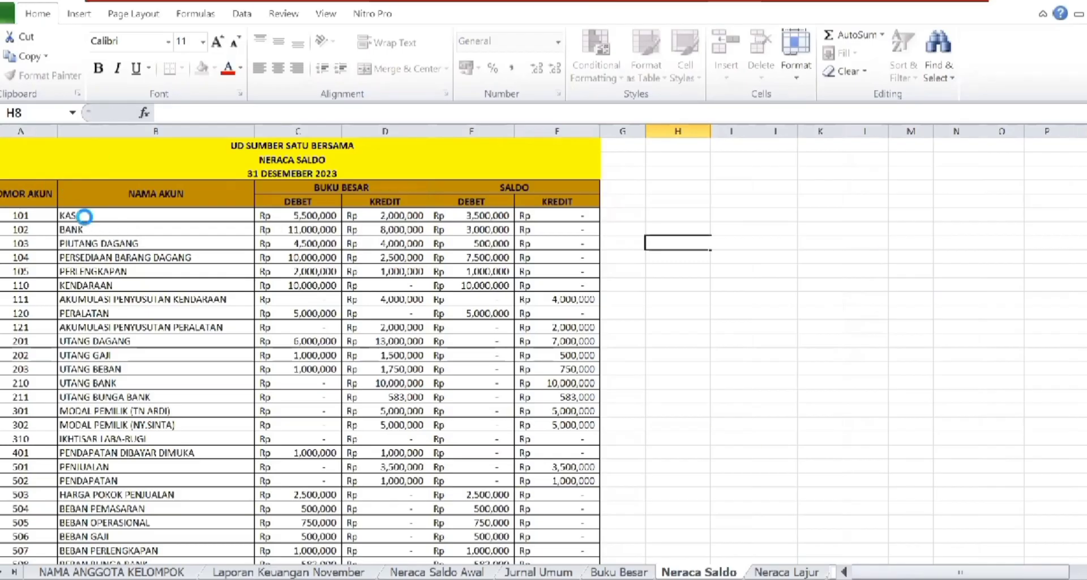
# - Inspect the account name lookup formula in B6 for account 101 on the Neraca Saldo sheet
pyautogui.click(83, 215)
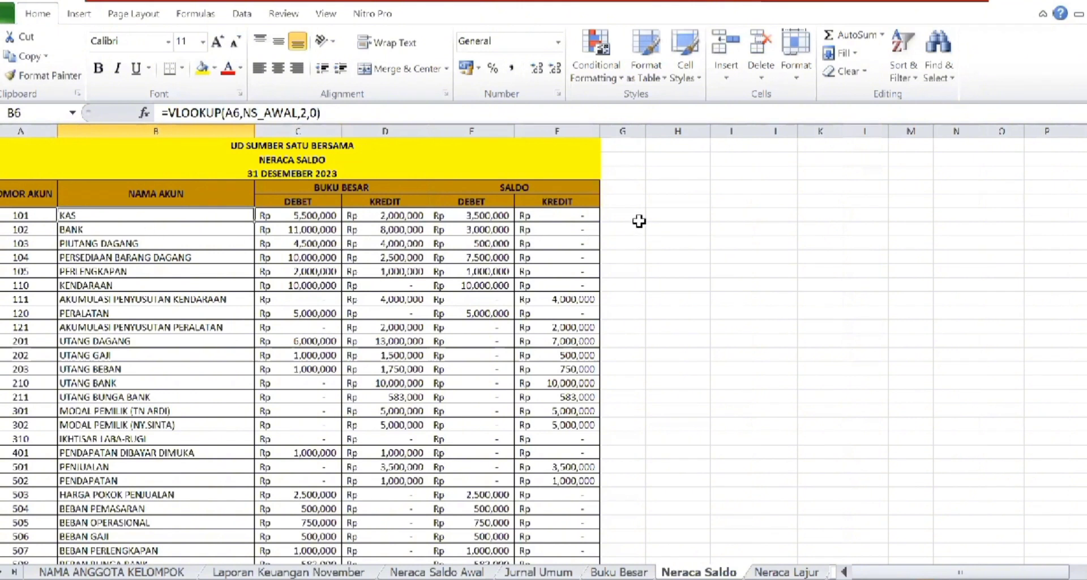
pyautogui.click(658, 228)
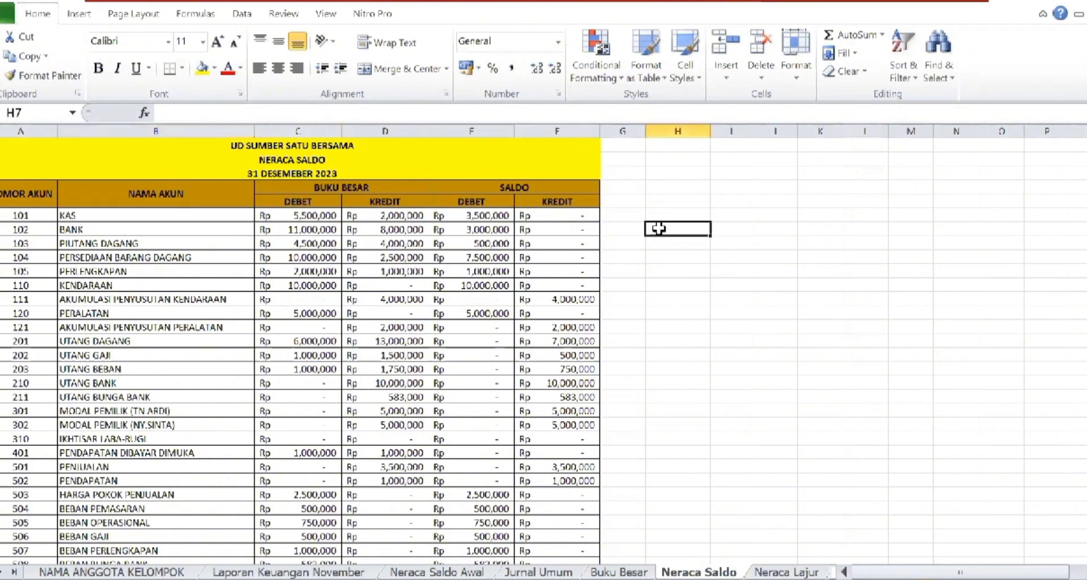
pyautogui.click(142, 216)
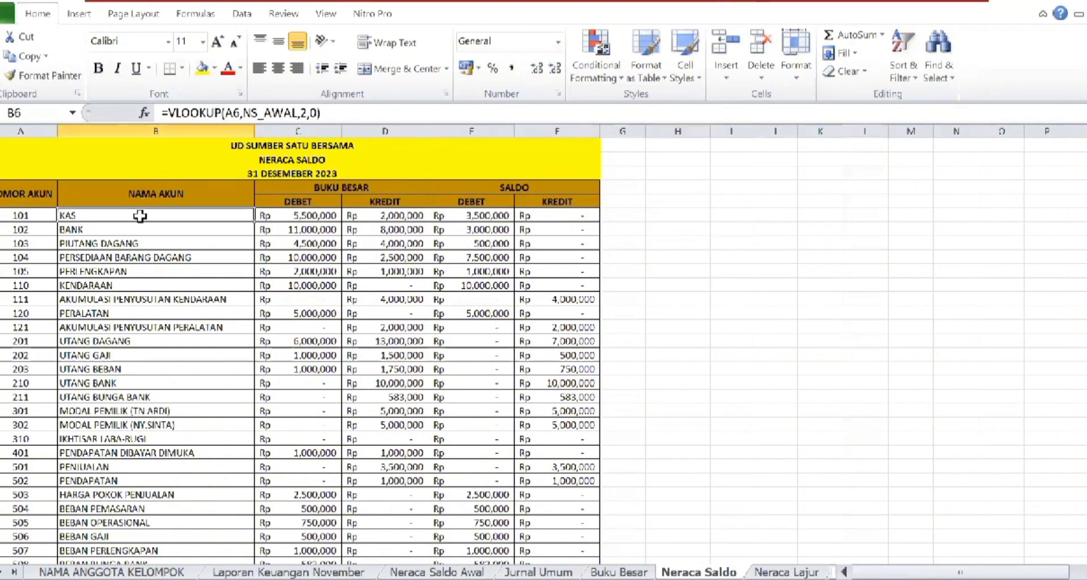
pyautogui.click(682, 229)
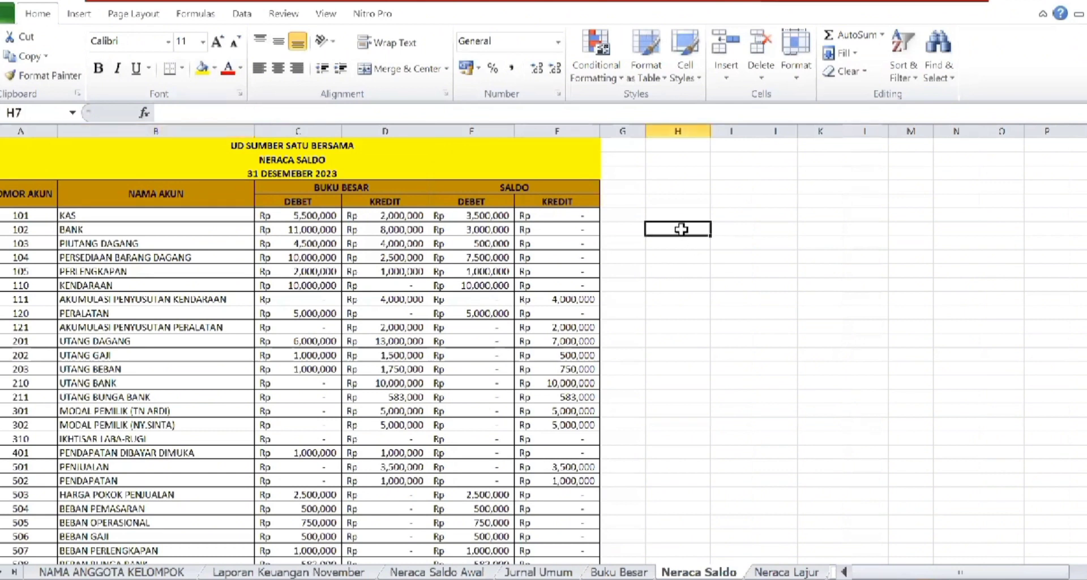
# - Start a VLOOKUP formula in H7 of the Neraca Saldo sheet with account number A6 as the lookup value
pyautogui.write('=')
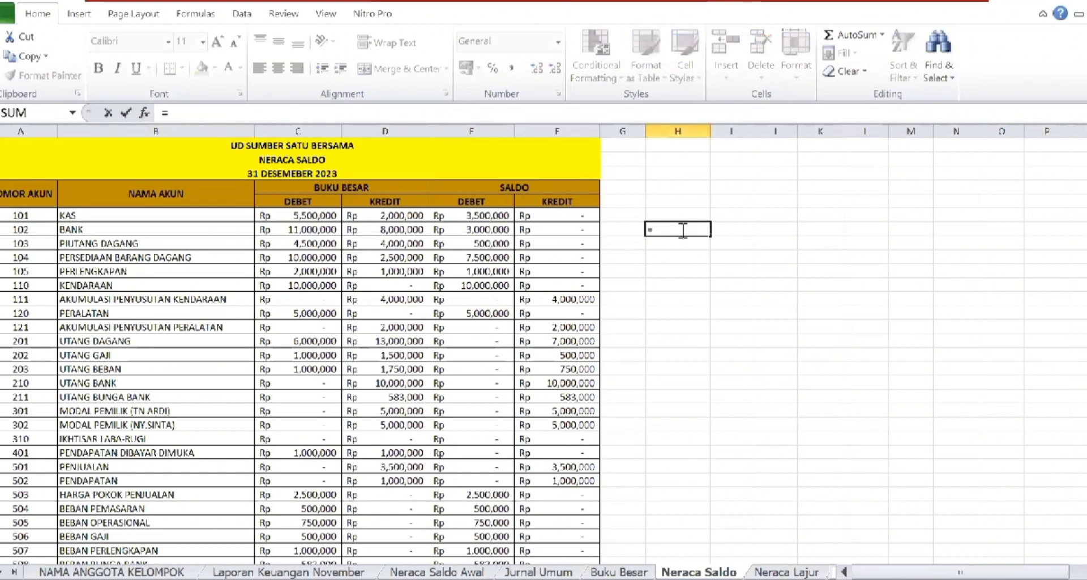
pyautogui.write('vlo')
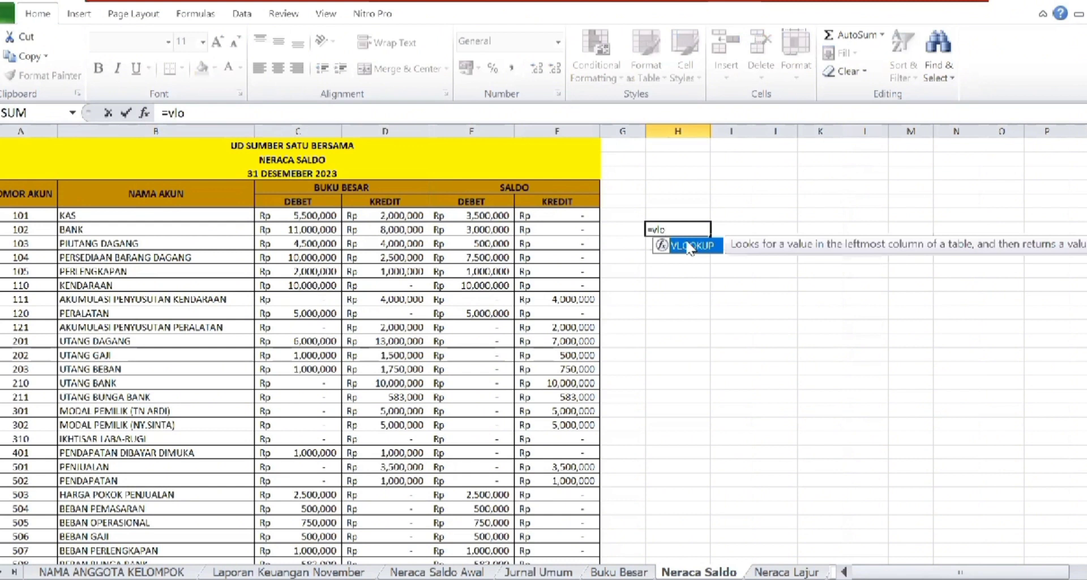
pyautogui.doubleClick(690, 247)
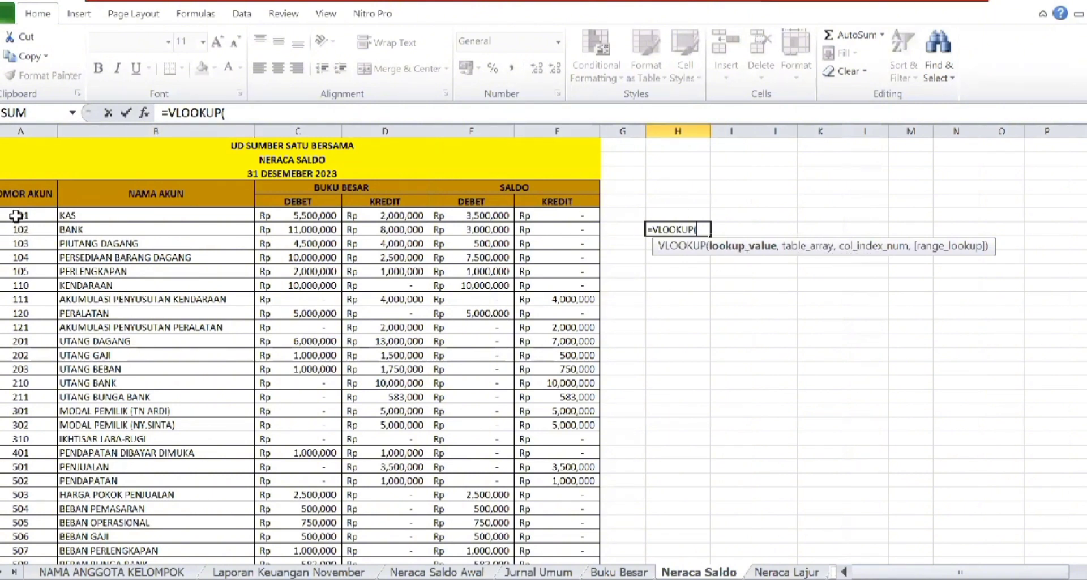
pyautogui.click(40, 215)
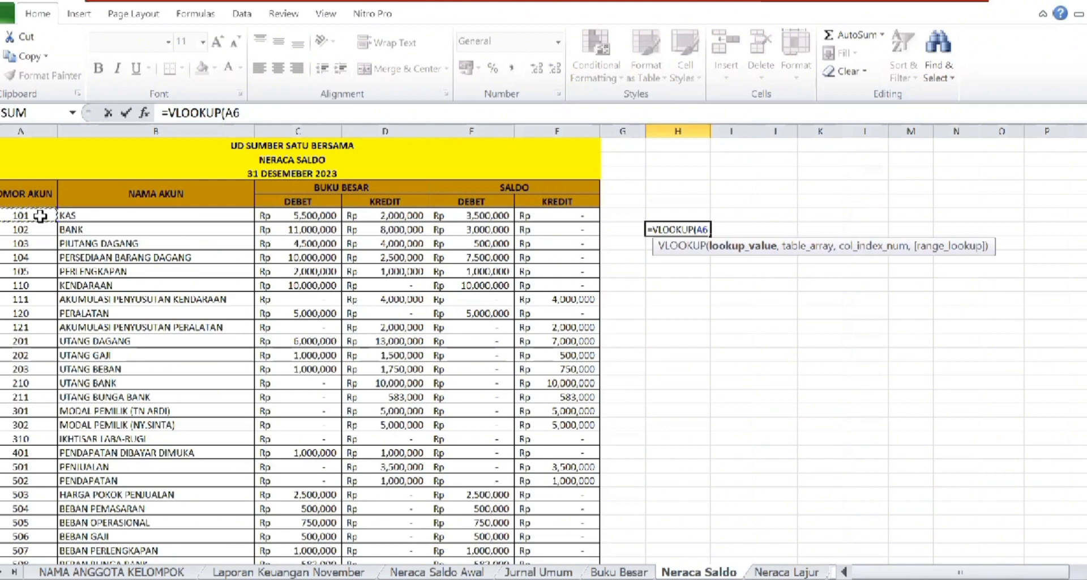
pyautogui.write(',')
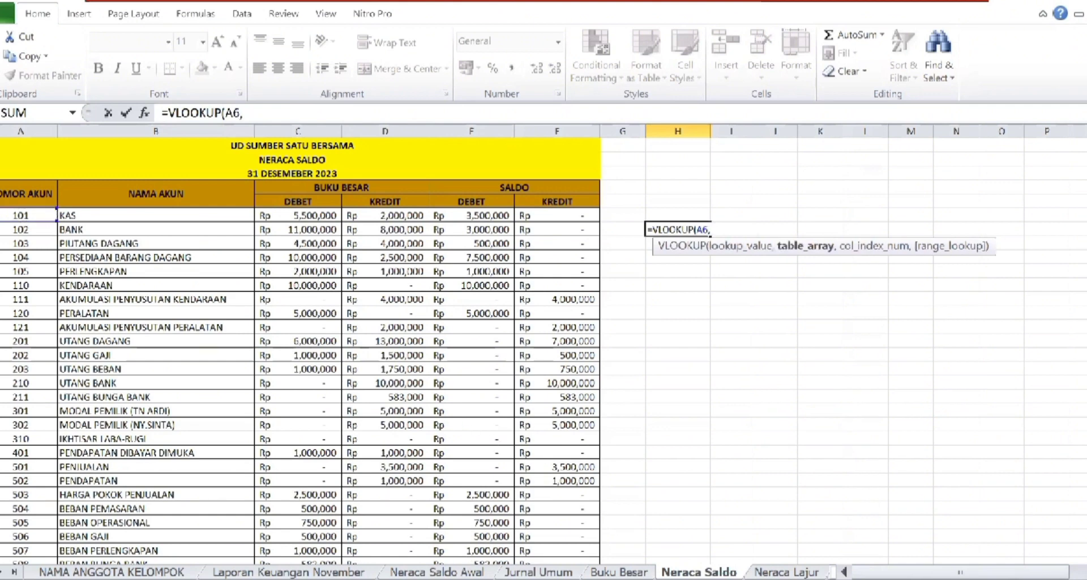
# - Try to use the range B6:D33 on the Neraca Saldo Awal sheet as the formula's table array
pyautogui.click(437, 572)
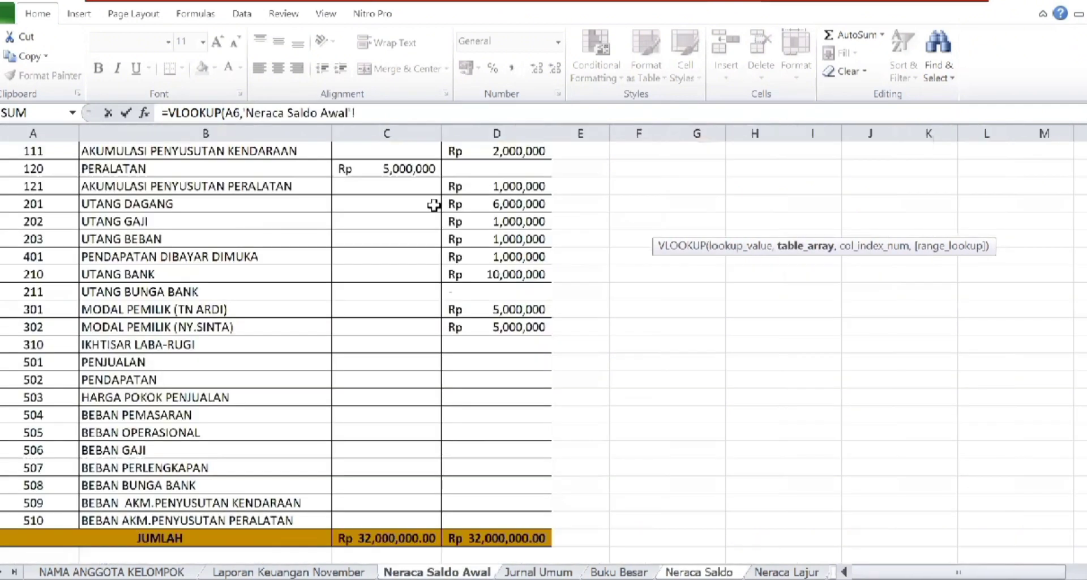
pyautogui.scroll(4, 317, 362)
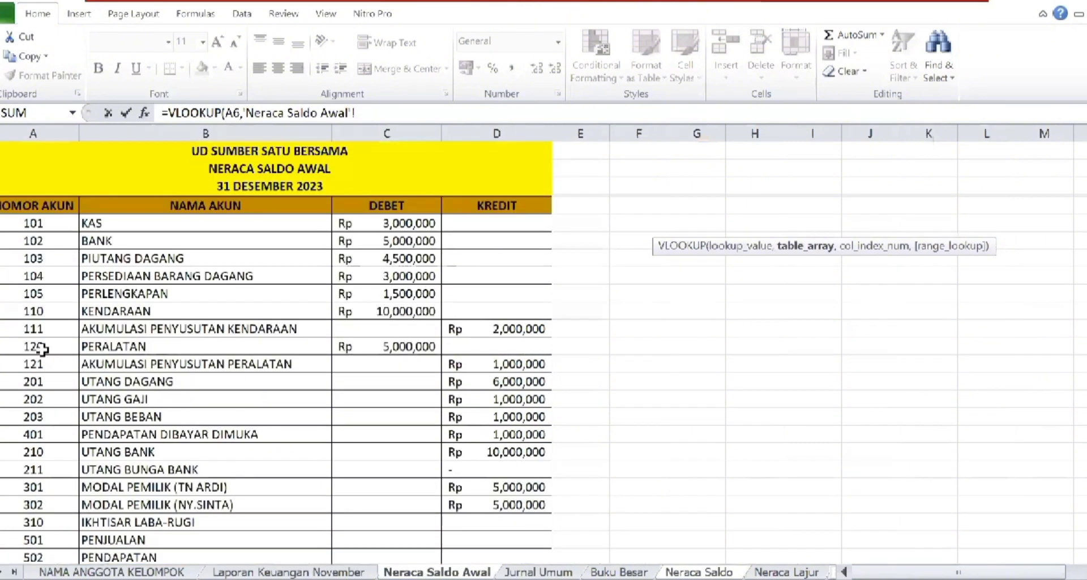
pyautogui.moveTo(93, 223); pyautogui.dragTo(200, 242)
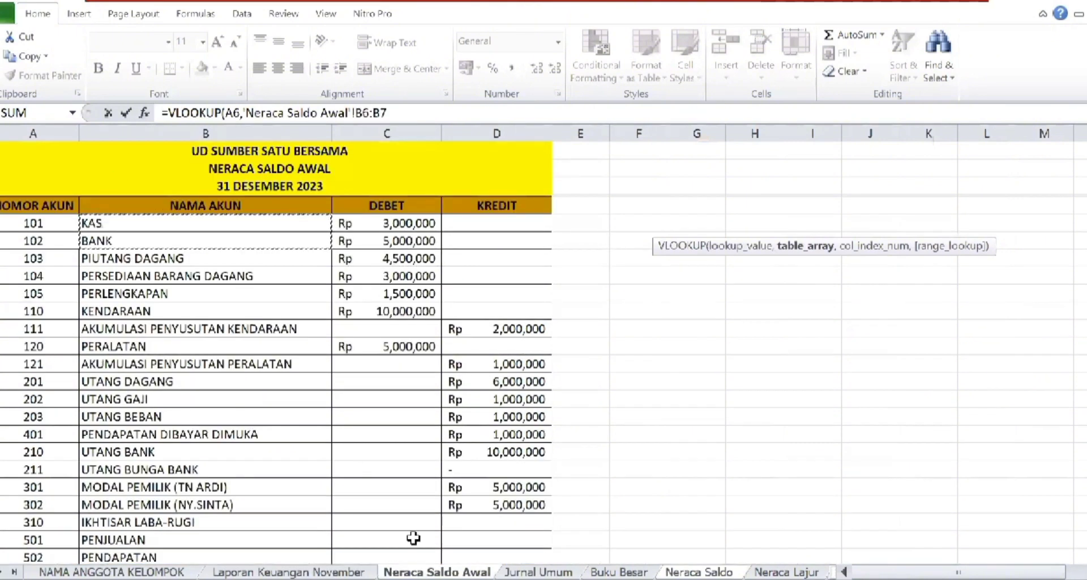
pyautogui.moveTo(199, 566); pyautogui.dragTo(499, 567)
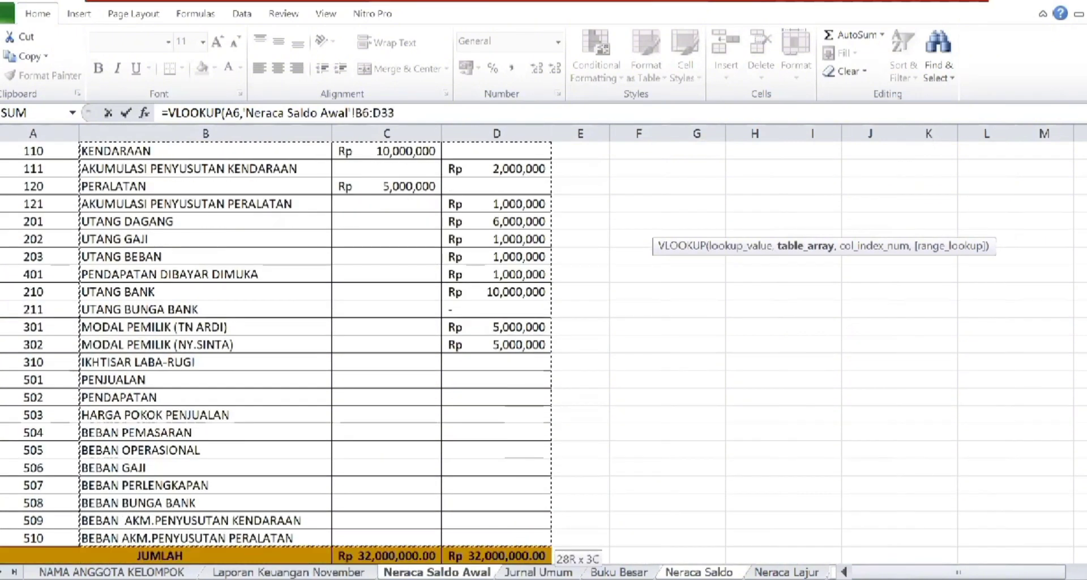
pyautogui.moveTo(457, 515); pyautogui.dragTo(454, 520)
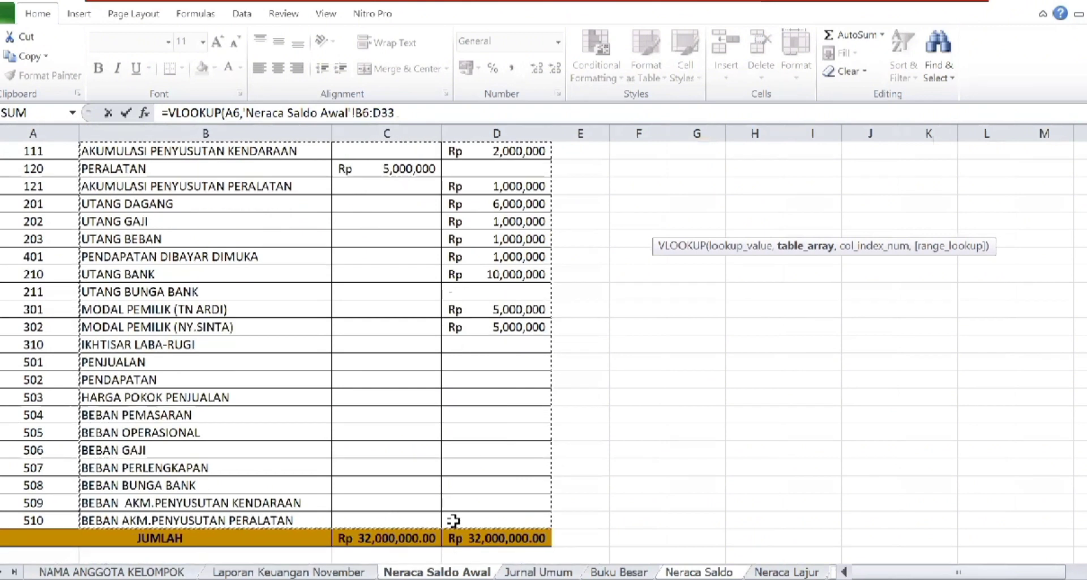
# - Put NS_AWAL, column index 2 and range lookup 0 into the H7 formula, and try to enter it
pyautogui.write(',NS_AWAL')
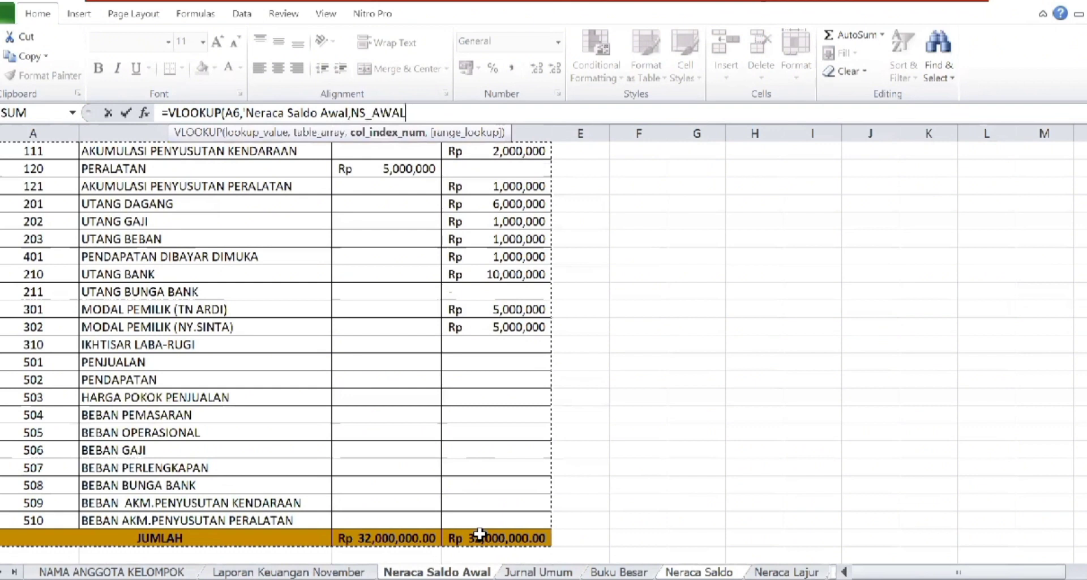
pyautogui.write(',')
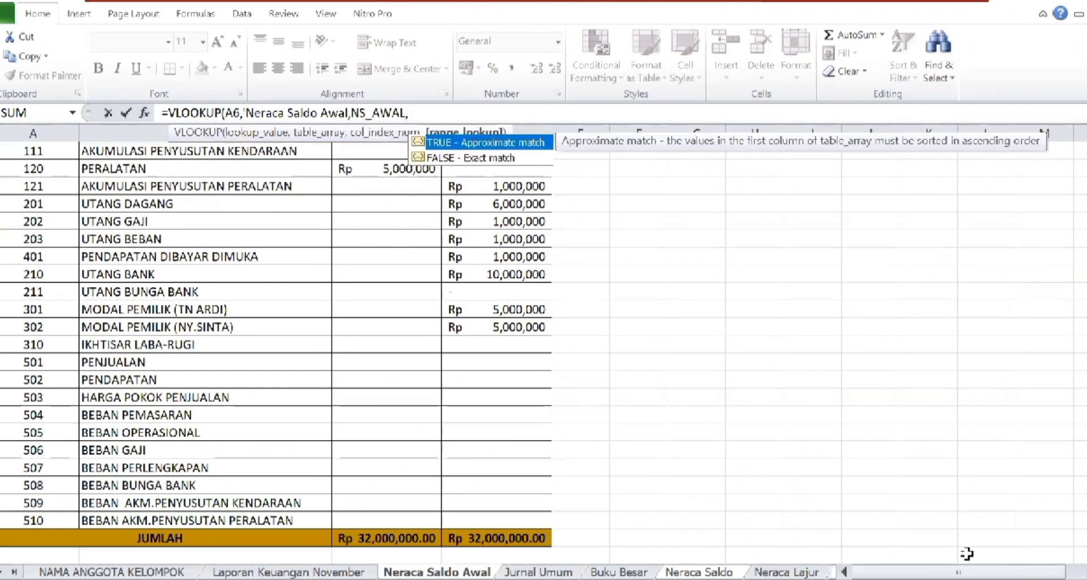
pyautogui.write('2')
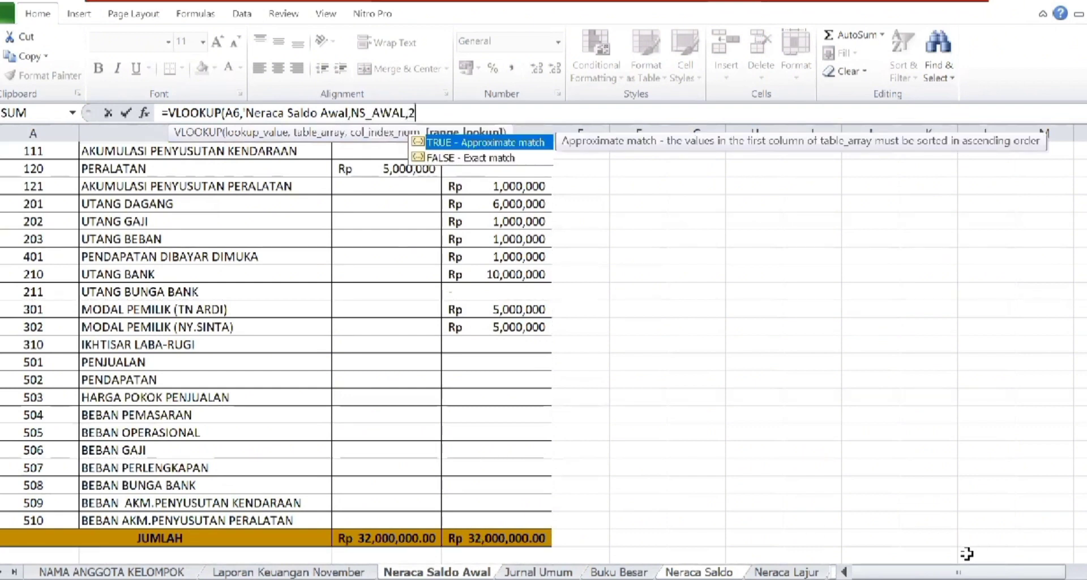
pyautogui.write(',0)')
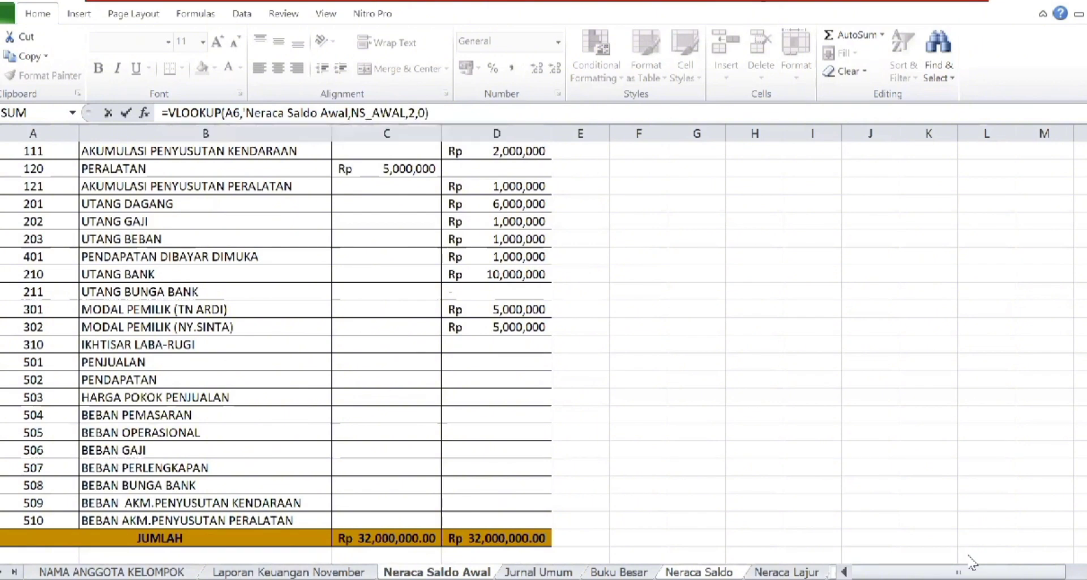
pyautogui.press('Return')
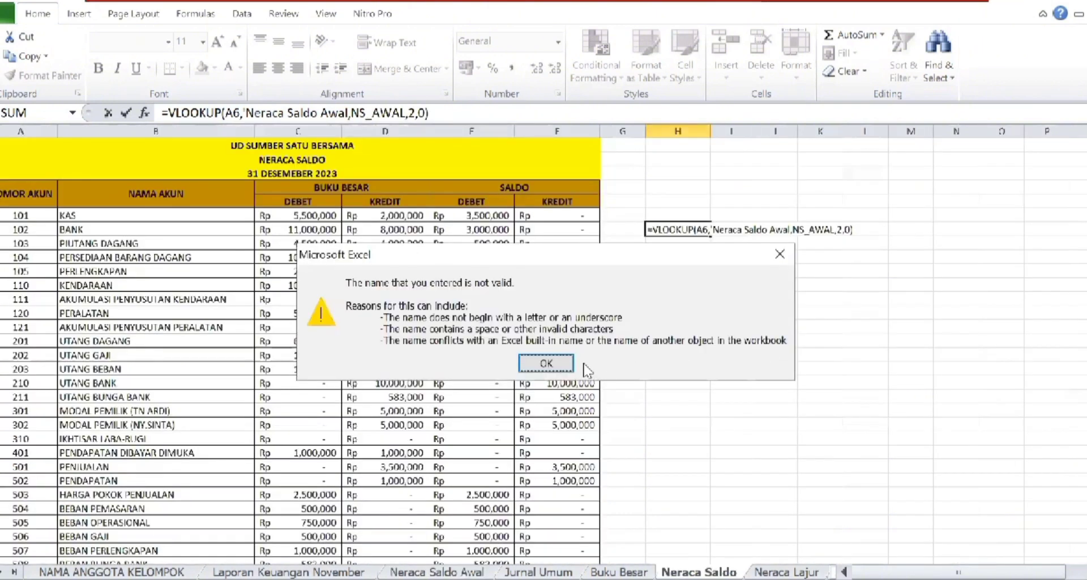
# - Remove the leftover Neraca Saldo Awal sheet reference in front of NS_AWAL from the H7 formula and enter it
pyautogui.click(567, 365)
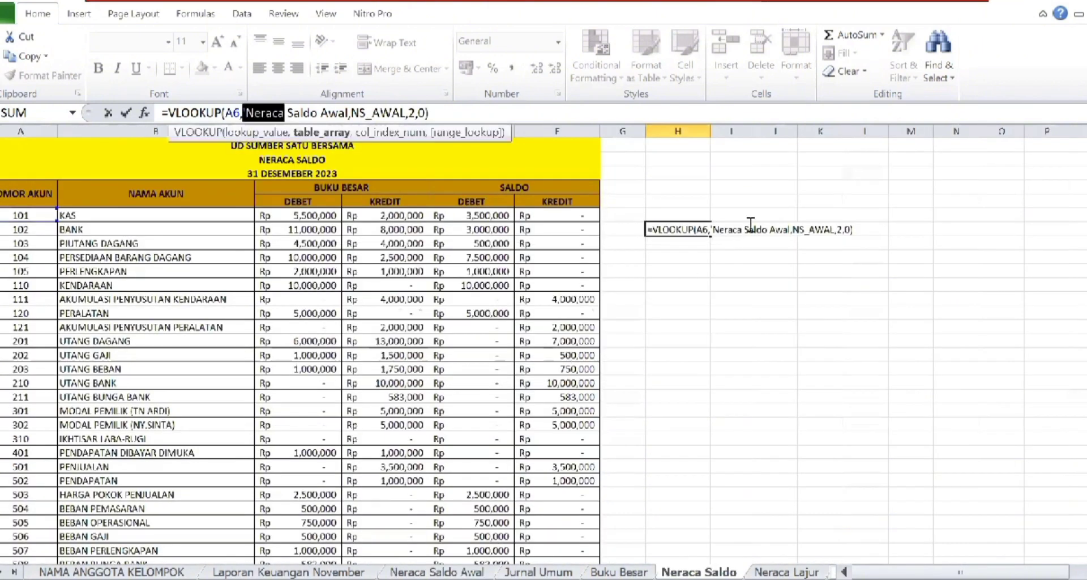
pyautogui.click(354, 115)
pyautogui.press('BackSpace')
pyautogui.press('BackSpace')
pyautogui.press('BackSpace')
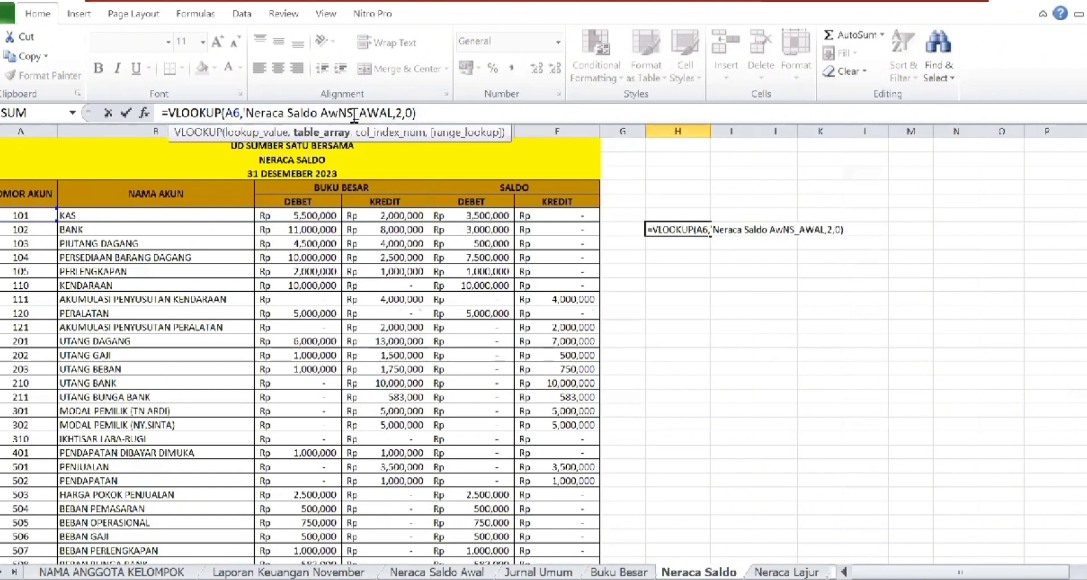
pyautogui.press('Return')
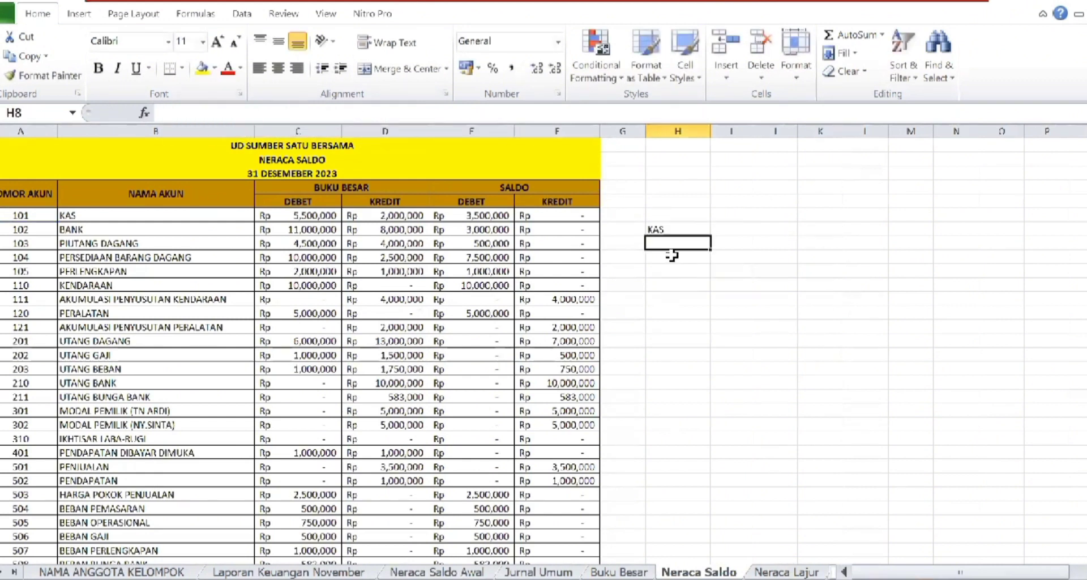
# - Start a VLOOKUP formula in H8 with account number A7 as the lookup value
pyautogui.write('=')
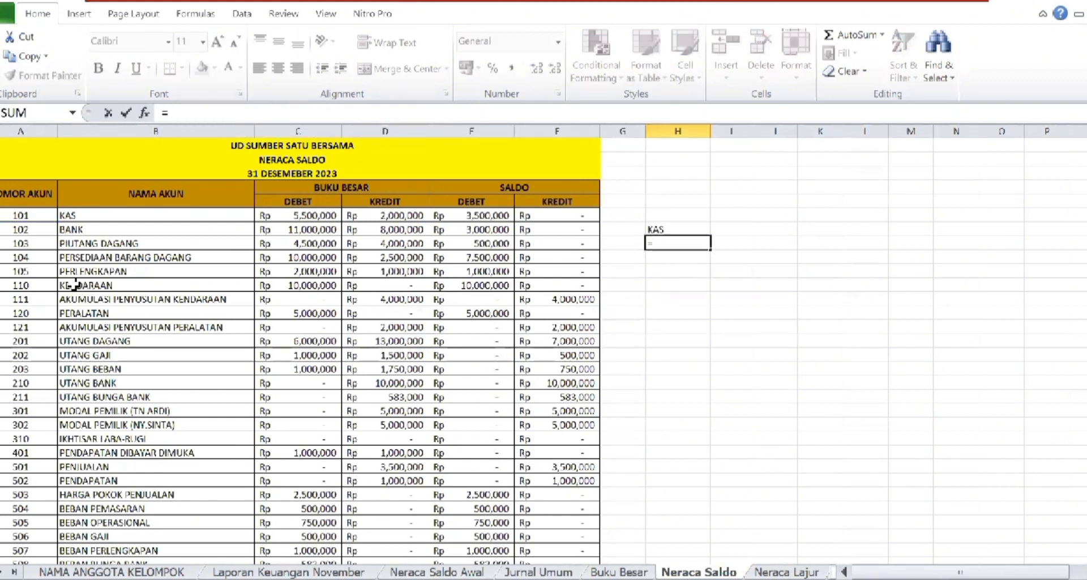
pyautogui.click(83, 230)
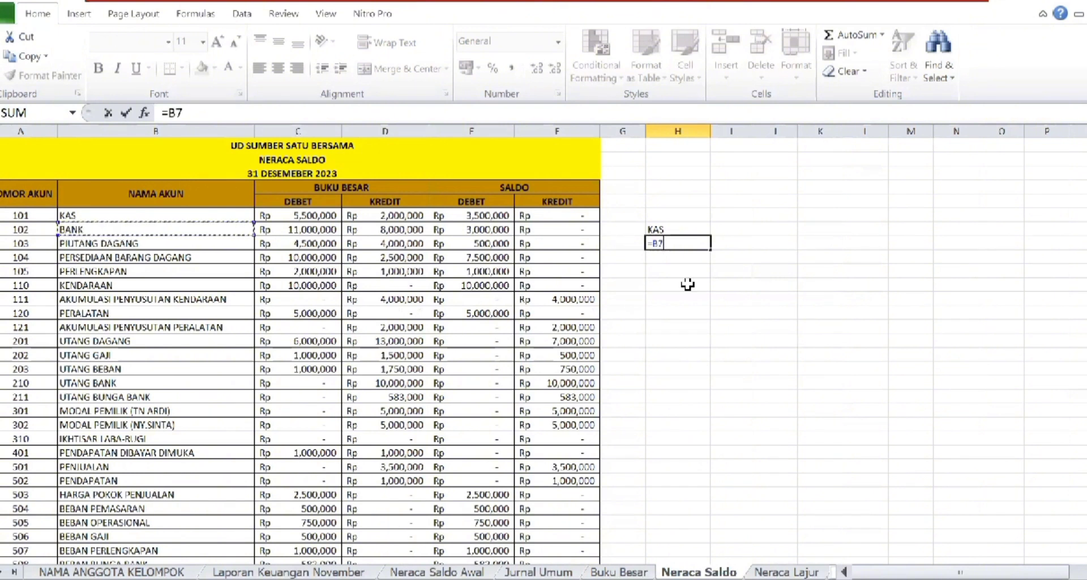
pyautogui.press('BackSpace')
pyautogui.press('BackSpace')
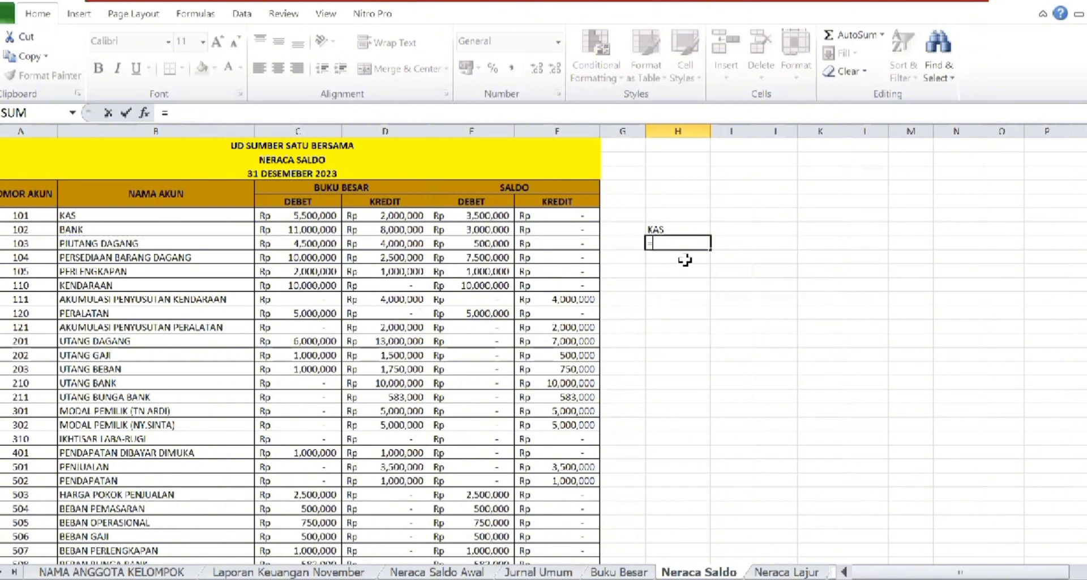
pyautogui.write('vlo')
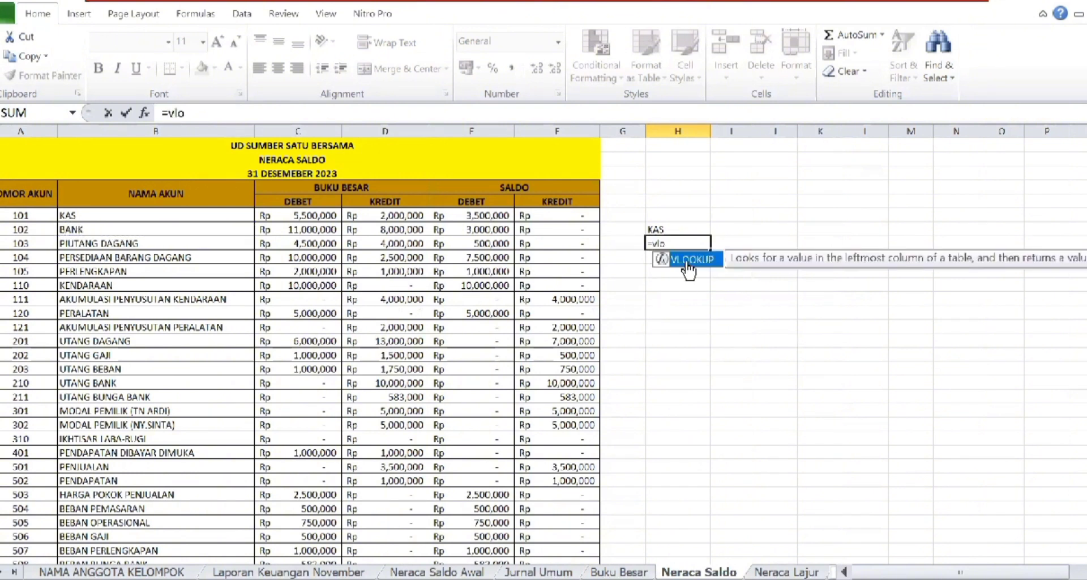
pyautogui.press('Tab')
pyautogui.click(34, 232)
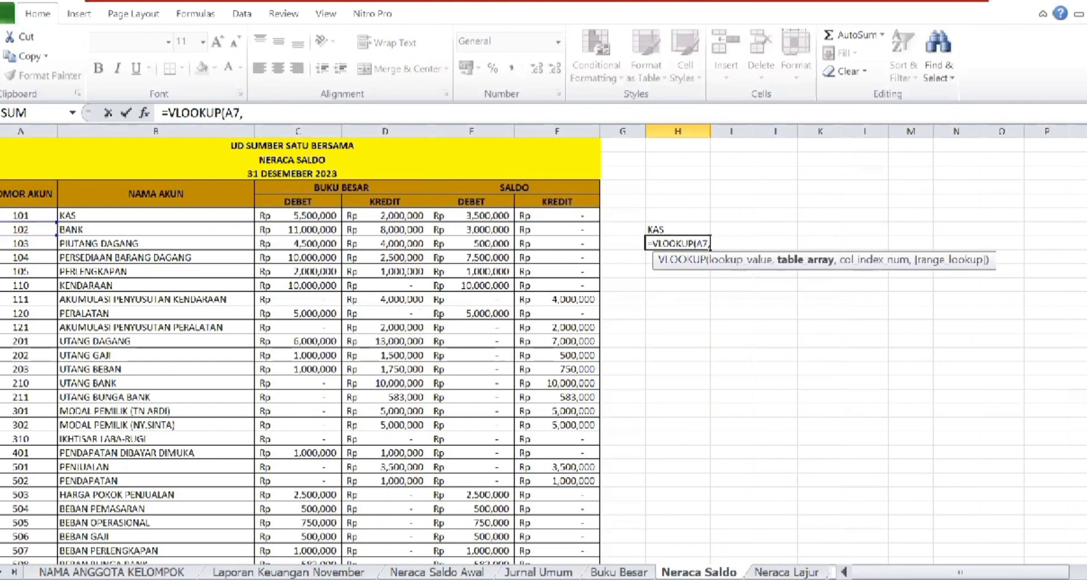
pyautogui.click(437, 572)
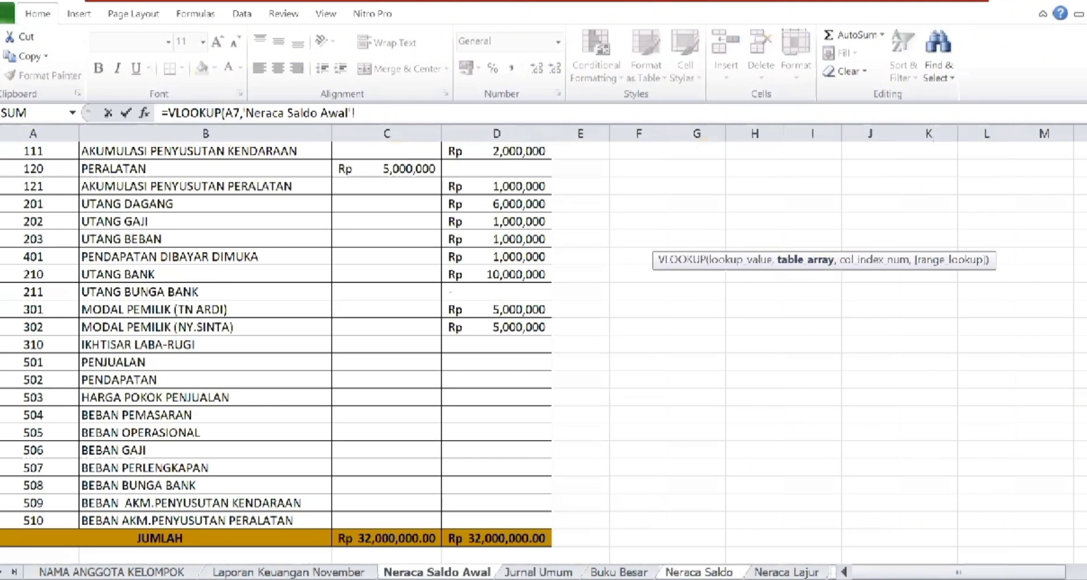
pyautogui.scroll(1, 819, 268)
pyautogui.scroll(2, 1079, 389)
pyautogui.click(1080, 327)
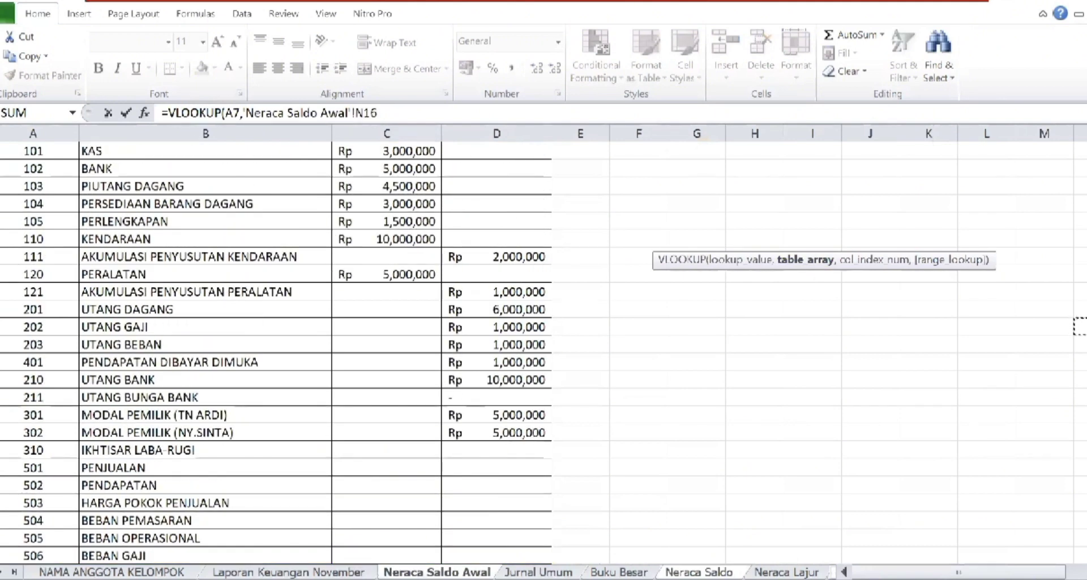
pyautogui.scroll(2, 1079, 327)
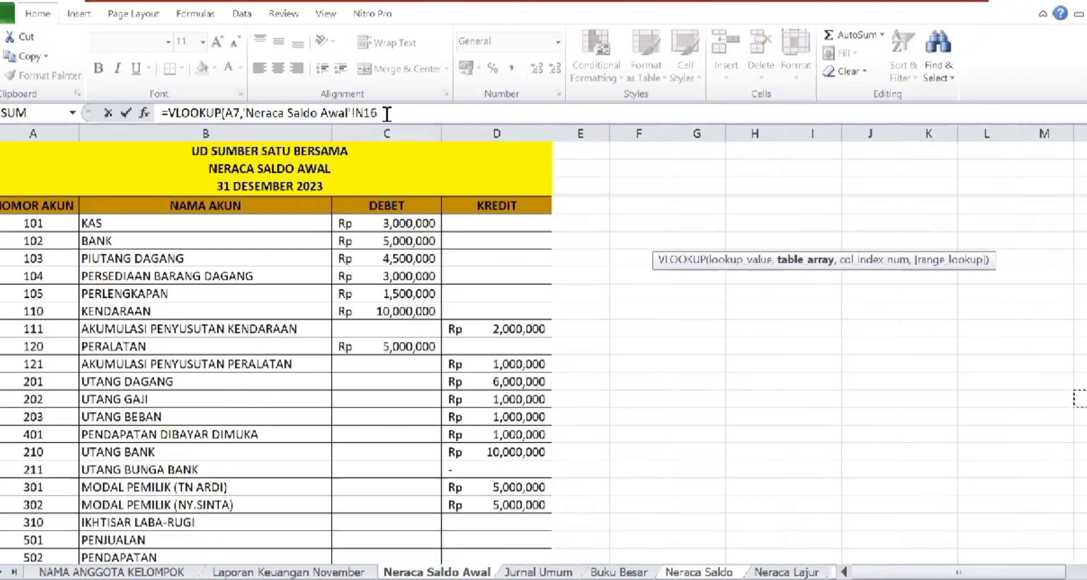
pyautogui.press('BackSpace')
pyautogui.press('BackSpace')
pyautogui.press('BackSpace')
pyautogui.press('BackSpace')
pyautogui.press('BackSpace')
pyautogui.press('BackSpace')
pyautogui.press('BackSpace')
pyautogui.press('BackSpace')
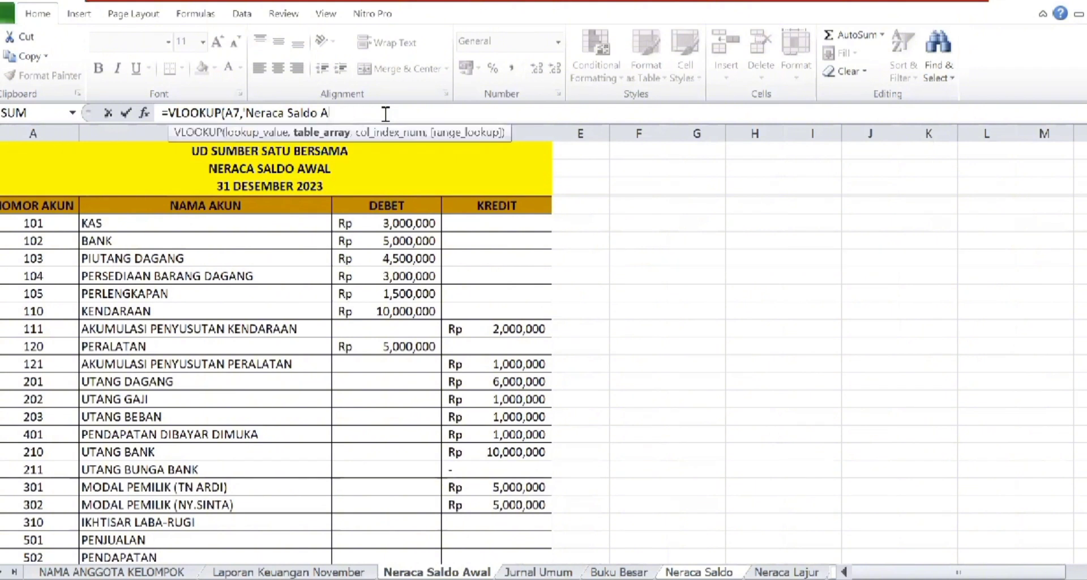
pyautogui.press('BackSpace')
pyautogui.press('BackSpace')
pyautogui.press('BackSpace')
pyautogui.press('BackSpace')
pyautogui.press('BackSpace')
pyautogui.press('BackSpace')
pyautogui.press('BackSpace')
pyautogui.press('BackSpace')
pyautogui.press('BackSpace')
pyautogui.press('BackSpace')
pyautogui.press('BackSpace')
pyautogui.press('BackSpace')
pyautogui.press('BackSpace')
pyautogui.press('BackSpace')
pyautogui.press('BackSpace')
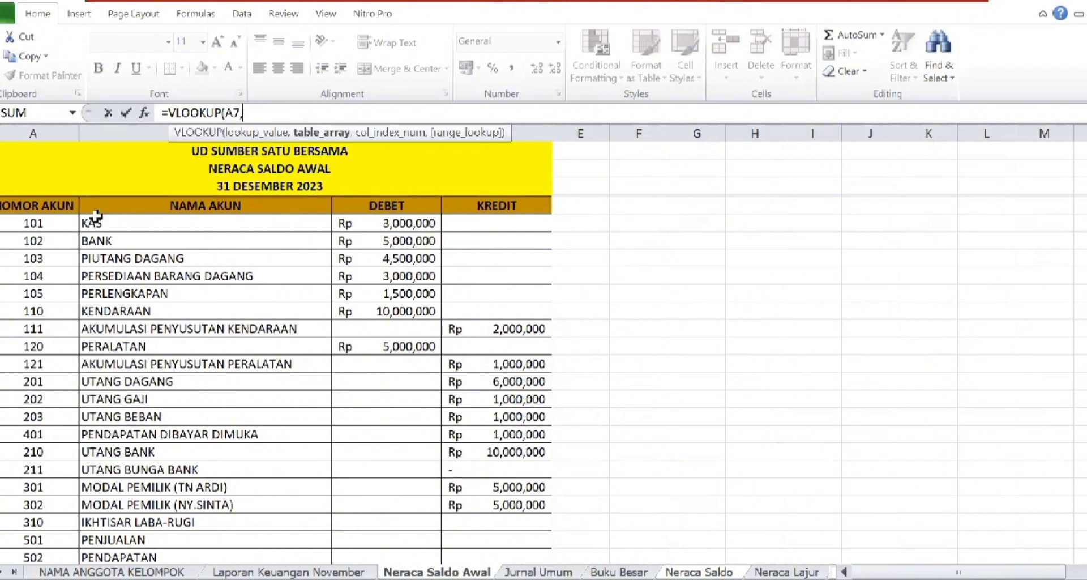
# - Complete the account-name lookup below KAS on the Neraca Saldo sheet as =VLOOKUP(A7,NS_AWAL,2,0), using the Neraca Saldo Awal table
pyautogui.click(92, 222)
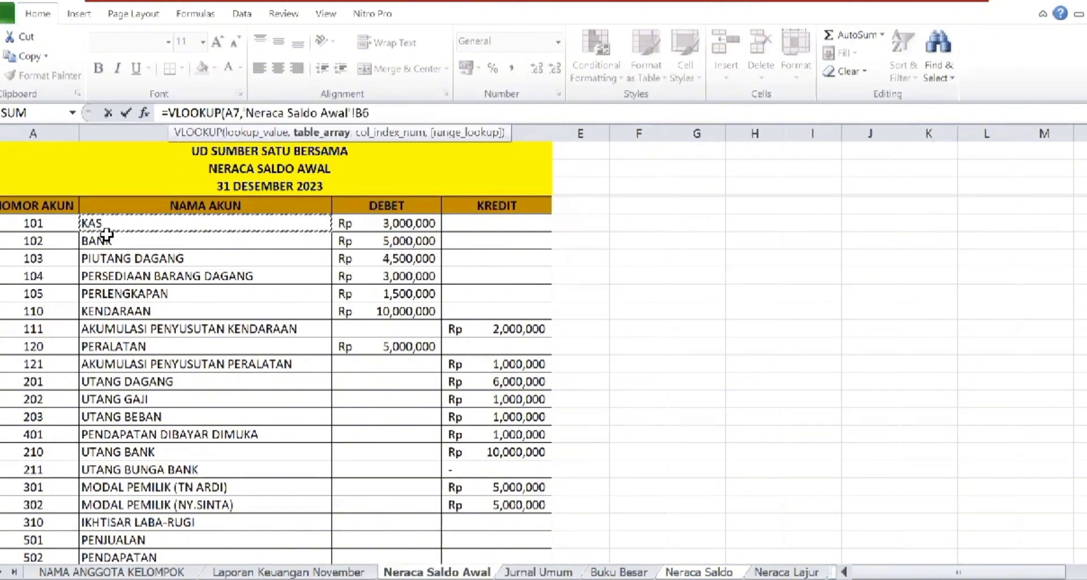
pyautogui.moveTo(93, 222); pyautogui.dragTo(493, 538)
pyautogui.press('Return')
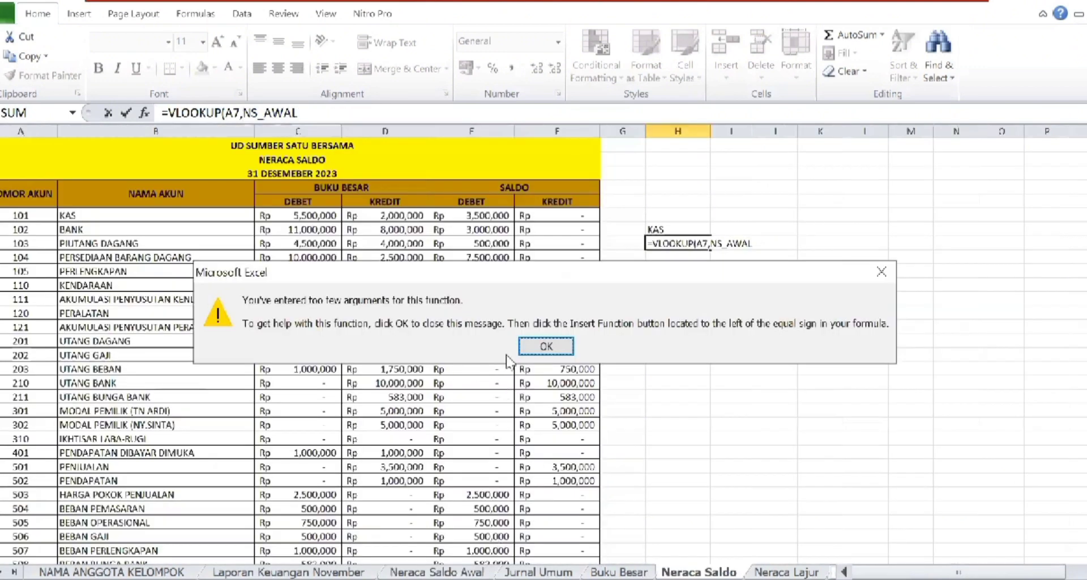
pyautogui.click(546, 346)
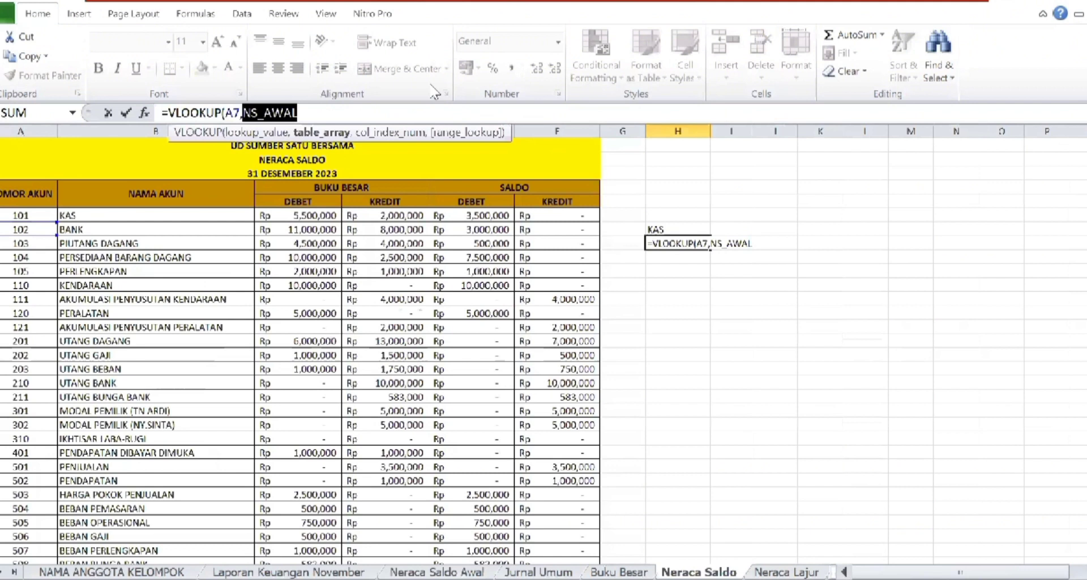
pyautogui.click(361, 113)
pyautogui.write(',2,0')
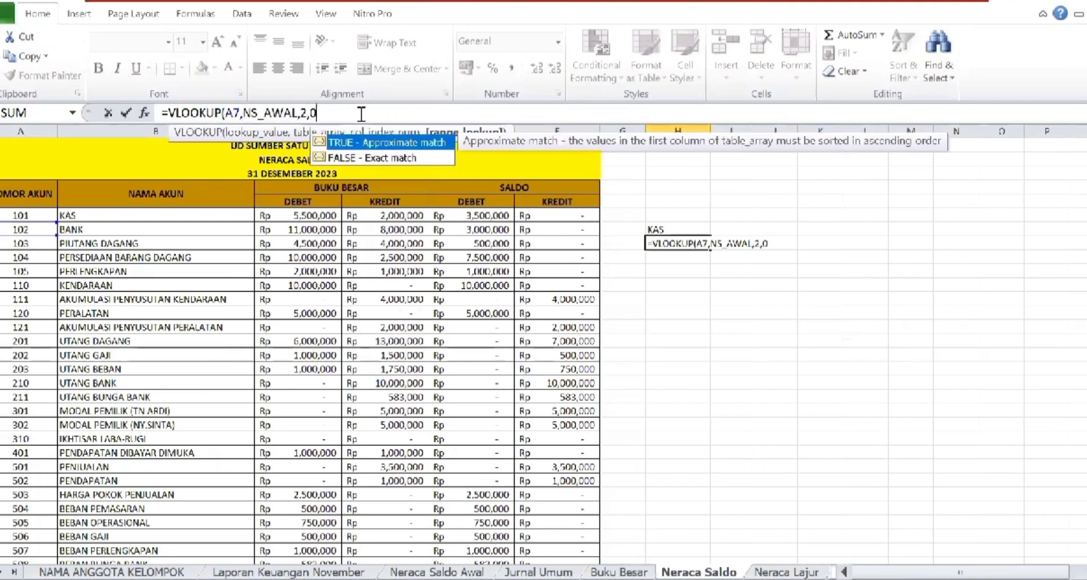
pyautogui.press('Return')
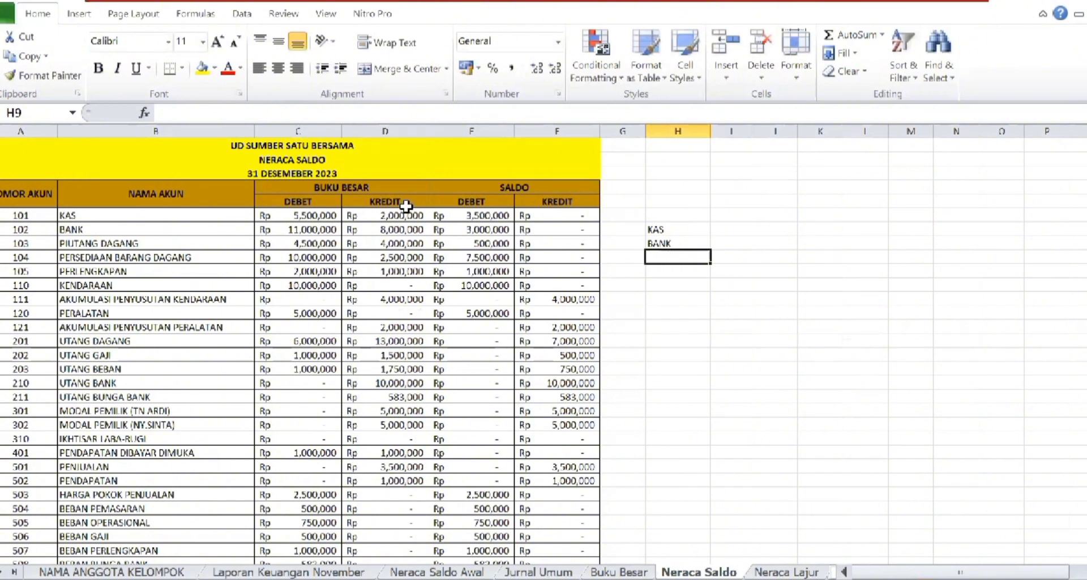
# - Check the Kas debit reference in C6, and start a formula in H10 that refers to the Buku Besar sheet
pyautogui.click(327, 217)
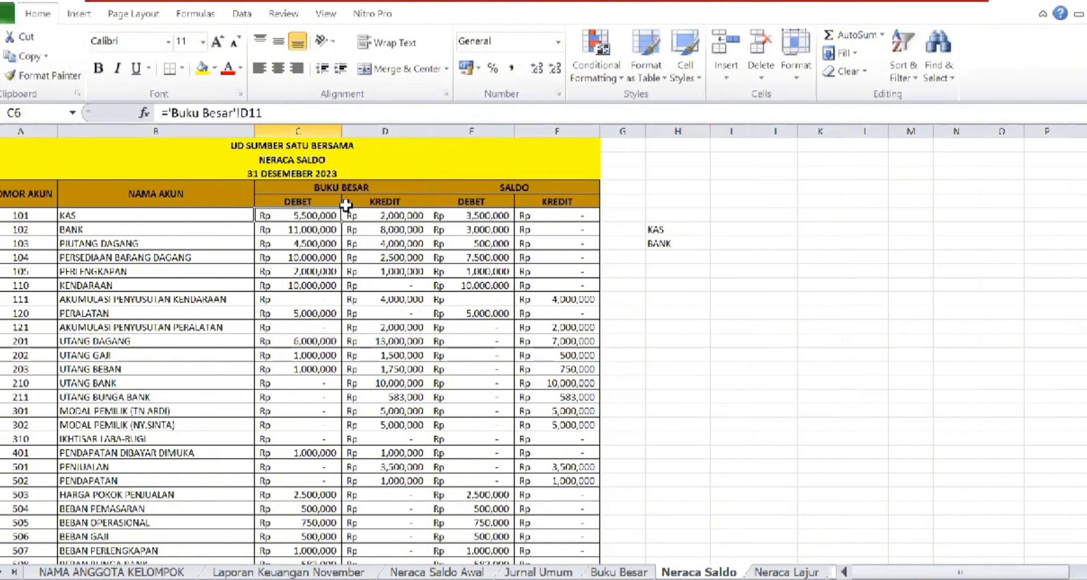
pyautogui.click(453, 238)
pyautogui.click(680, 270)
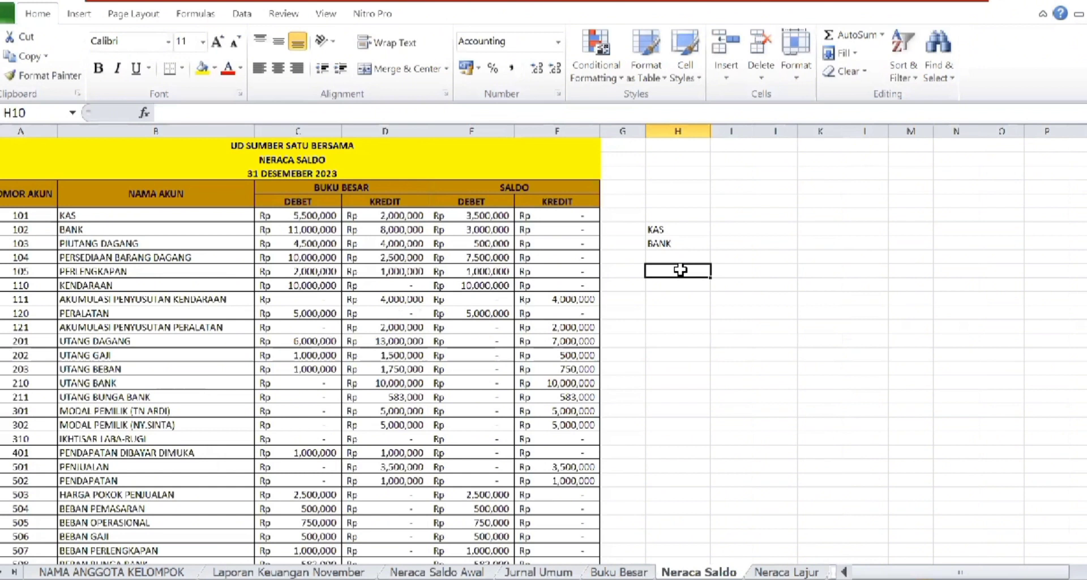
pyautogui.write('=')
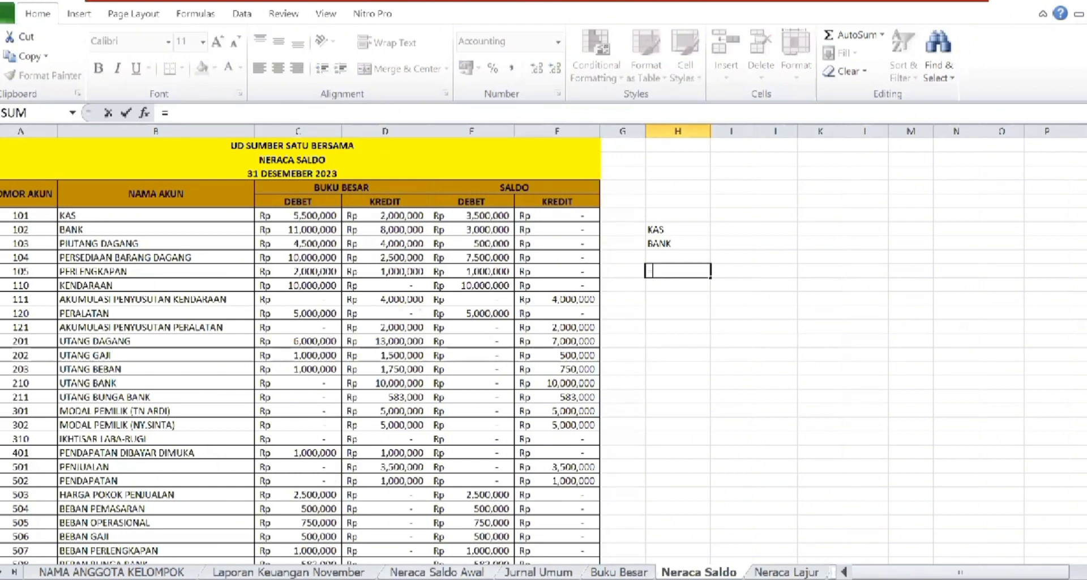
pyautogui.click(619, 572)
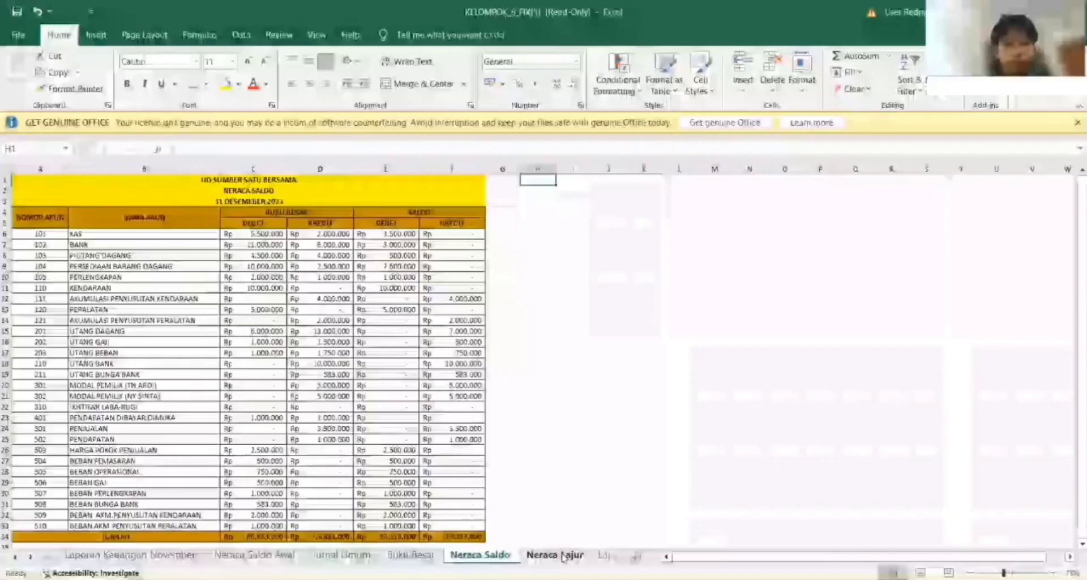
# - Examine how the Kas debit and credit cells C7 and D7 on Neraca Lajur refer to E6 and F6 on Neraca Saldo
pyautogui.click(561, 554)
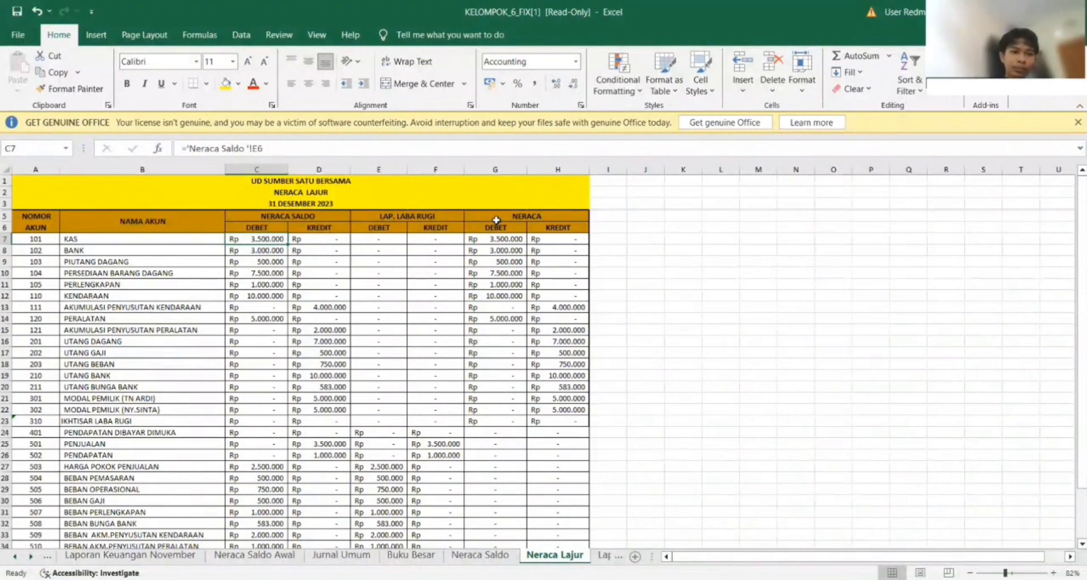
pyautogui.doubleClick(269, 239)
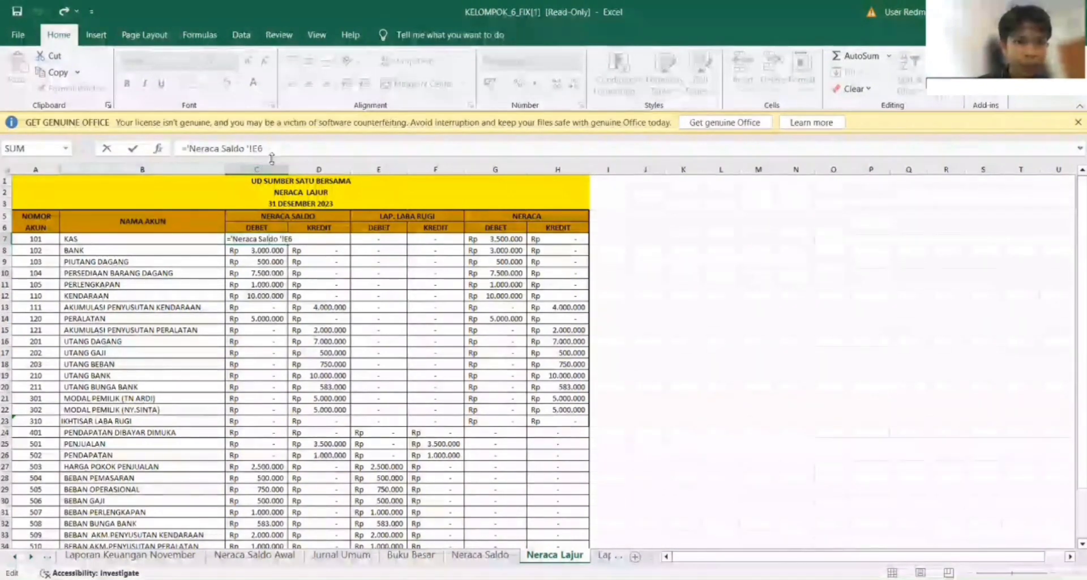
pyautogui.click(473, 556)
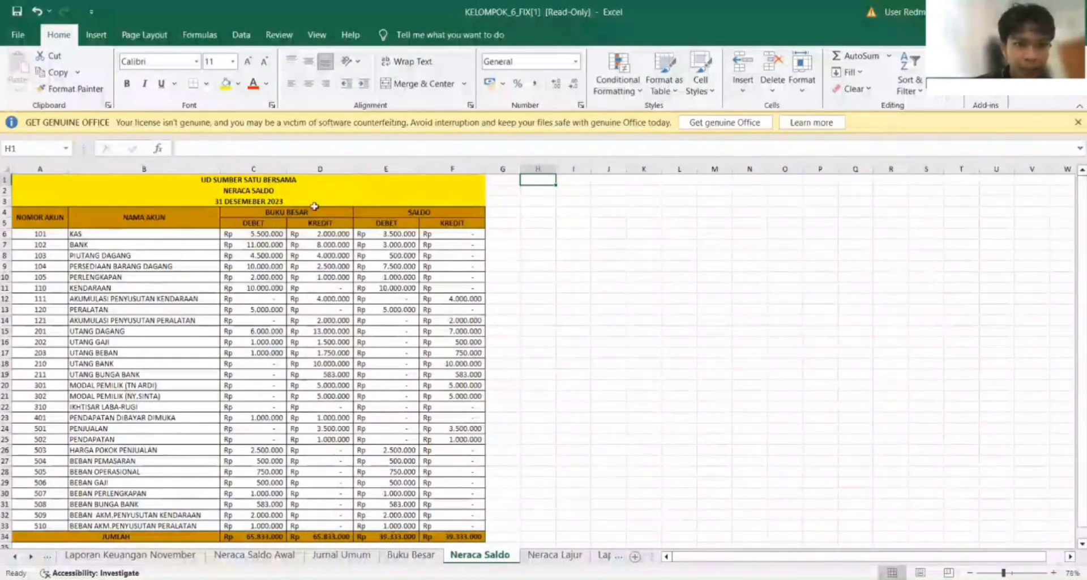
pyautogui.click(376, 237)
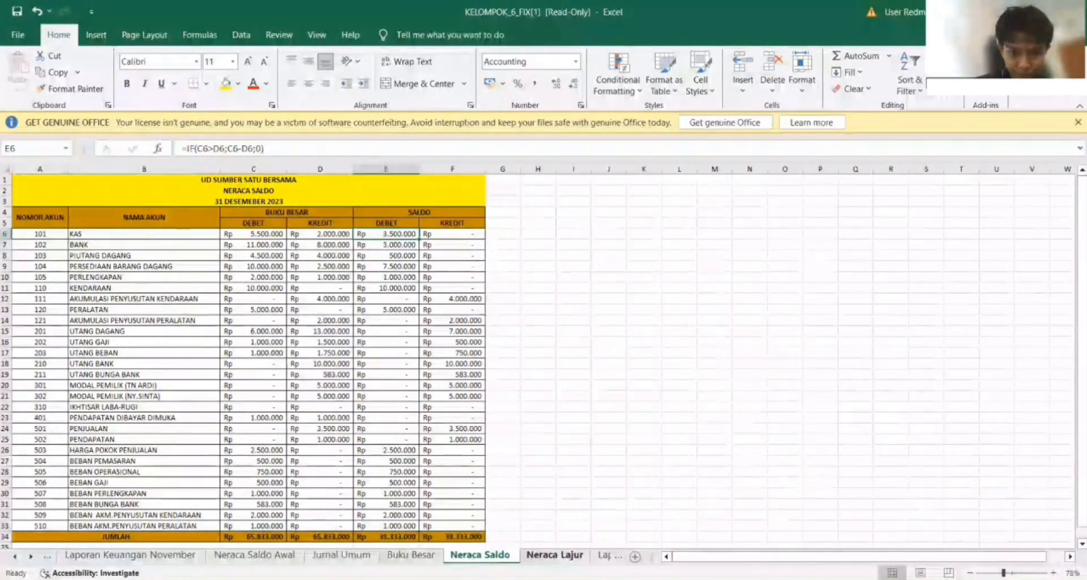
pyautogui.click(549, 559)
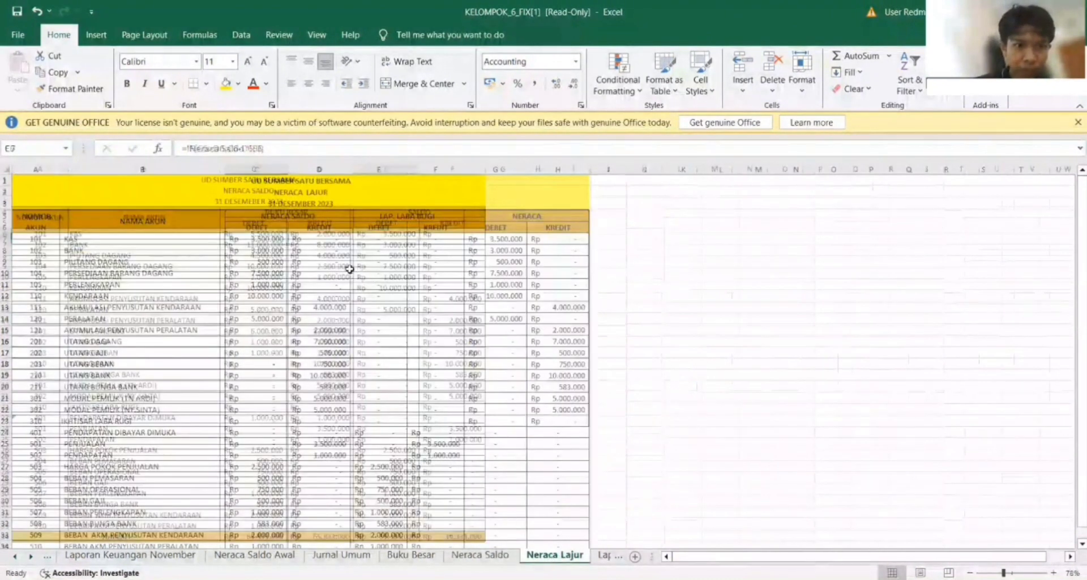
pyautogui.scroll(1, 315, 238)
pyautogui.click(315, 238)
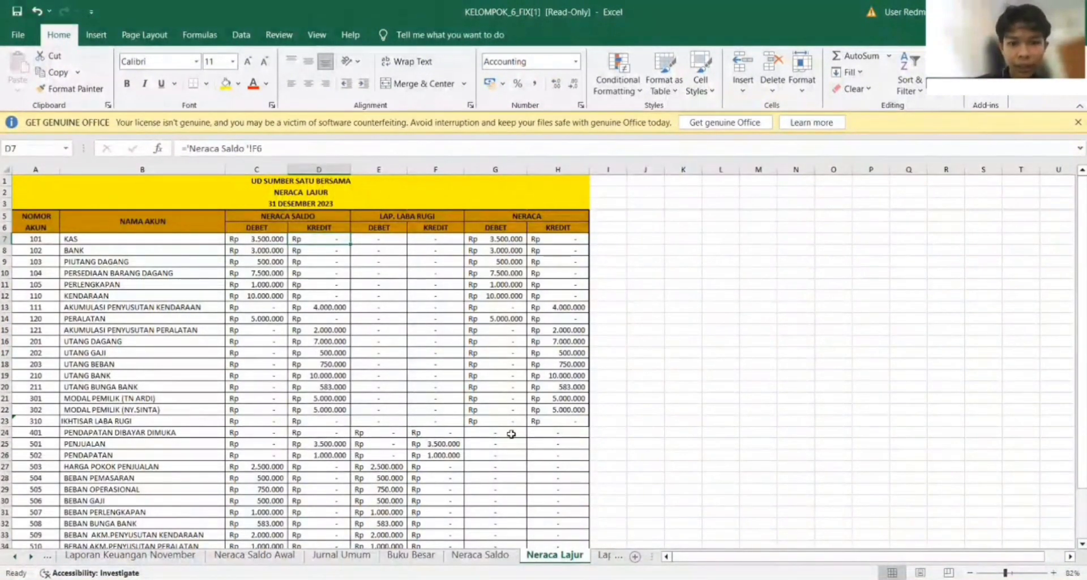
pyautogui.click(482, 555)
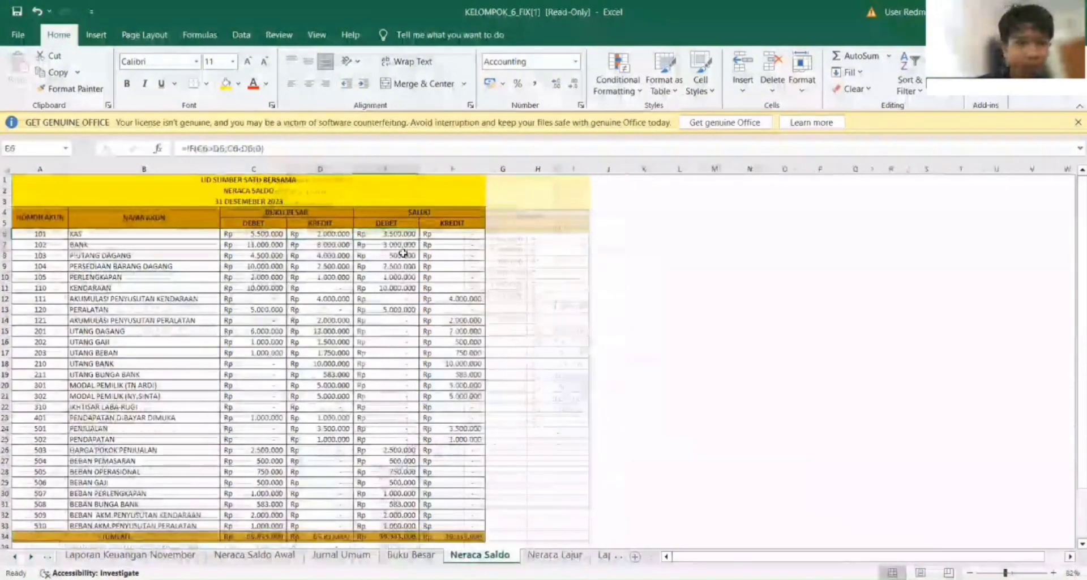
pyautogui.click(445, 232)
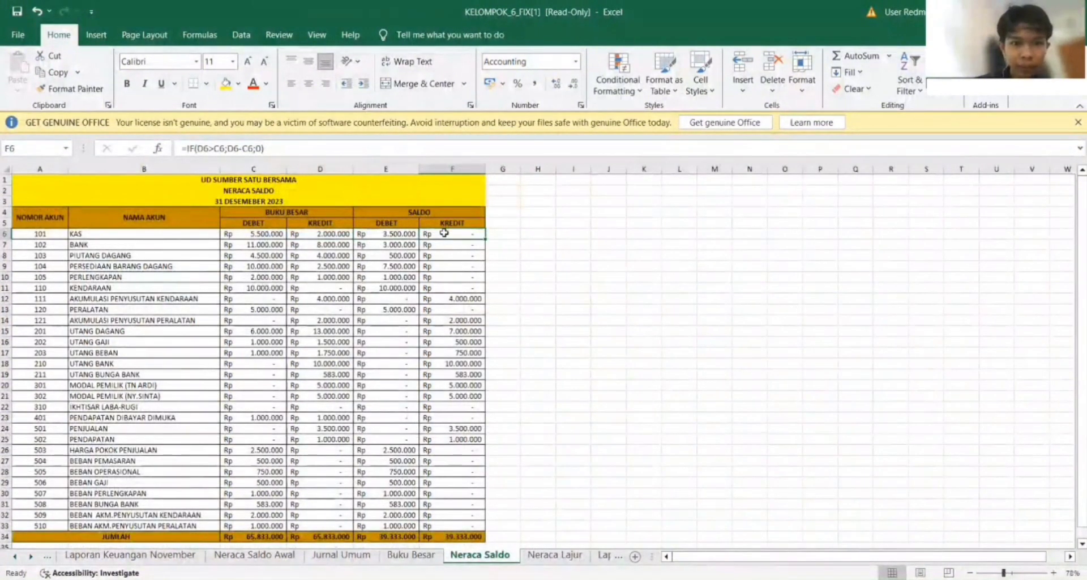
# - Re-enter the Kas debit in C7 of Neraca Lajur as ='Neraca Saldo '!E6 and inspect the credit reference in D7
pyautogui.click(548, 556)
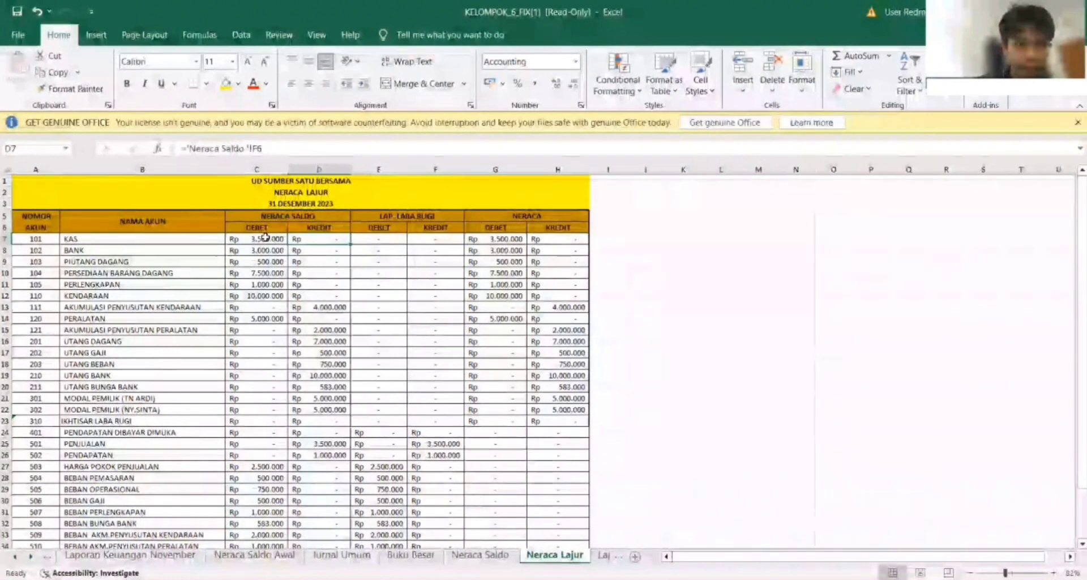
pyautogui.click(265, 237)
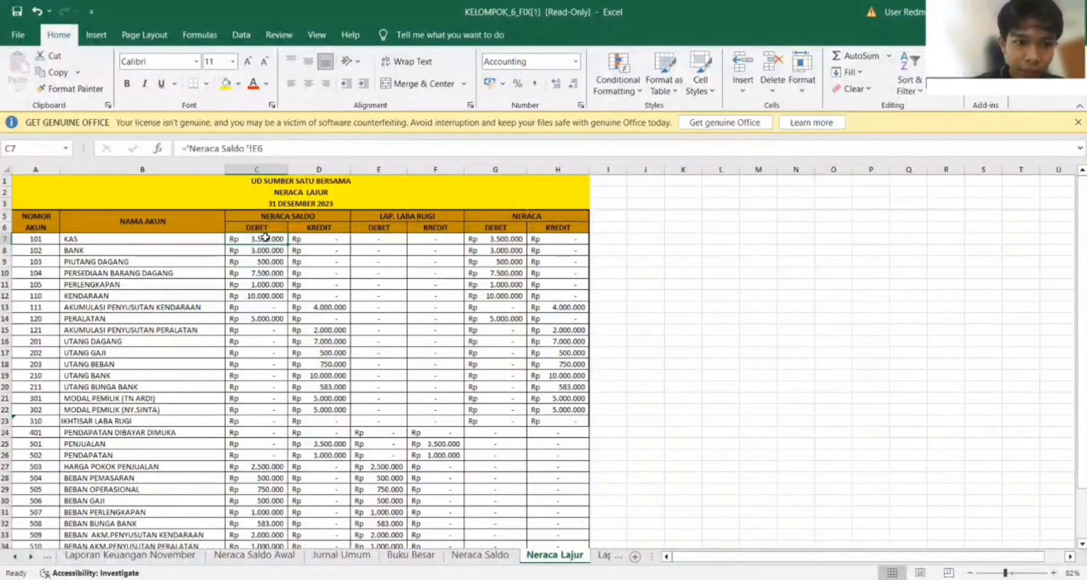
pyautogui.doubleClick(265, 237)
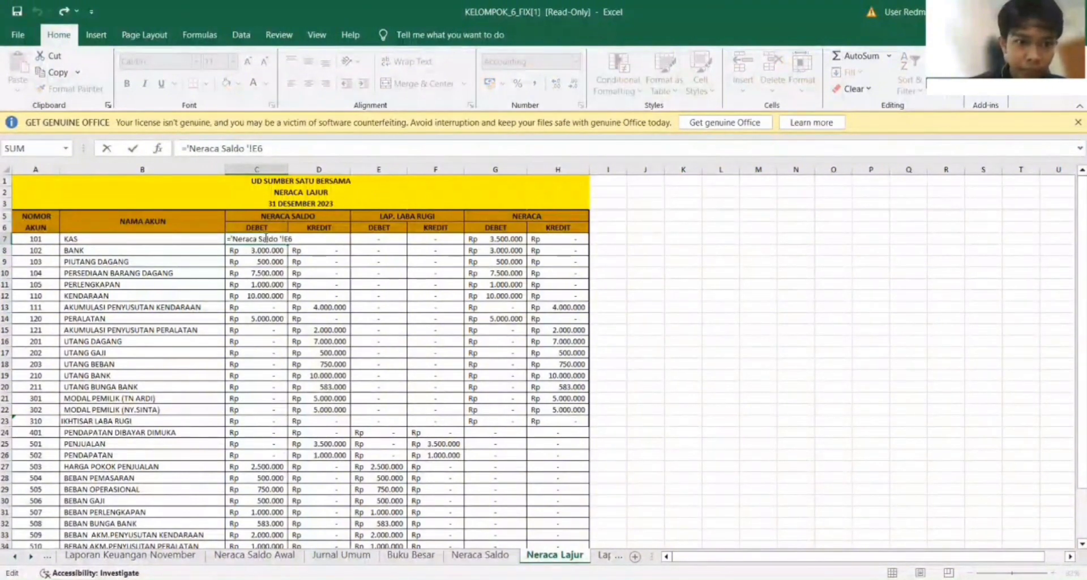
pyautogui.press('BackSpace')
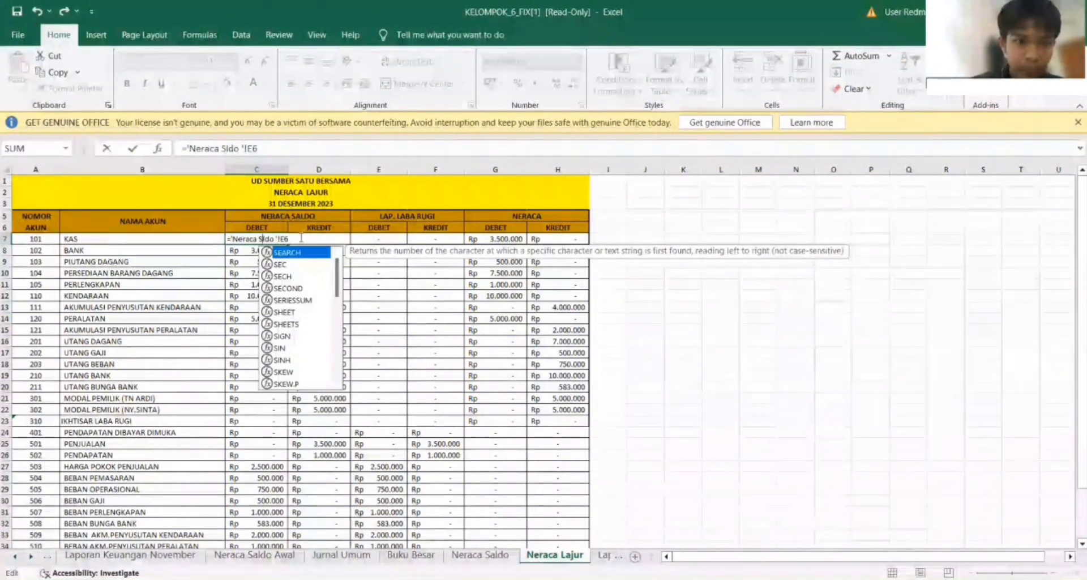
pyautogui.press('Escape')
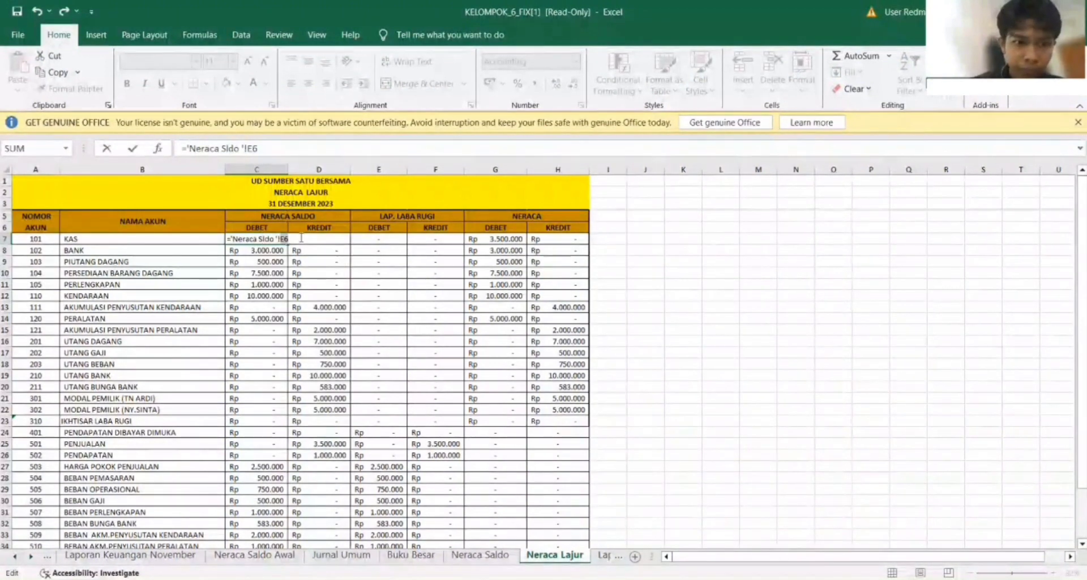
pyautogui.hotkey('shift', 'Home')
pyautogui.press('BackSpace')
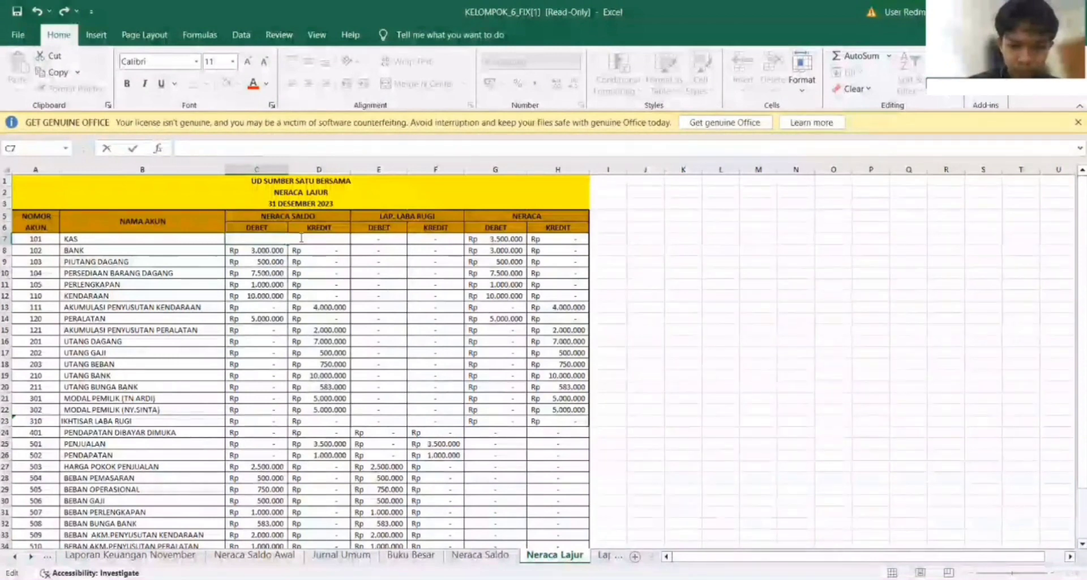
pyautogui.write('=')
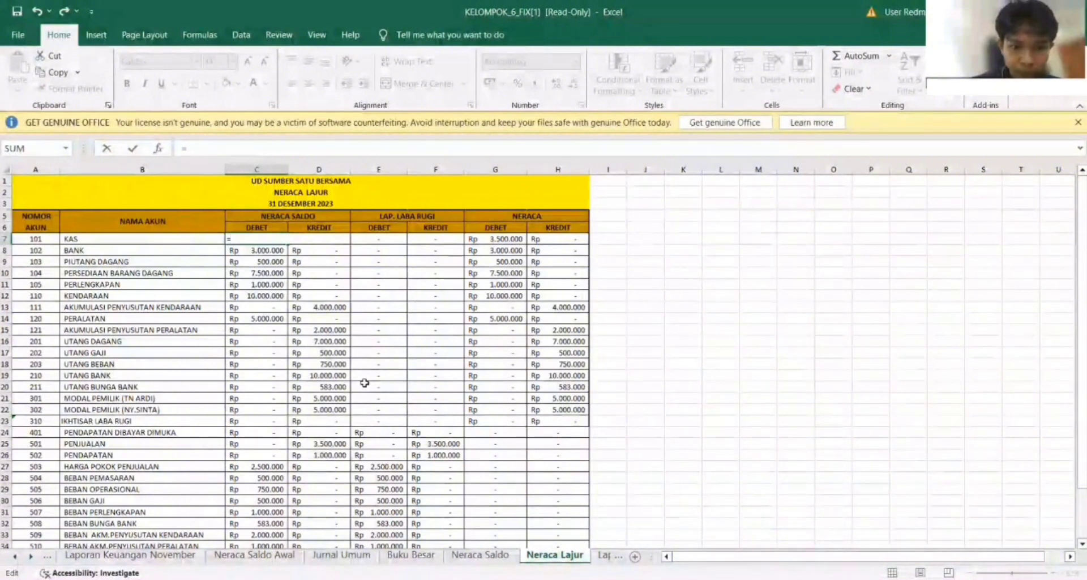
pyautogui.click(480, 554)
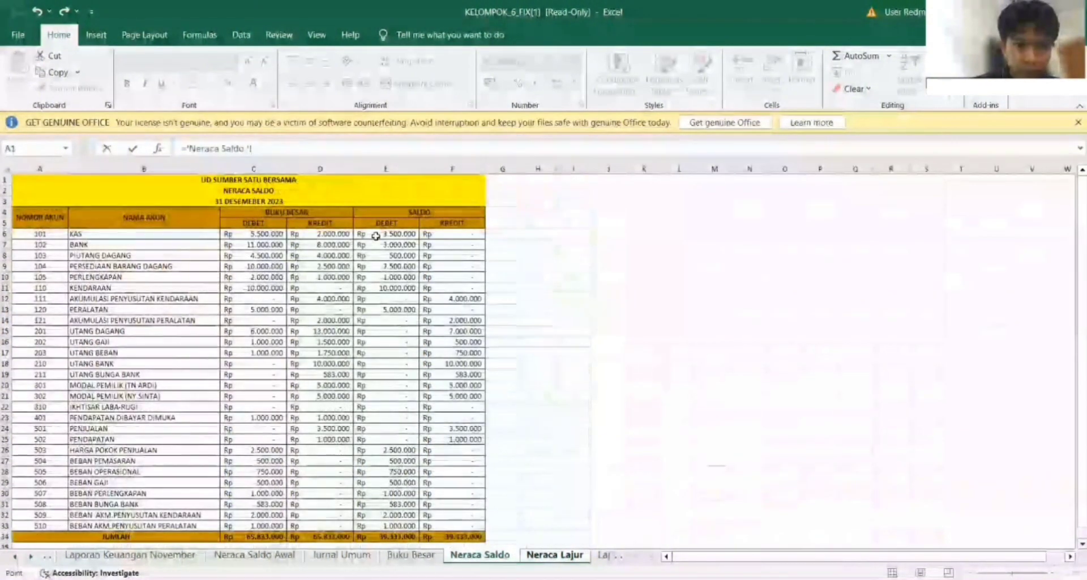
pyautogui.click(375, 235)
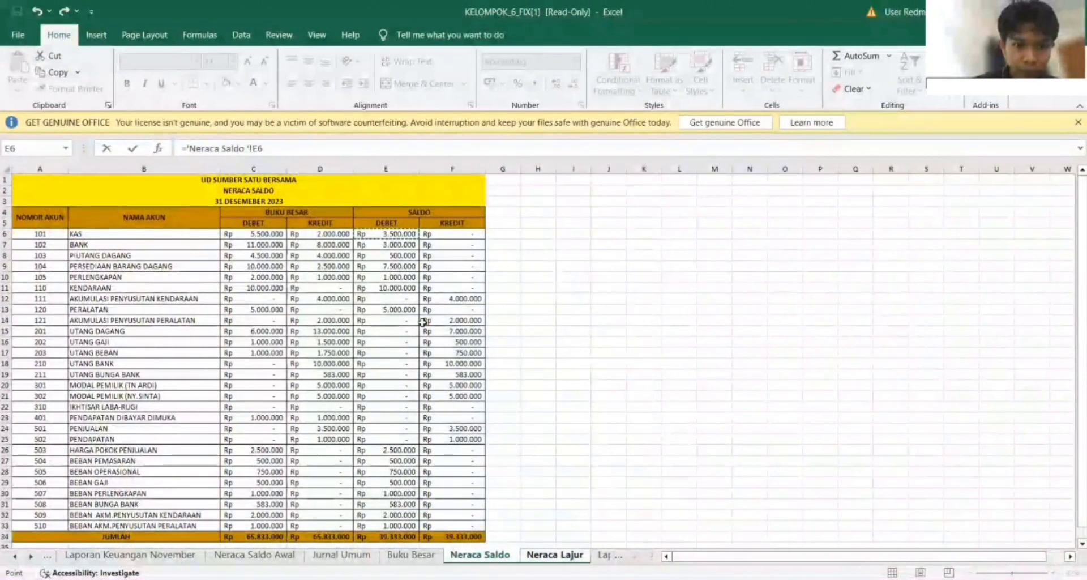
pyautogui.press('Return')
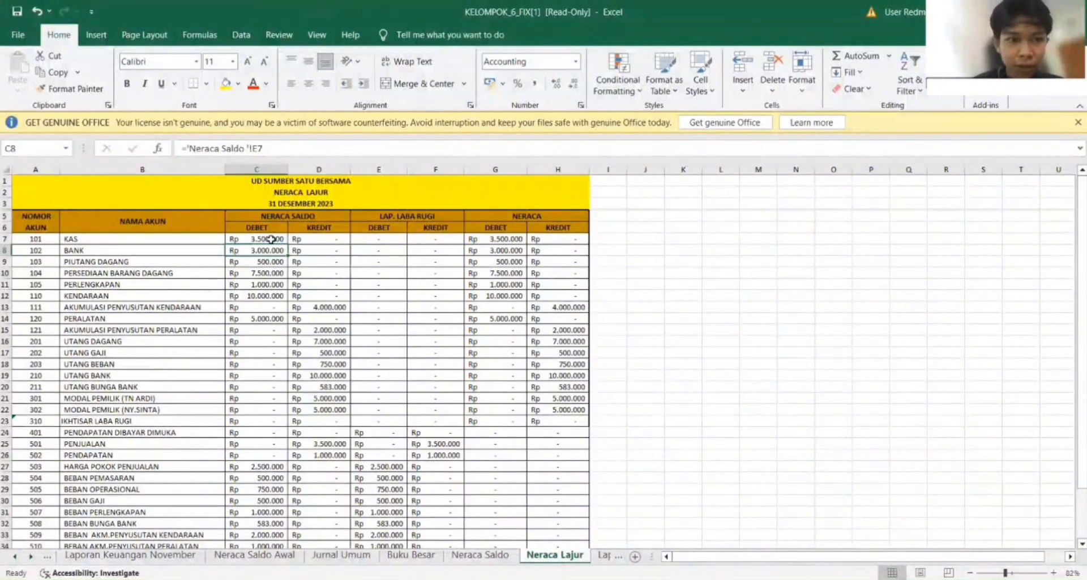
pyautogui.click(326, 242)
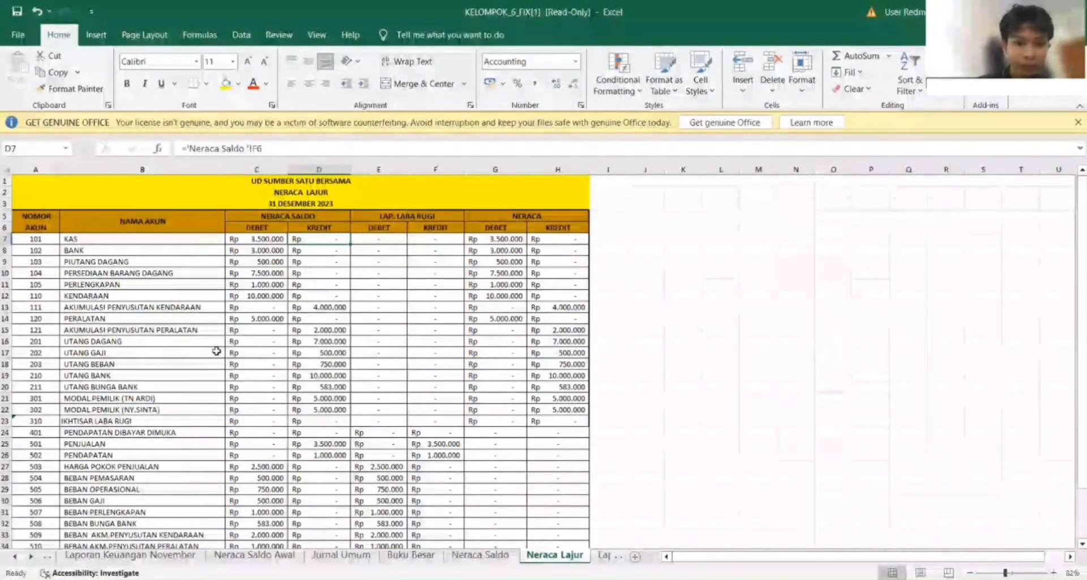
# - Inspect the formula behind the Neraca Saldo debit total in C35 of the JUMLAH row
pyautogui.press('Down')
pyautogui.press('Down')
pyautogui.press('Down')
pyautogui.press('Down')
pyautogui.press('Down')
pyautogui.press('Down')
pyautogui.press('Down')
pyautogui.press('Down')
pyautogui.press('Down')
pyautogui.press('Down')
pyautogui.press('Down')
pyautogui.press('Down')
pyautogui.press('Down')
pyautogui.press('Down')
pyautogui.press('Down')
pyautogui.press('Down')
pyautogui.press('Down')
pyautogui.press('Down')
pyautogui.press('Down')
pyautogui.press('Down')
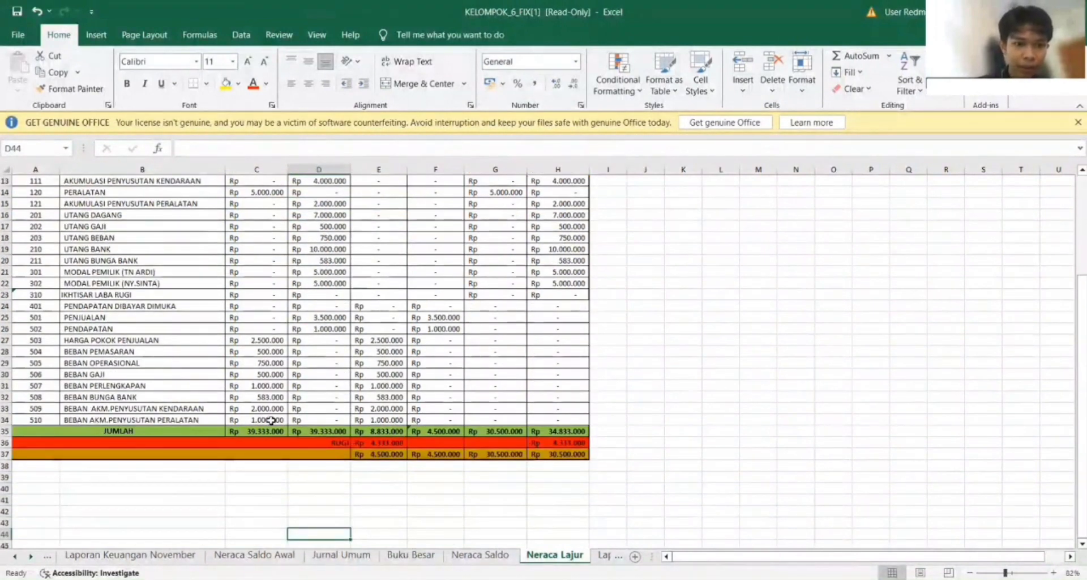
pyautogui.click(252, 431)
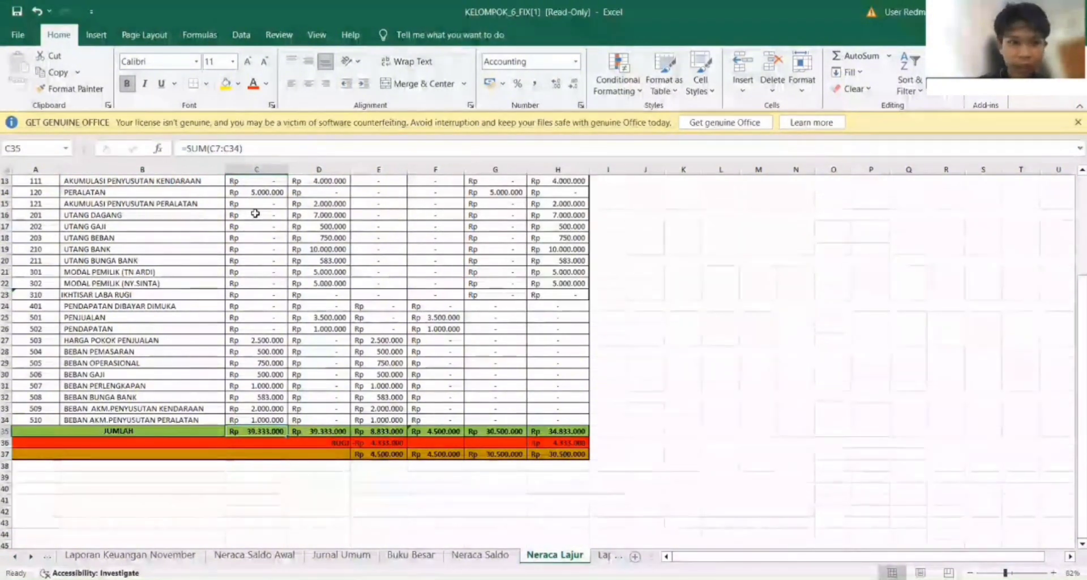
# - Re-enter the Neraca Saldo debit total in C35 as =SUM(C7:C34)
pyautogui.doubleClick(270, 430)
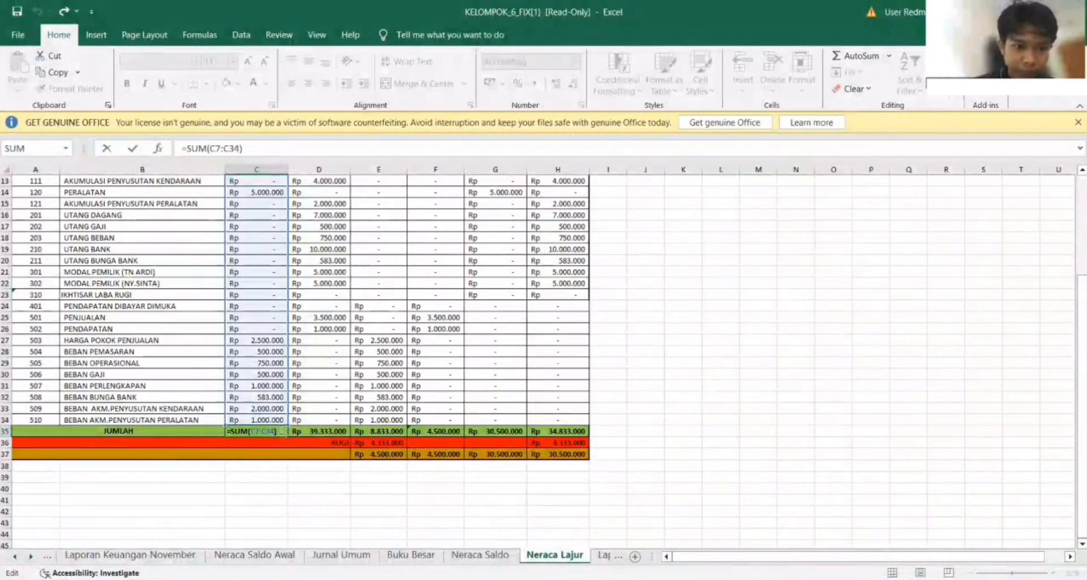
pyautogui.press('BackSpace')
pyautogui.press('BackSpace')
pyautogui.press('BackSpace')
pyautogui.press('BackSpace')
pyautogui.press('BackSpace')
pyautogui.press('BackSpace')
pyautogui.press('BackSpace')
pyautogui.press('BackSpace')
pyautogui.press('BackSpace')
pyautogui.press('BackSpace')
pyautogui.press('BackSpace')
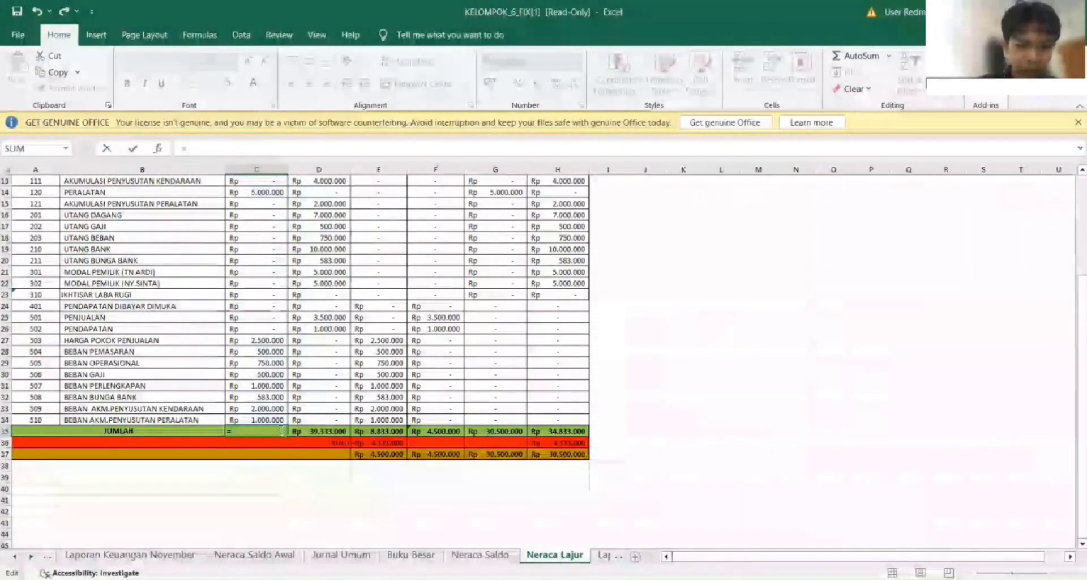
pyautogui.write('sum')
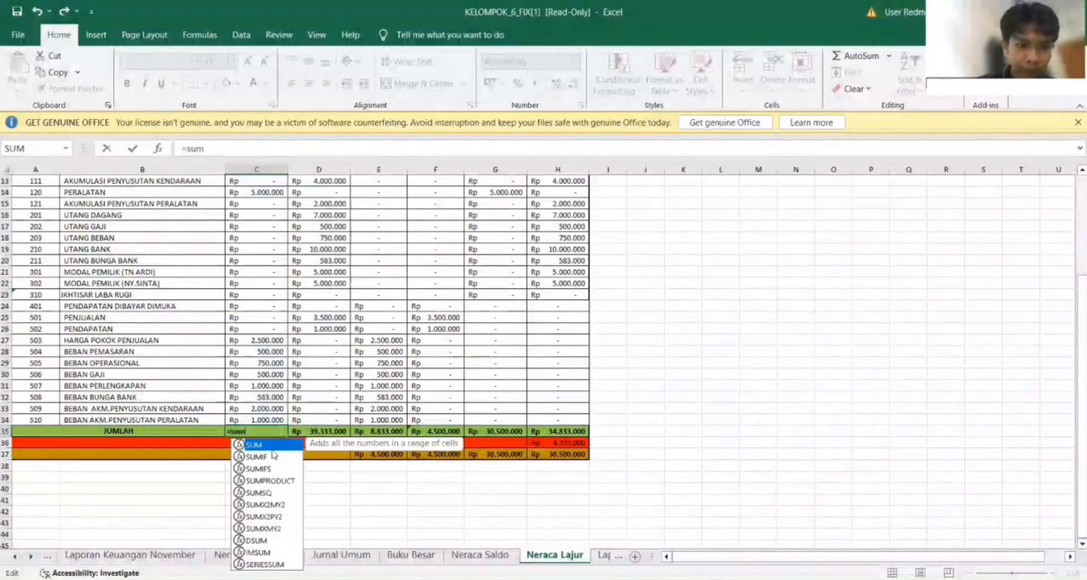
pyautogui.doubleClick(273, 445)
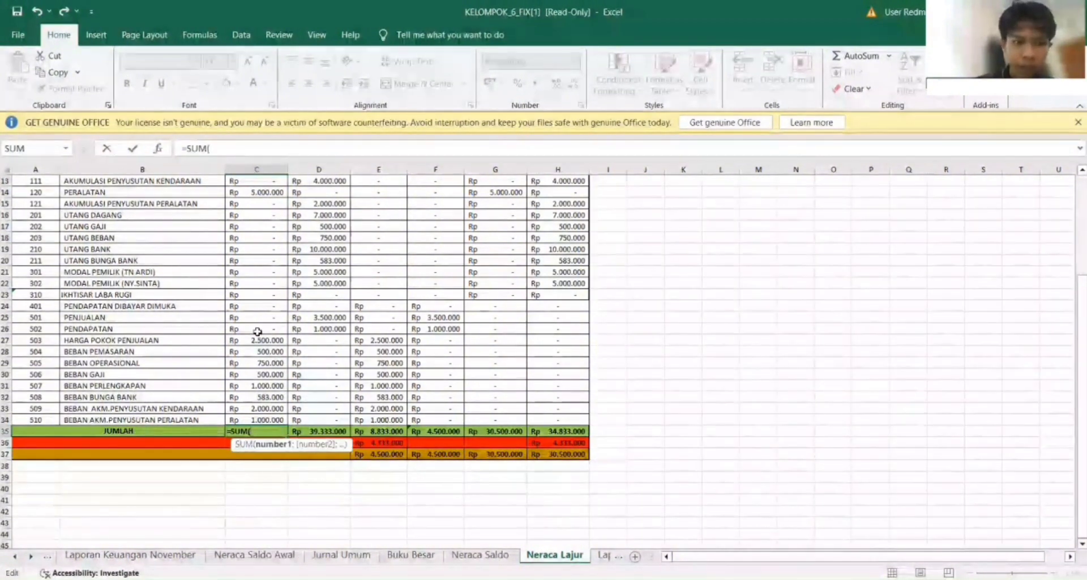
pyautogui.press('Up')
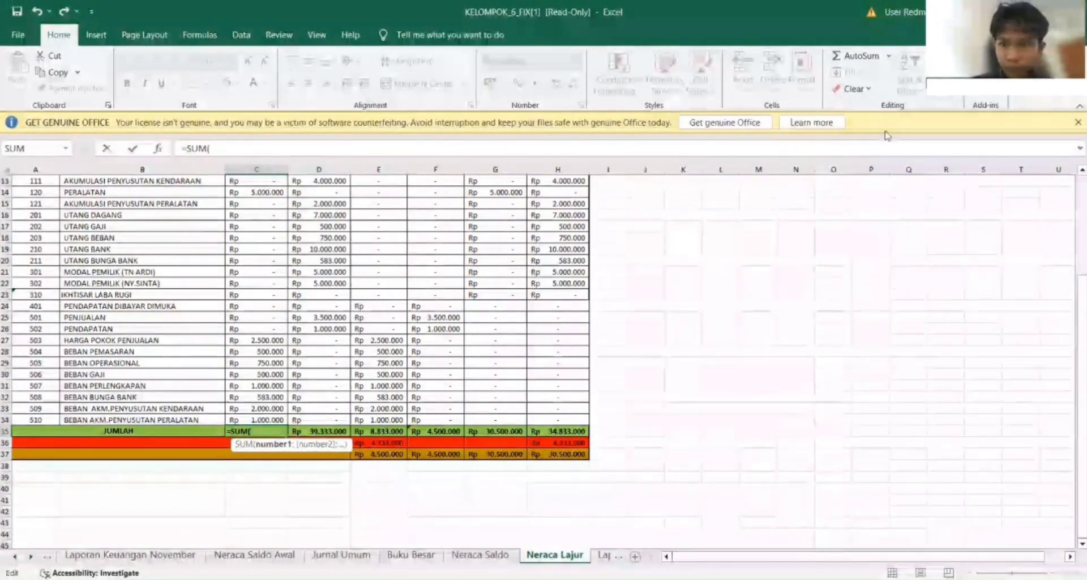
pyautogui.scroll(4, 1073, 170)
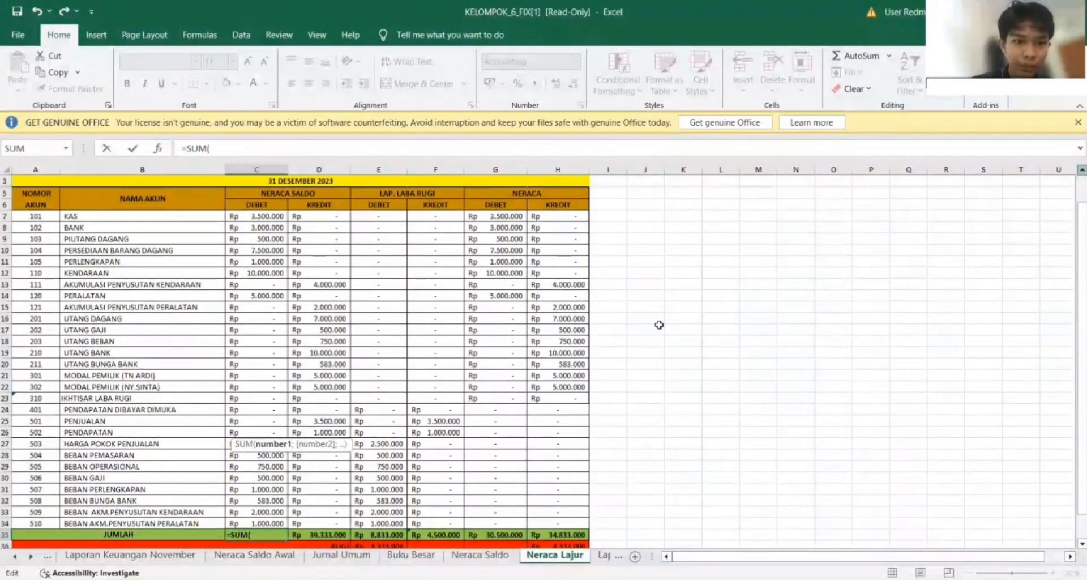
pyautogui.scroll(2, 659, 325)
pyautogui.click(263, 240)
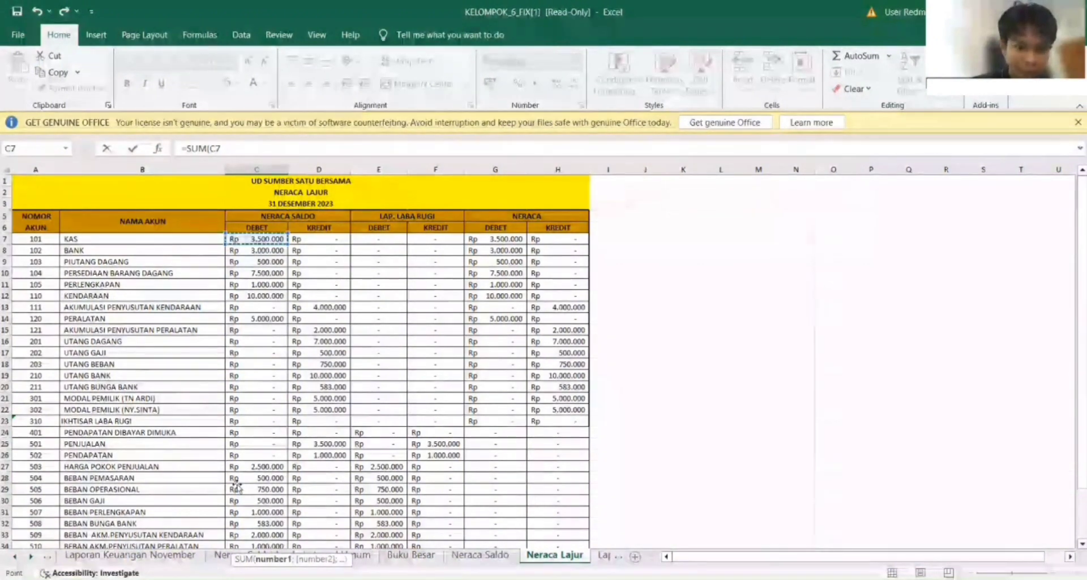
pyautogui.scroll(-2, 244, 488)
pyautogui.keyDown('shift'); pyautogui.click(253, 489); pyautogui.keyUp('shift')
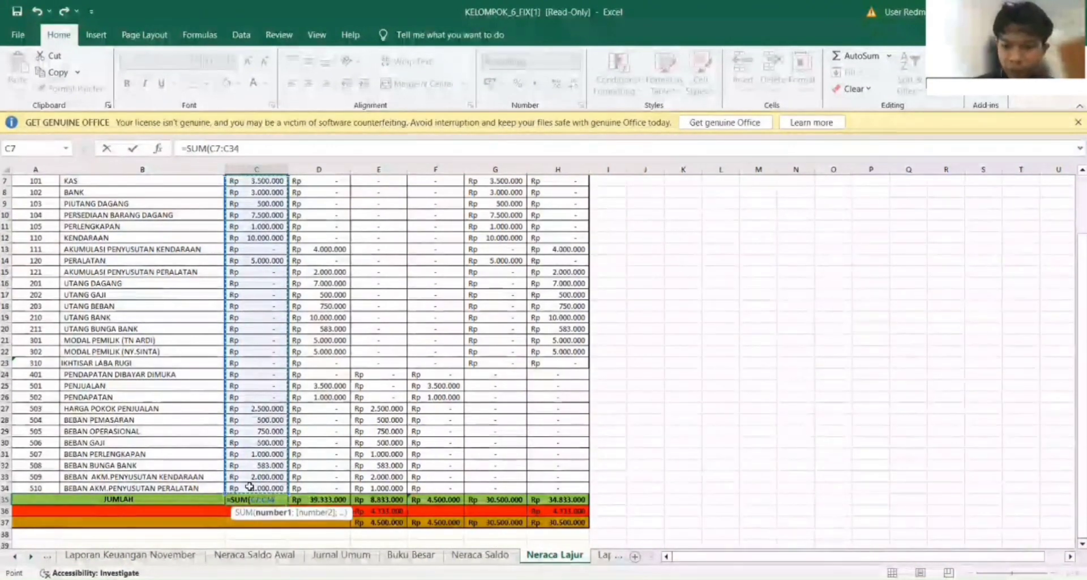
pyautogui.press('Return')
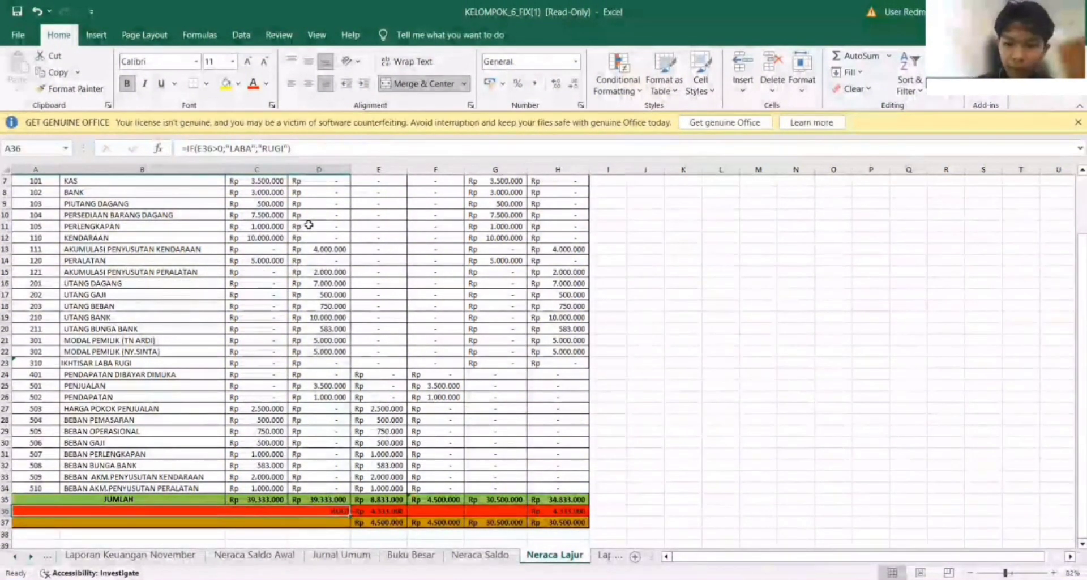
# - Check the formula of the Neraca Saldo credit total in D35 of the JUMLAH row
pyautogui.press('Up')
pyautogui.press('Up')
pyautogui.press('Right')
pyautogui.press('Right')
pyautogui.press('pagedown')
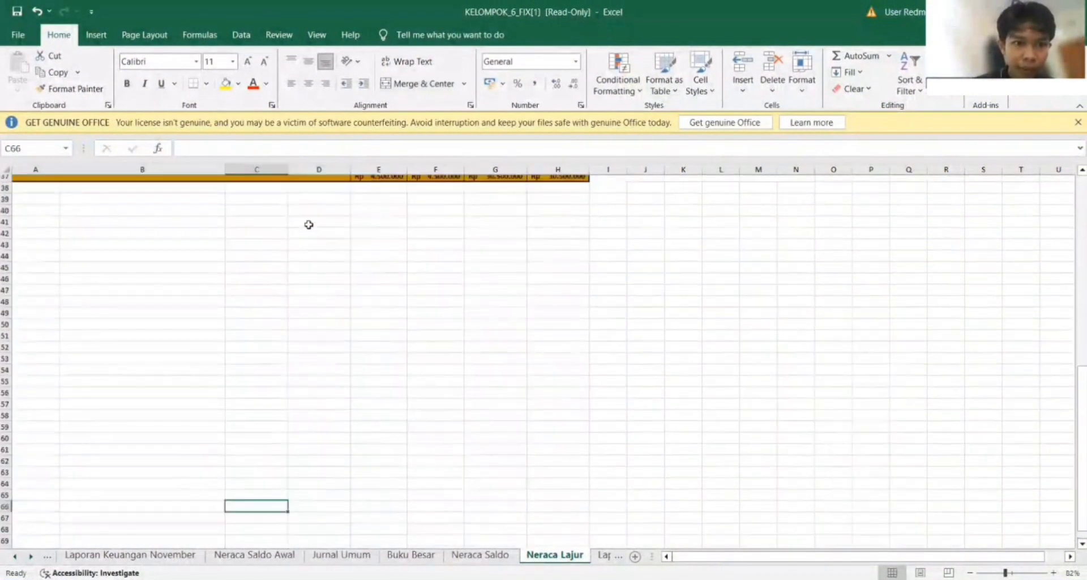
pyautogui.press('Up')
pyautogui.press('Up')
pyautogui.press('Up')
pyautogui.press('Up')
pyautogui.press('Up')
pyautogui.press('Up')
pyautogui.press('Up')
pyautogui.press('Up')
pyautogui.press('Up')
pyautogui.press('Up')
pyautogui.press('Up')
pyautogui.press('Up')
pyautogui.press('Up')
pyautogui.press('Up')
pyautogui.press('Up')
pyautogui.press('Up')
pyautogui.press('Up')
pyautogui.press('Up')
pyautogui.press('Up')
pyautogui.press('Up')
pyautogui.press('Up')
pyautogui.press('Up')
pyautogui.press('Up')
pyautogui.press('Up')
pyautogui.press('Up')
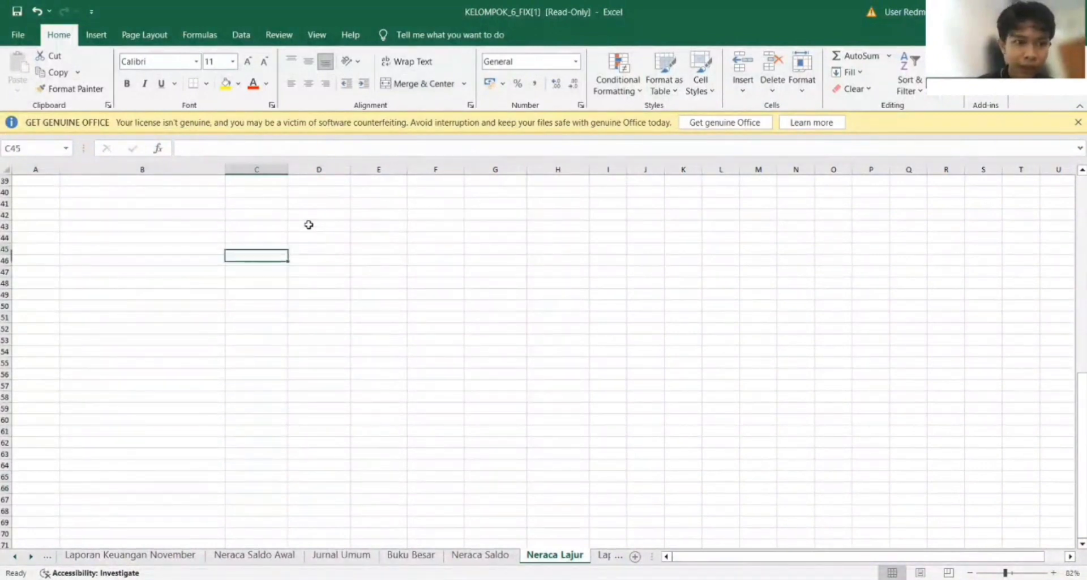
pyautogui.hotkey('ctrl', 'Home')
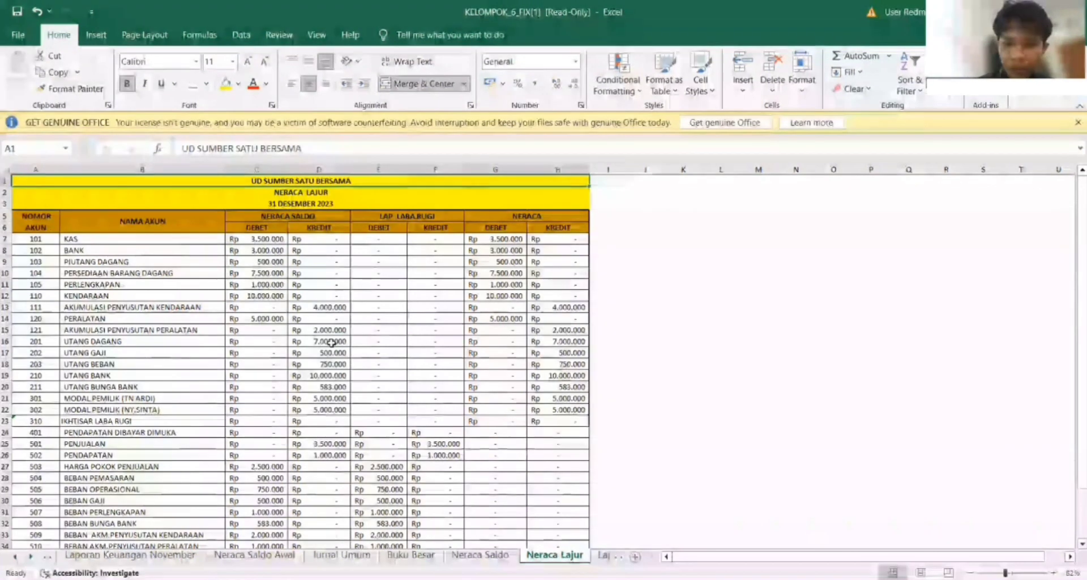
pyautogui.press('Down')
pyautogui.press('Down')
pyautogui.press('Down')
pyautogui.press('Down')
pyautogui.press('Down')
pyautogui.press('Down')
pyautogui.press('Down')
pyautogui.press('Down')
pyautogui.press('Down')
pyautogui.press('Down')
pyautogui.press('Down')
pyautogui.press('Down')
pyautogui.press('Down')
pyautogui.press('Down')
pyautogui.press('Down')
pyautogui.press('Down')
pyautogui.press('Down')
pyautogui.press('Down')
pyautogui.press('Down')
pyautogui.press('Down')
pyautogui.press('Down')
pyautogui.press('Down')
pyautogui.press('Down')
pyautogui.press('Down')
pyautogui.press('Down')
pyautogui.press('Down')
pyautogui.press('Down')
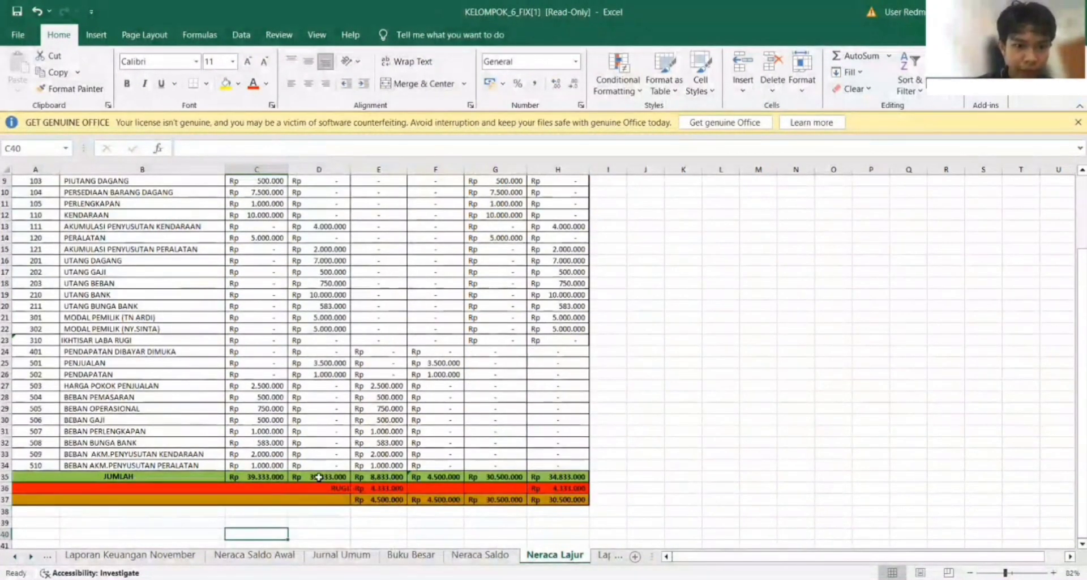
pyautogui.click(320, 477)
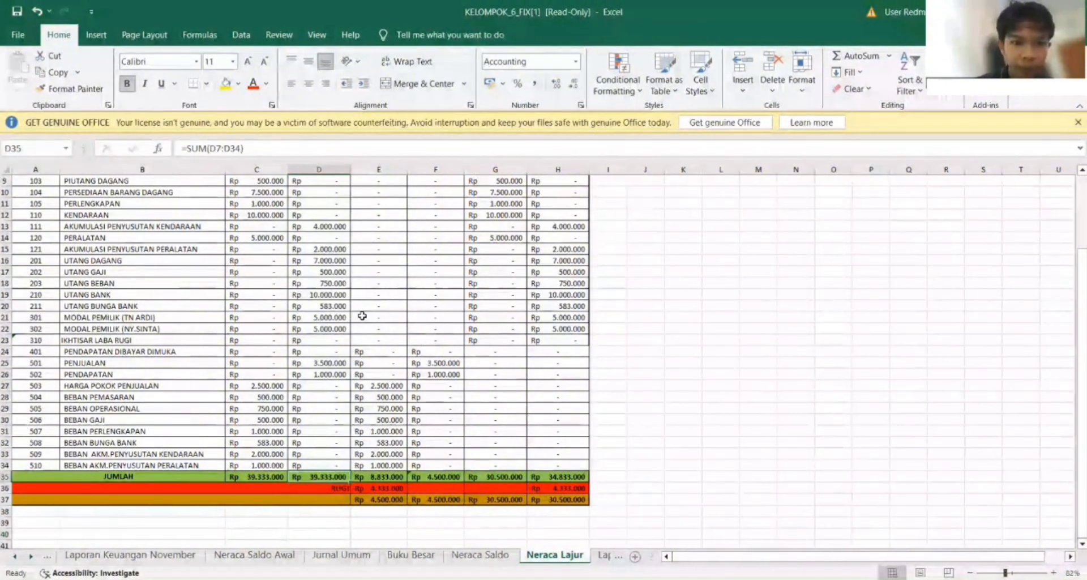
# - Examine the Lap. Laba Rugi debit formulas in E27 and E24, their source cell C24, and the credit formulas in F24 and F25
pyautogui.click(367, 385)
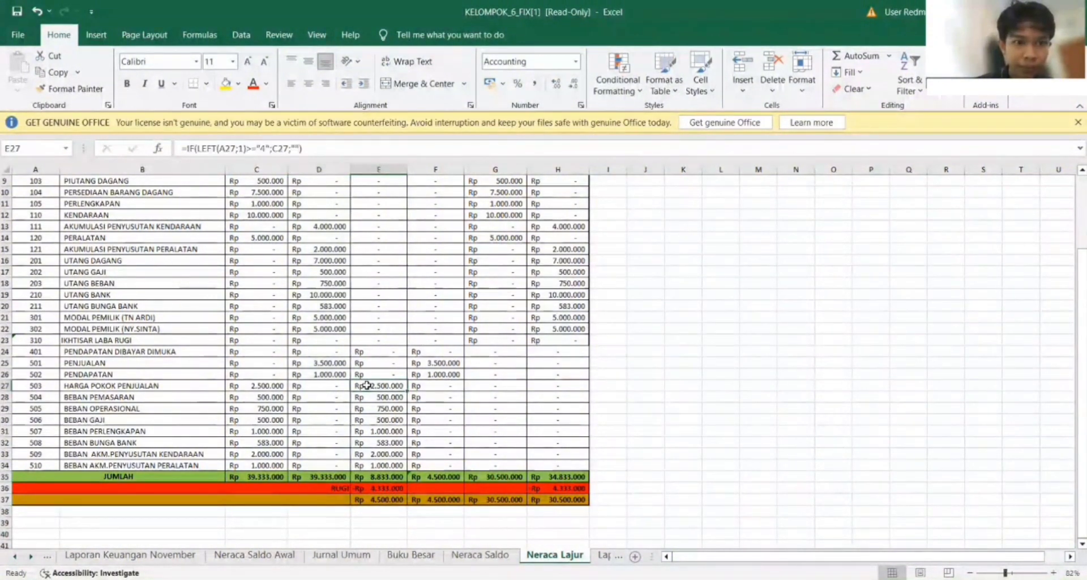
pyautogui.press('Up')
pyautogui.press('Up')
pyautogui.press('Up')
pyautogui.press('Up')
pyautogui.press('Up')
pyautogui.press('Up')
pyautogui.press('Up')
pyautogui.press('Up')
pyautogui.press('Up')
pyautogui.press('Up')
pyautogui.press('Up')
pyautogui.press('Up')
pyautogui.press('Up')
pyautogui.press('Up')
pyautogui.press('Up')
pyautogui.press('Up')
pyautogui.press('Up')
pyautogui.press('Up')
pyautogui.press('Up')
pyautogui.press('Up')
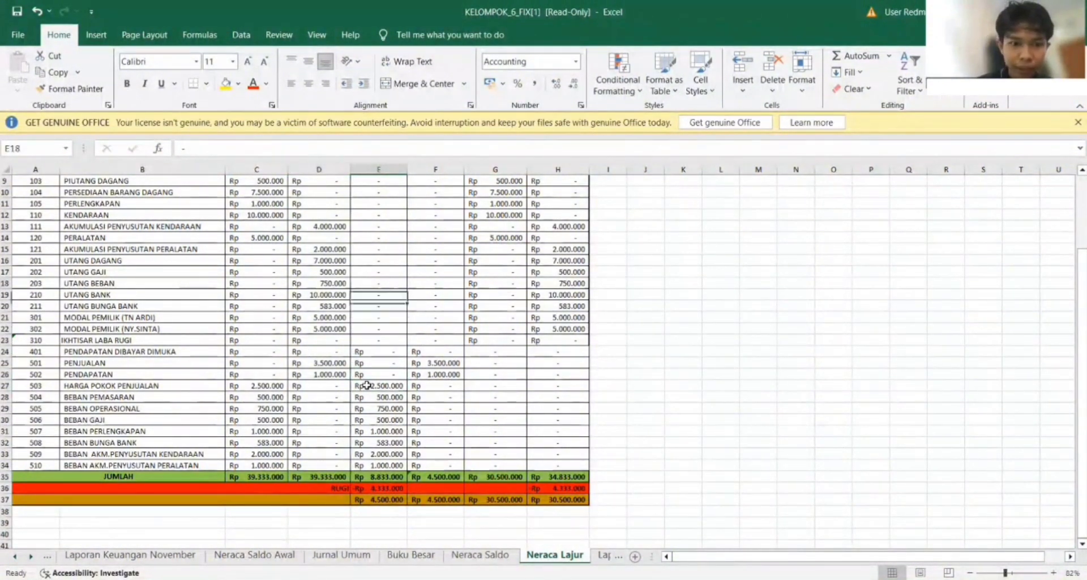
pyautogui.press('Up')
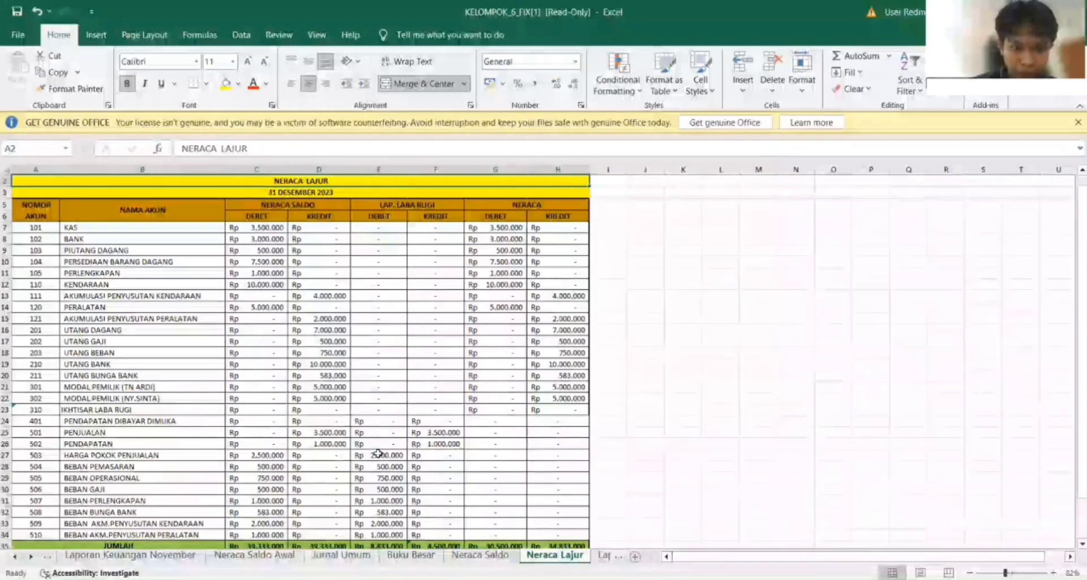
pyautogui.click(380, 423)
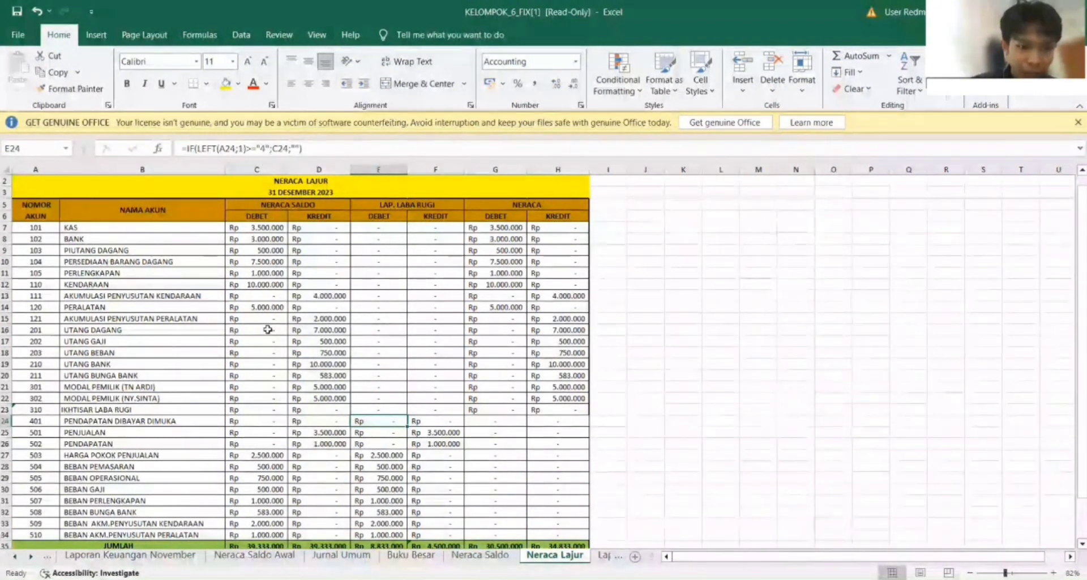
pyautogui.click(264, 421)
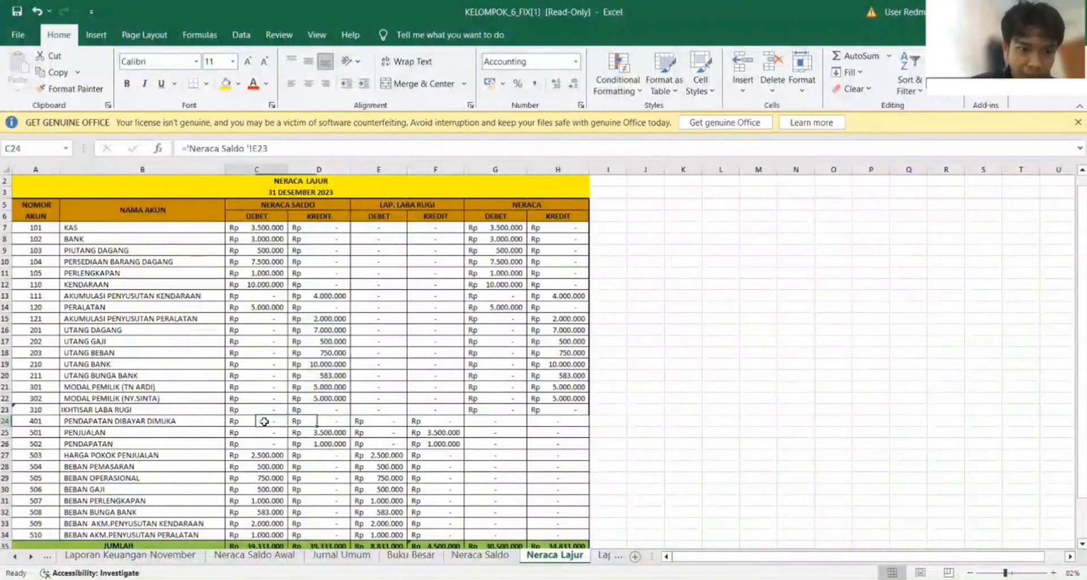
pyautogui.click(362, 421)
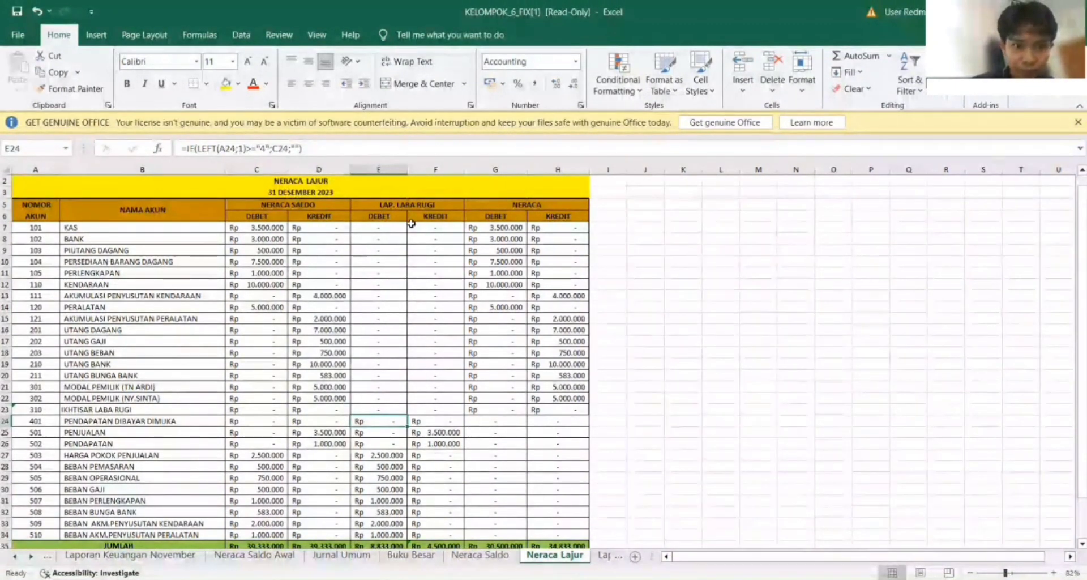
pyautogui.click(428, 421)
pyautogui.click(431, 432)
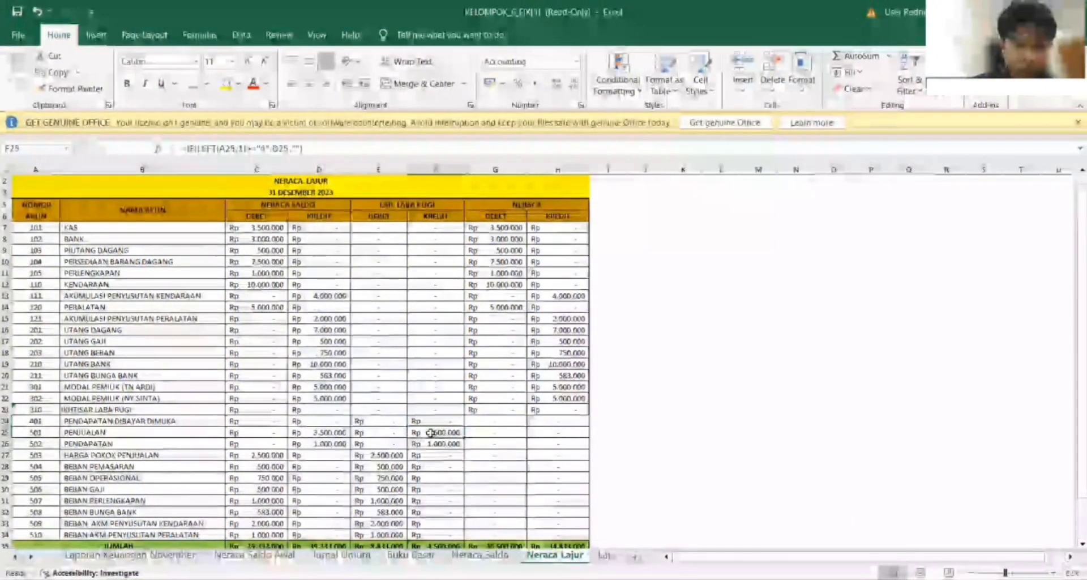
# - Examine the Kas debit formula in G7 of the Neraca columns and its source cell C7
pyautogui.click(508, 229)
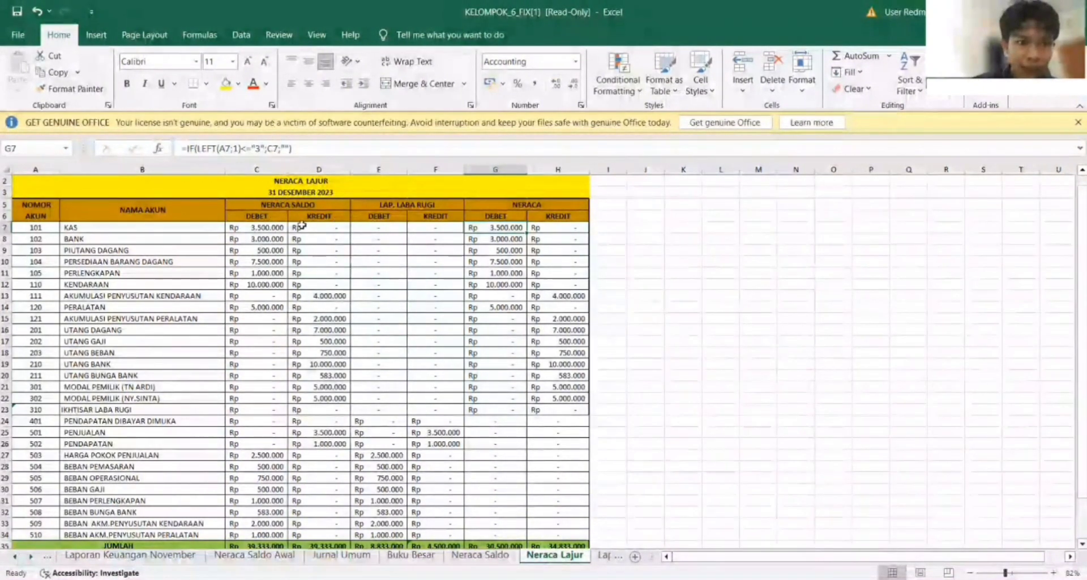
pyautogui.click(269, 228)
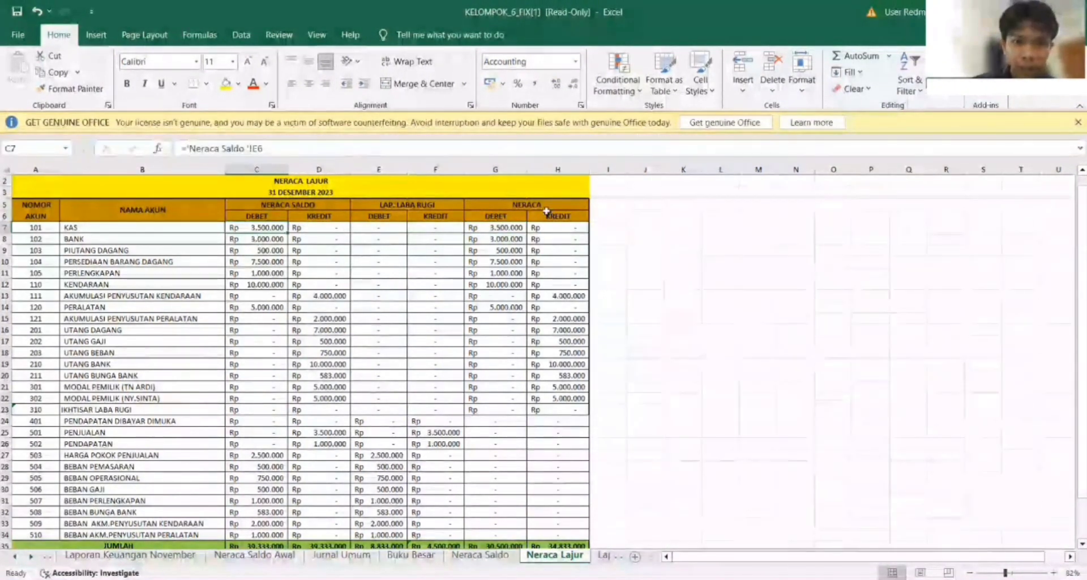
pyautogui.click(507, 228)
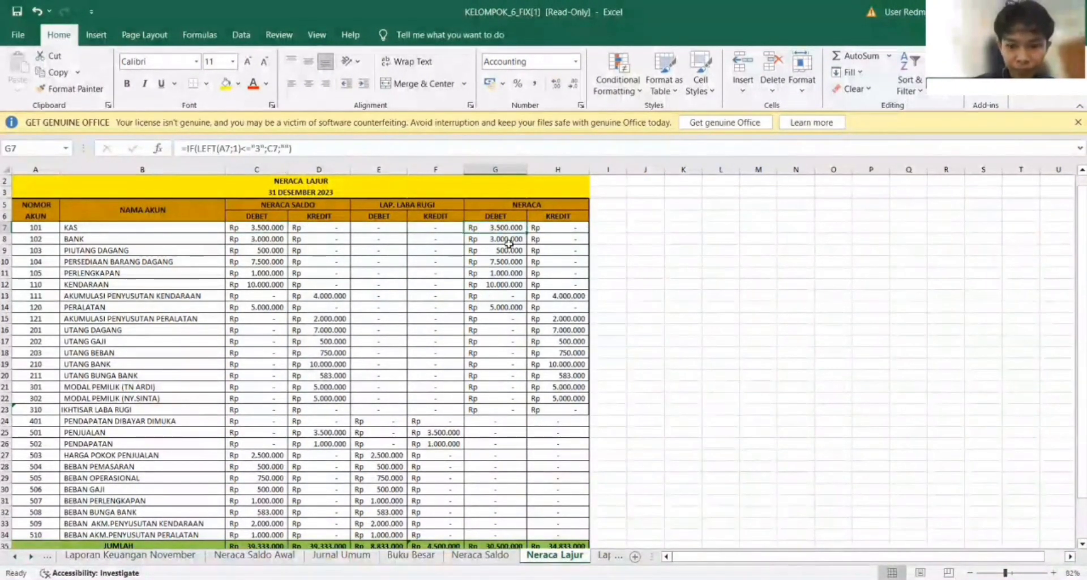
# - Inspect the JUMLAH row formulas in E35 to H35 for the Lap. Laba Rugi and Neraca debit and credit columns
pyautogui.press('Down')
pyautogui.press('Down')
pyautogui.press('Down')
pyautogui.press('Down')
pyautogui.press('Down')
pyautogui.press('Down')
pyautogui.press('Down')
pyautogui.press('Down')
pyautogui.press('Down')
pyautogui.press('Down')
pyautogui.press('Down')
pyautogui.press('Down')
pyautogui.press('Down')
pyautogui.press('Down')
pyautogui.press('Down')
pyautogui.press('Down')
pyautogui.press('Down')
pyautogui.press('Down')
pyautogui.press('Down')
pyautogui.press('Down')
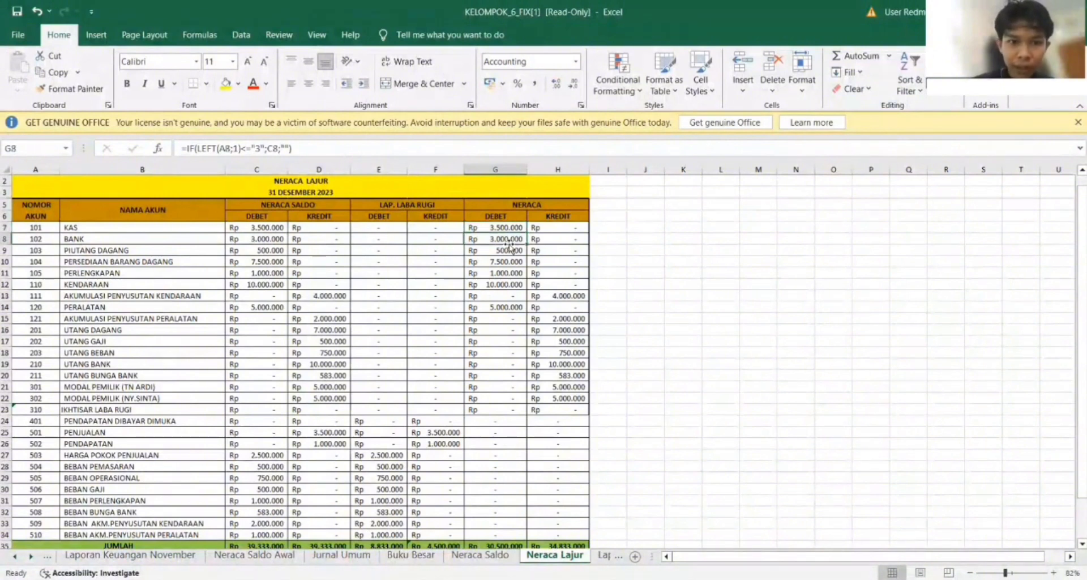
pyautogui.press('Down')
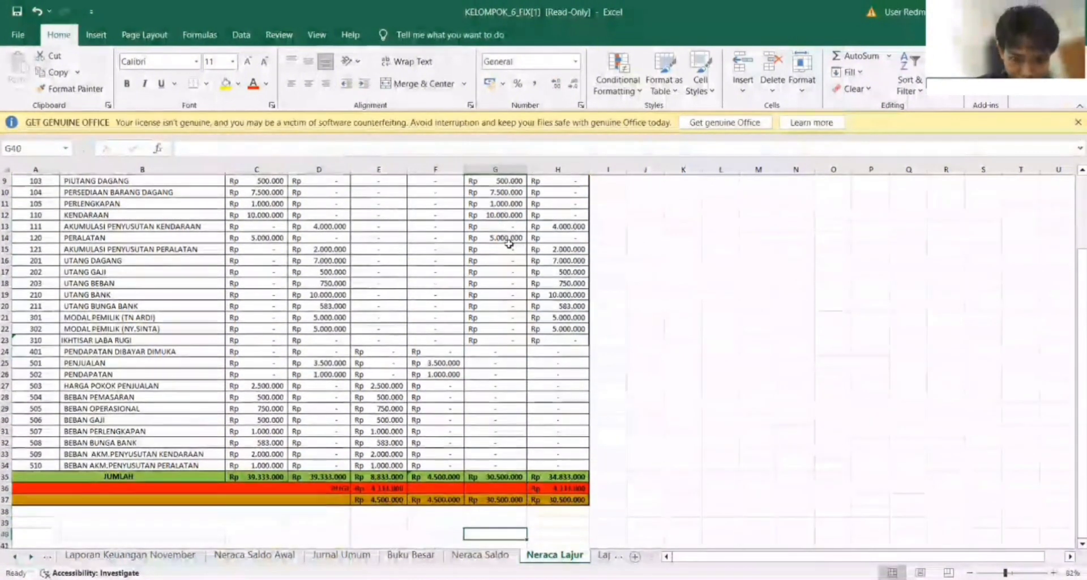
pyautogui.click(367, 480)
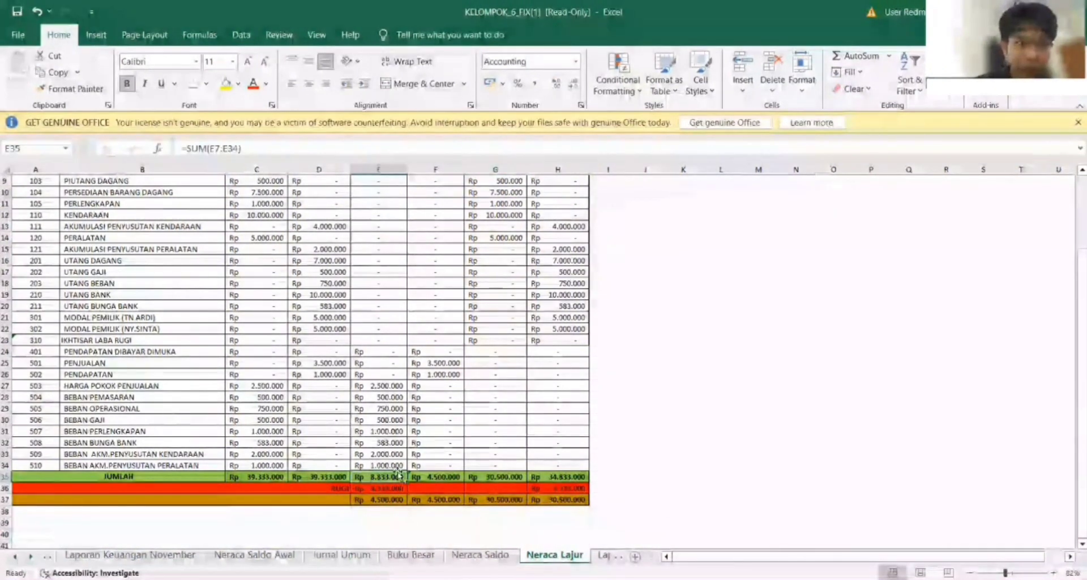
pyautogui.click(439, 479)
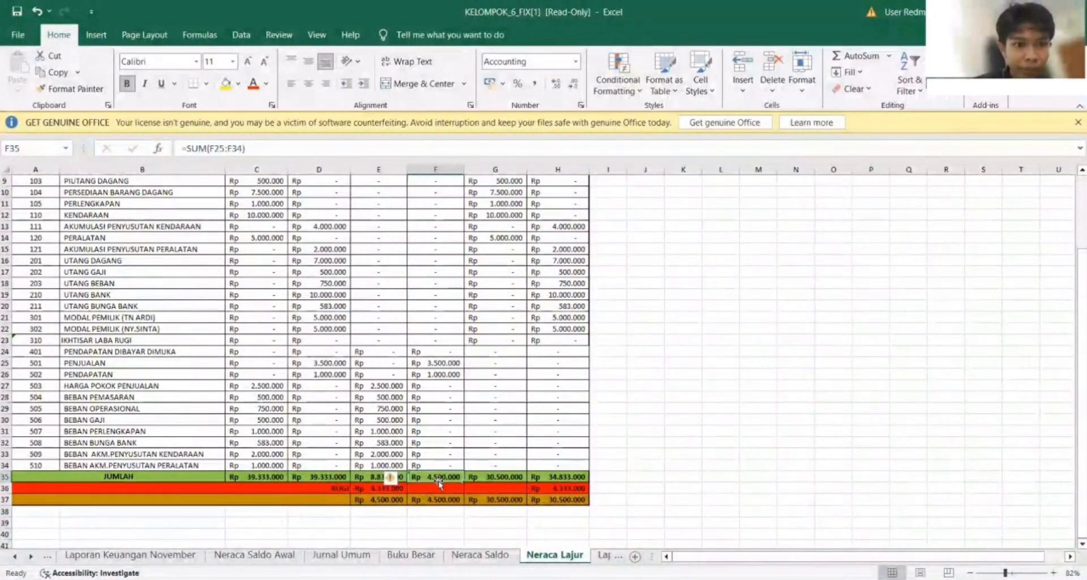
pyautogui.click(506, 476)
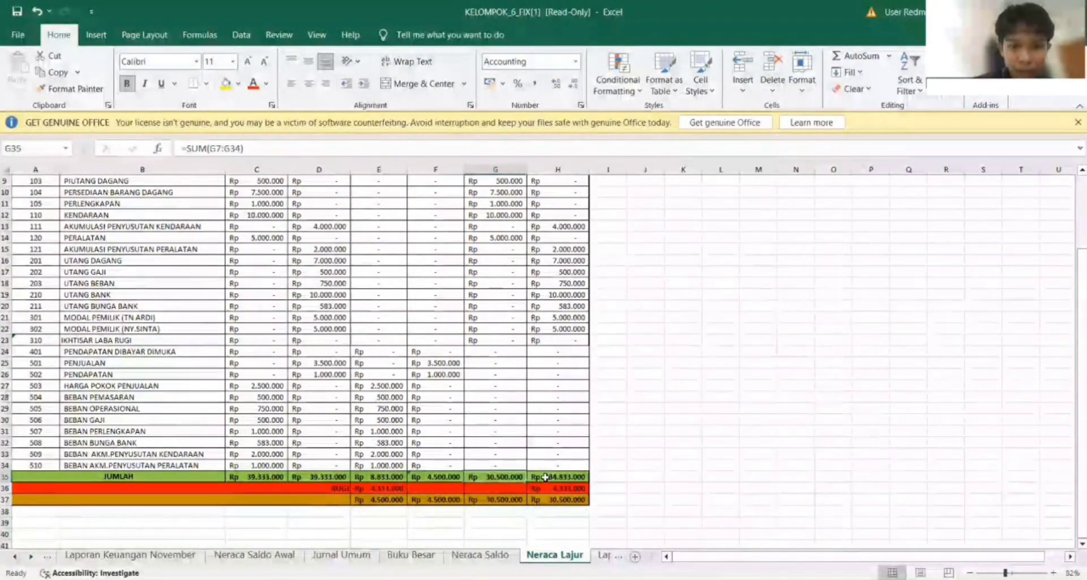
pyautogui.click(546, 478)
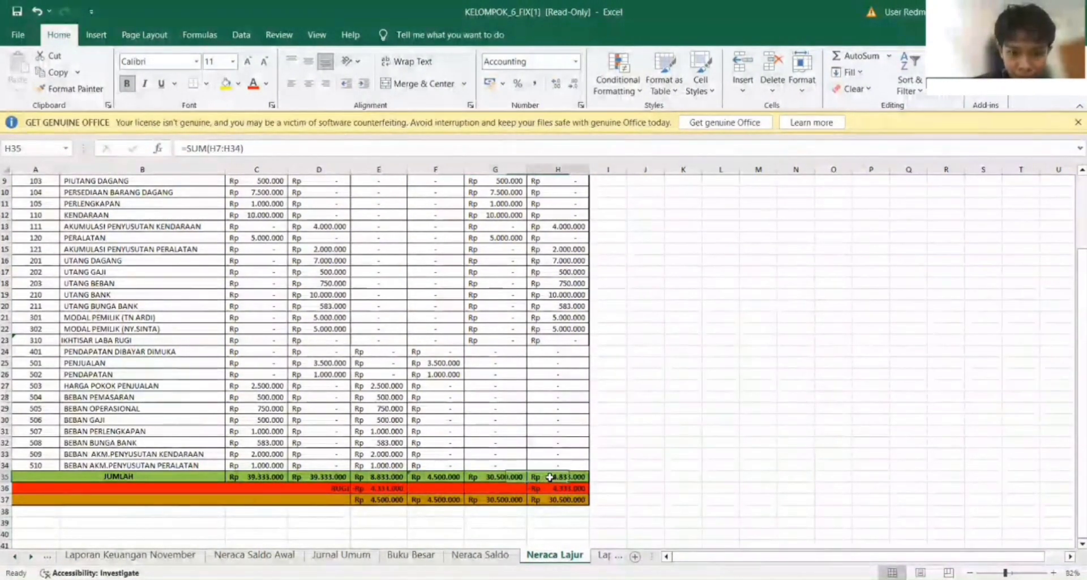
# - Compare the formulas in E36 and H36 of the RUGI row below the totals
pyautogui.click(388, 489)
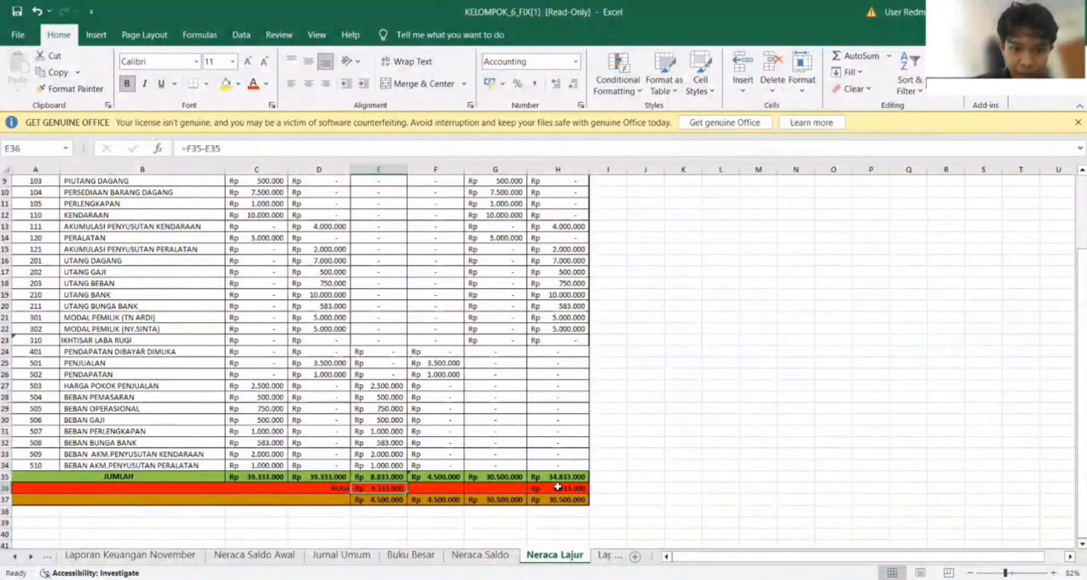
pyautogui.click(558, 487)
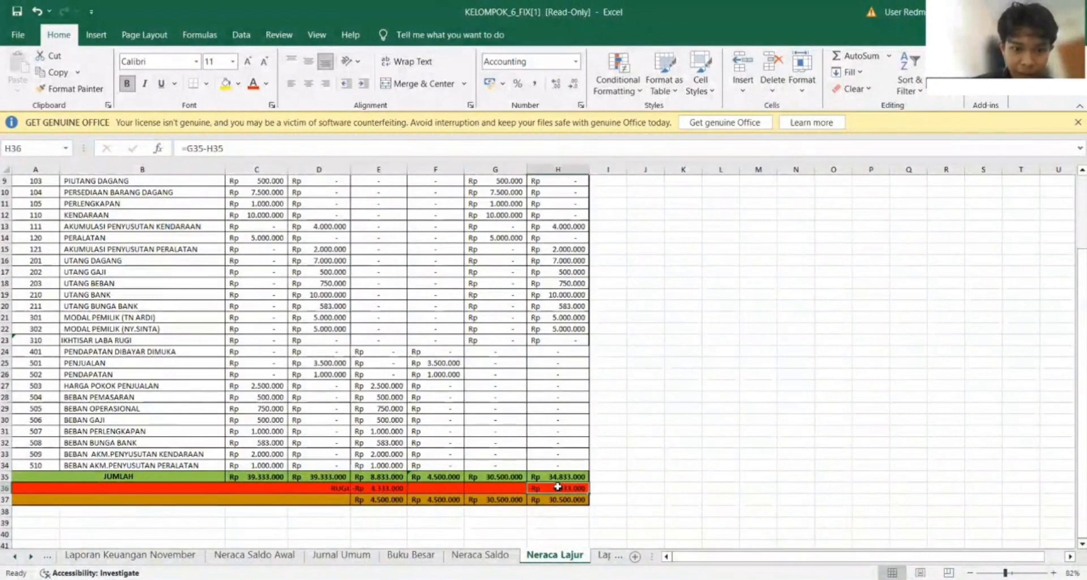
pyautogui.click(375, 490)
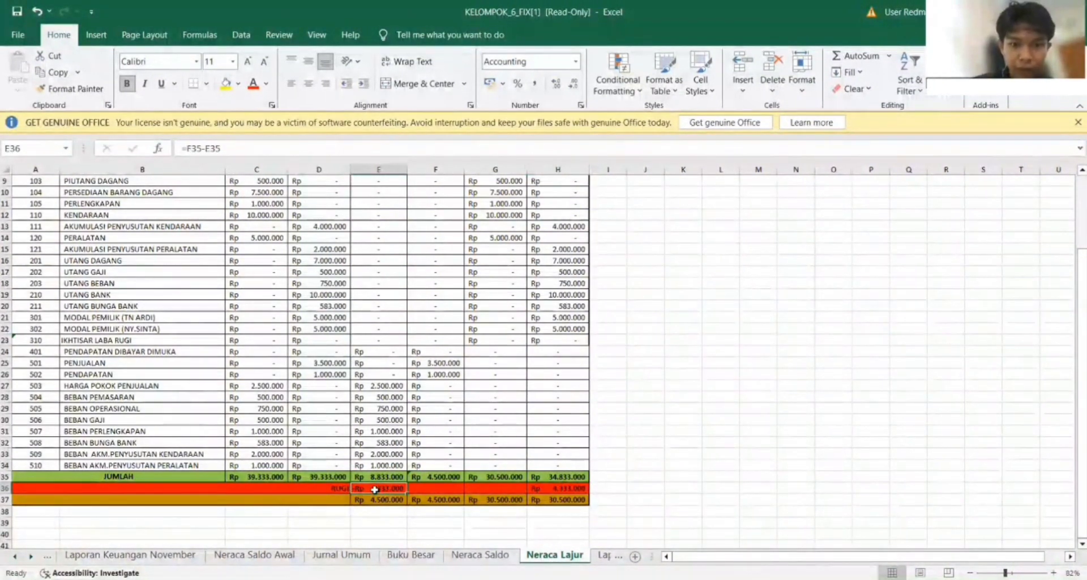
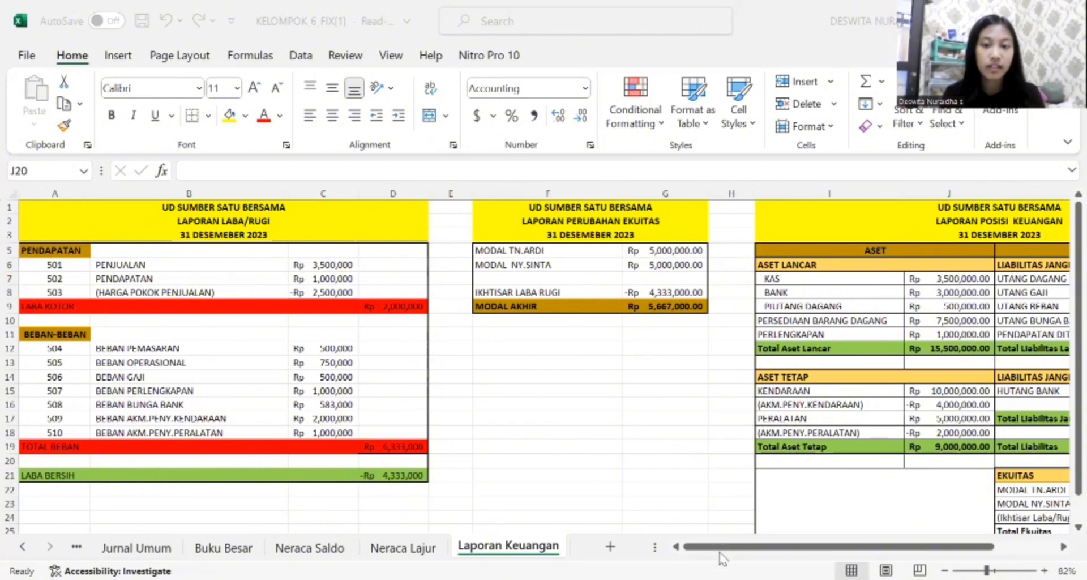
# - Review the PENJUALAN, PENDAPATAN and HARGA POKOK PENJUALAN account lines in B6 to B8 of the Laporan Laba/Rugi
pyautogui.click(857, 549)
pyautogui.moveTo(837, 549); pyautogui.dragTo(872, 543)
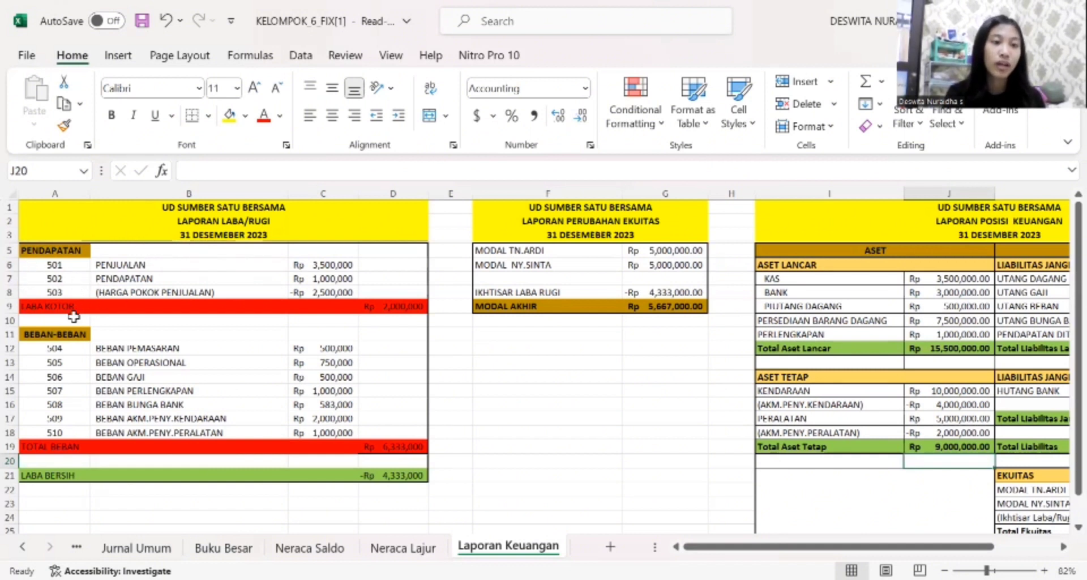
pyautogui.click(132, 265)
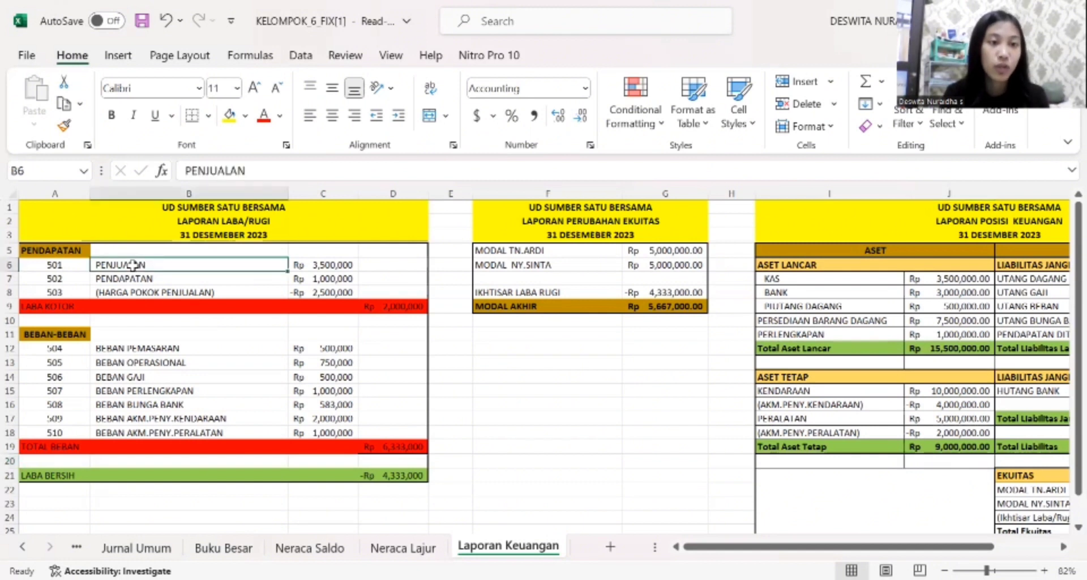
pyautogui.click(141, 280)
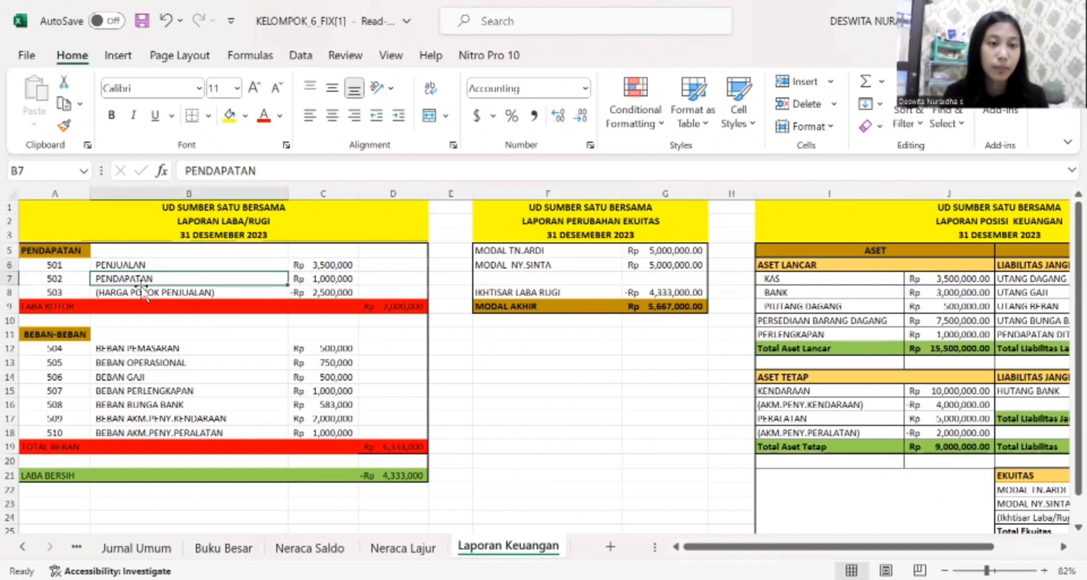
pyautogui.click(142, 289)
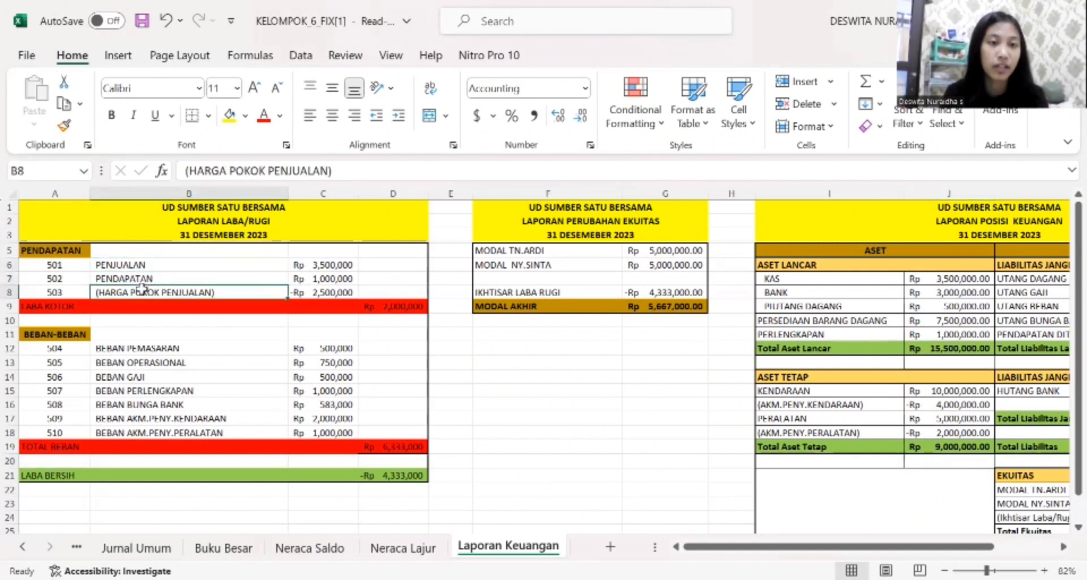
# - Link the PENJUALAN amount in C6 to its credit cell on the Neraca Lajur sheet with ='Neraca Lajur'!D25
pyautogui.click(303, 263)
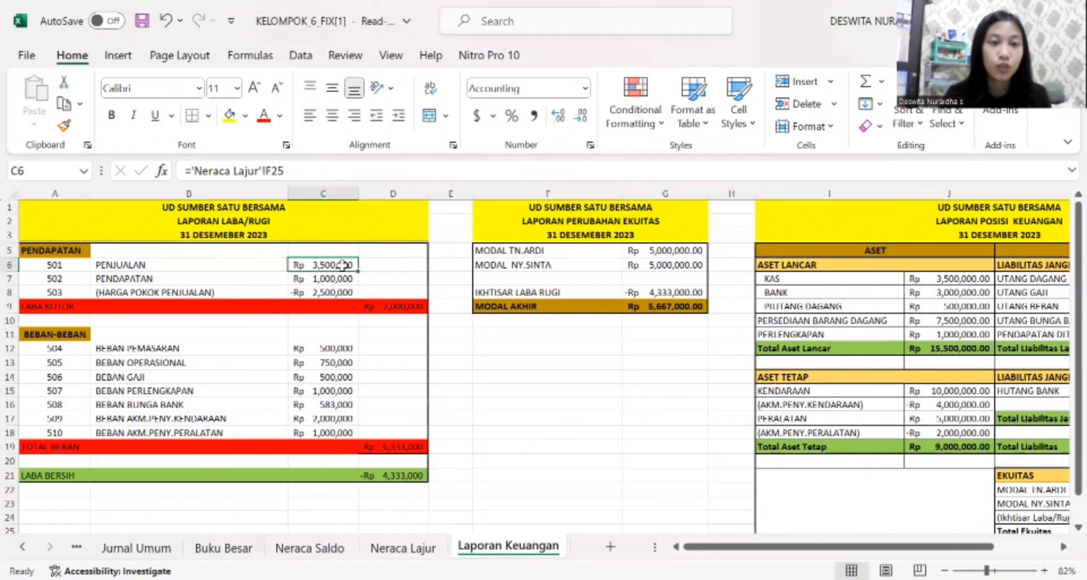
pyautogui.write('=')
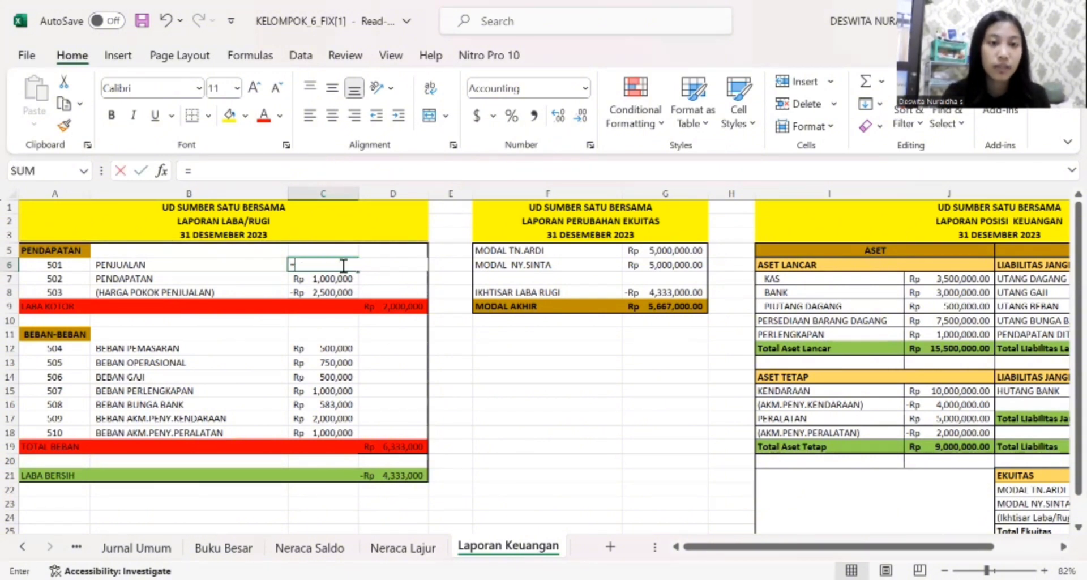
pyautogui.click(419, 551)
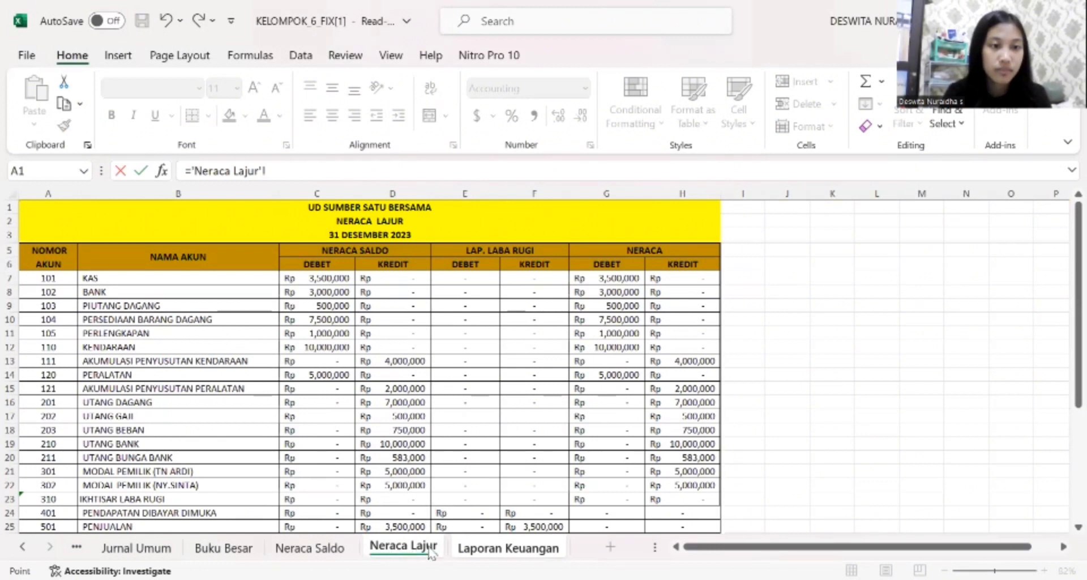
pyautogui.click(494, 548)
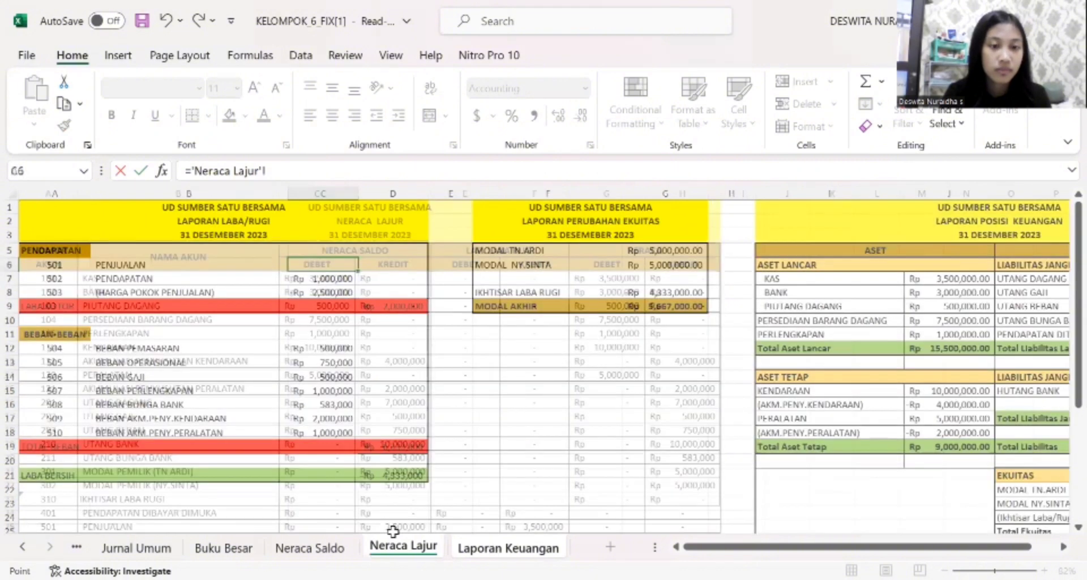
pyautogui.click(407, 553)
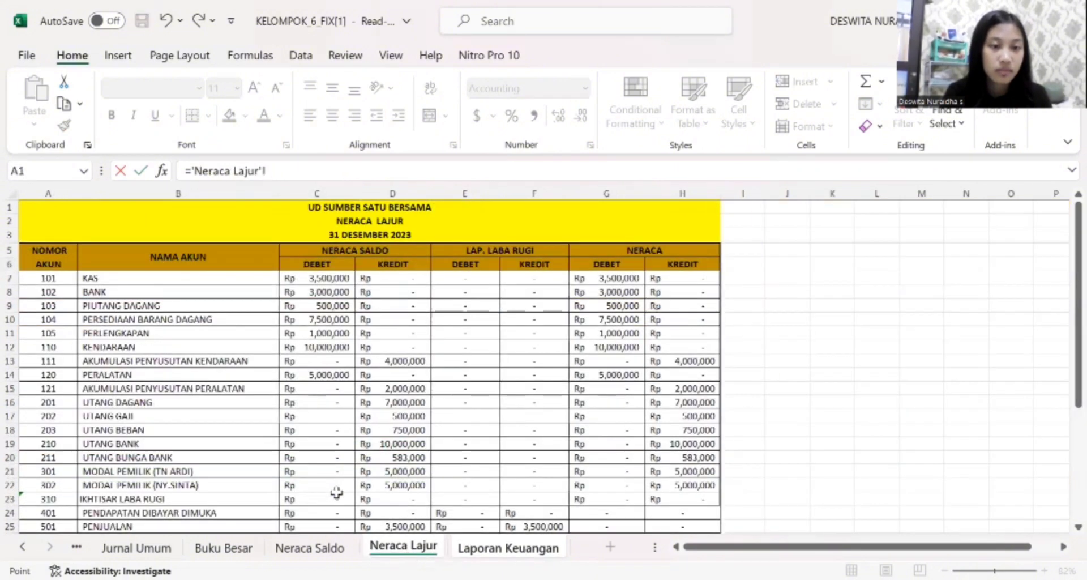
pyautogui.click(386, 526)
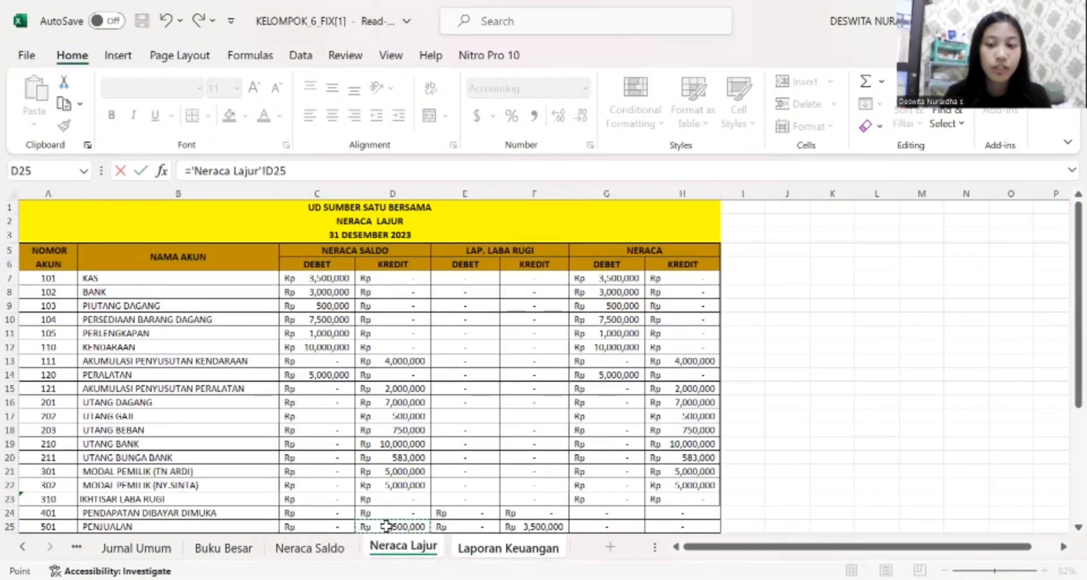
pyautogui.press('Return')
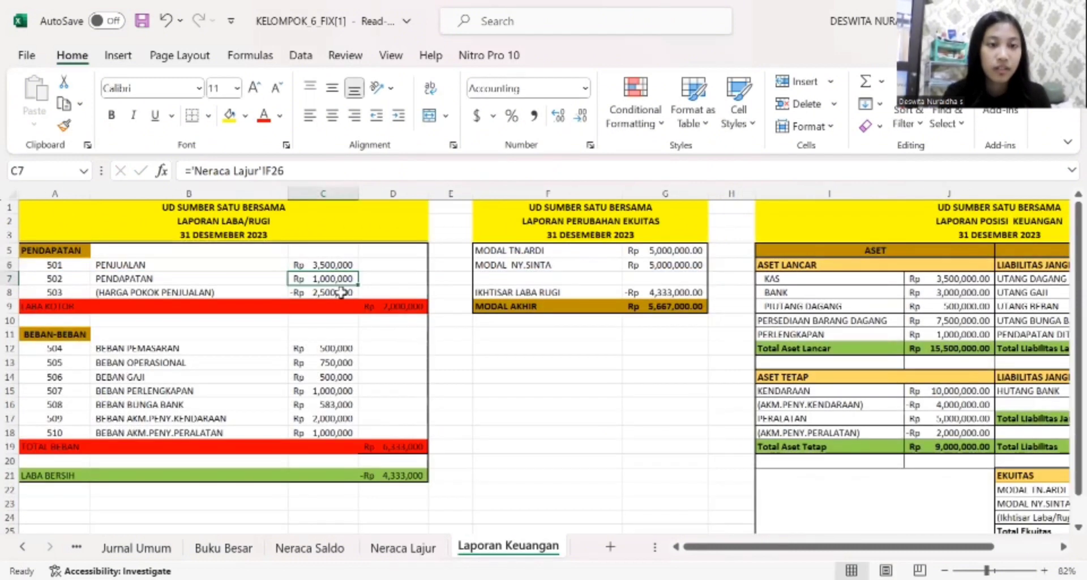
# - Calculate LABA KOTOR in D9 by adding the three revenue amounts with =SUM(C6+C8+C7)
pyautogui.click(321, 264)
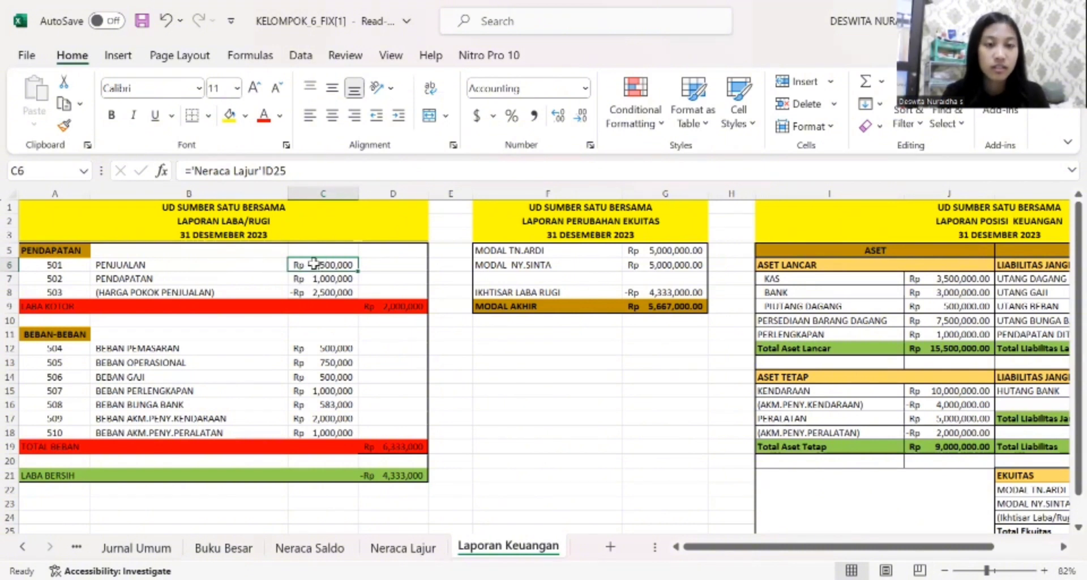
pyautogui.moveTo(314, 268); pyautogui.dragTo(319, 292)
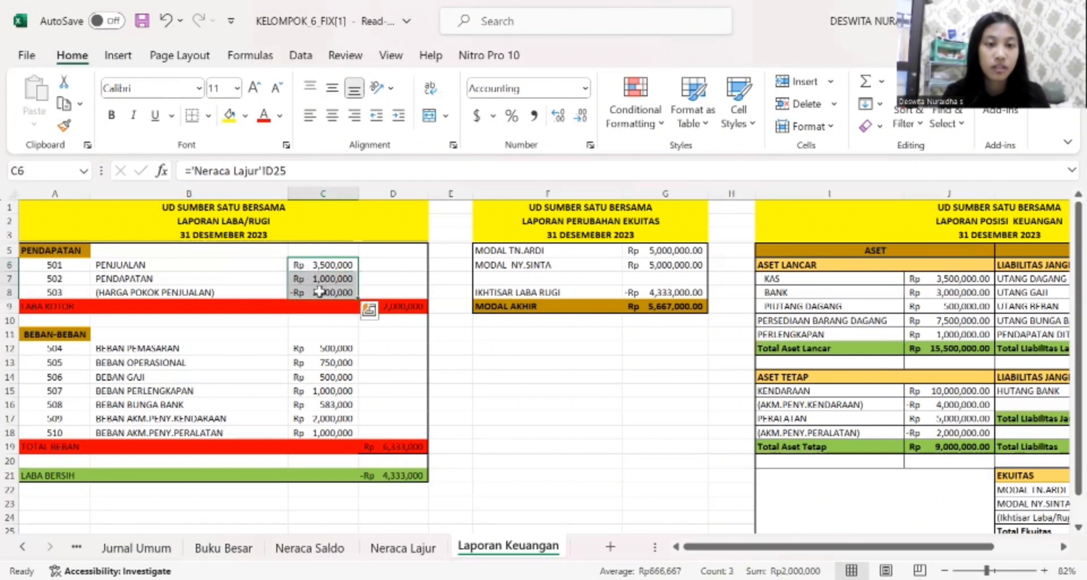
pyautogui.click(395, 308)
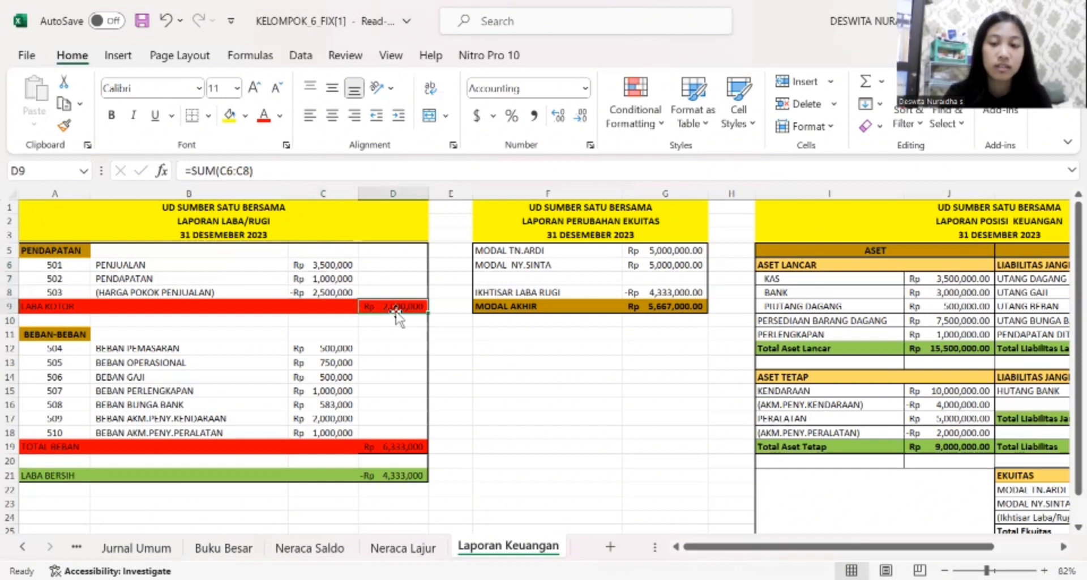
pyautogui.write('=')
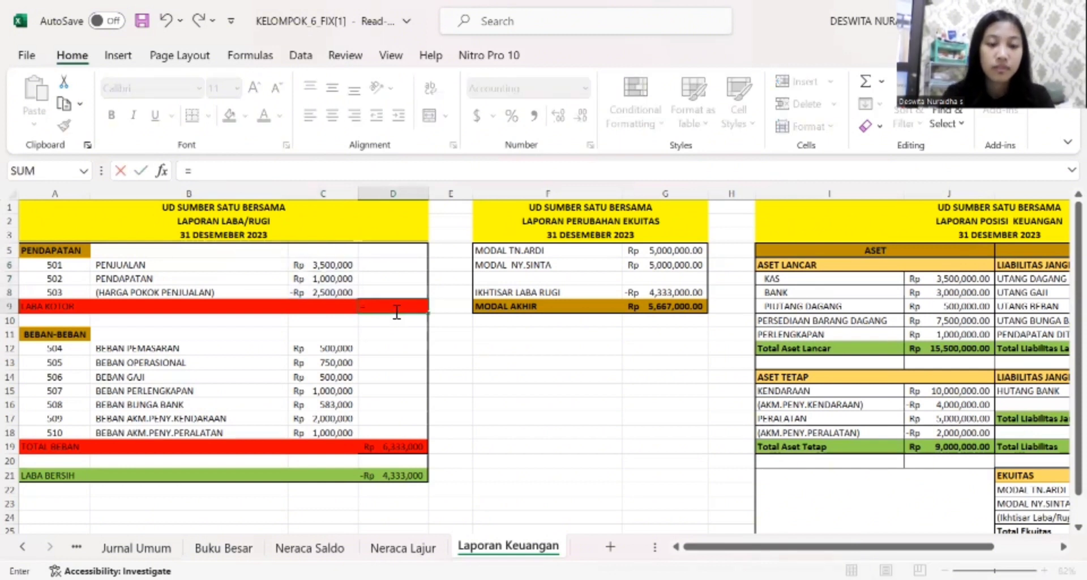
pyautogui.write('SUM')
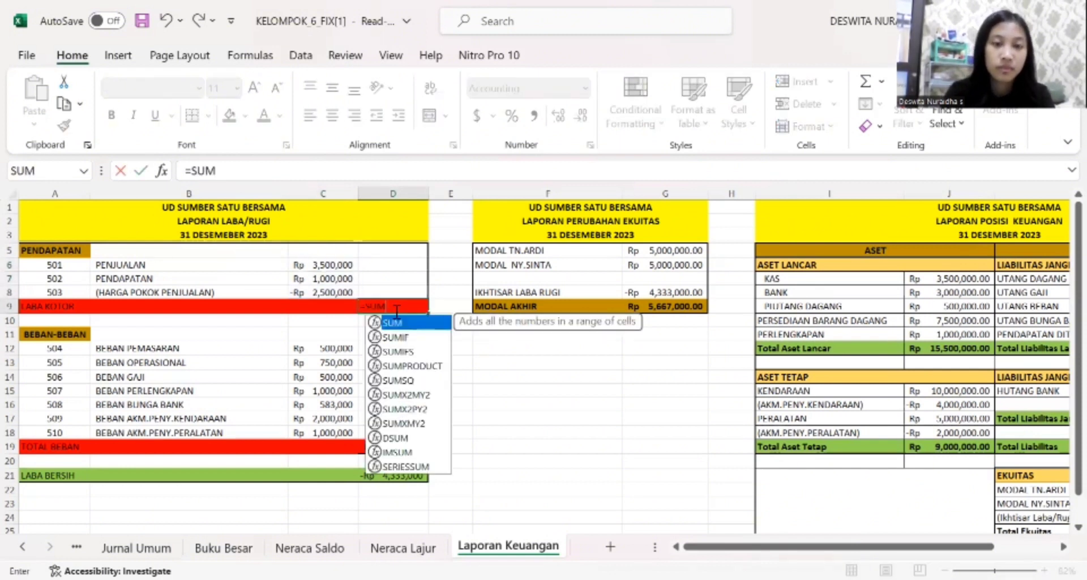
pyautogui.write('(')
pyautogui.click(323, 265)
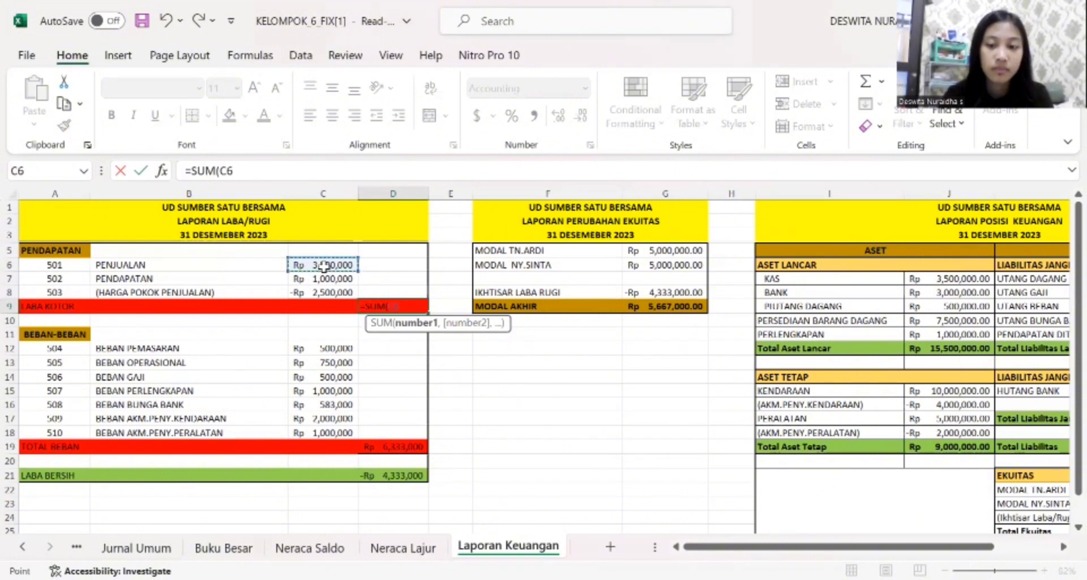
pyautogui.write('+')
pyautogui.click(320, 291)
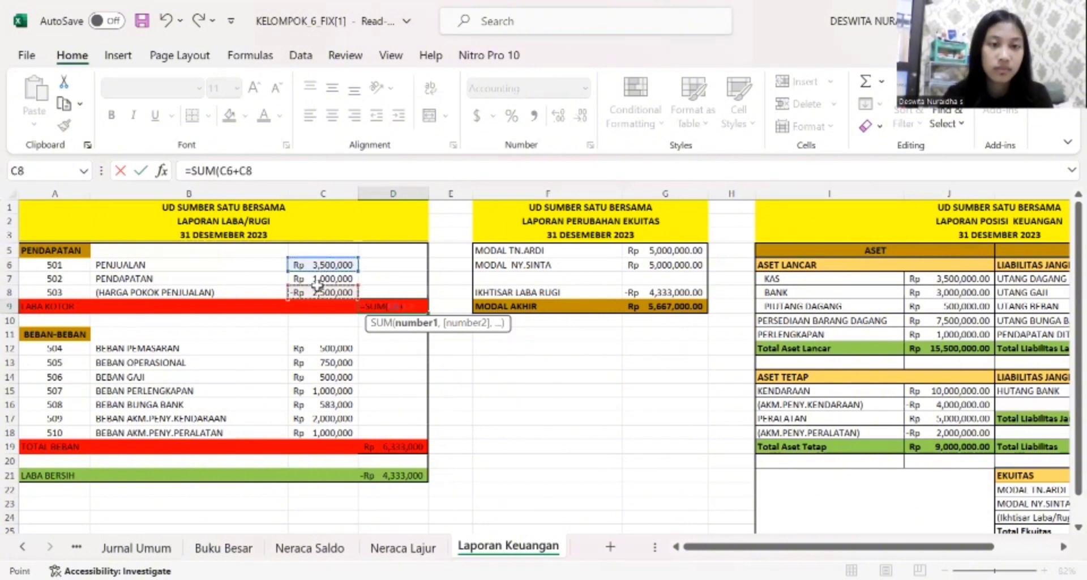
pyautogui.write('+')
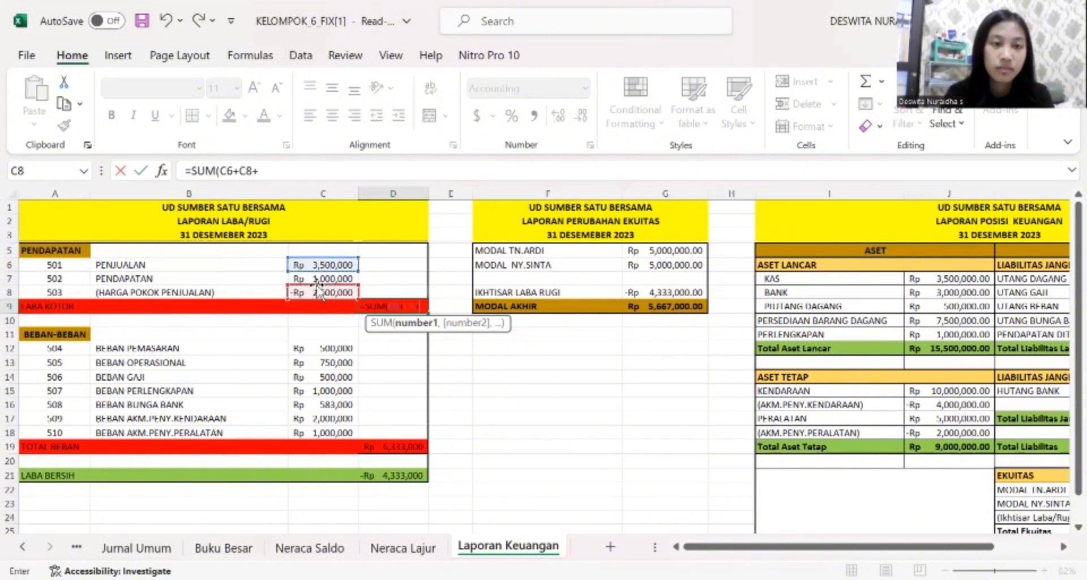
pyautogui.click(315, 278)
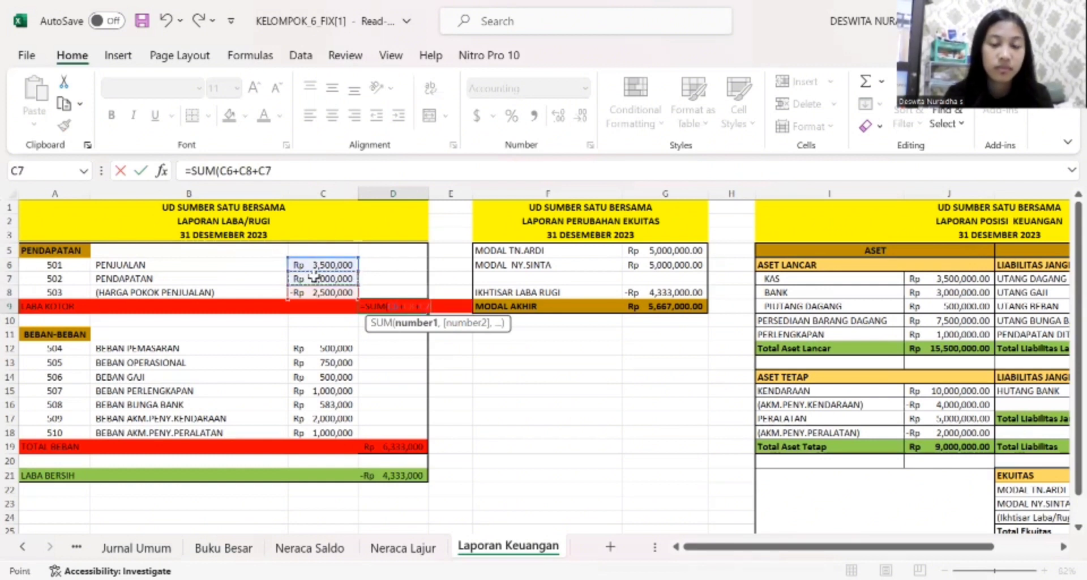
pyautogui.press('Return')
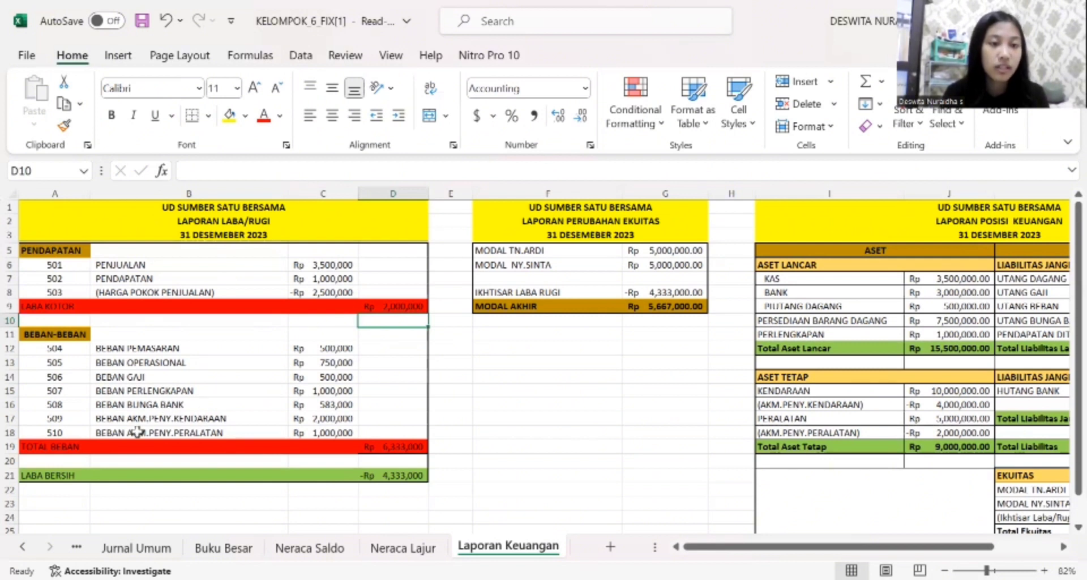
# - Start a new formula for BEBAN PEMASARAN in C12 and remove the stray reference to F13
pyautogui.click(306, 351)
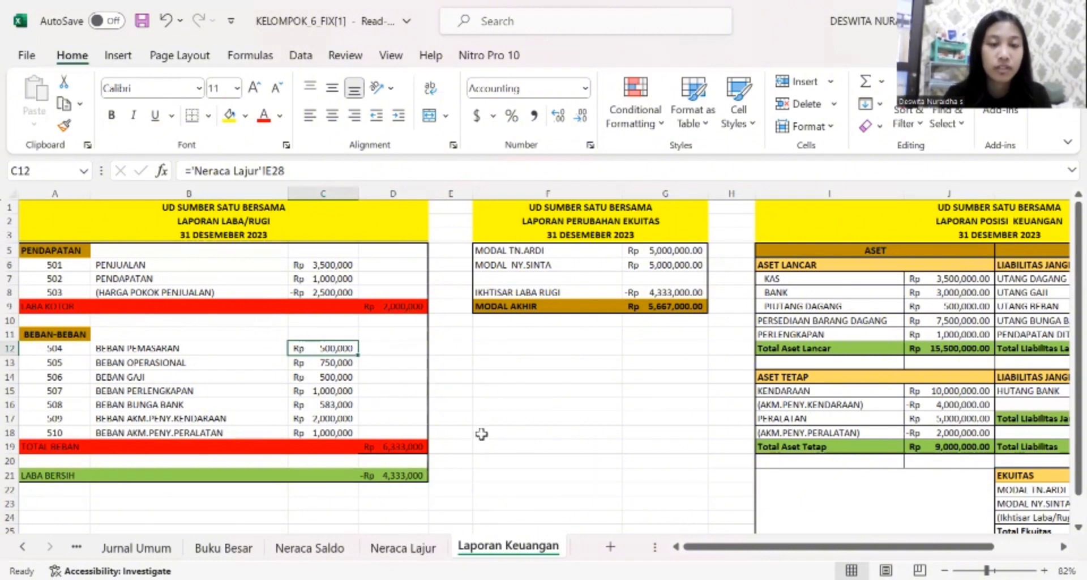
pyautogui.write('=')
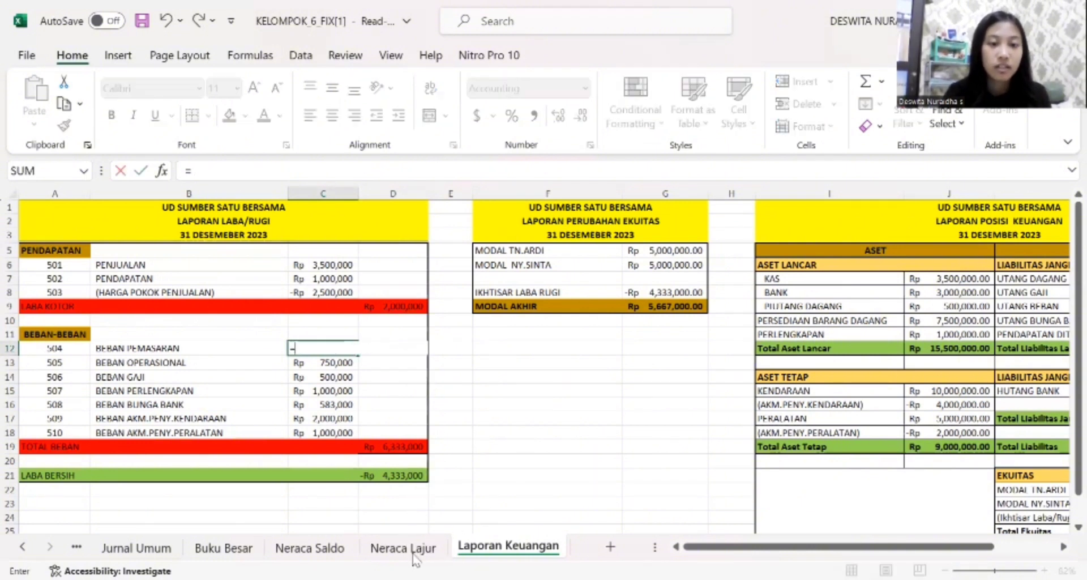
pyautogui.click(513, 360)
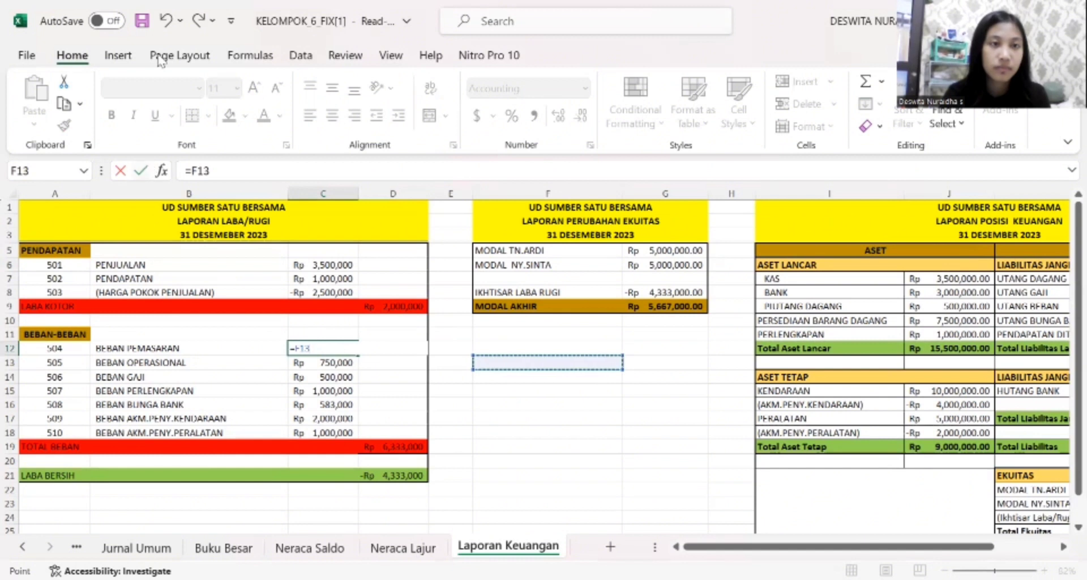
pyautogui.click(167, 23)
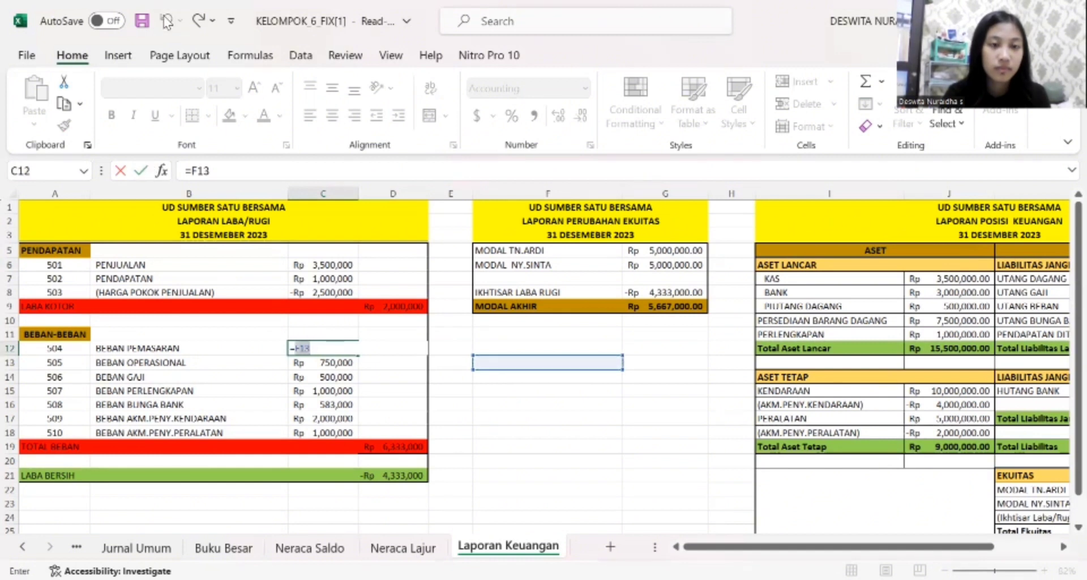
pyautogui.press('BackSpace')
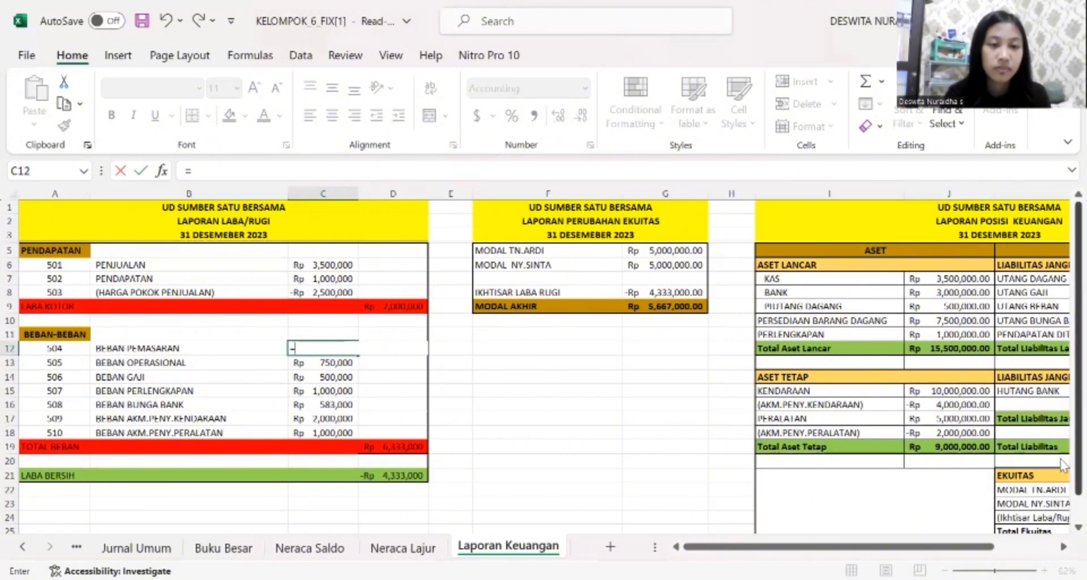
pyautogui.scroll(-1, 914, 456)
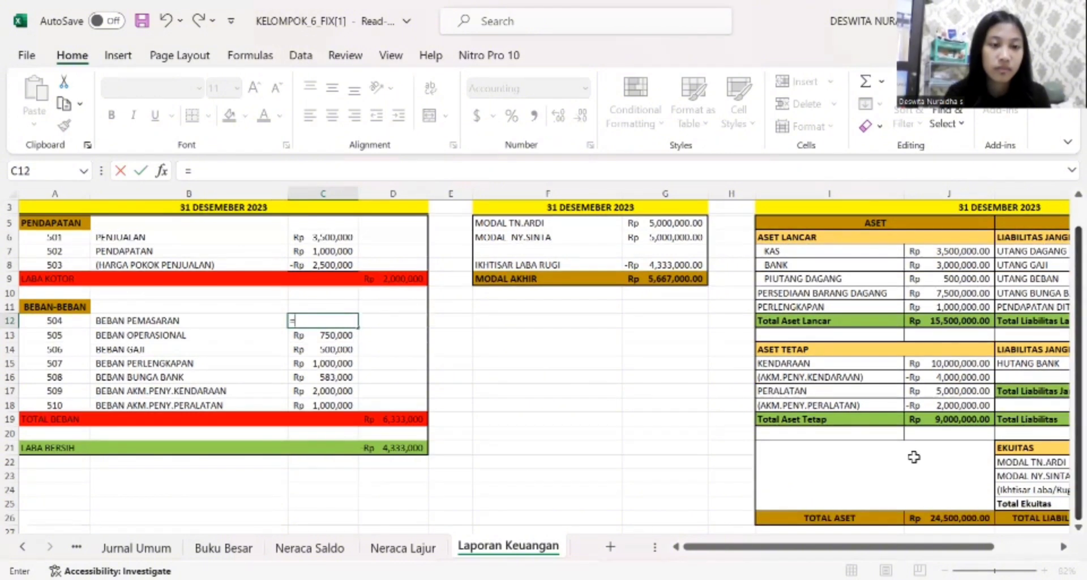
# - Try to point the BEBAN PEMASARAN formula in C12 to the Neraca Lajur sheet
pyautogui.click(77, 546)
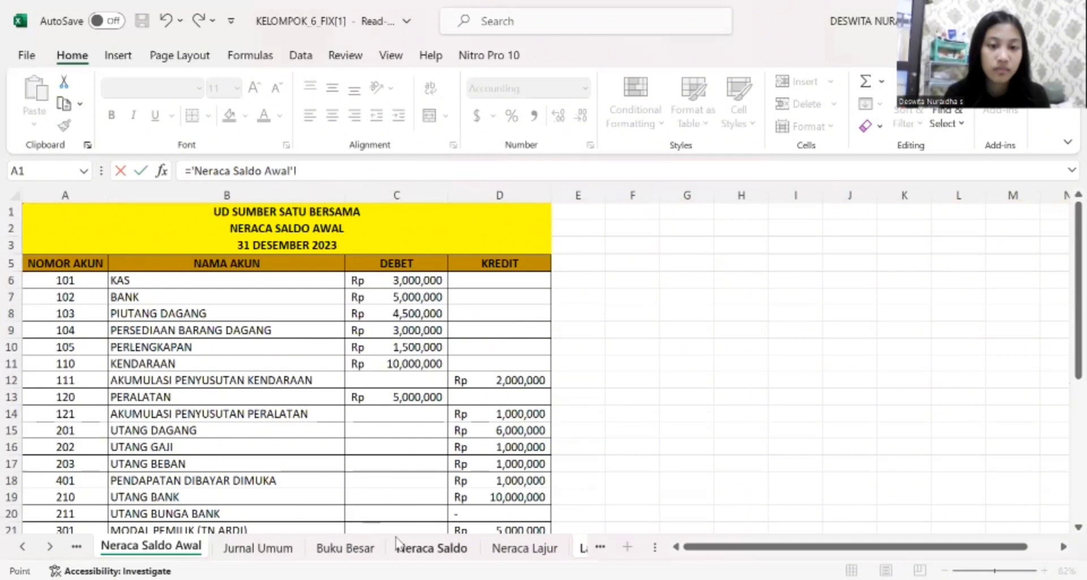
pyautogui.click(431, 546)
pyautogui.click(510, 547)
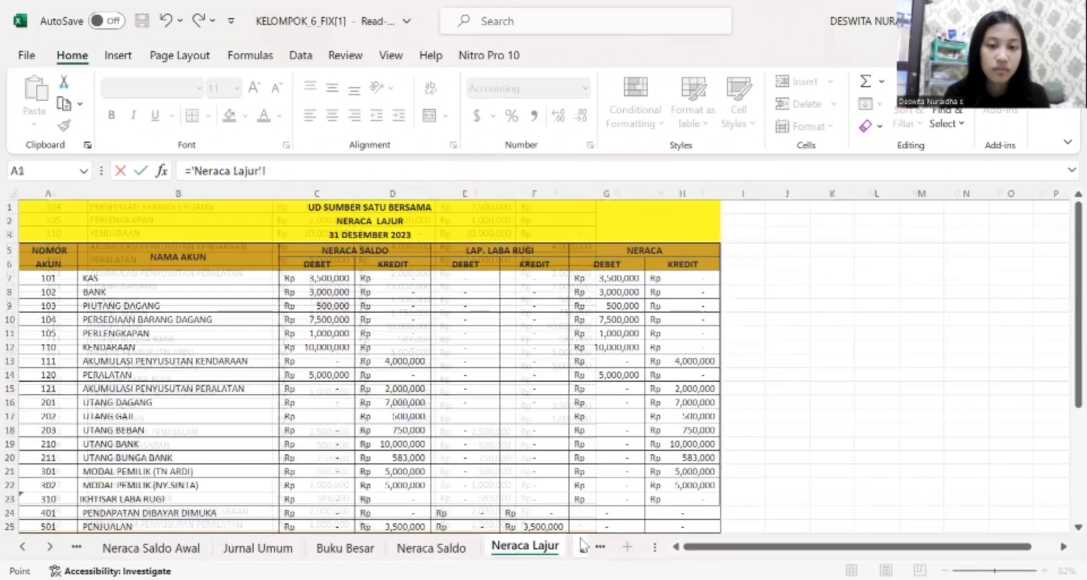
pyautogui.click(602, 548)
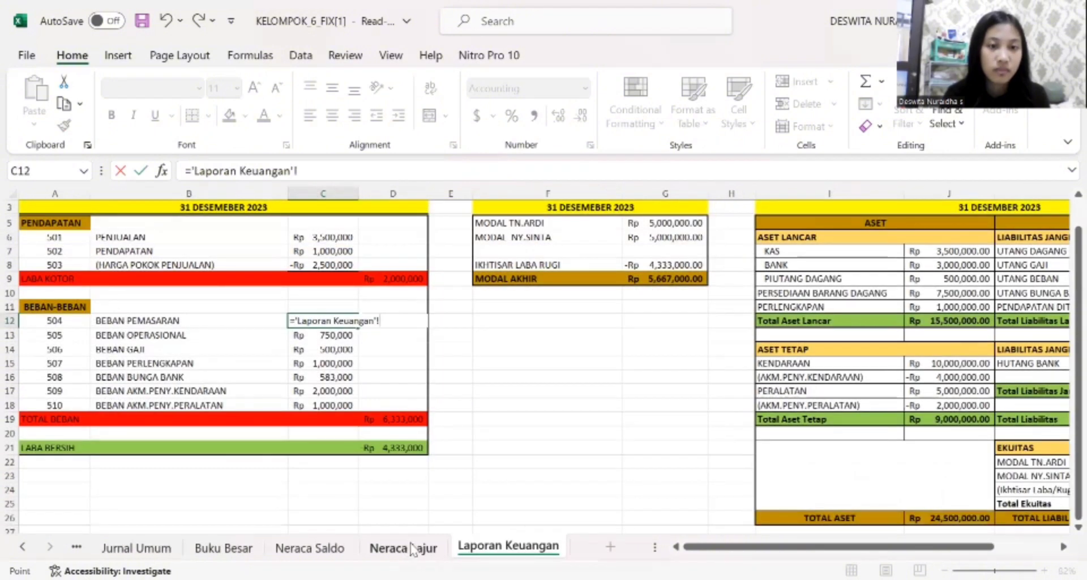
pyautogui.click(412, 548)
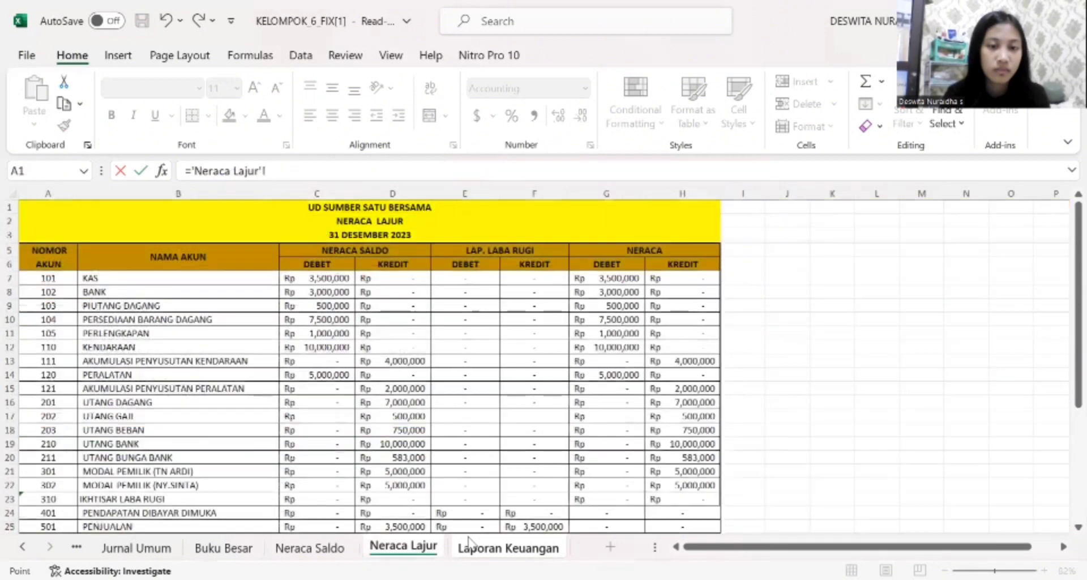
pyautogui.click(468, 544)
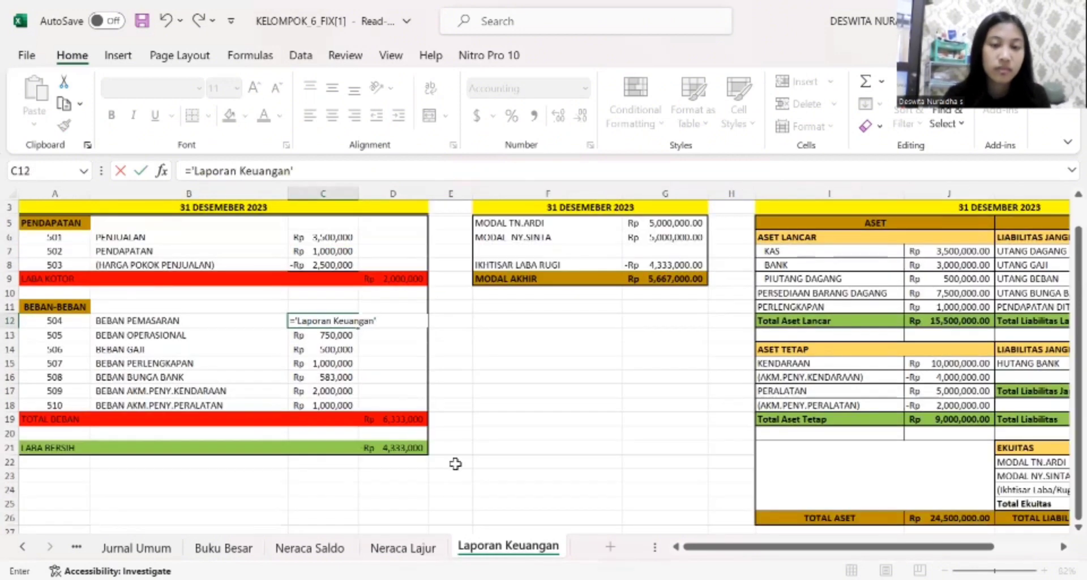
# - Remove the mistaken 'Laporan Keuangan' sheet reference from the unfinished BEBAN PEMASARAN formula in C12
pyautogui.press('BackSpace')
pyautogui.press('BackSpace')
pyautogui.press('BackSpace')
pyautogui.press('BackSpace')
pyautogui.press('BackSpace')
pyautogui.press('BackSpace')
pyautogui.press('BackSpace')
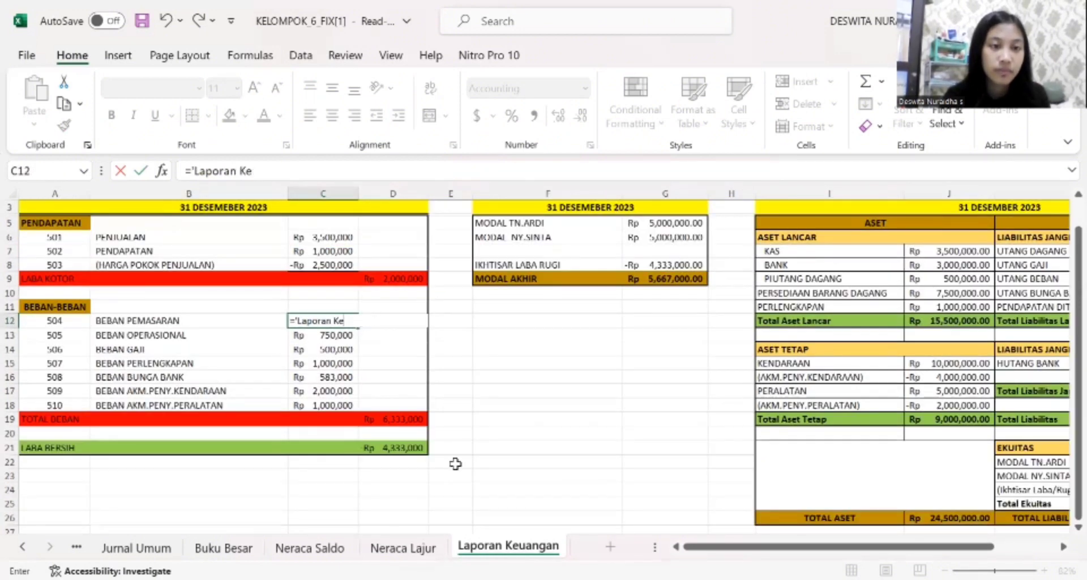
pyautogui.press('BackSpace')
pyautogui.press('BackSpace')
pyautogui.press('BackSpace')
pyautogui.press('BackSpace')
pyautogui.press('BackSpace')
pyautogui.press('BackSpace')
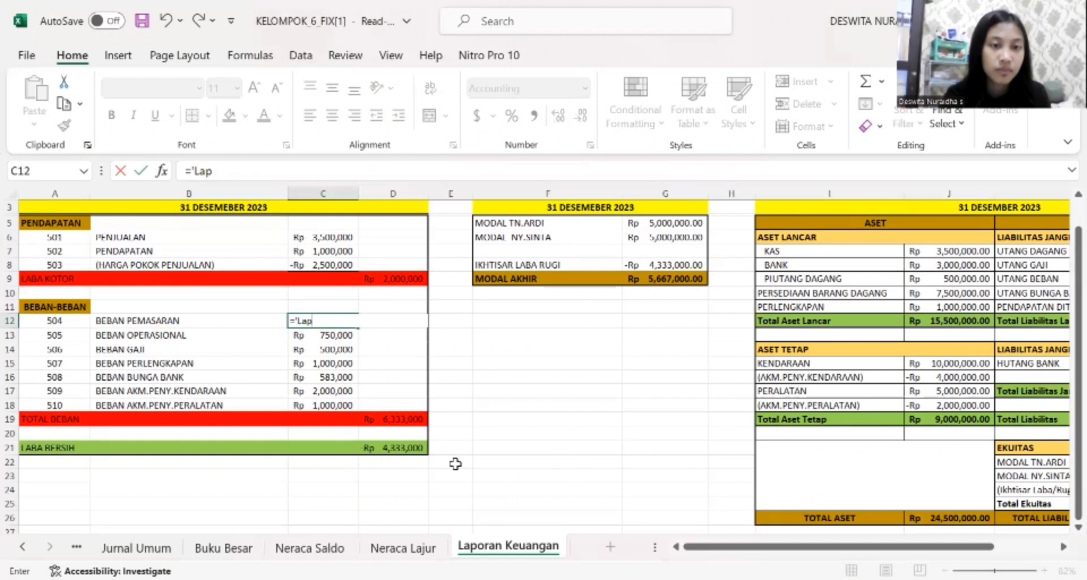
pyautogui.press('BackSpace')
pyautogui.press('BackSpace')
pyautogui.press('BackSpace')
pyautogui.press('BackSpace')
# - Link the BEBAN PEMASARAN amount in C12 to its debit cell on the Neraca Lajur sheet with ='Neraca Lajur'!C28
pyautogui.click(403, 546)
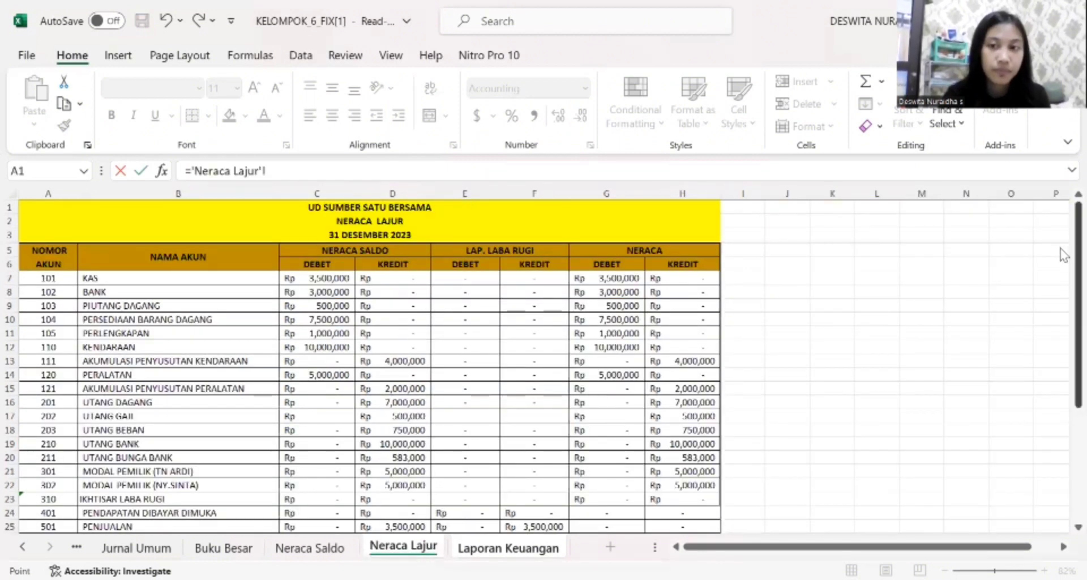
pyautogui.moveTo(1063, 255); pyautogui.dragTo(1063, 343)
pyautogui.click(331, 441)
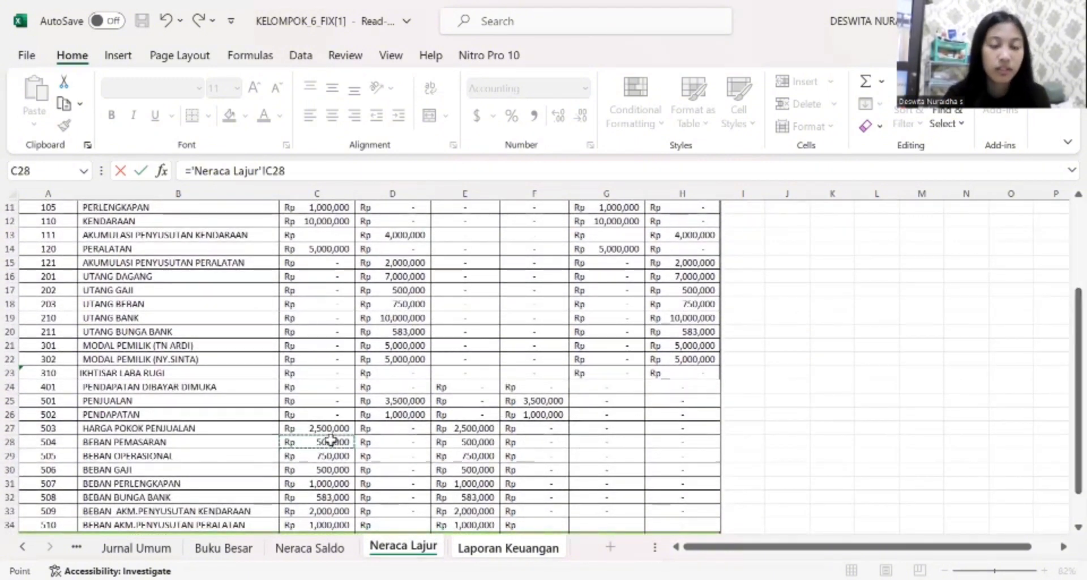
pyautogui.press('Return')
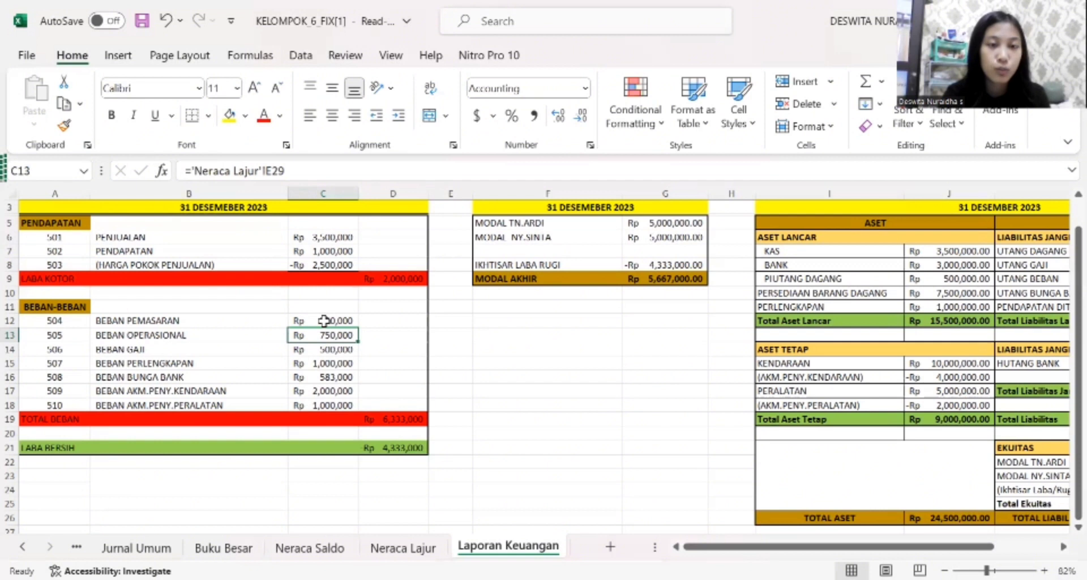
# - Calculate TOTAL BEBAN in D19 by adding the seven expense amounts with =SUM(C12+C13+C14+C15+C16+C17+C18)
pyautogui.click(388, 422)
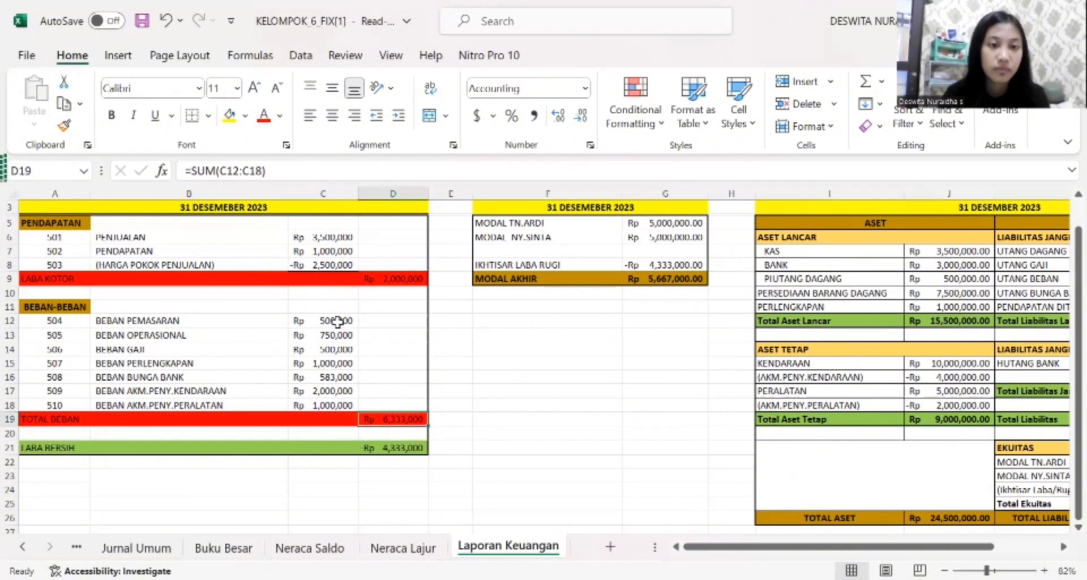
pyautogui.write('=')
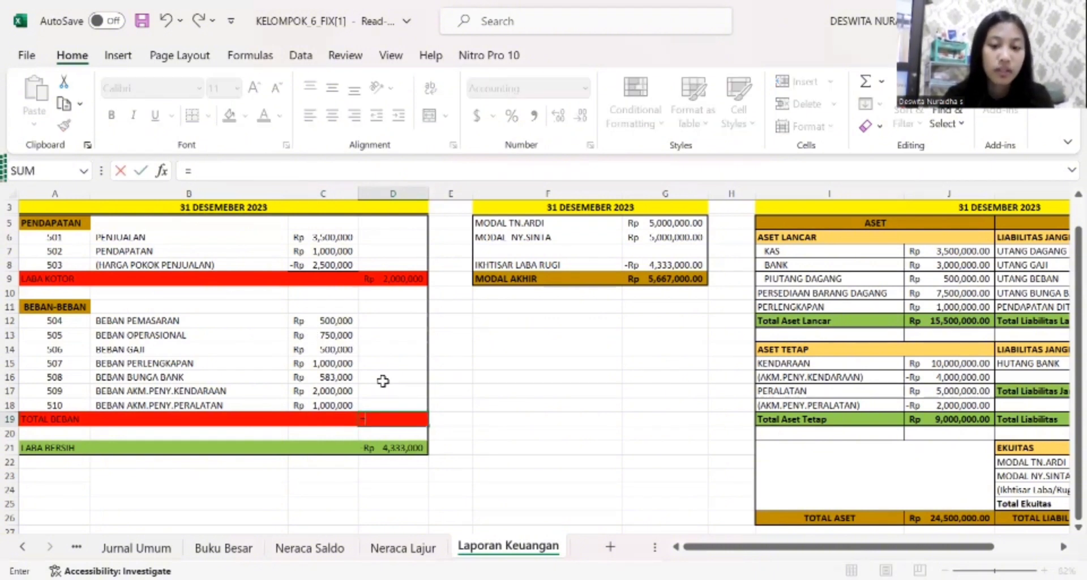
pyautogui.write('SUM')
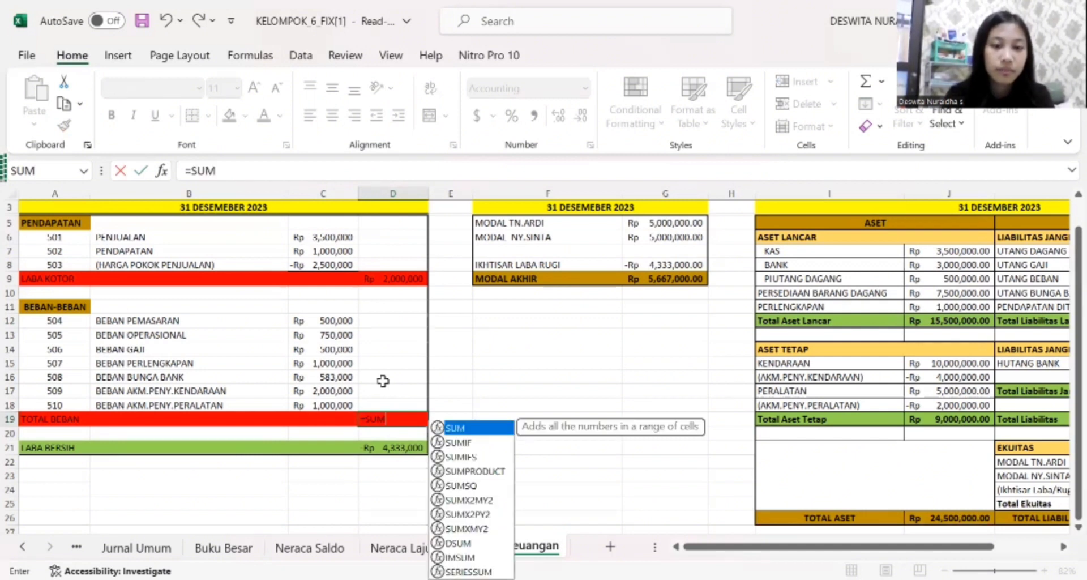
pyautogui.write('(')
pyautogui.click(334, 320)
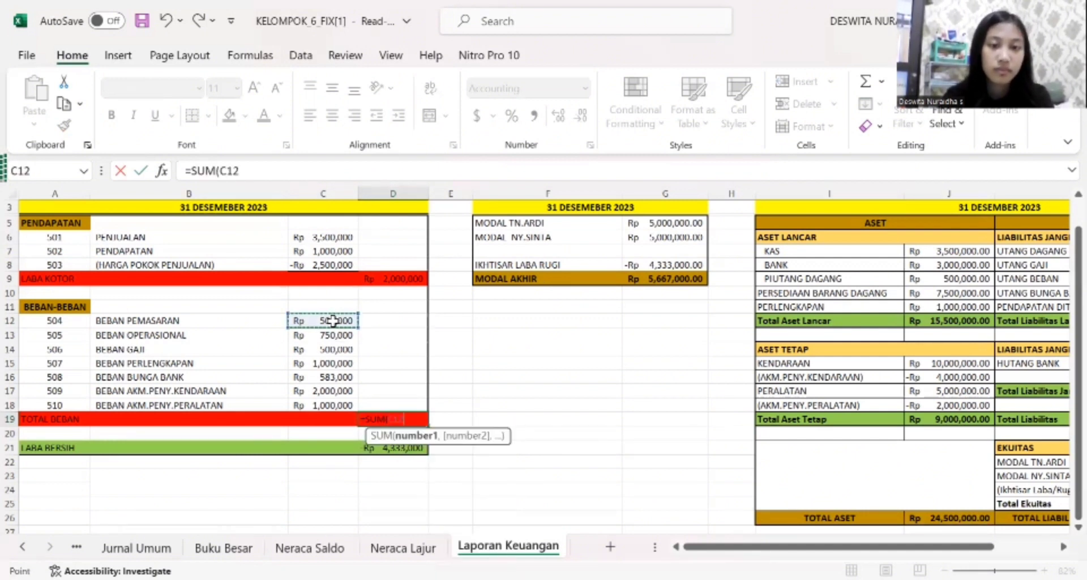
pyautogui.write('+')
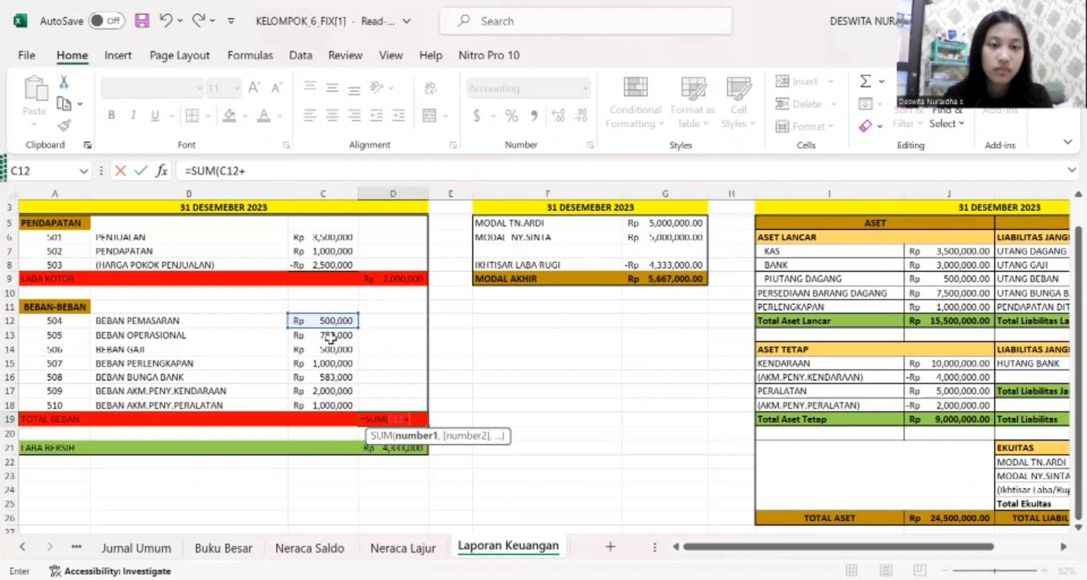
pyautogui.click(332, 336)
pyautogui.write('+')
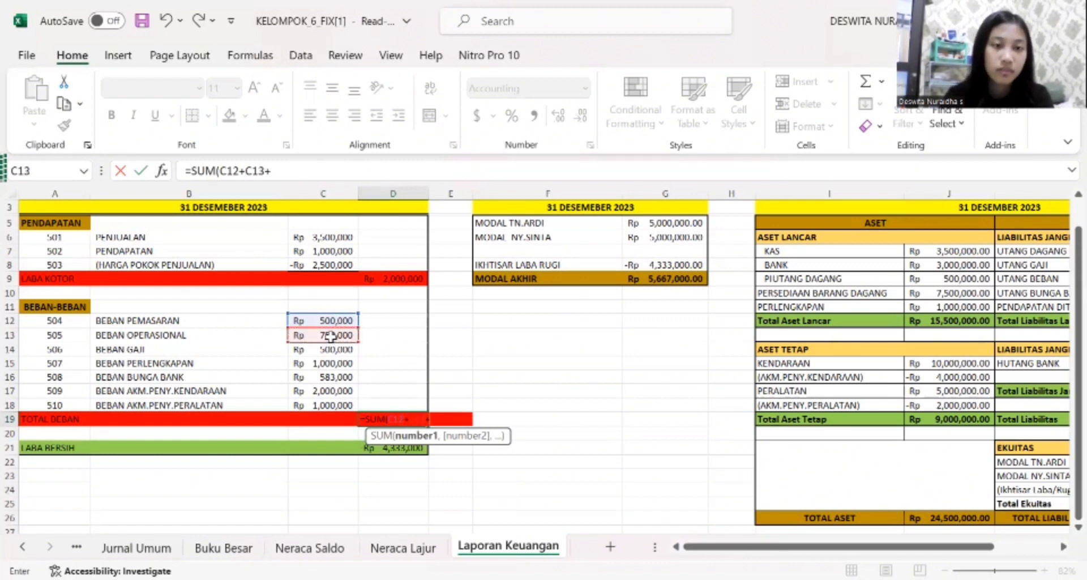
pyautogui.click(332, 351)
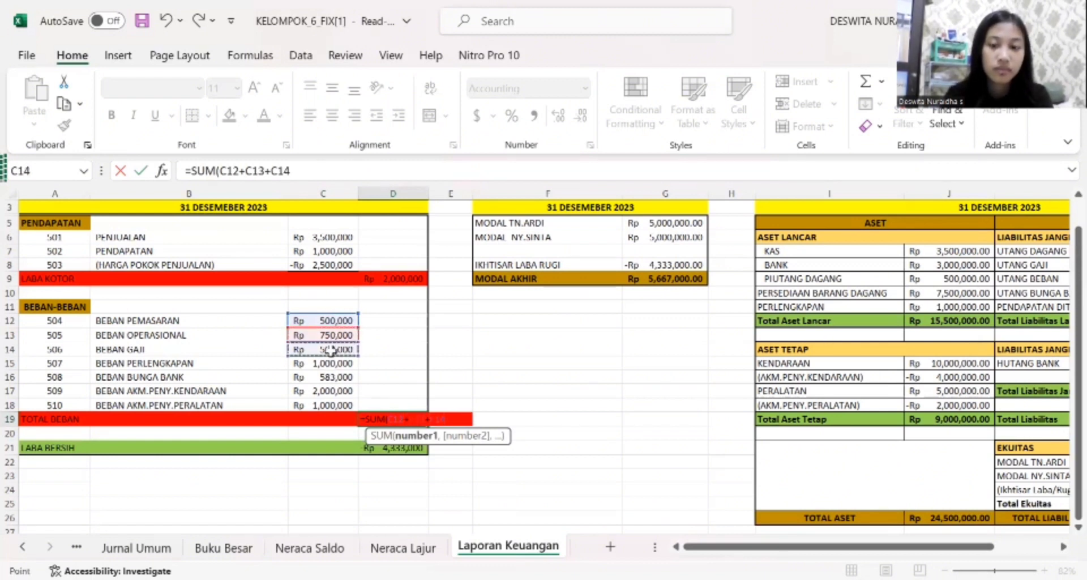
pyautogui.write('+')
pyautogui.click(331, 362)
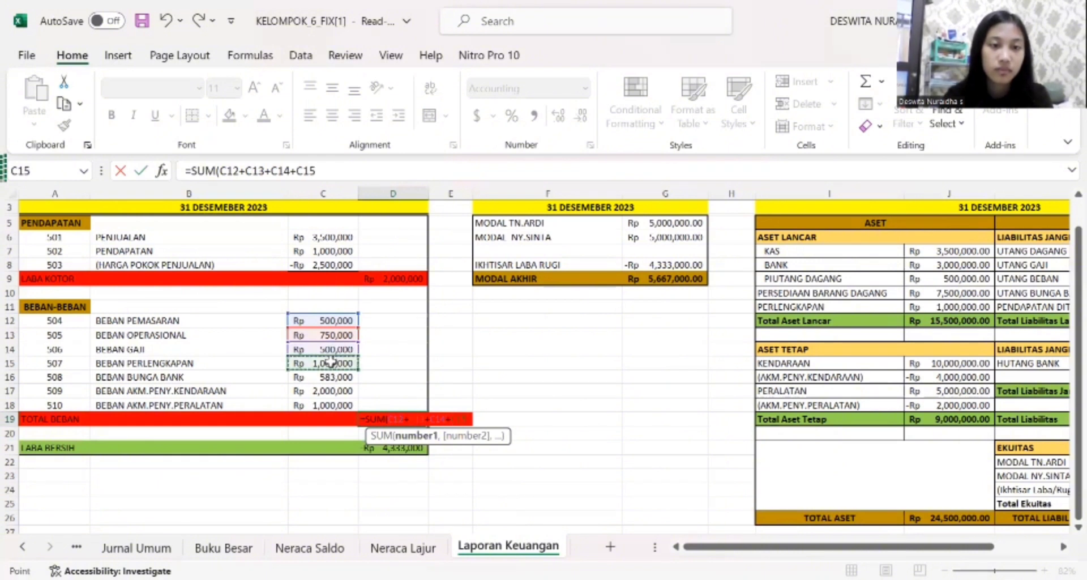
pyautogui.write('+')
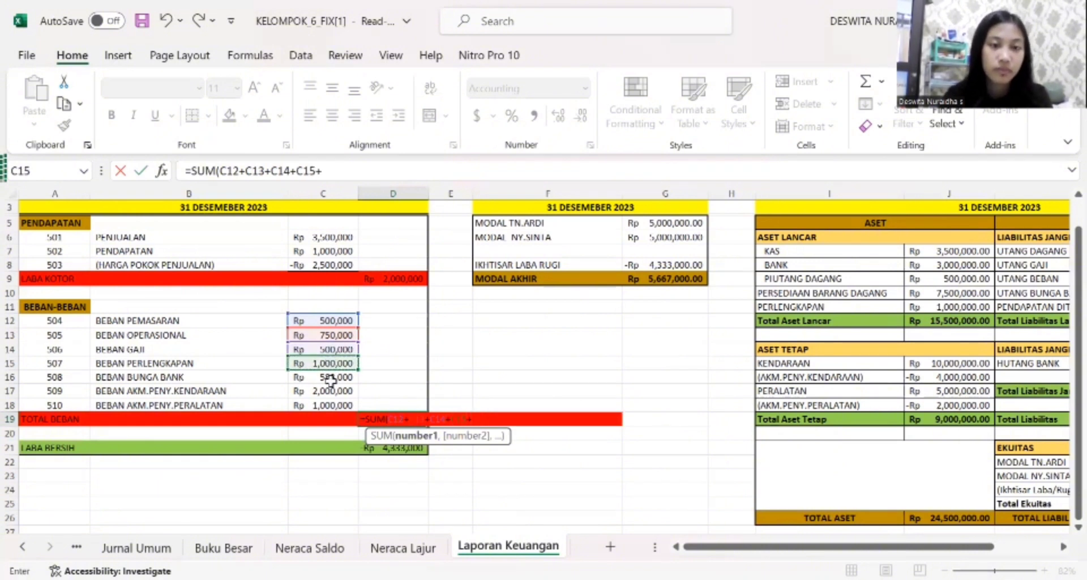
pyautogui.click(332, 377)
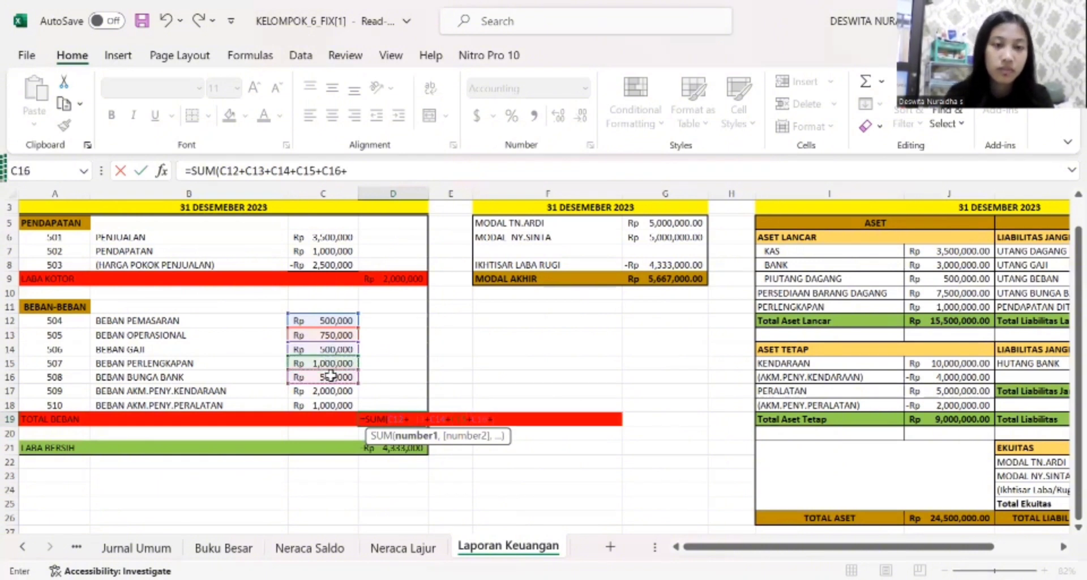
pyautogui.click(333, 390)
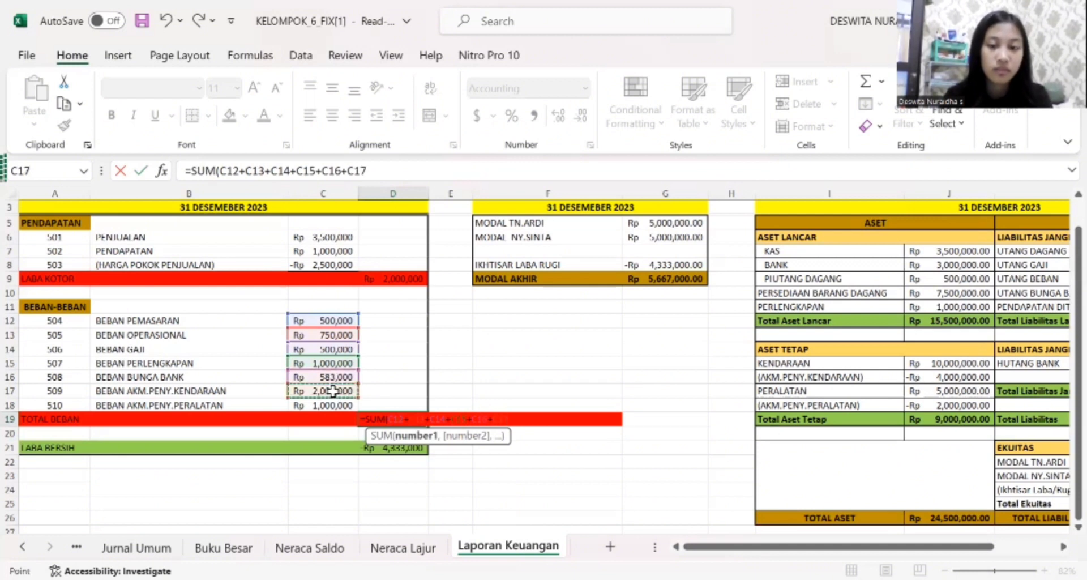
pyautogui.write('+')
pyautogui.click(333, 406)
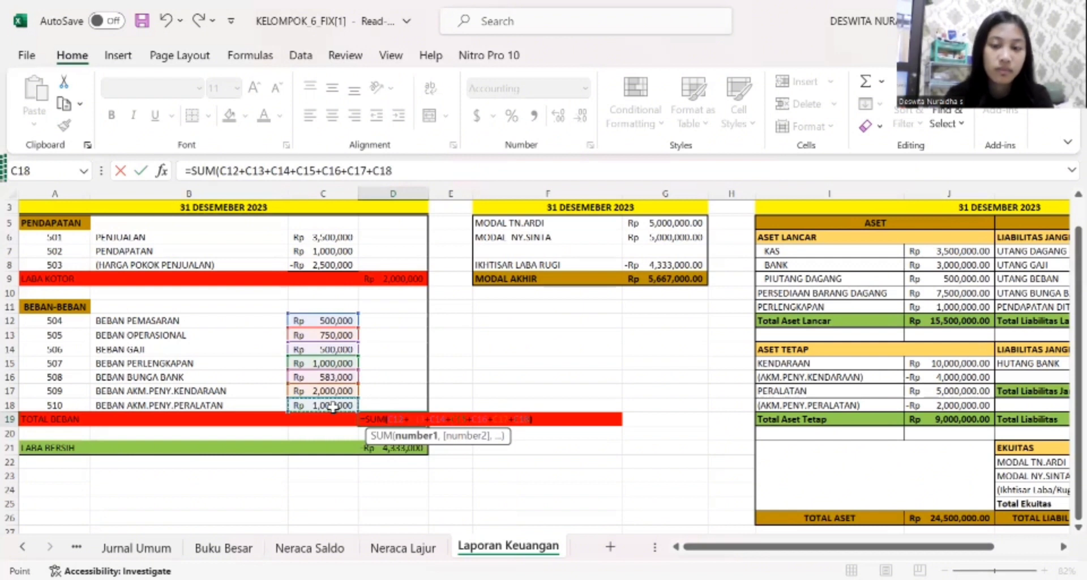
pyautogui.press('Return')
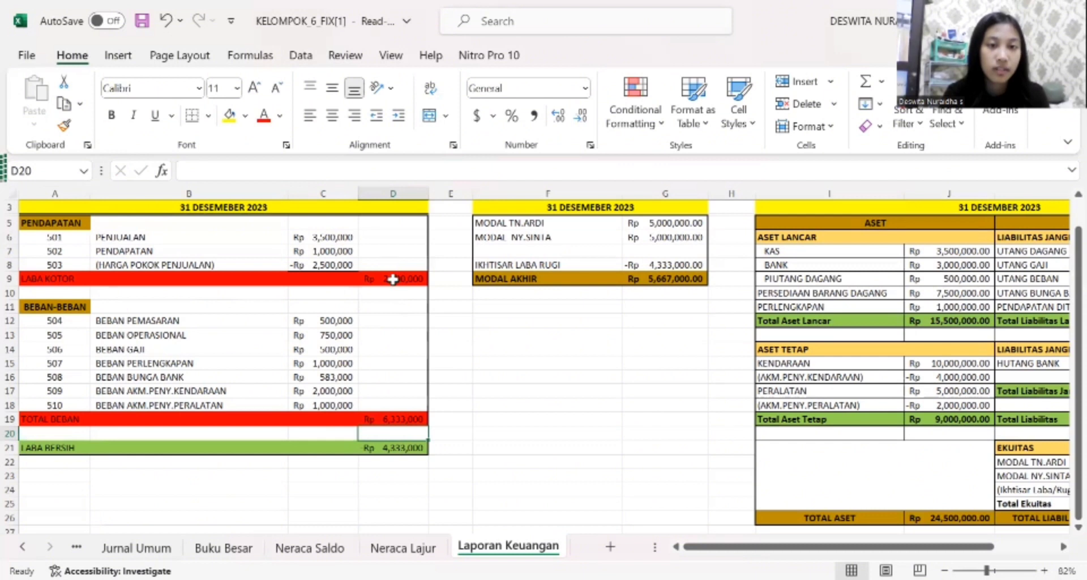
# - Clear the LABA BERSIH cell D21 and try to fill it with AutoSum over the range D9:D21
pyautogui.click(402, 453)
pyautogui.doubleClick(403, 451)
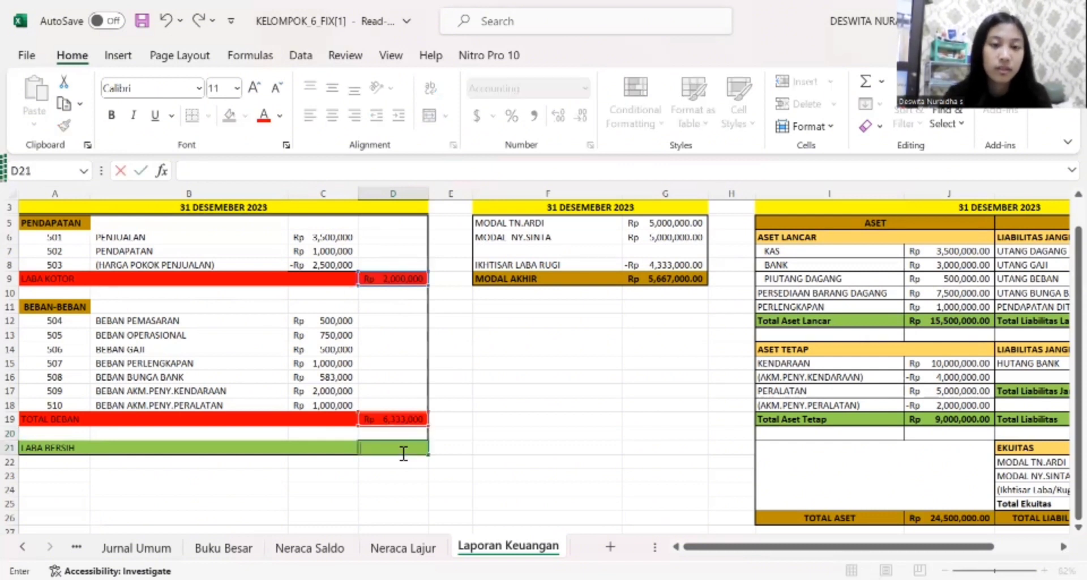
pyautogui.click(399, 277)
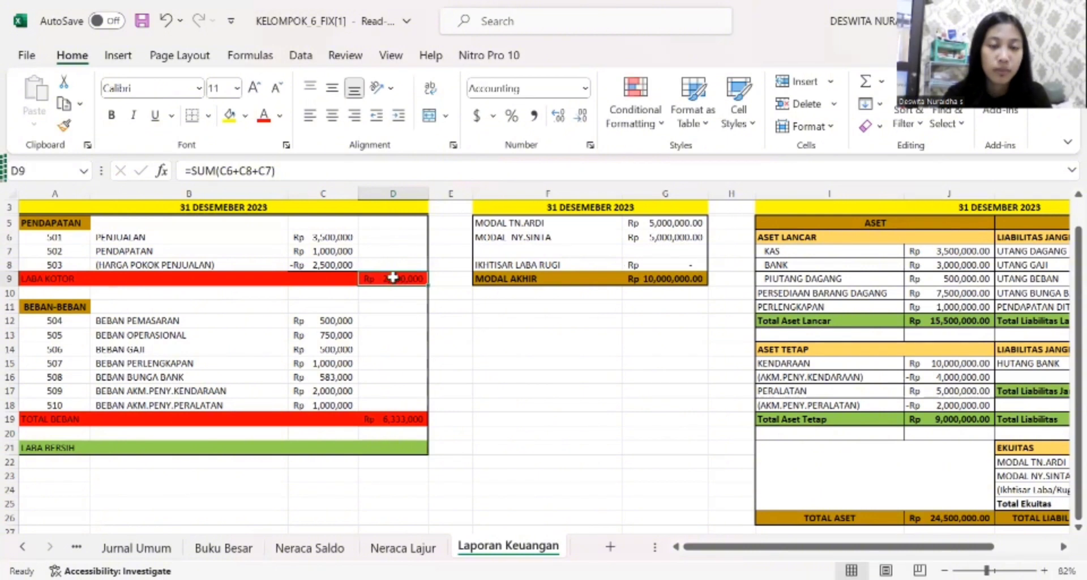
pyautogui.moveTo(393, 277); pyautogui.dragTo(391, 451)
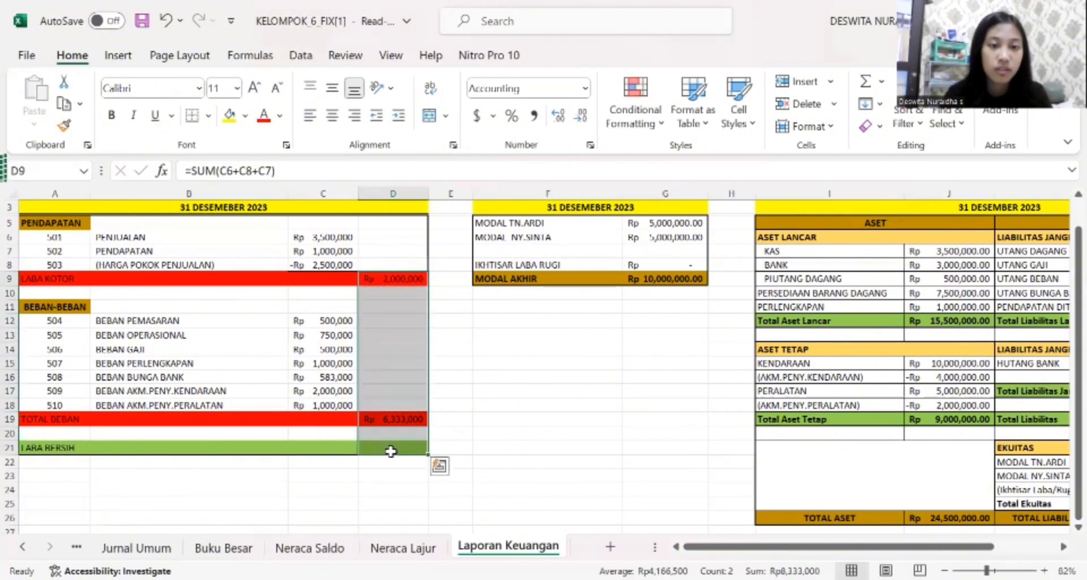
pyautogui.click(866, 84)
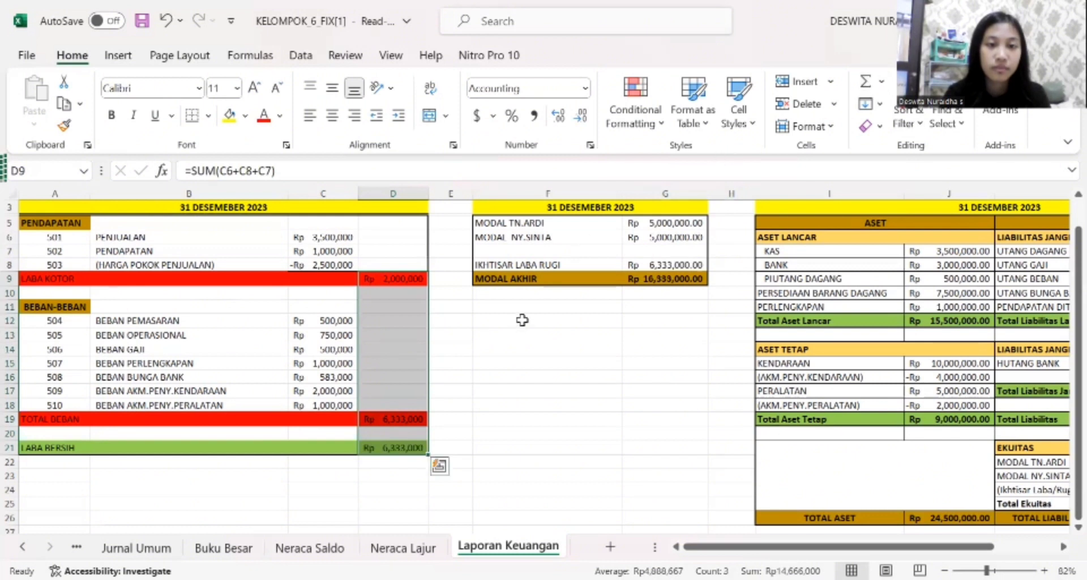
# - Calculate LABA BERSIH in D21 by subtracting TOTAL BEBAN from LABA KOTOR with =SUM(D9-D19)
pyautogui.doubleClick(384, 445)
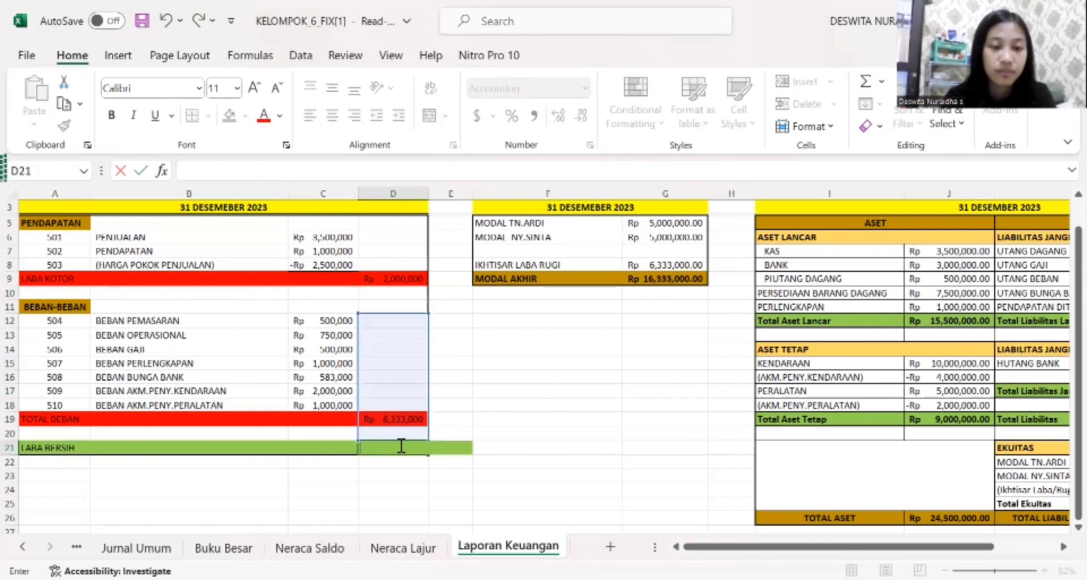
pyautogui.write('=')
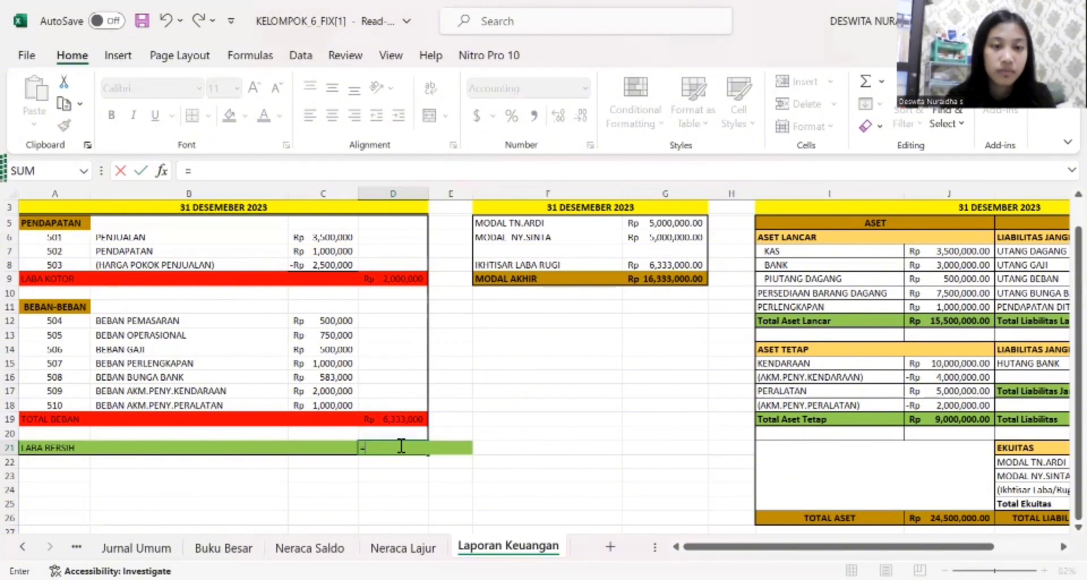
pyautogui.write('SUM')
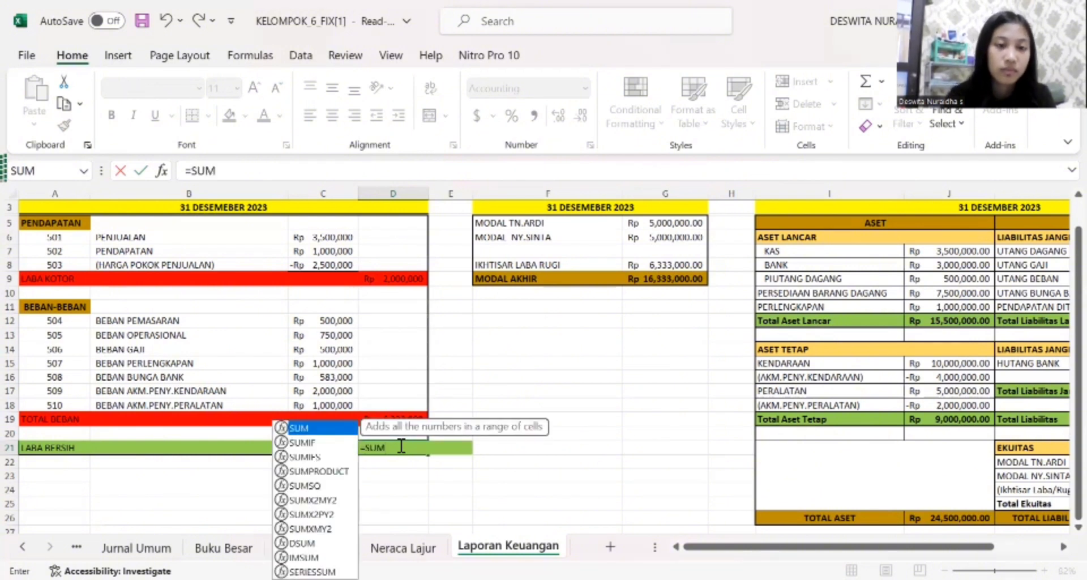
pyautogui.write('(')
pyautogui.click(392, 280)
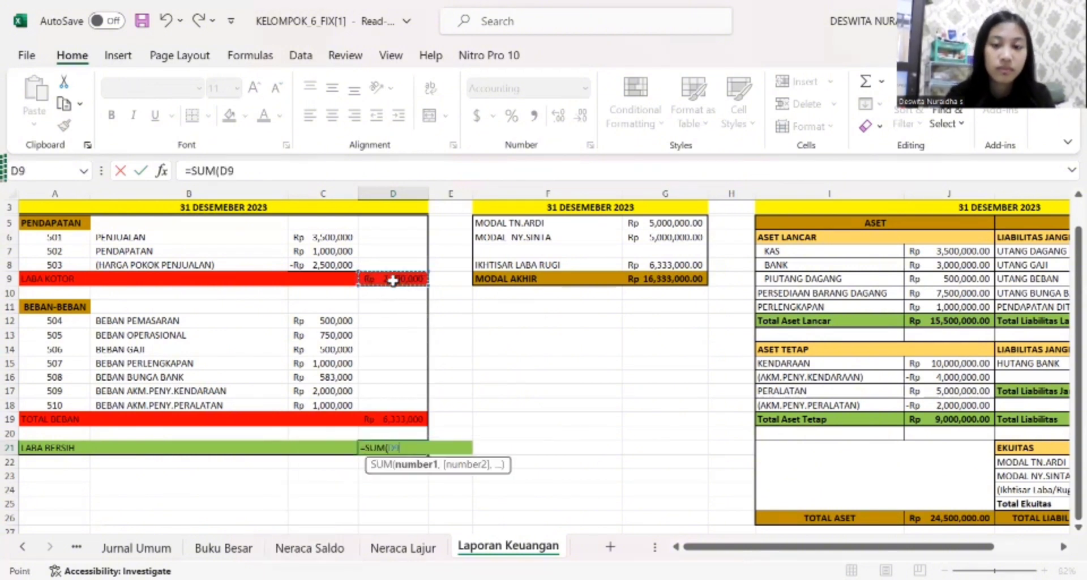
pyautogui.write('-')
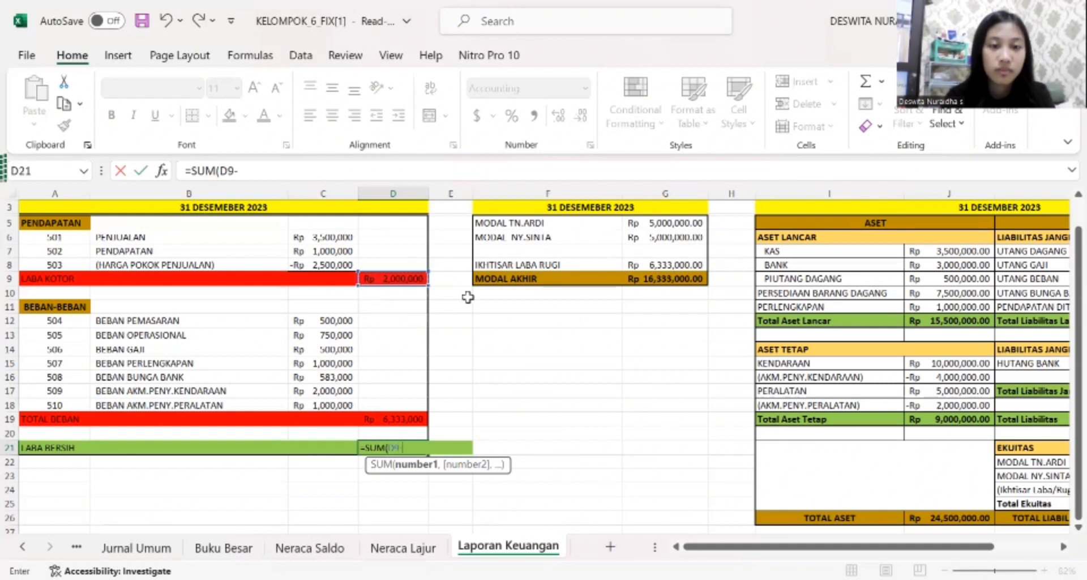
pyautogui.click(405, 418)
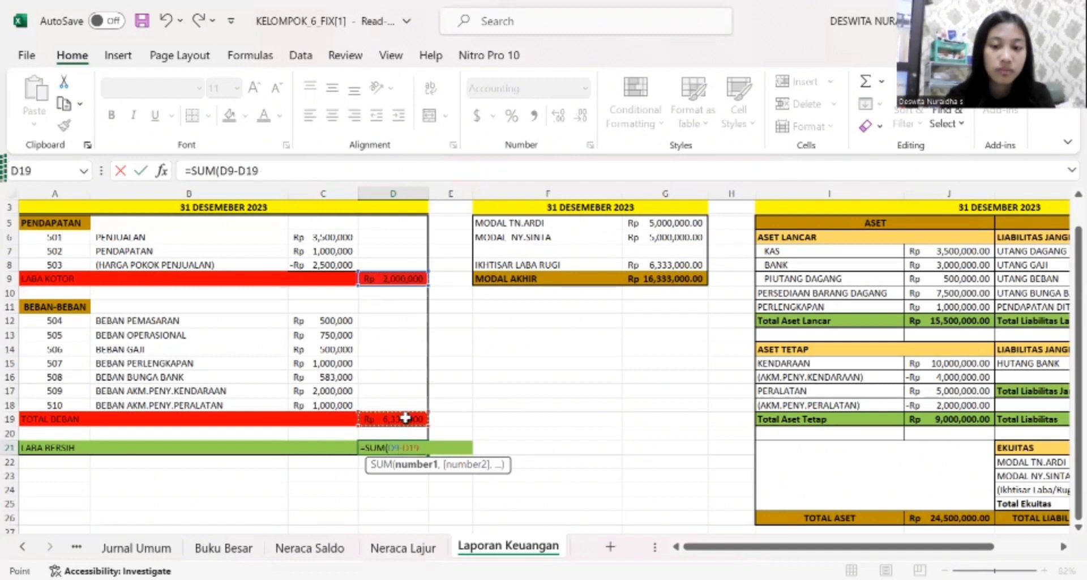
pyautogui.press('Return')
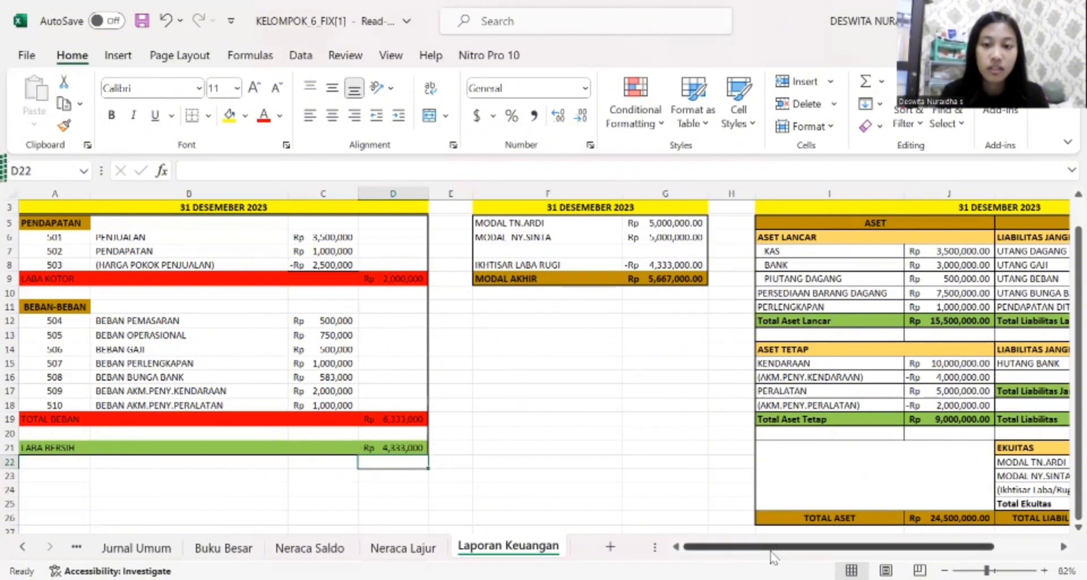
# - Link the first owner's capital amount in G5 of Laporan Perubahan Ekuitas to its credit cell with ='Neraca Lajur'!D21
pyautogui.moveTo(773, 558); pyautogui.dragTo(804, 556)
pyautogui.moveTo(1063, 478); pyautogui.dragTo(1064, 474)
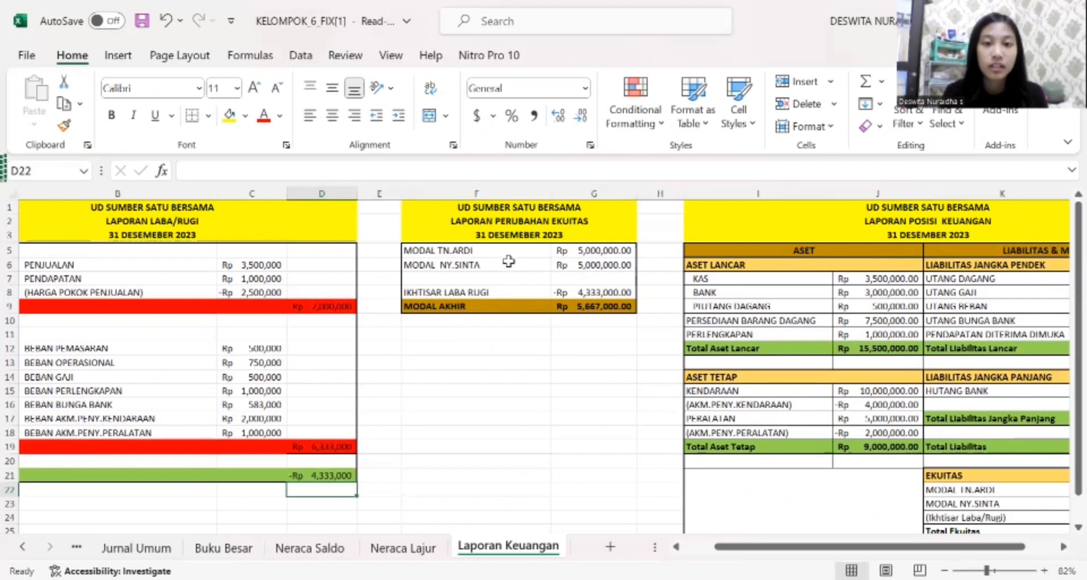
pyautogui.doubleClick(581, 249)
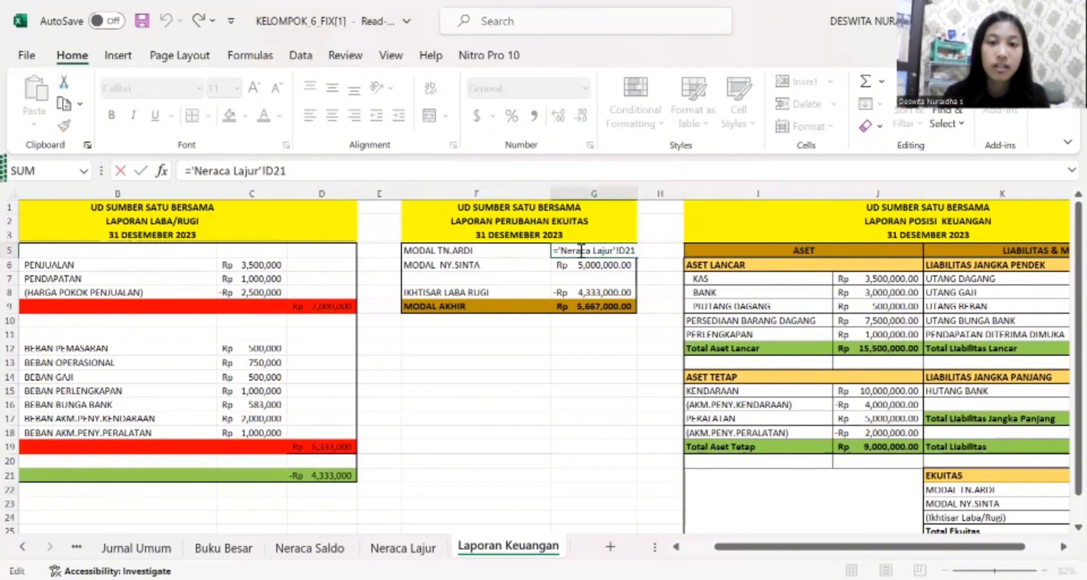
pyautogui.press('Escape')
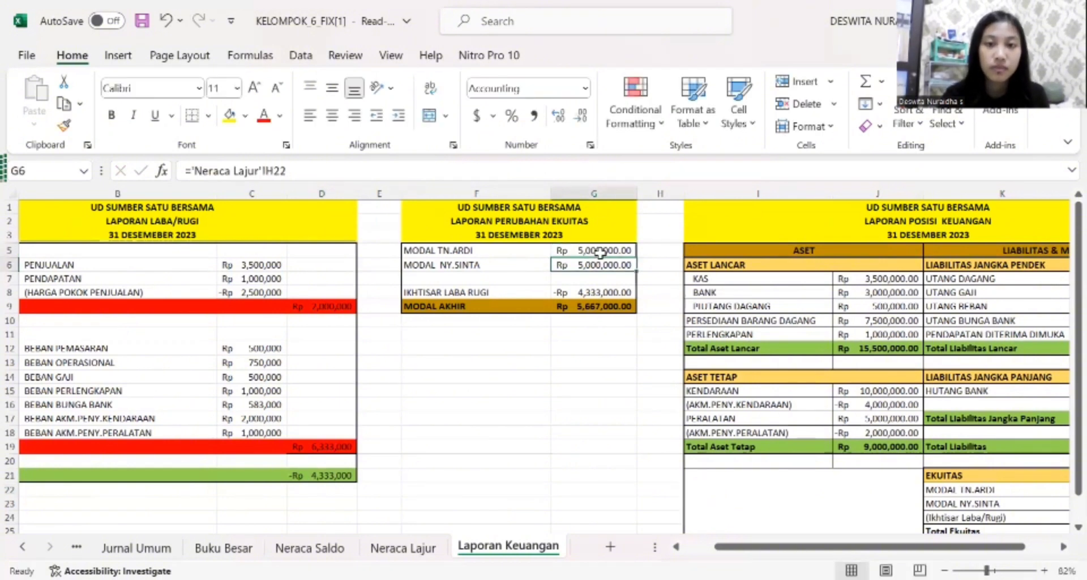
pyautogui.write('=')
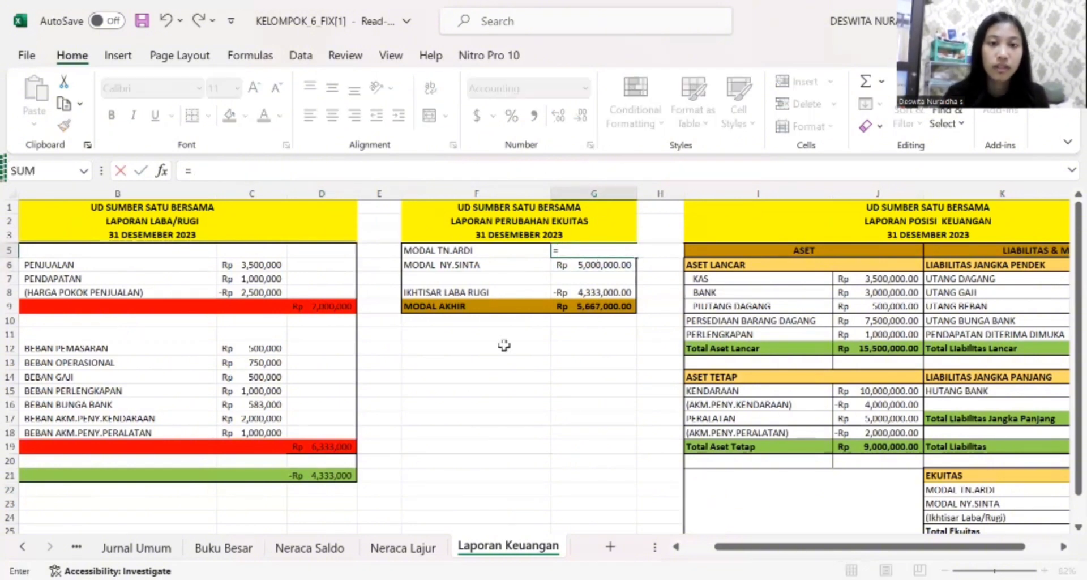
pyautogui.click(420, 546)
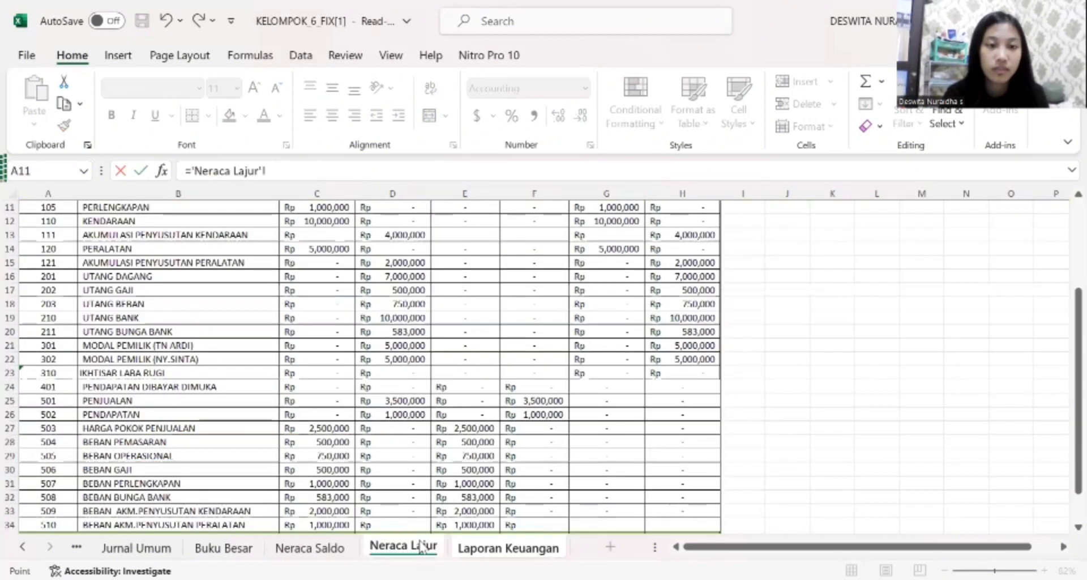
pyautogui.click(369, 346)
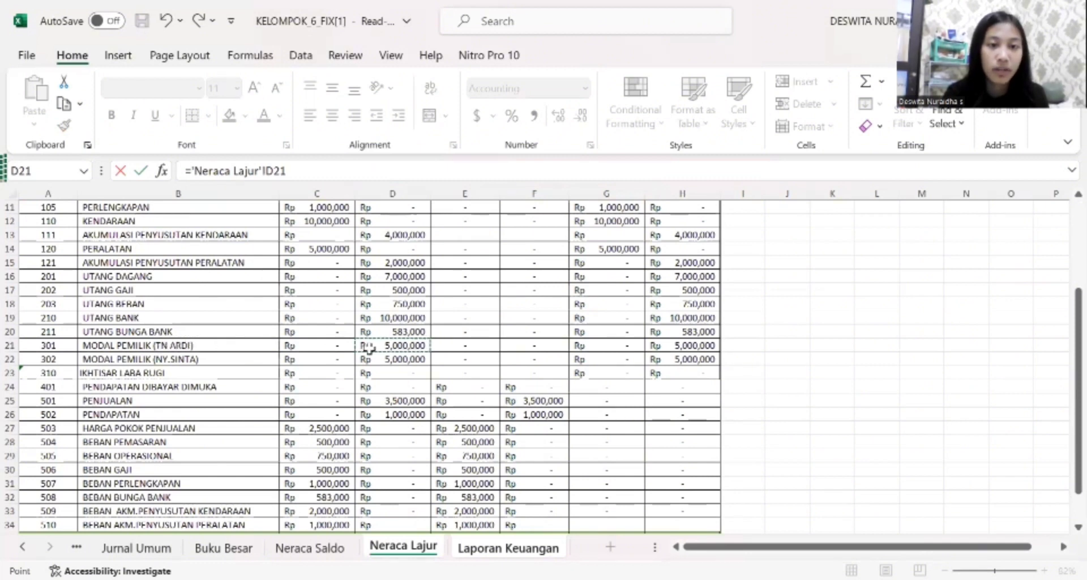
pyautogui.press('Return')
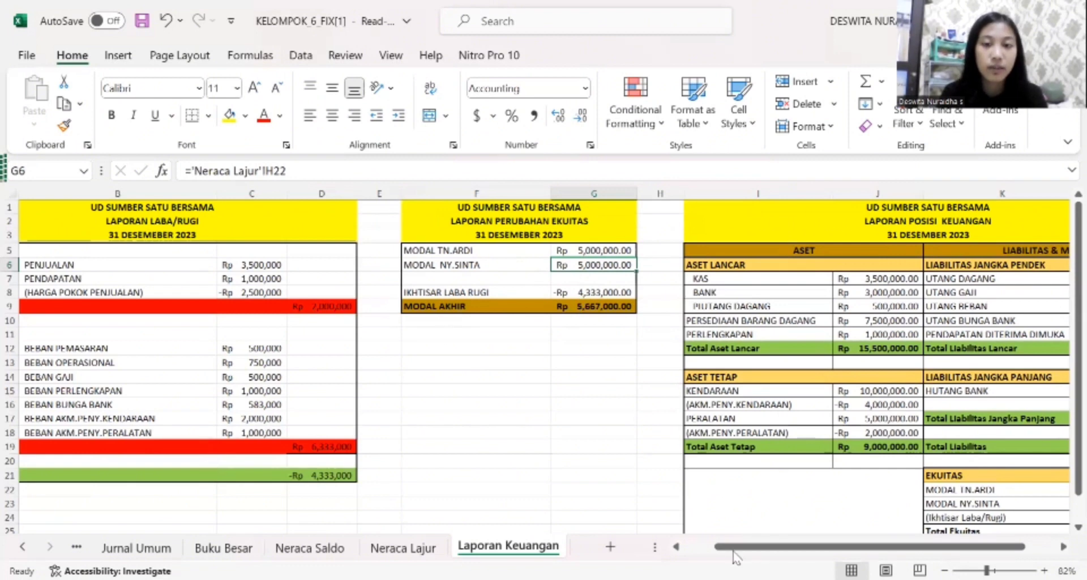
# - Link the IKHTISAR LABA RUGI amount in G8 to the LABA BERSIH cell with =D21
pyautogui.moveTo(732, 547); pyautogui.dragTo(685, 548)
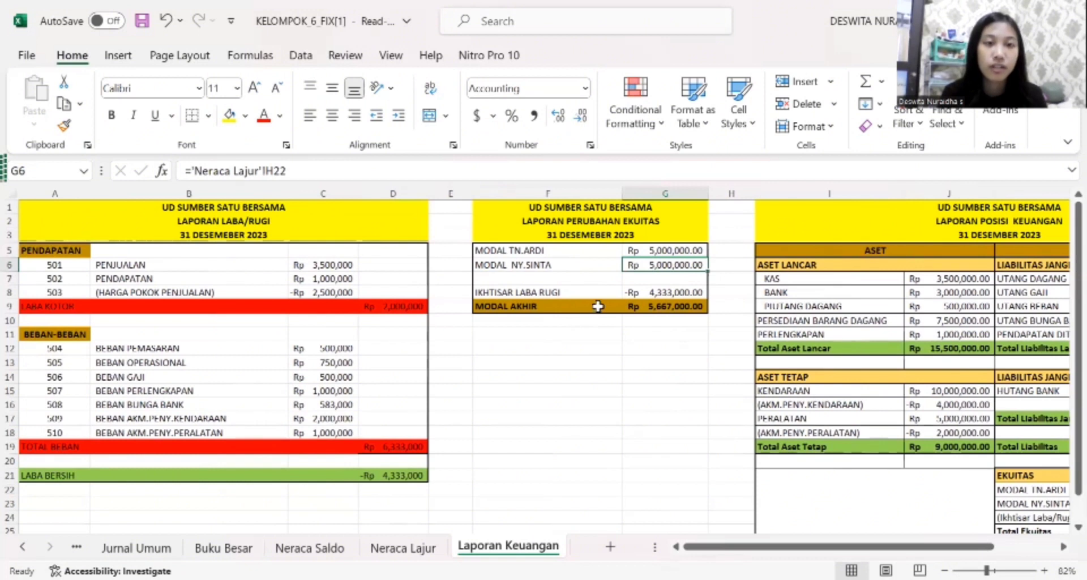
pyautogui.click(650, 292)
pyautogui.doubleClick(650, 292)
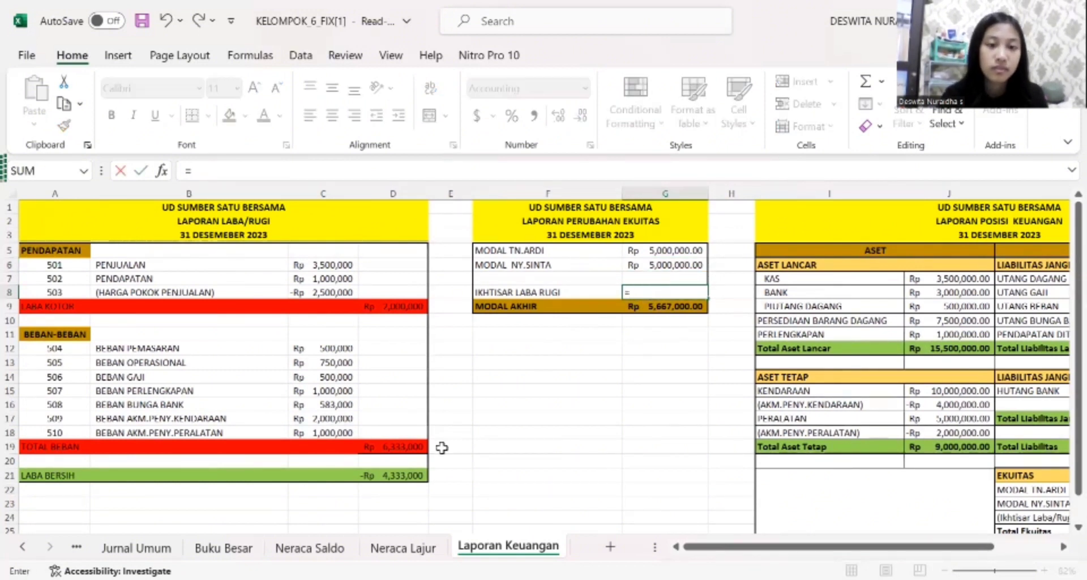
pyautogui.click(396, 477)
pyautogui.press('Return')
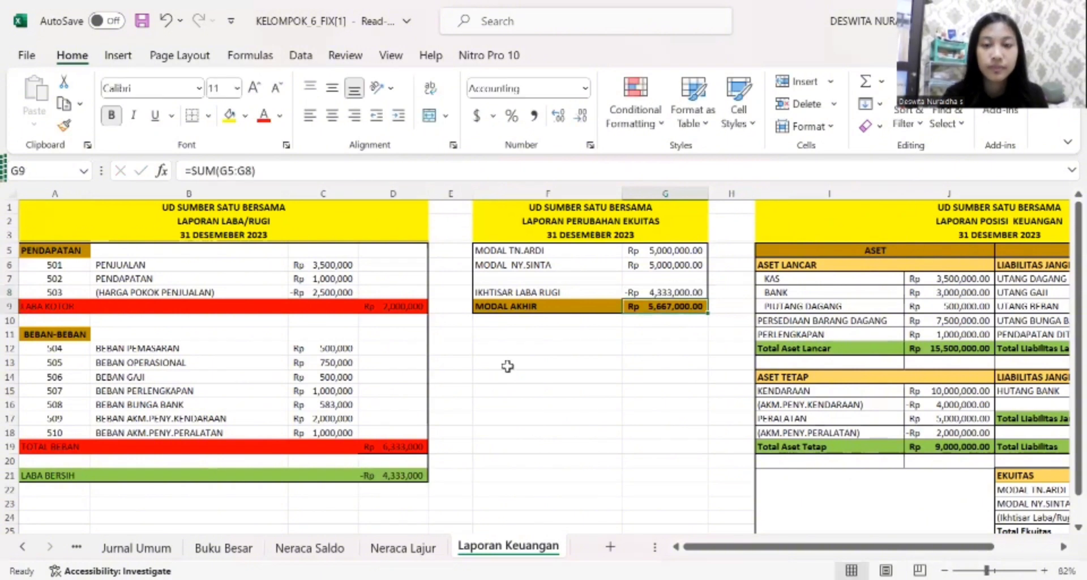
# - Clear MODAL AKHIR in G9 and recalculate it with AutoSum over the range G5:G9
pyautogui.moveTo(675, 245); pyautogui.dragTo(674, 265)
pyautogui.click(676, 249)
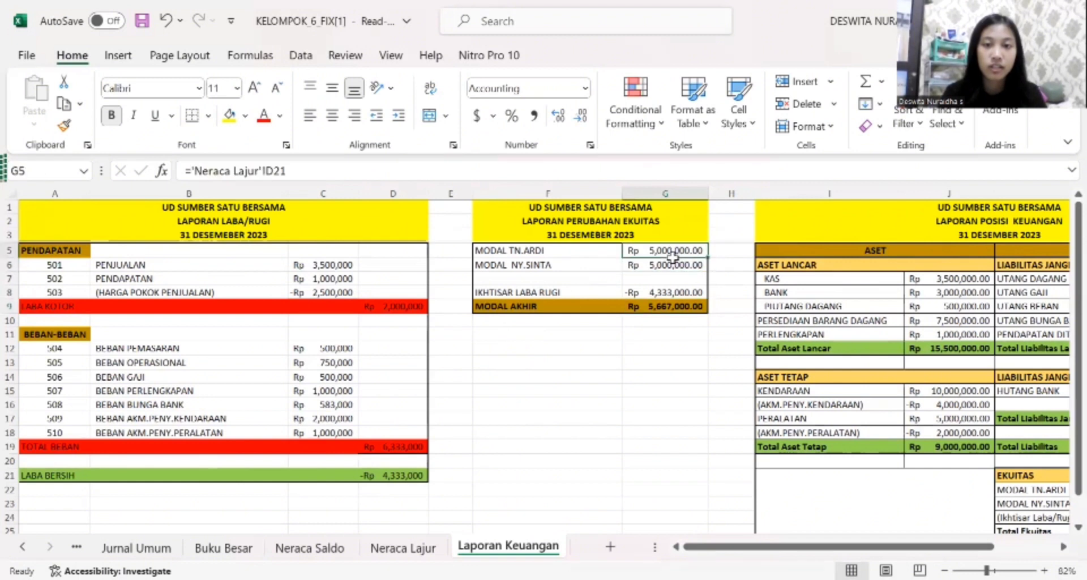
pyautogui.hotkey('shift', 'Down')
pyautogui.click(674, 308)
pyautogui.press('BackSpace')
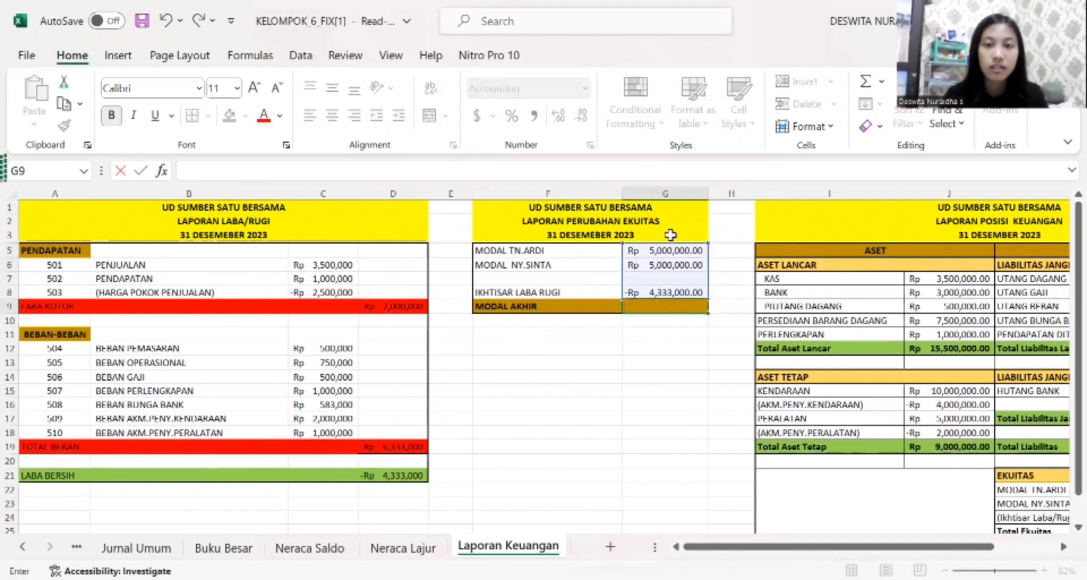
pyautogui.click(662, 249)
pyautogui.moveTo(663, 252); pyautogui.dragTo(666, 310)
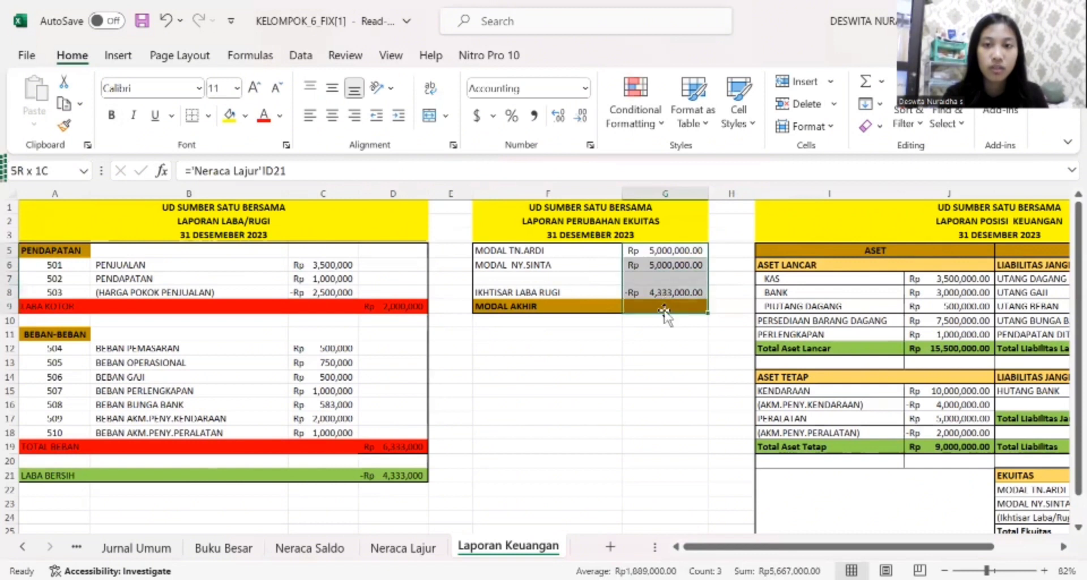
pyautogui.click(864, 81)
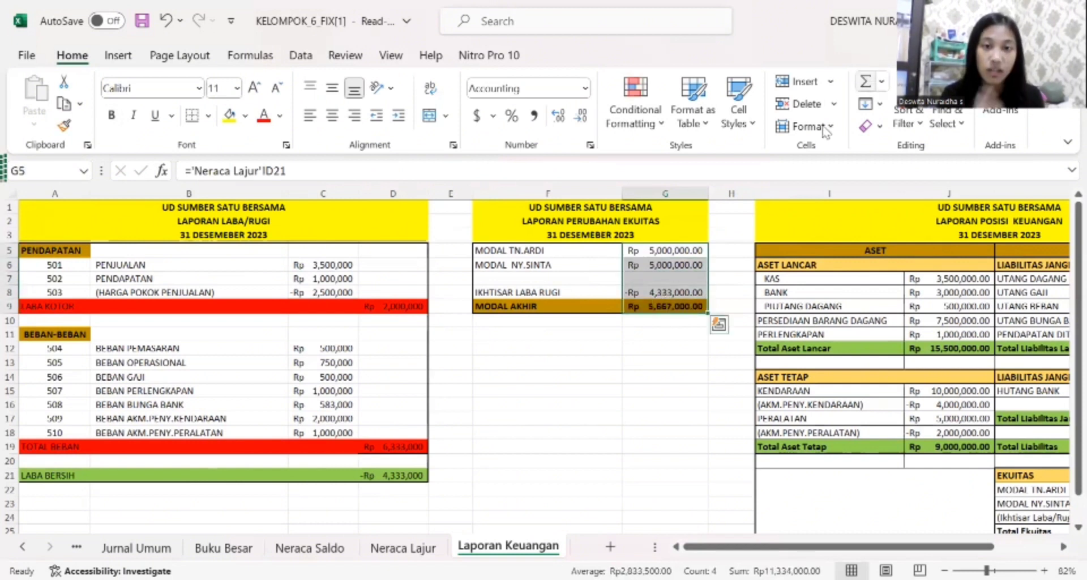
pyautogui.click(573, 392)
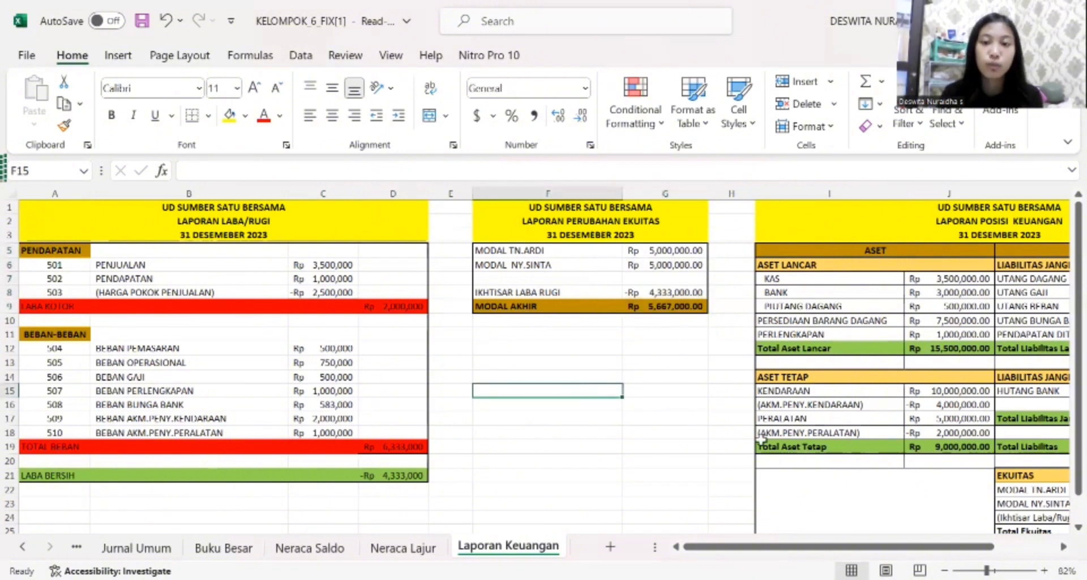
# - Link the KAS amount in J7 of Laporan Posisi Keuangan to its debit cell with ='Neraca Lajur'!C7
pyautogui.moveTo(751, 548); pyautogui.dragTo(874, 544)
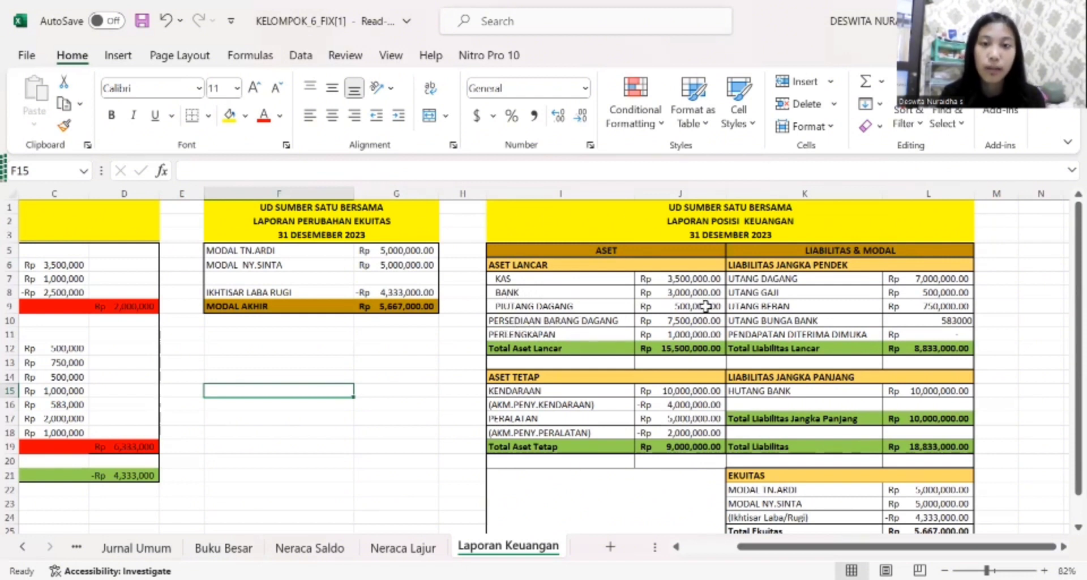
pyautogui.click(424, 547)
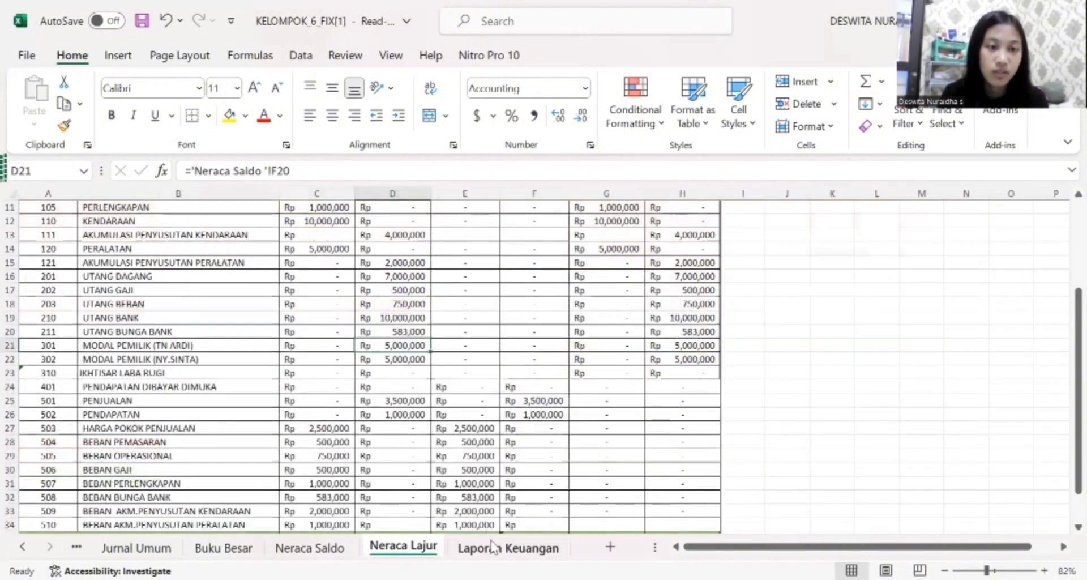
pyautogui.click(493, 548)
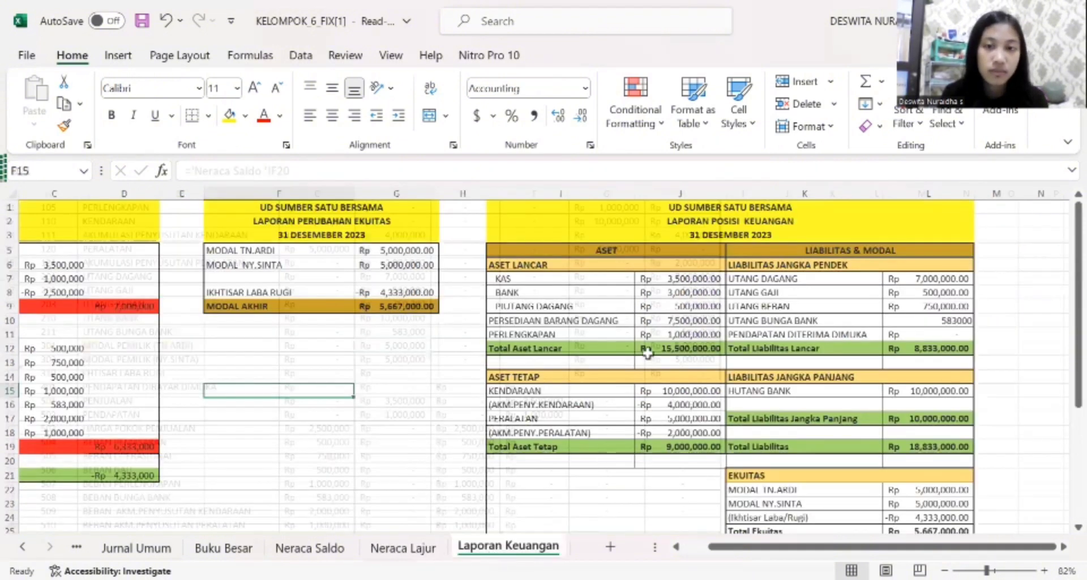
pyautogui.click(661, 279)
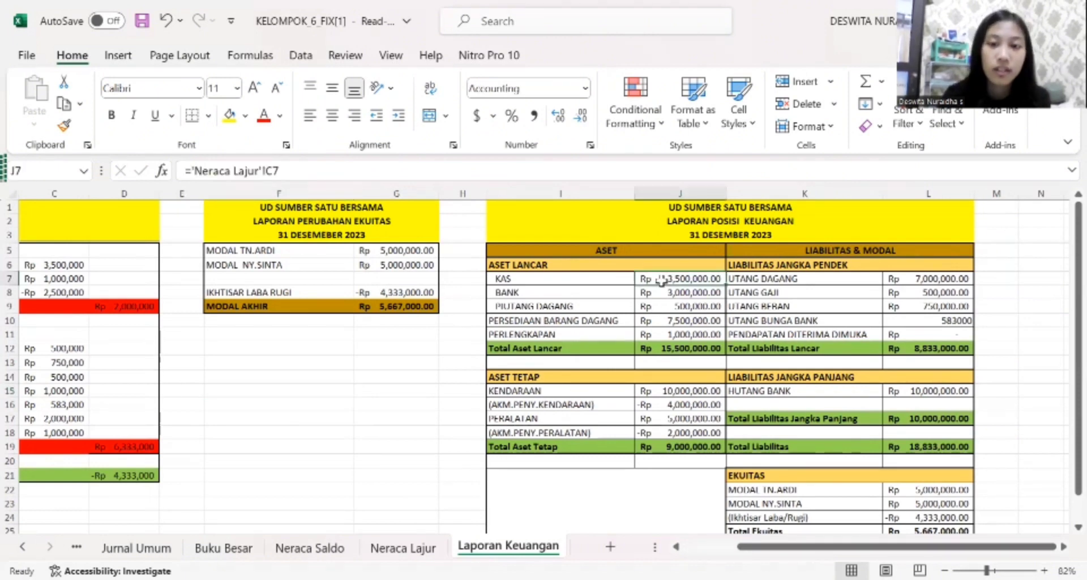
pyautogui.write('=')
pyautogui.click(403, 547)
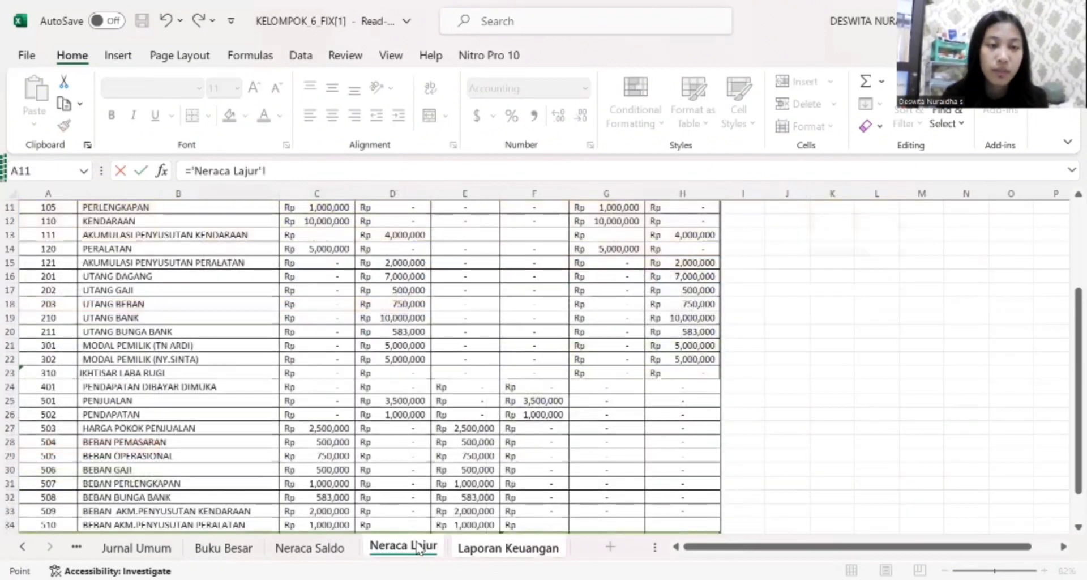
pyautogui.scroll(4, 1064, 267)
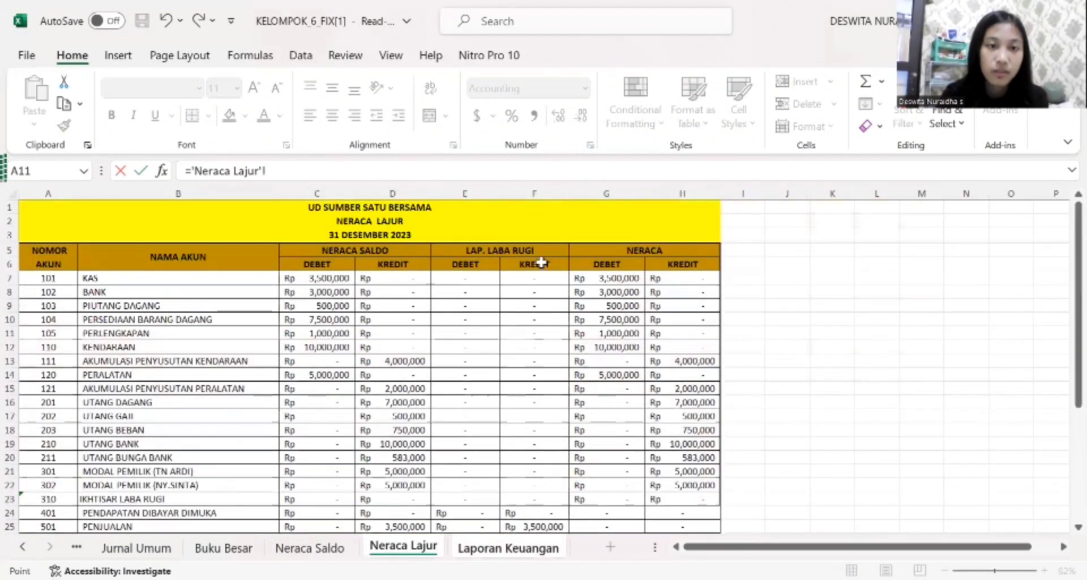
pyautogui.click(313, 282)
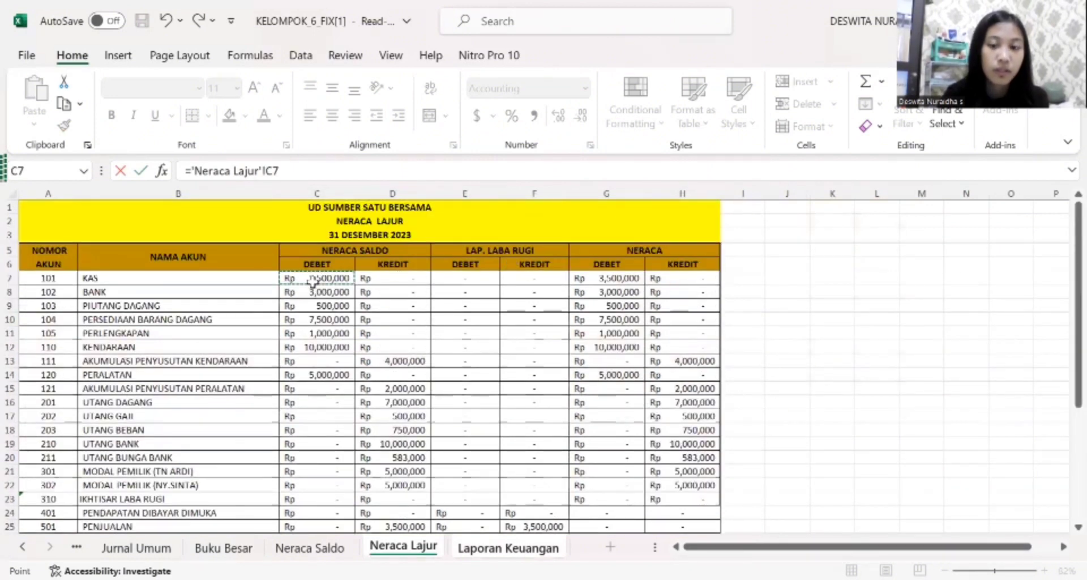
pyautogui.press('Return')
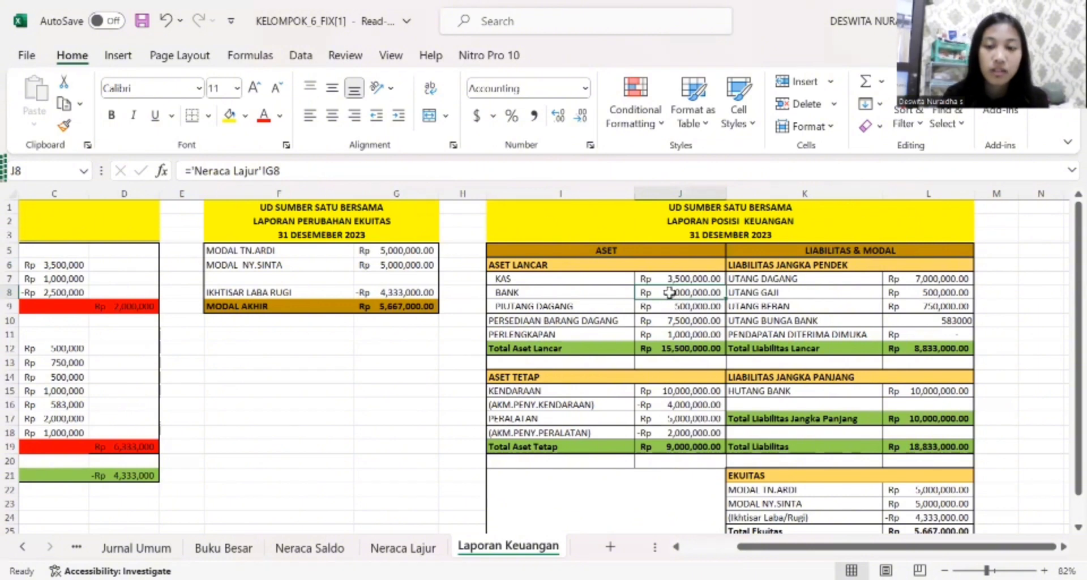
# - Link the BANK amount in J8 to its Neraca Saldo debit cell C8 on the Neraca Lajur sheet
pyautogui.click(403, 547)
pyautogui.click(480, 548)
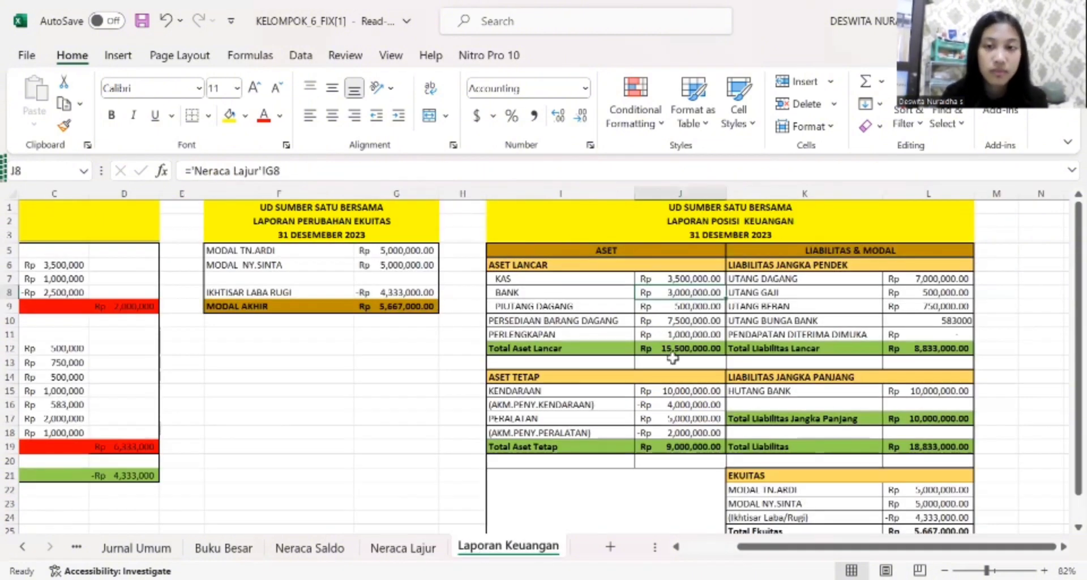
pyautogui.click(672, 292)
pyautogui.write('=')
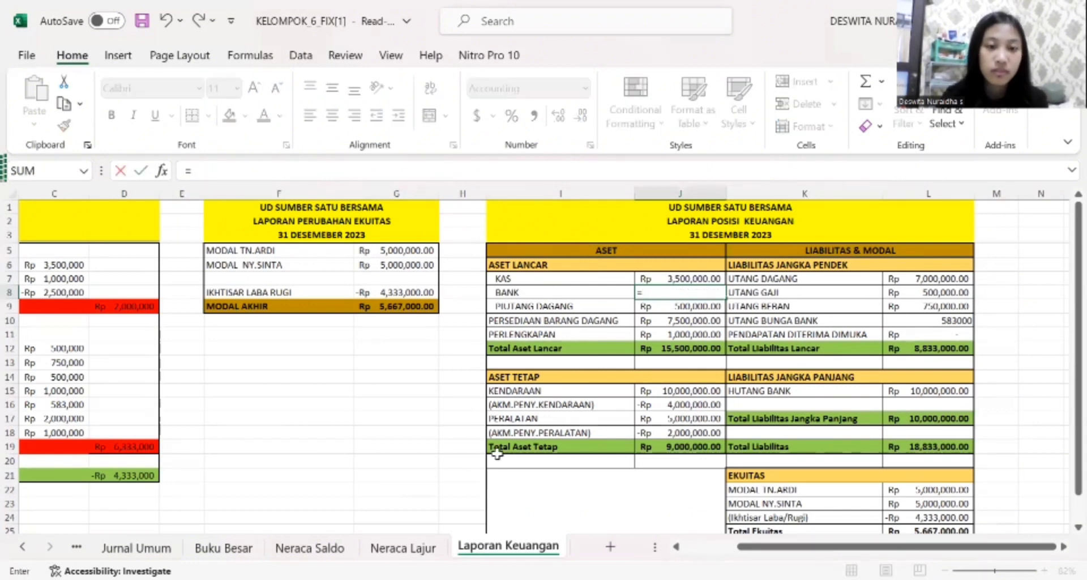
pyautogui.click(402, 552)
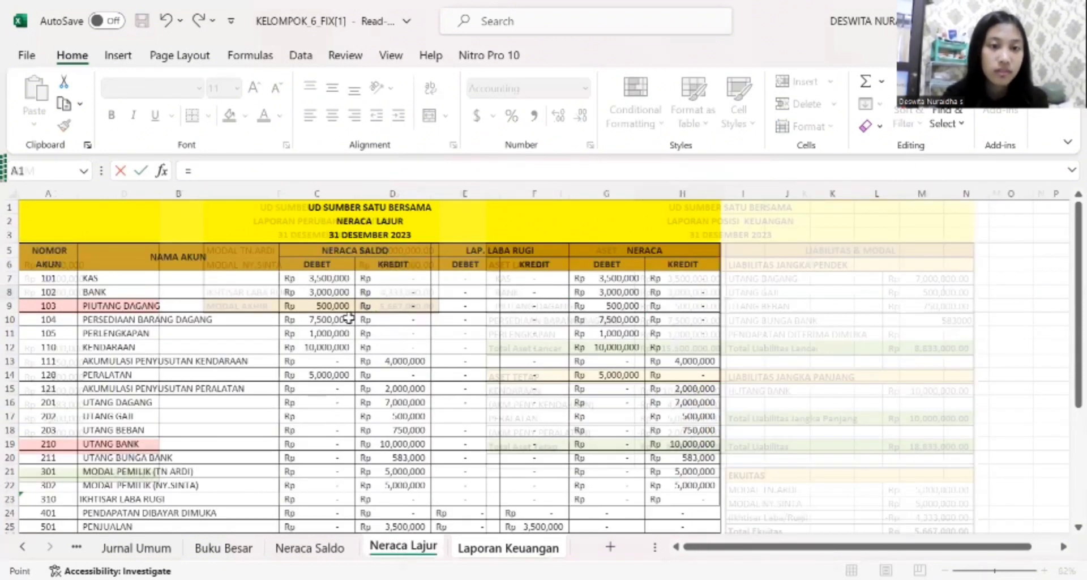
pyautogui.click(329, 292)
pyautogui.press('Return')
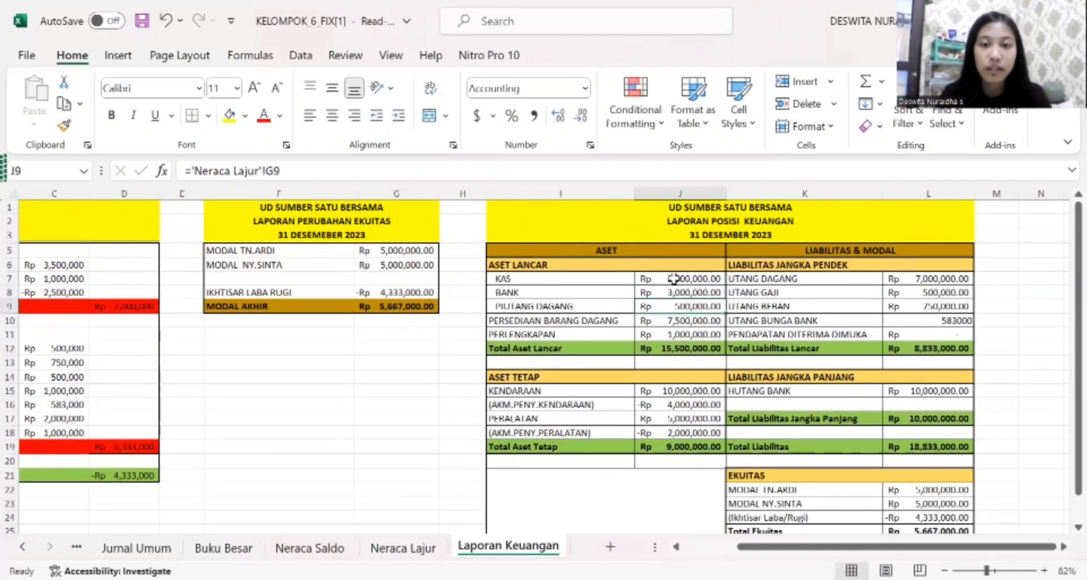
# - Clear Total Aset Lancar in J12 and recalculate it with AutoSum over the range J7:J12
pyautogui.click(667, 349)
pyautogui.doubleClick(667, 350)
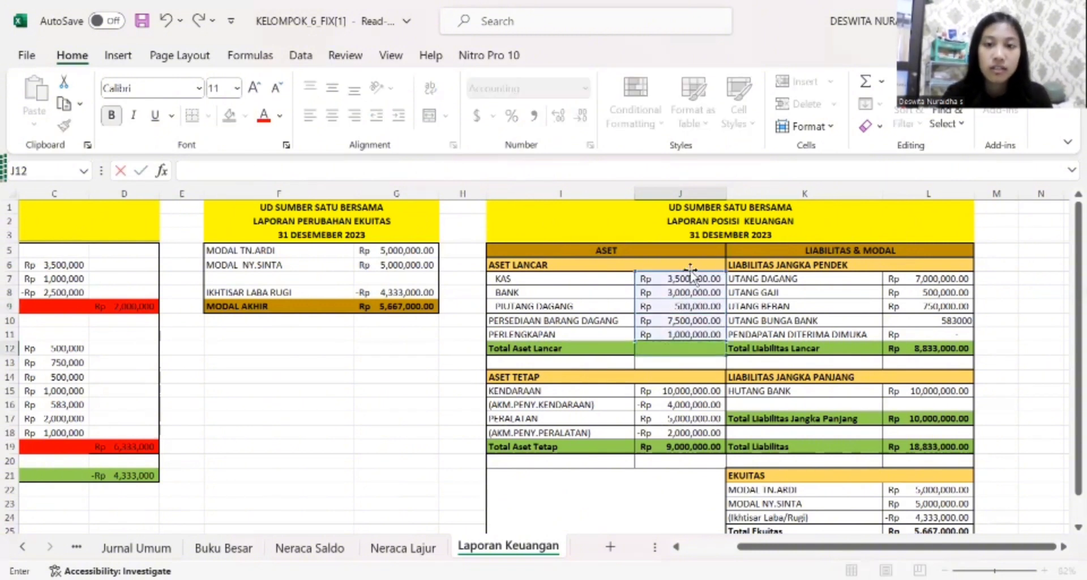
pyautogui.moveTo(688, 276)
pyautogui.mouseDown()
pyautogui.moveTo(680, 282)
pyautogui.moveTo(698, 317)
pyautogui.moveTo(685, 348)
pyautogui.mouseUp()
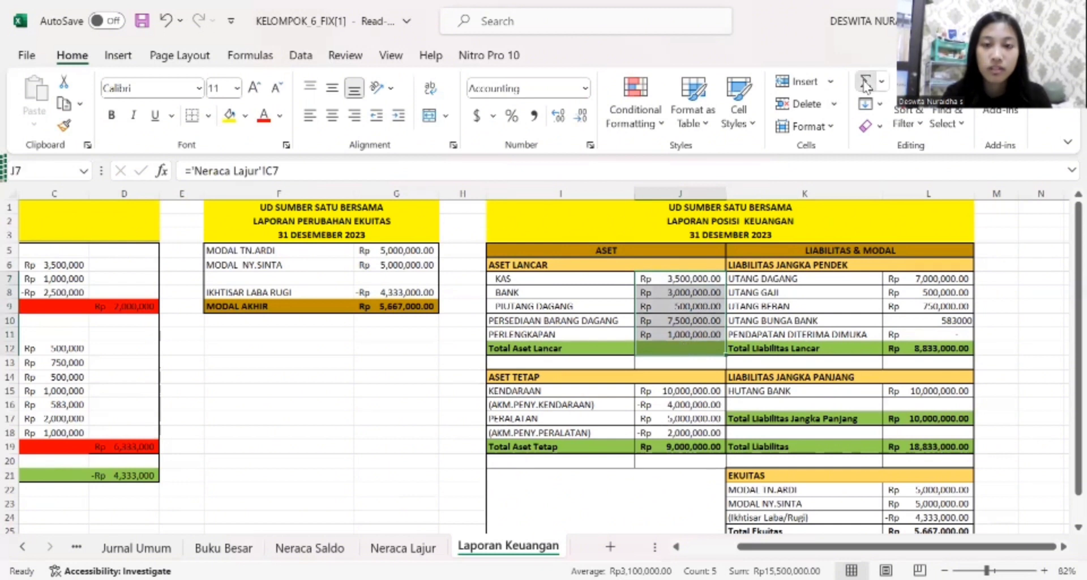
pyautogui.click(865, 84)
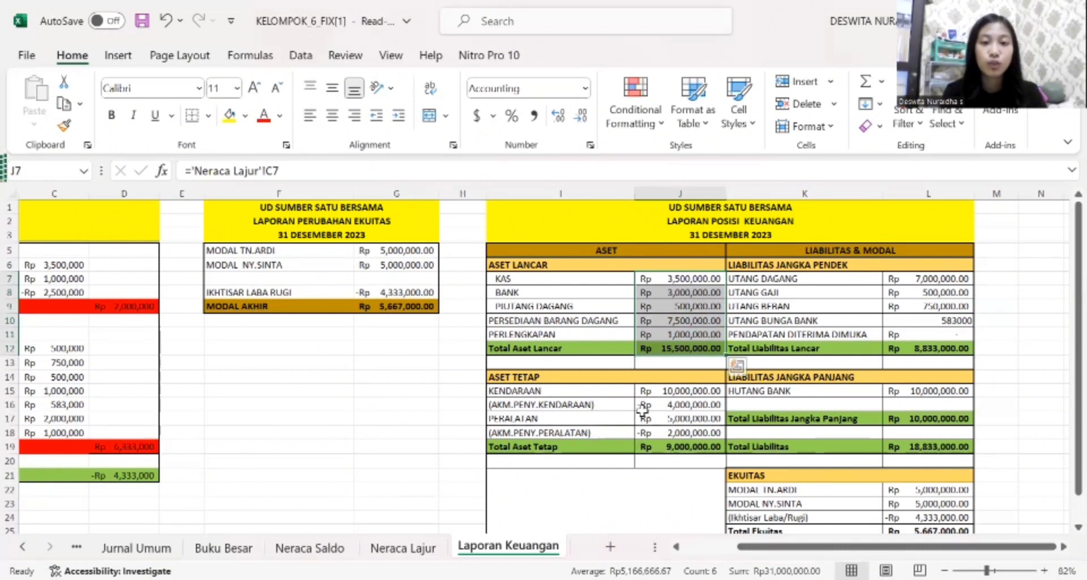
pyautogui.click(661, 393)
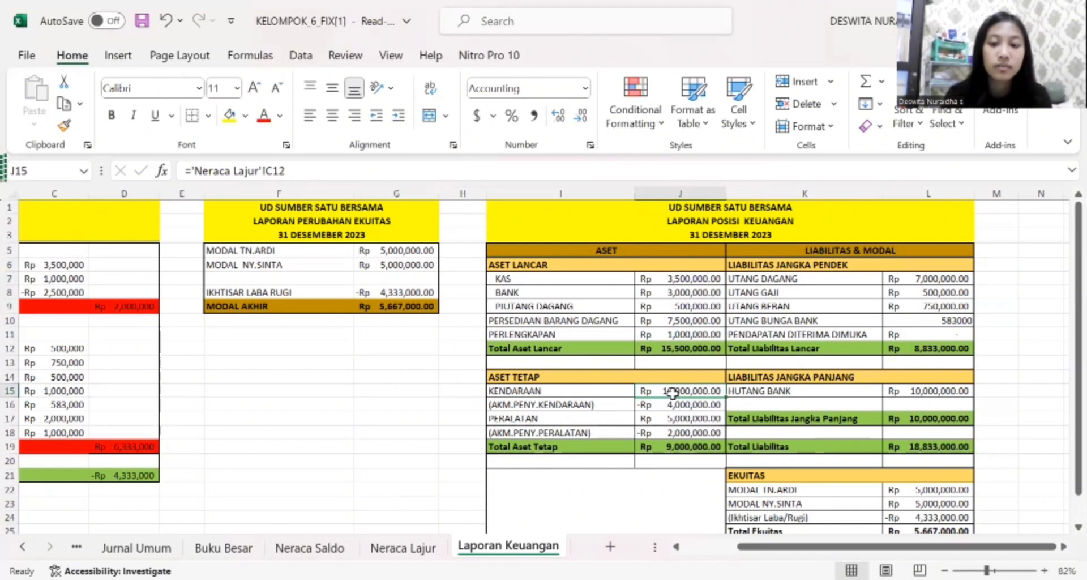
pyautogui.write('=')
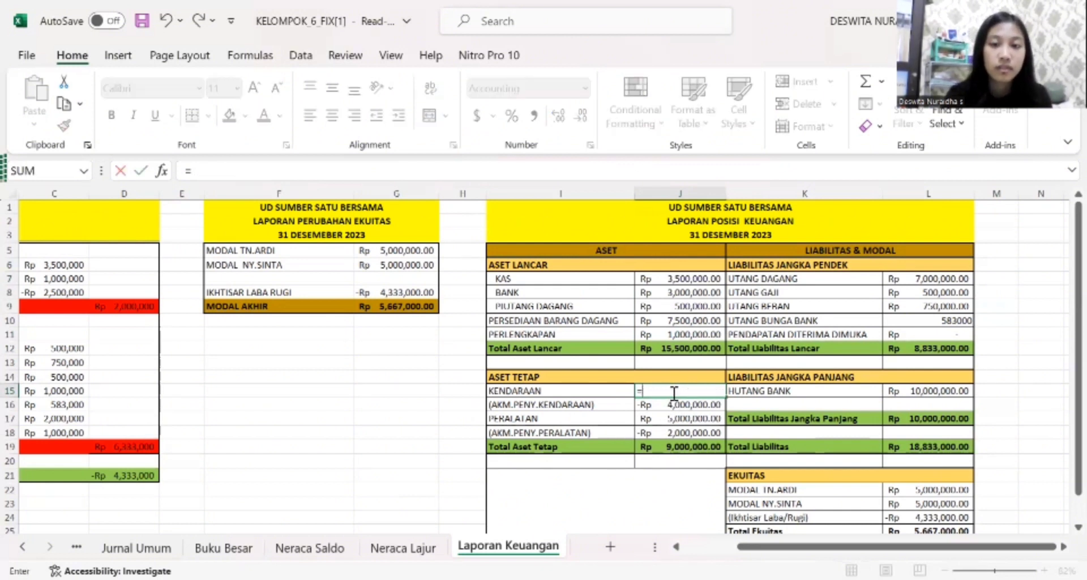
pyautogui.click(386, 488)
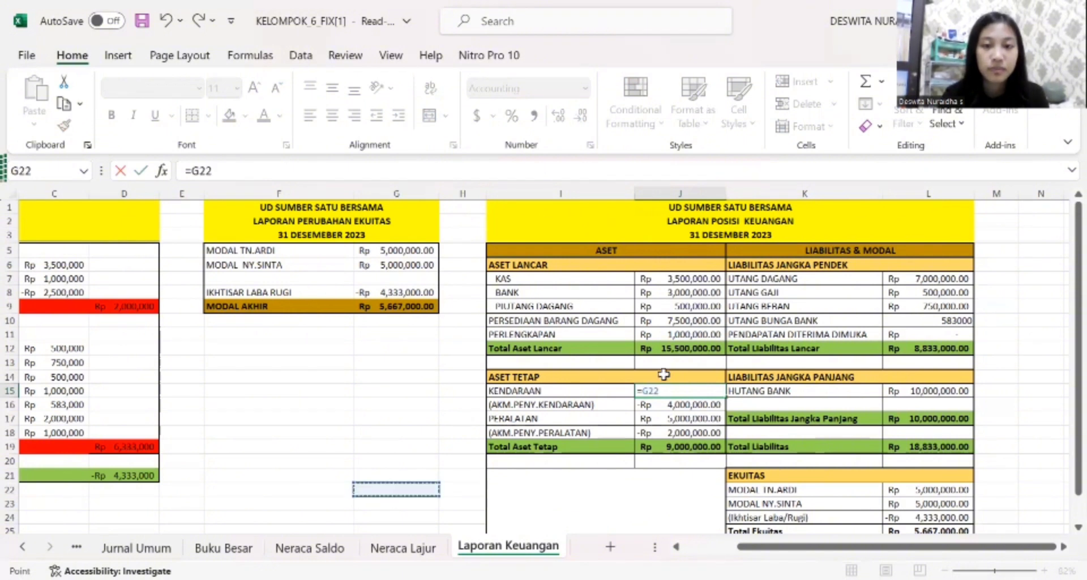
pyautogui.press('BackSpace')
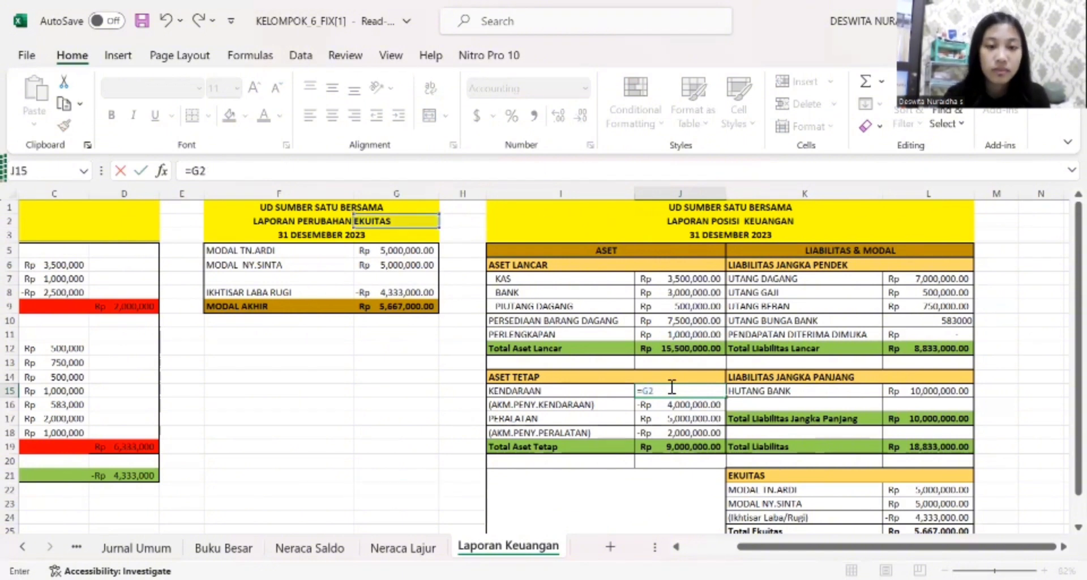
pyautogui.click(408, 548)
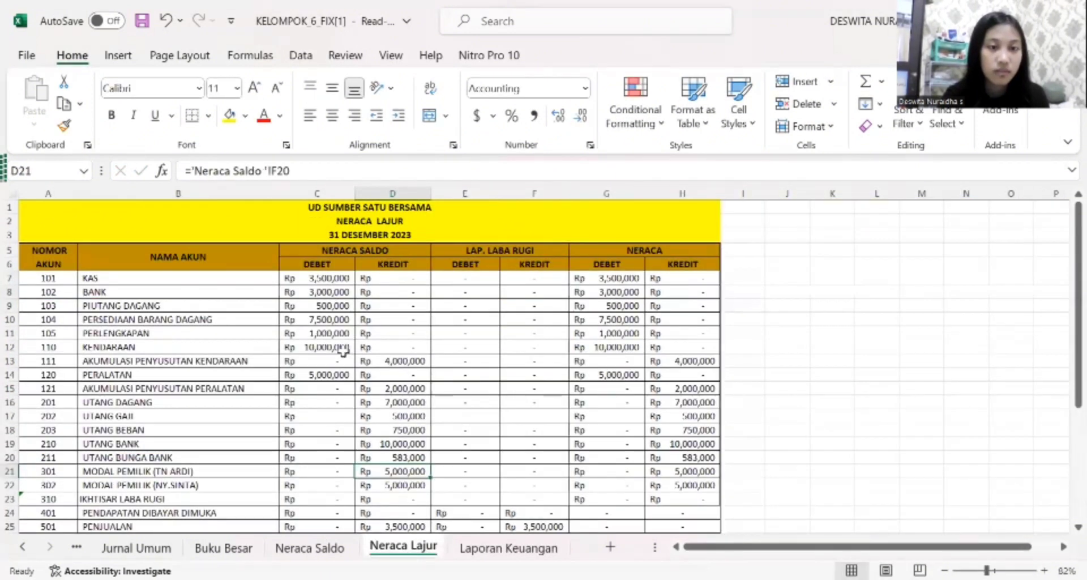
pyautogui.click(342, 350)
pyautogui.press('Down')
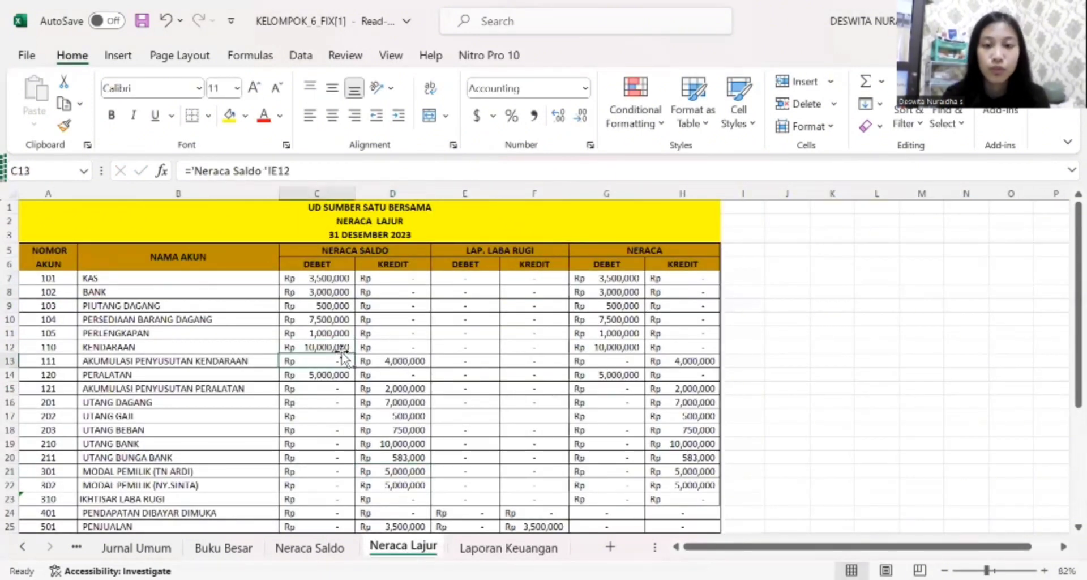
pyautogui.click(518, 545)
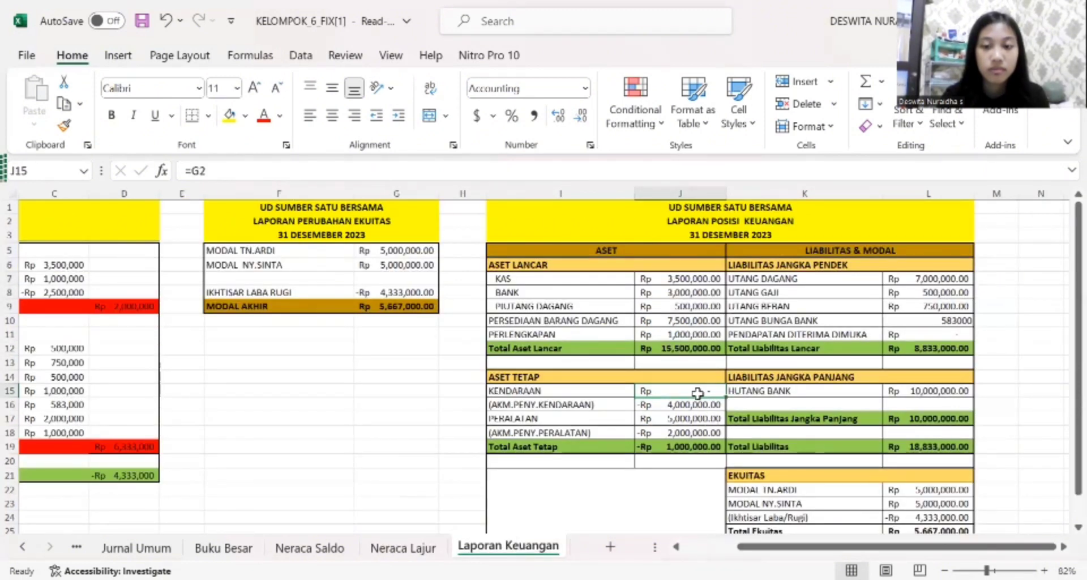
# - Replace the KENDARAAN amount in J15 with a link to its Neraca Saldo debit cell, ='Neraca Lajur'!C12
pyautogui.press('BackSpace')
pyautogui.write('=')
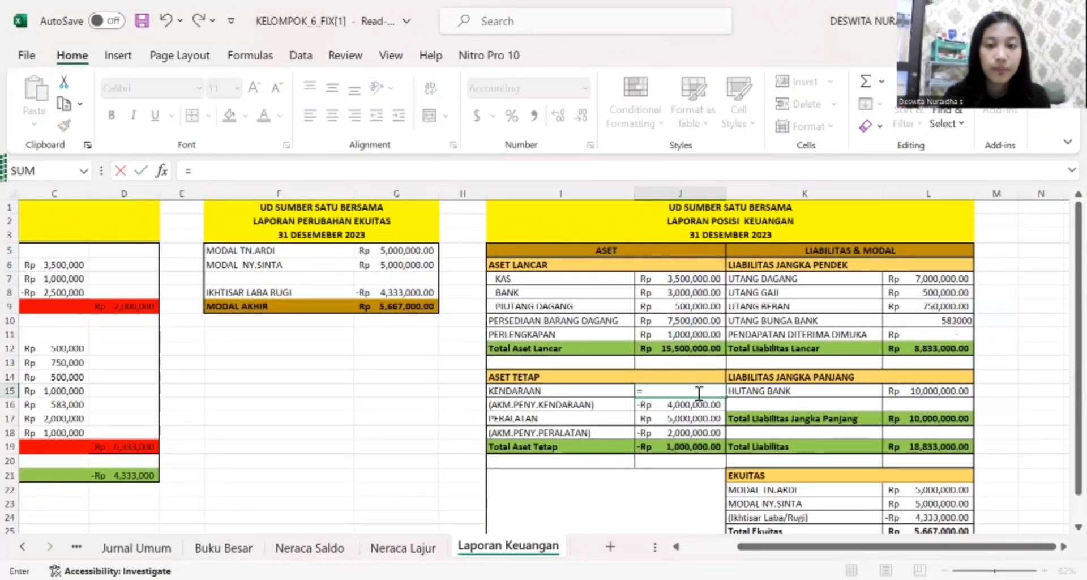
pyautogui.click(423, 549)
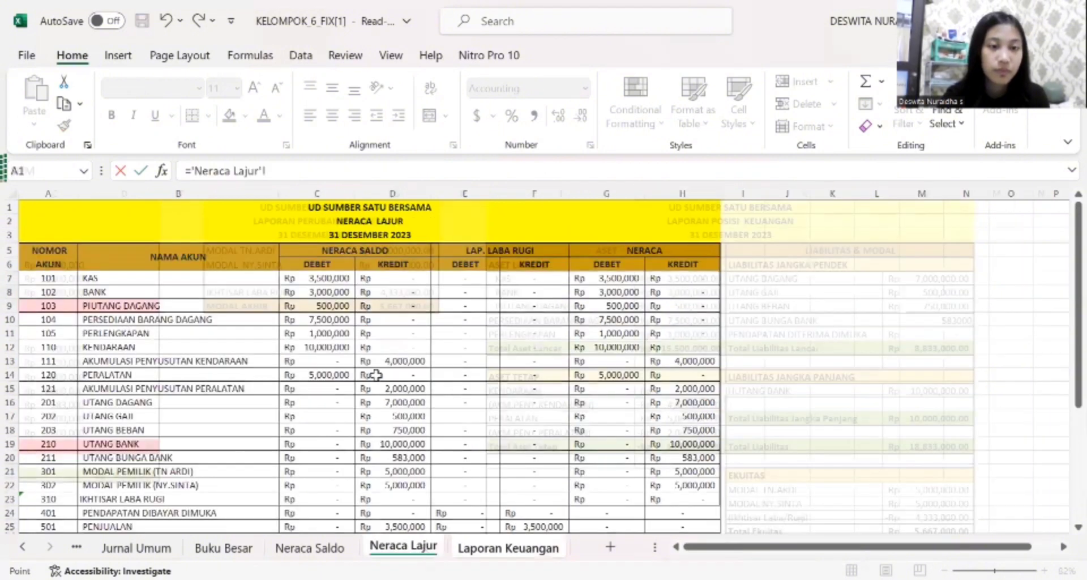
pyautogui.click(307, 347)
pyautogui.press('Return')
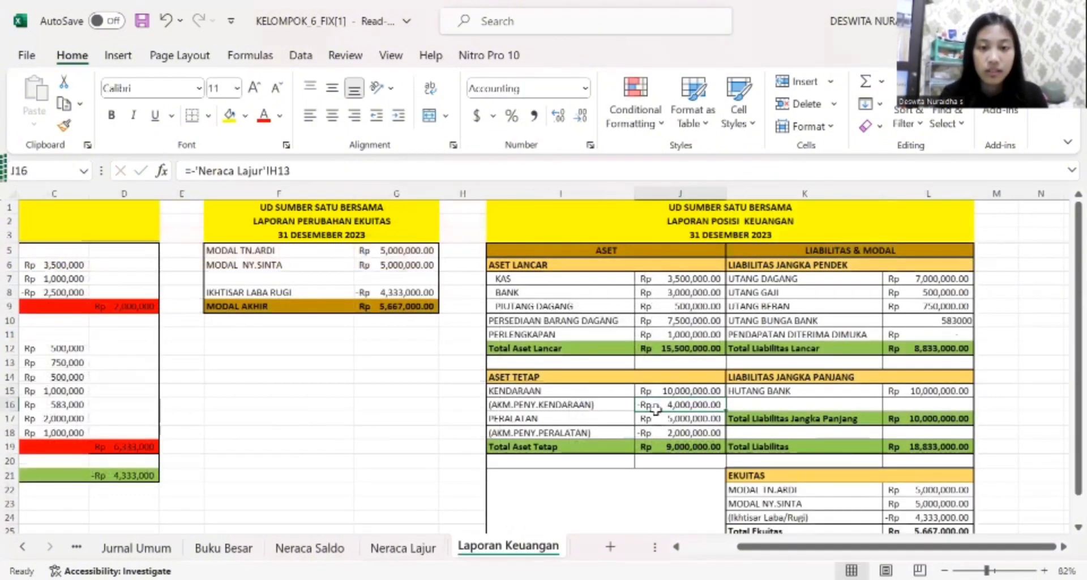
pyautogui.click(404, 548)
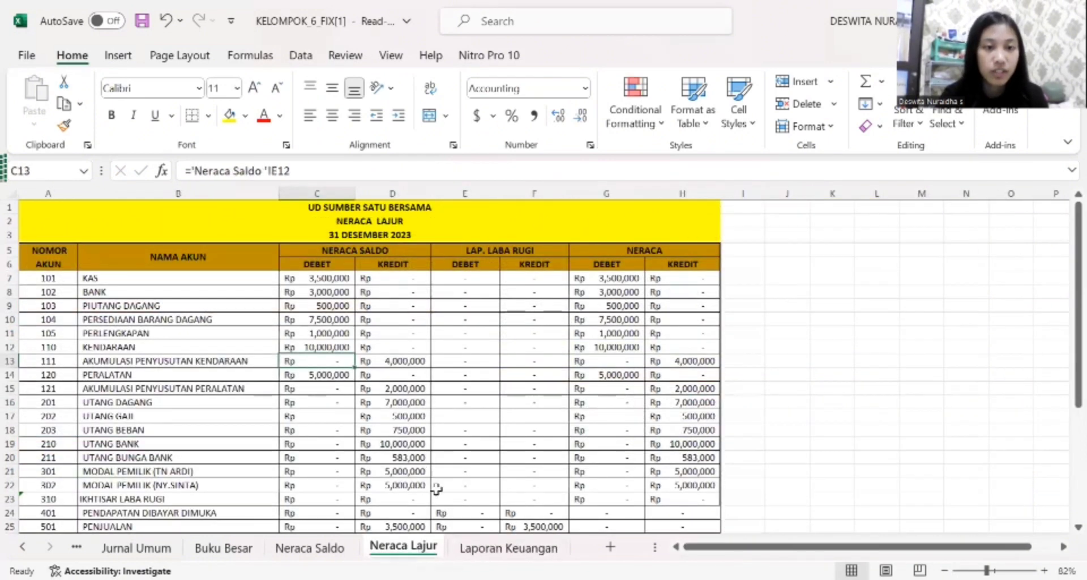
pyautogui.click(475, 554)
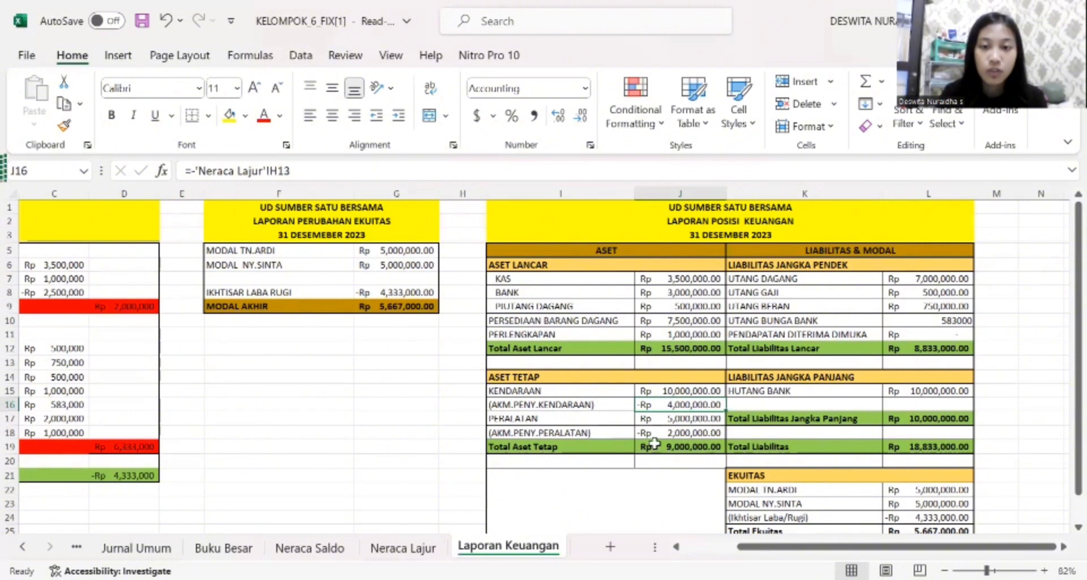
# - Clear Total Aset Tetap in J19 and recalculate it with AutoSum over the range J15:J19
pyautogui.click(654, 443)
pyautogui.press('BackSpace')
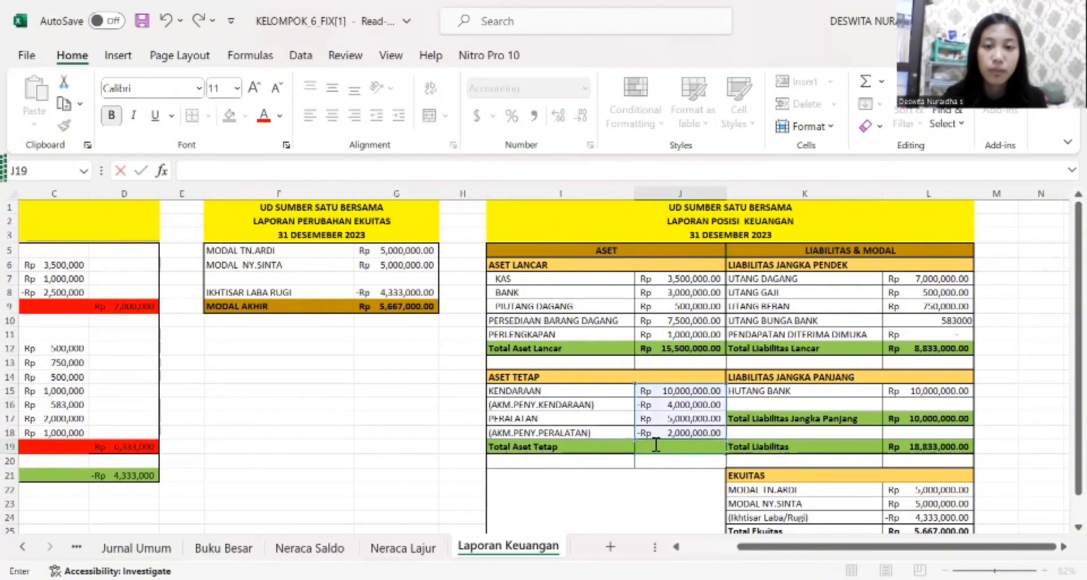
pyautogui.click(677, 391)
pyautogui.moveTo(675, 397); pyautogui.dragTo(671, 447)
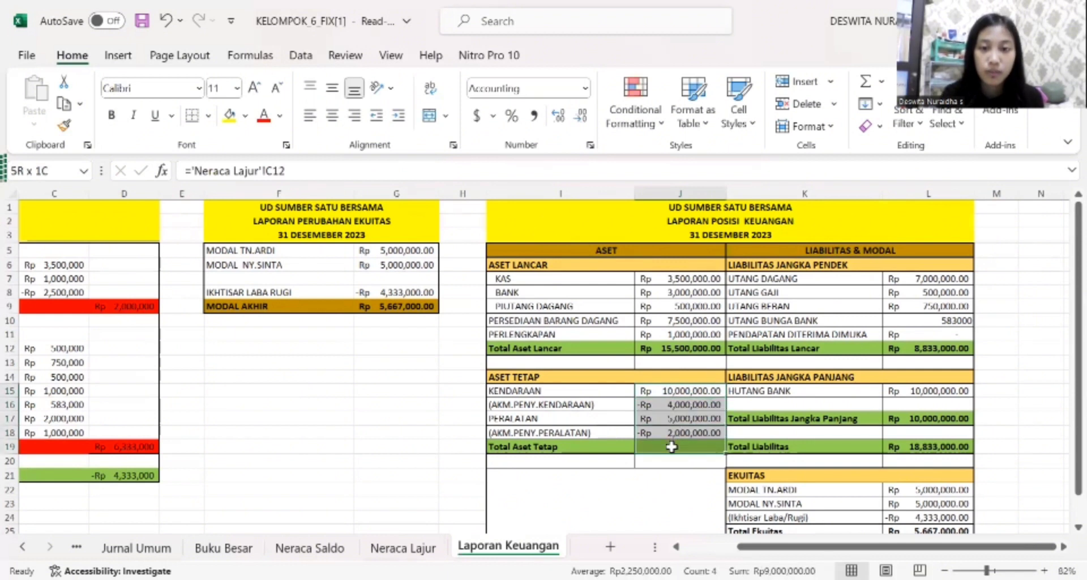
pyautogui.click(866, 81)
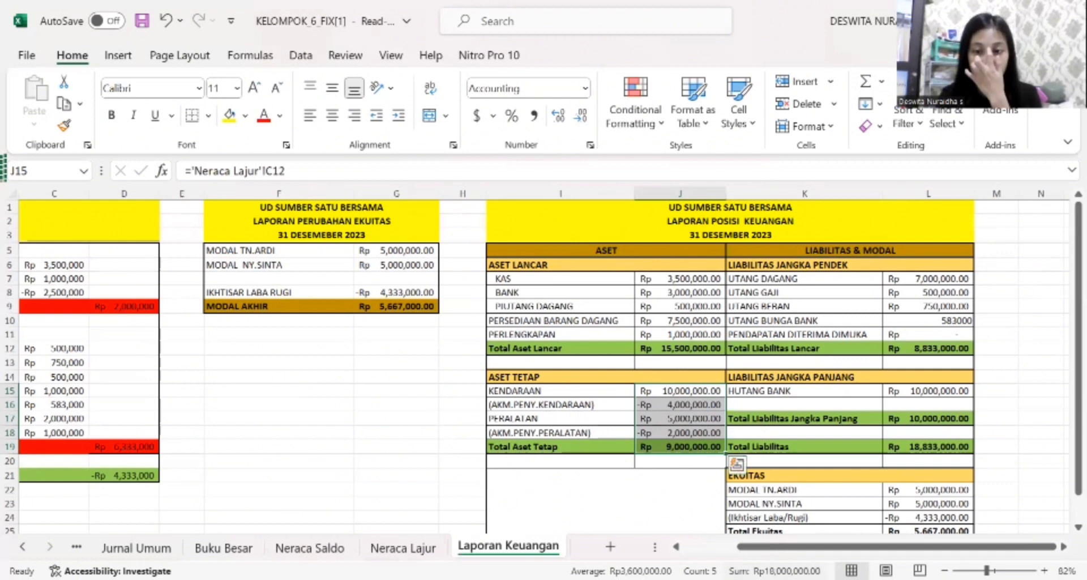
# - Clear TOTAL ASET in J26 and recalculate it from Total Aset Lancar and Total Aset Tetap with =SUM(J12+J19)
pyautogui.moveTo(1076, 429); pyautogui.dragTo(1075, 469)
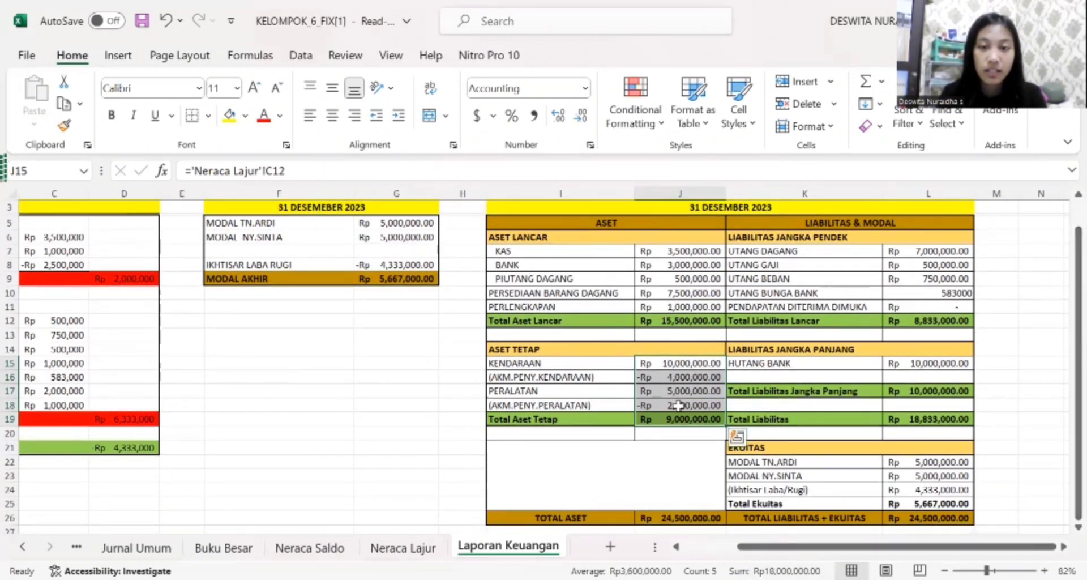
pyautogui.click(683, 517)
pyautogui.press('BackSpace')
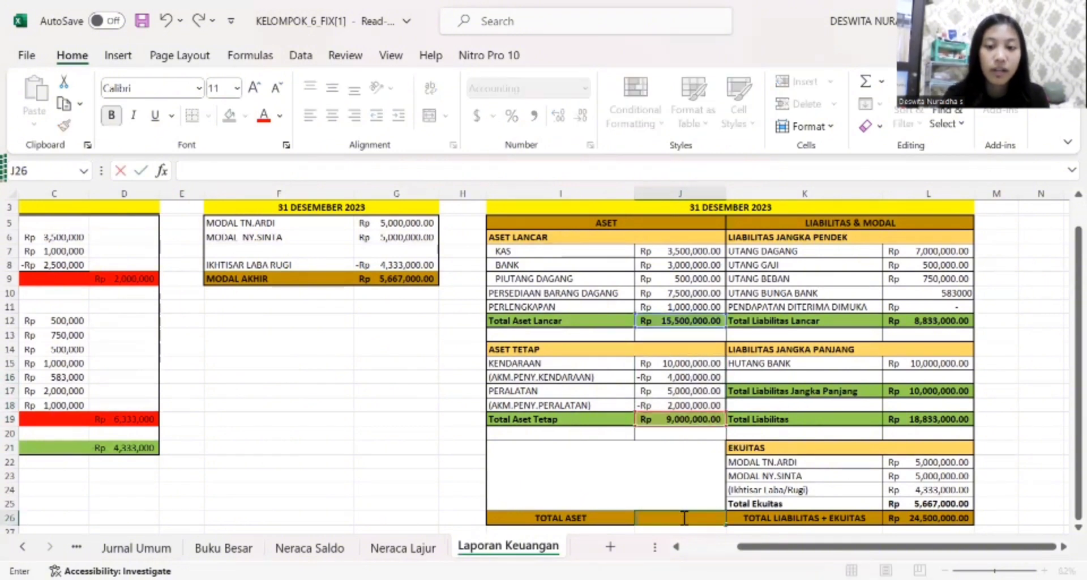
pyautogui.write('=')
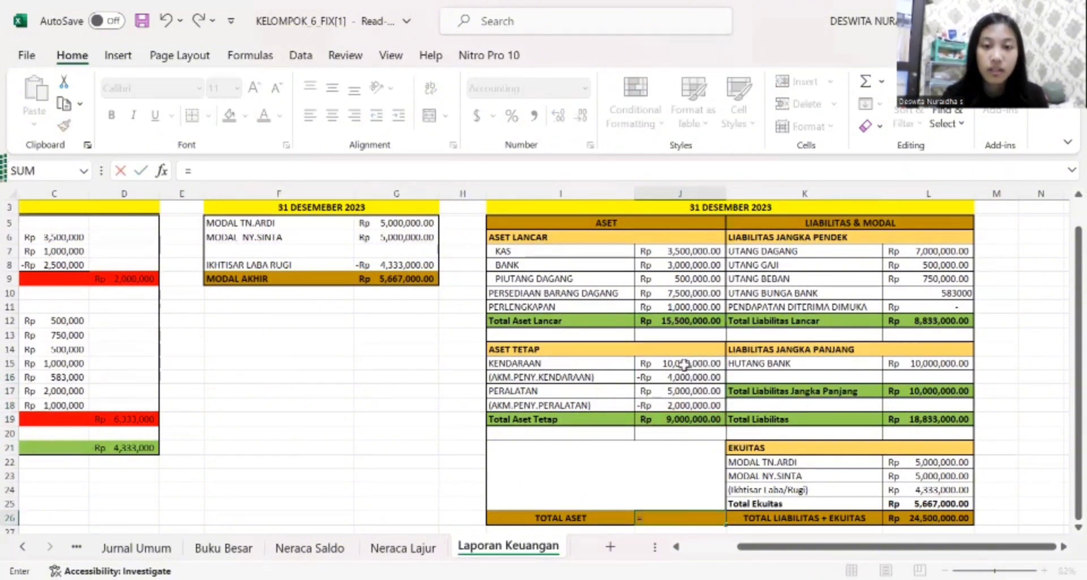
pyautogui.click(684, 320)
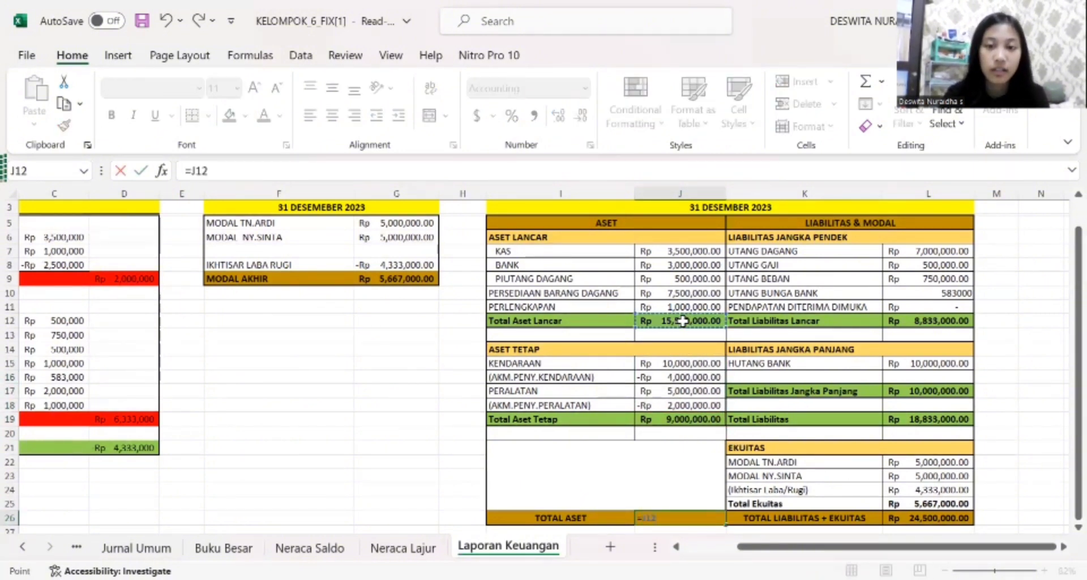
pyautogui.press('BackSpace')
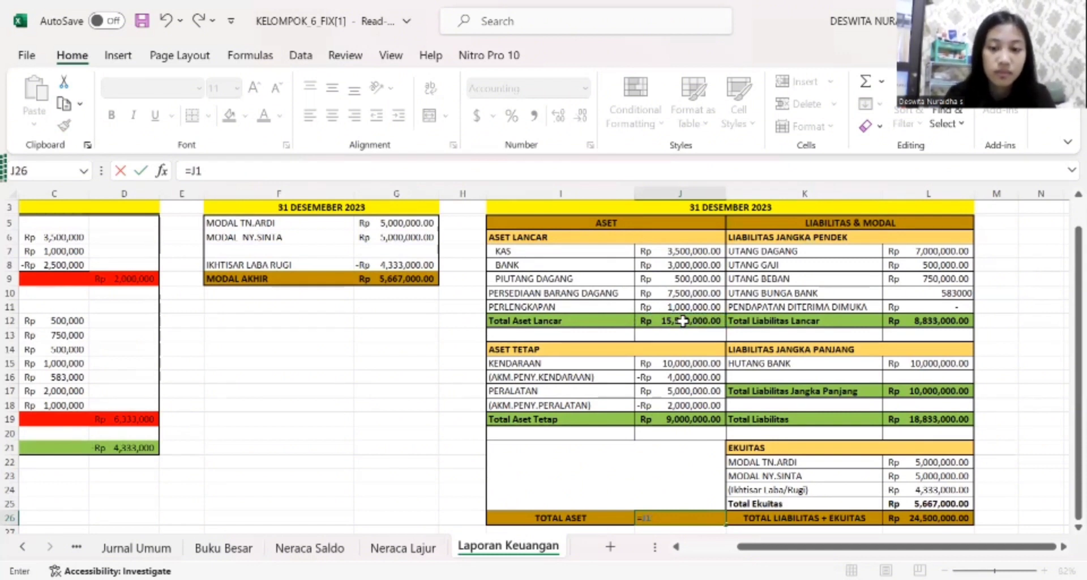
pyautogui.press('BackSpace')
pyautogui.press('BackSpace')
pyautogui.write('SUM(')
pyautogui.click(670, 322)
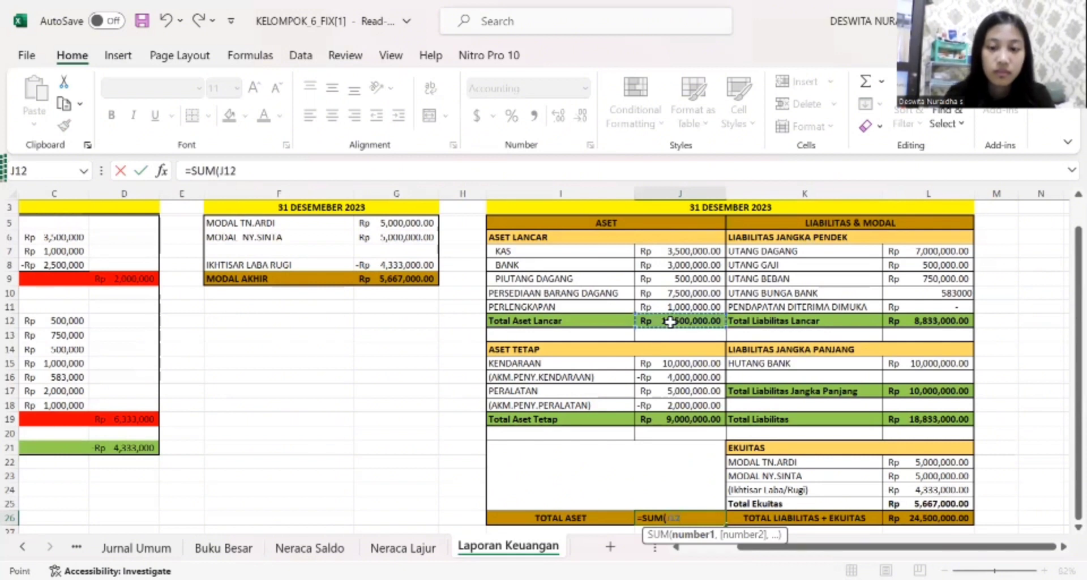
pyautogui.write('+')
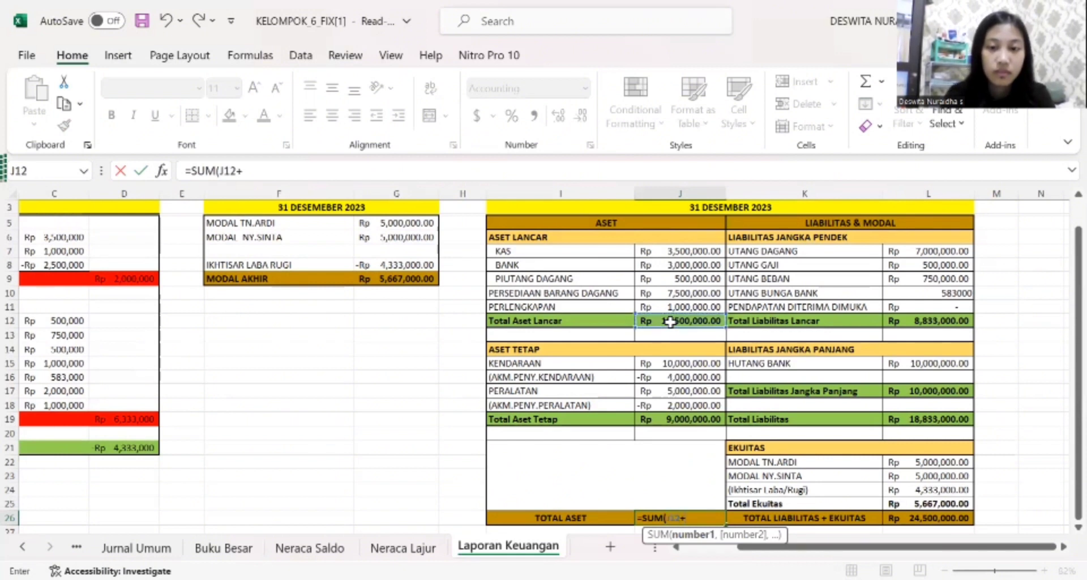
pyautogui.click(664, 419)
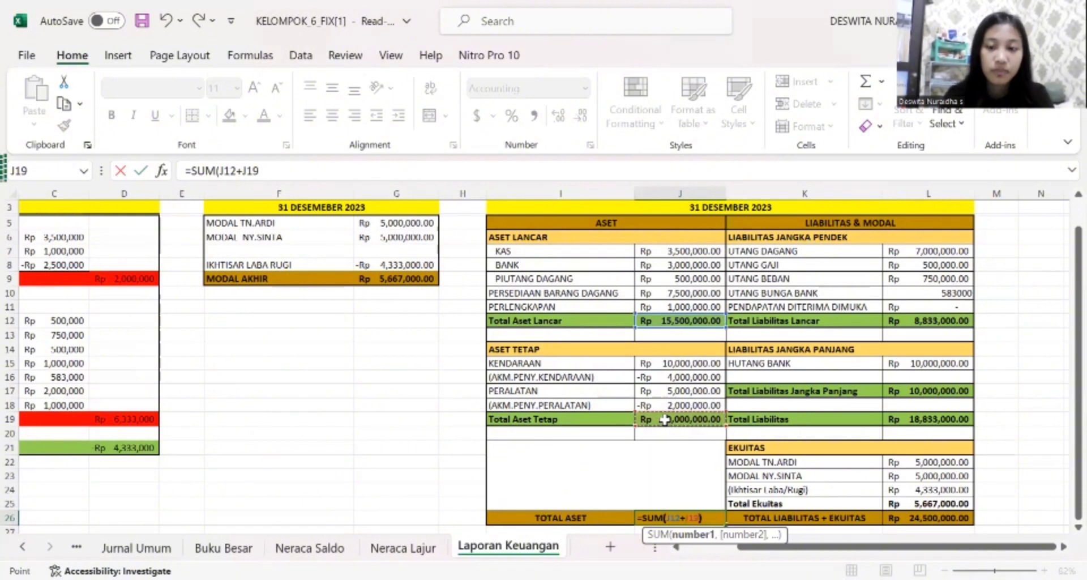
pyautogui.press('Return')
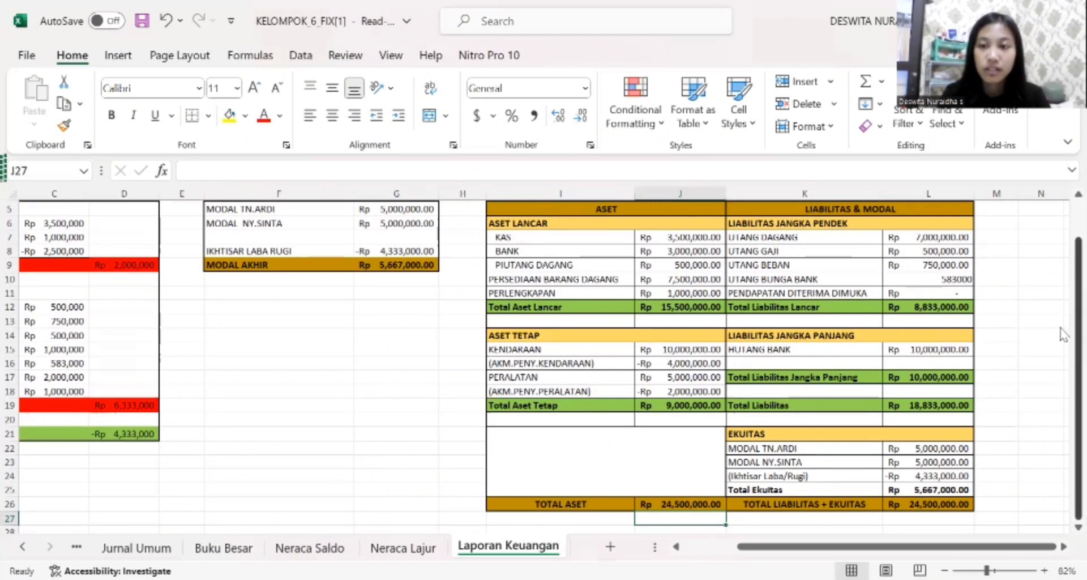
# - Link the UTANG DAGANG amount in L7 to its Neraca Saldo credit cell with ='Neraca Lajur'!D16
pyautogui.moveTo(1078, 339); pyautogui.dragTo(1078, 317)
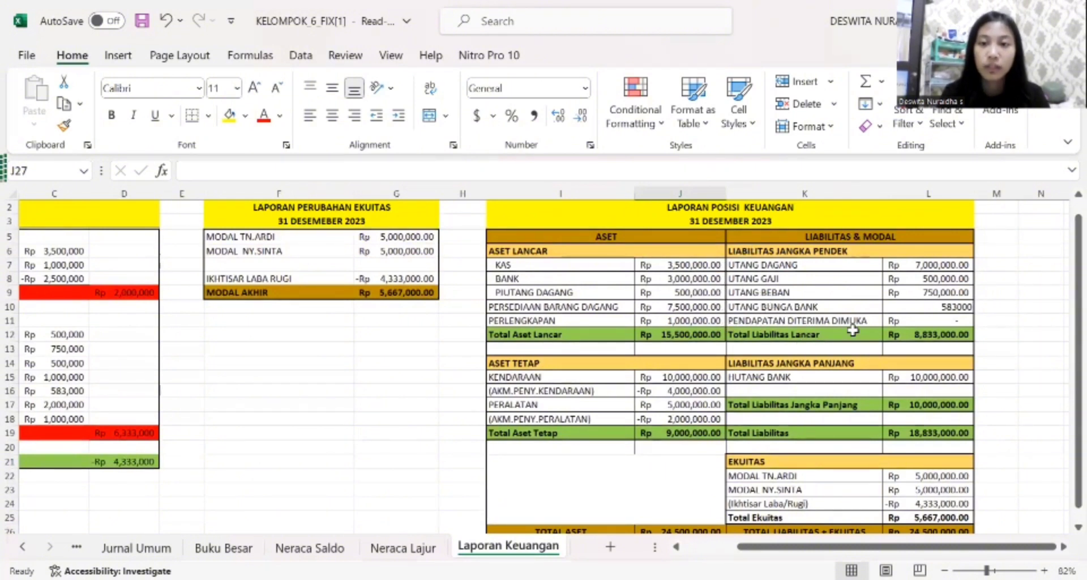
pyautogui.click(917, 267)
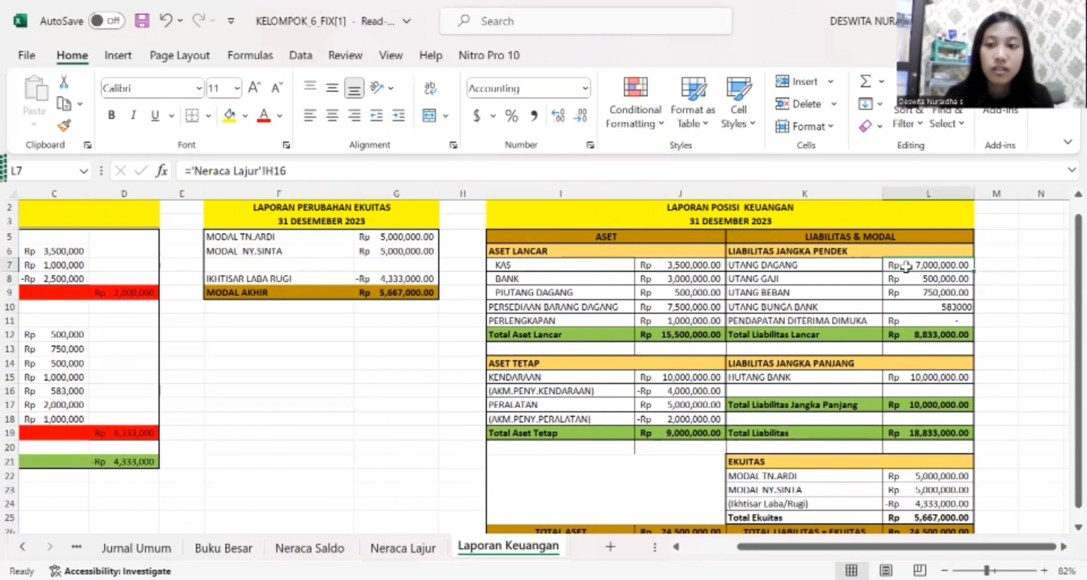
pyautogui.write('=')
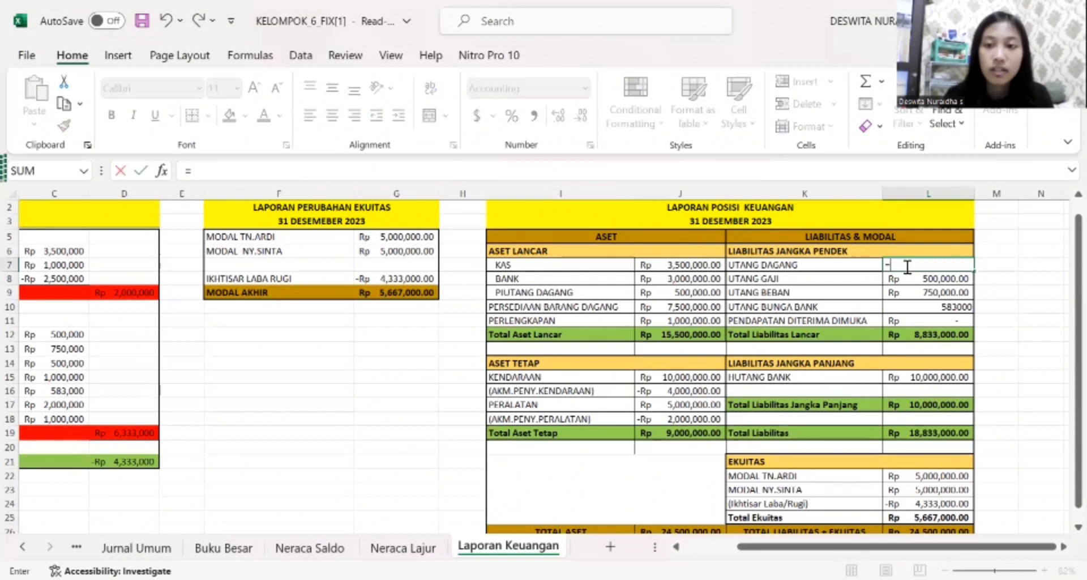
pyautogui.click(415, 548)
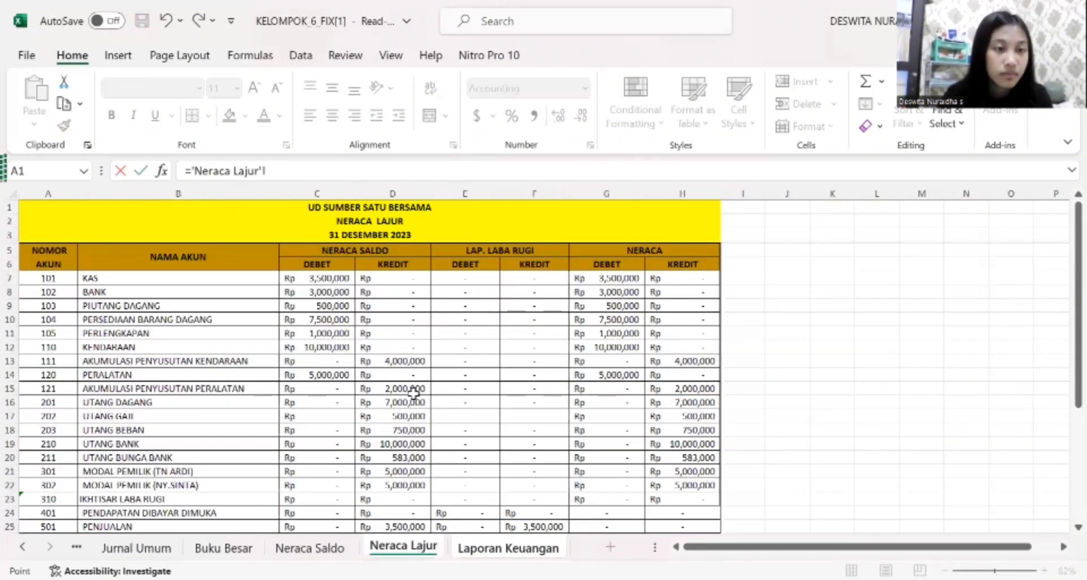
pyautogui.click(379, 400)
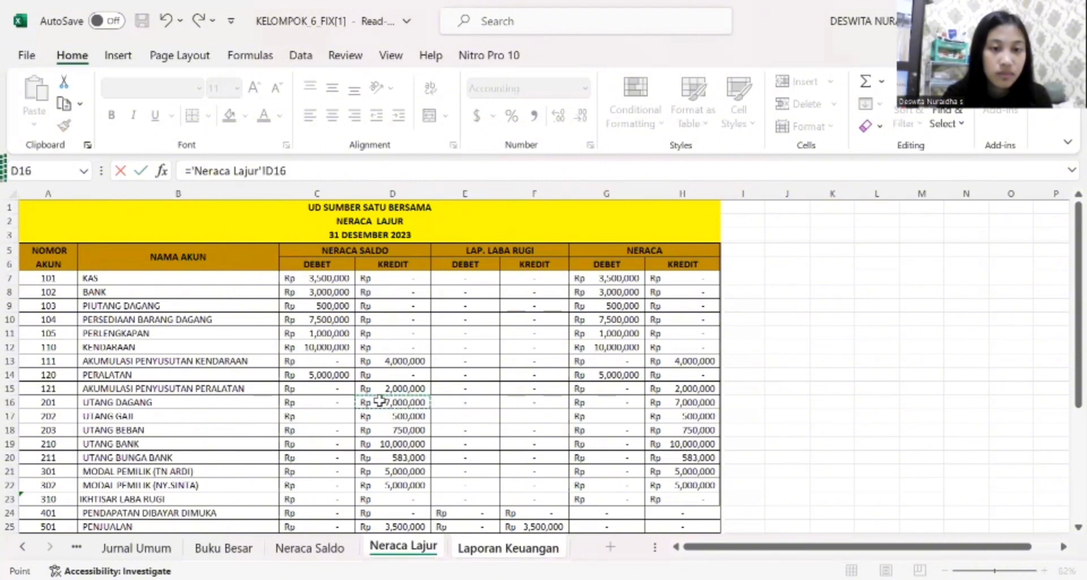
pyautogui.press('Return')
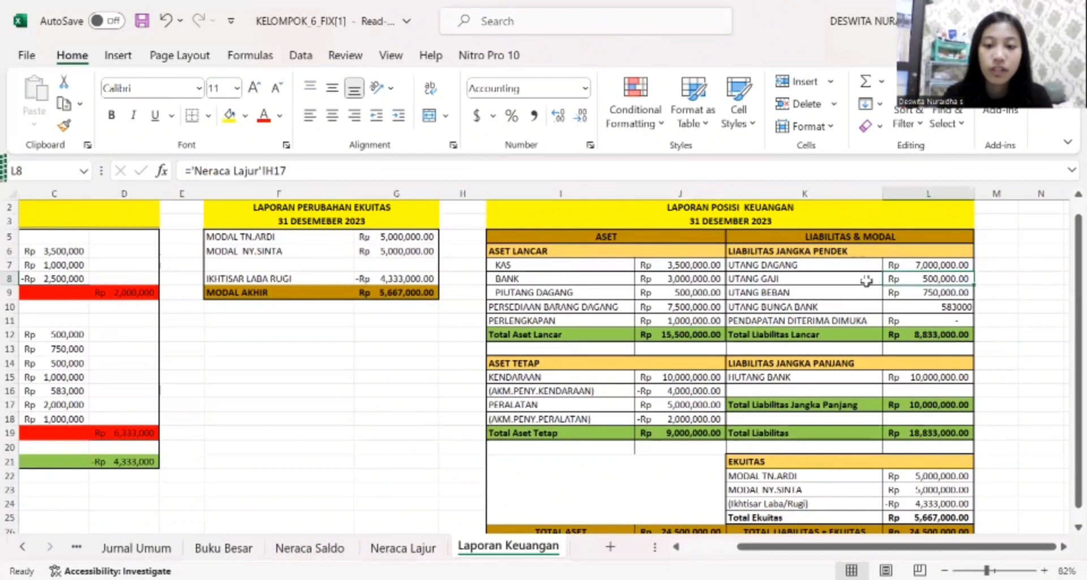
# - Link the UTANG GAJI amount in L8 to its Neraca Saldo credit cell with ='Neraca Lajur'!D17
pyautogui.write('=')
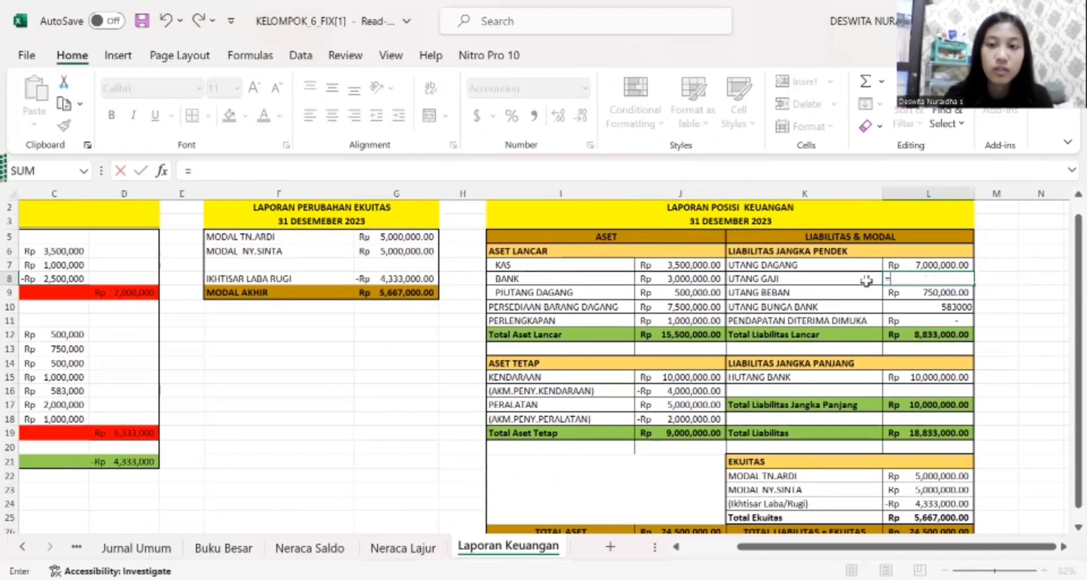
pyautogui.click(435, 549)
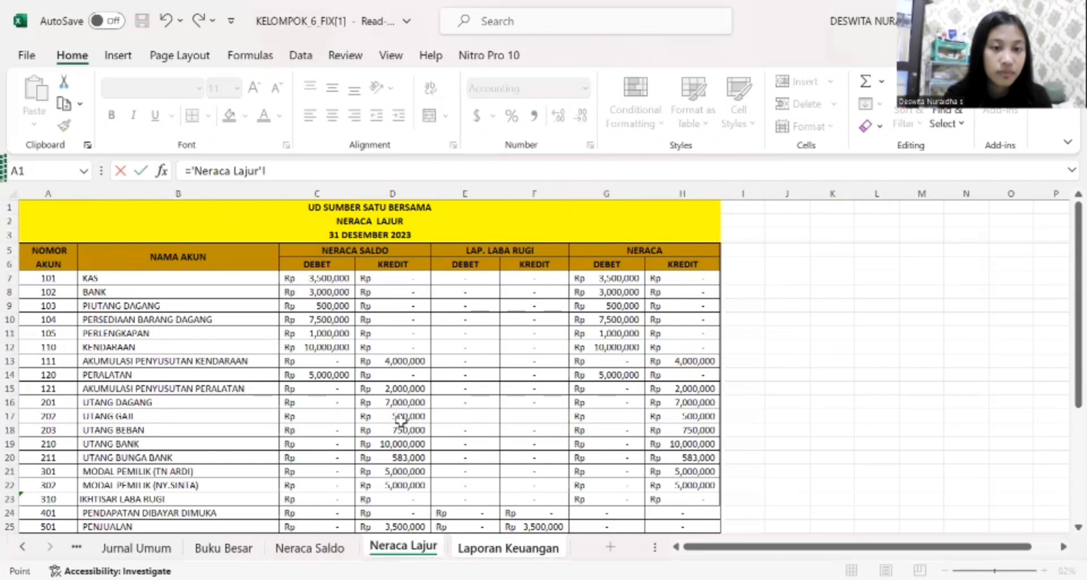
pyautogui.click(395, 419)
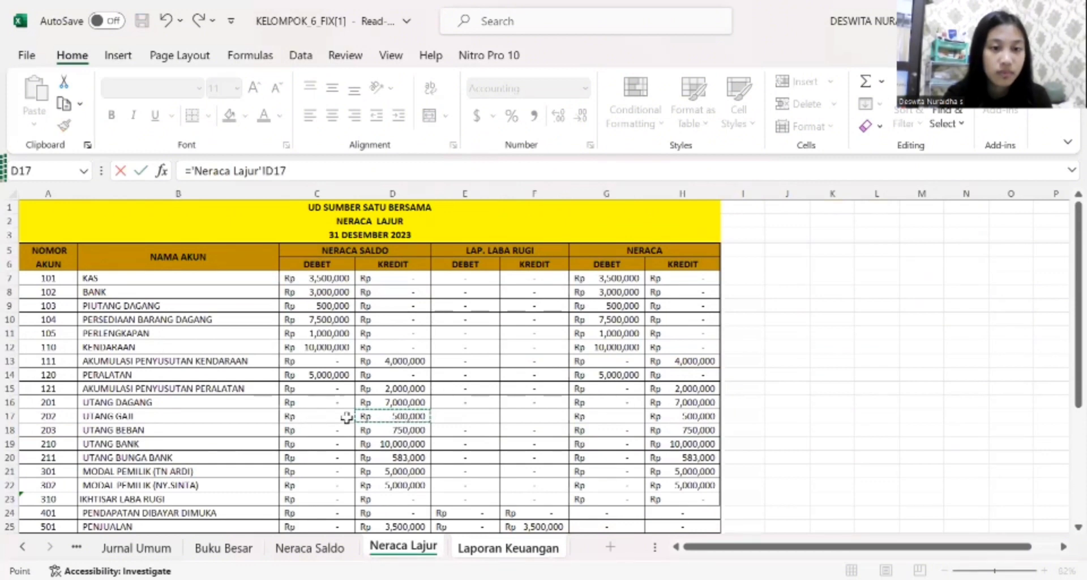
pyautogui.press('Return')
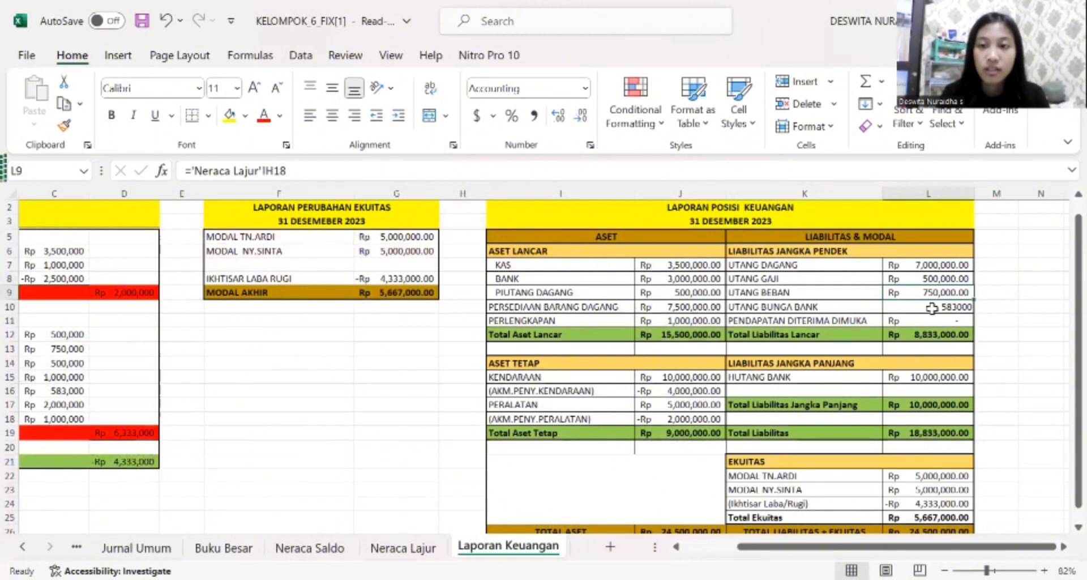
# - Clear Total Liabilitas Lancar in L12 and recalculate it with AutoSum over the range L7:L11
pyautogui.click(923, 339)
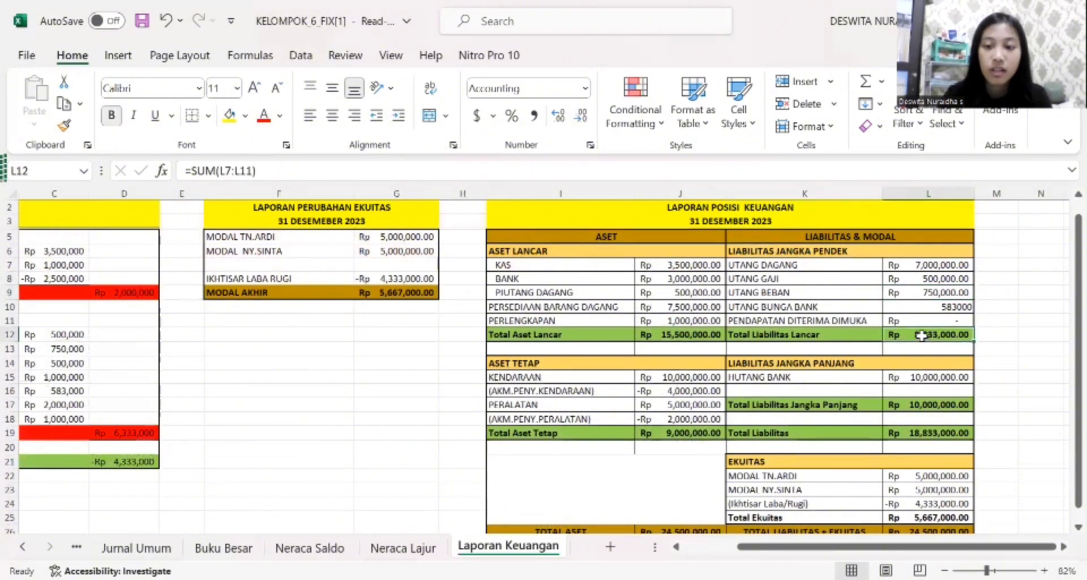
pyautogui.press('BackSpace')
pyautogui.moveTo(928, 263); pyautogui.dragTo(929, 324)
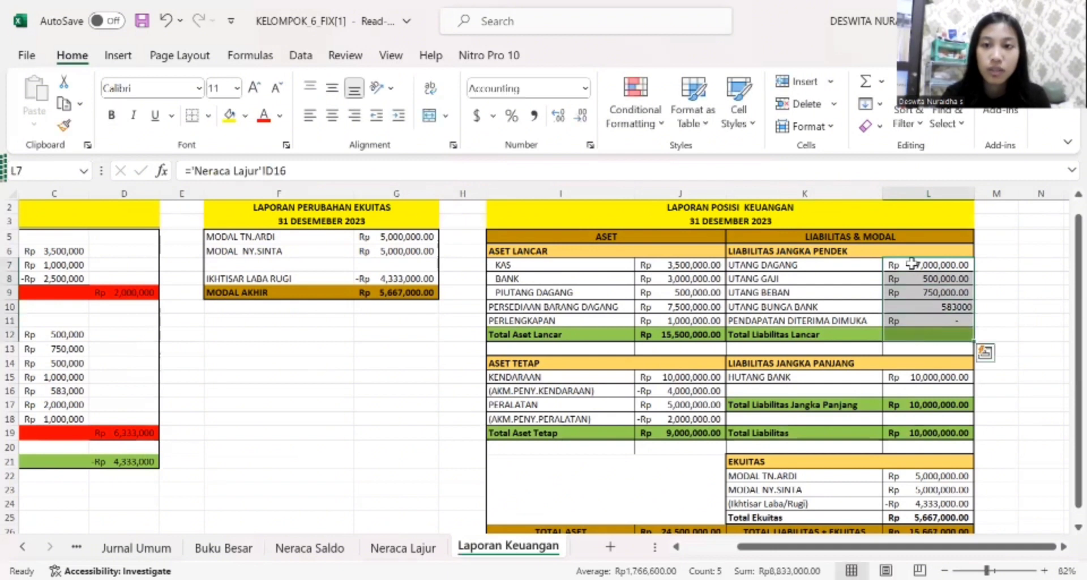
pyautogui.click(868, 83)
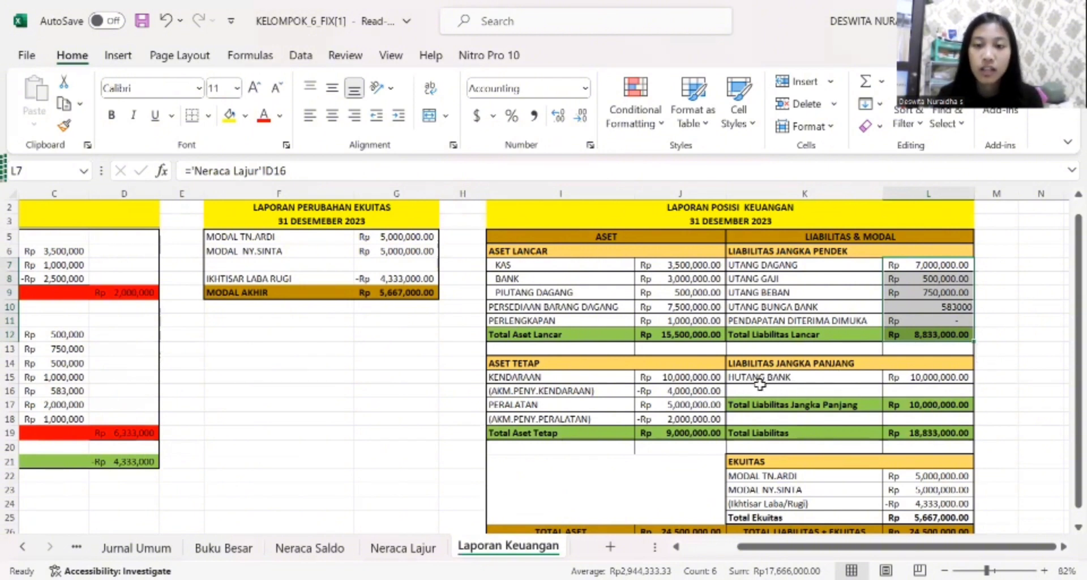
# - Link the HUTANG BANK amount in L15 to its Neraca Saldo credit cell with ='Neraca Lajur'!D19
pyautogui.click(928, 377)
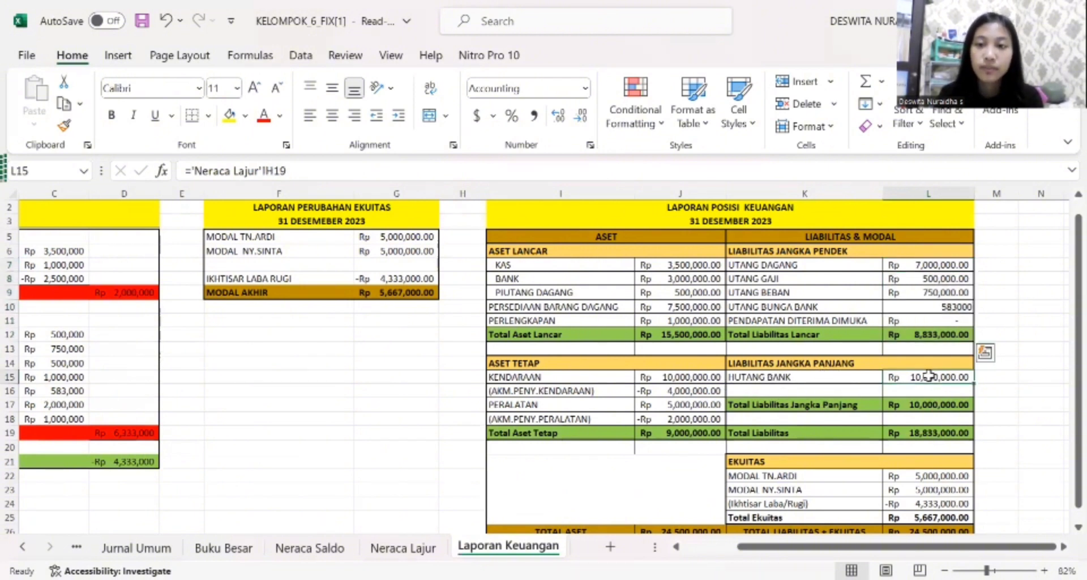
pyautogui.write('=')
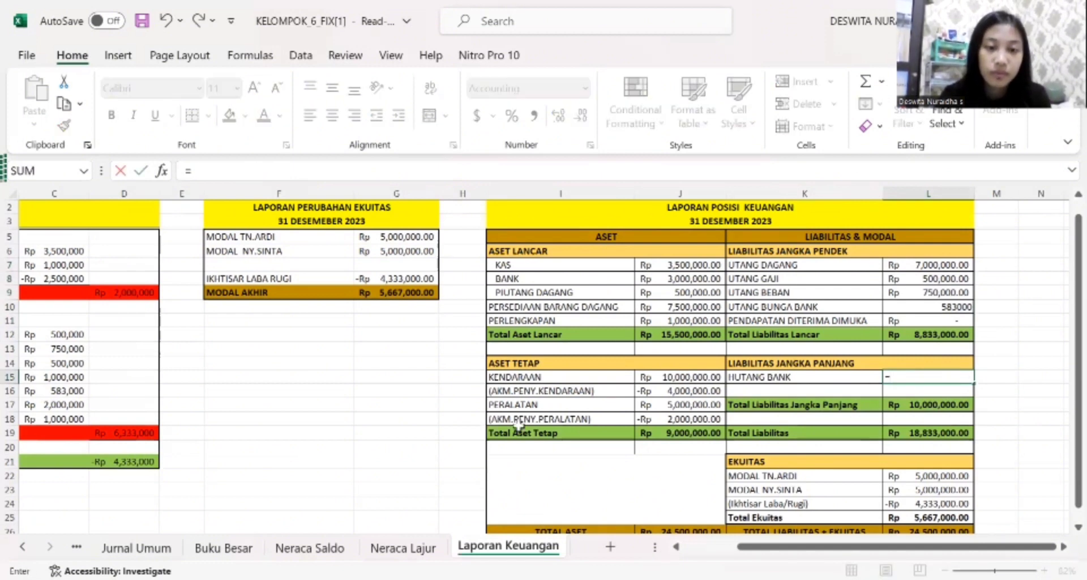
pyautogui.click(403, 548)
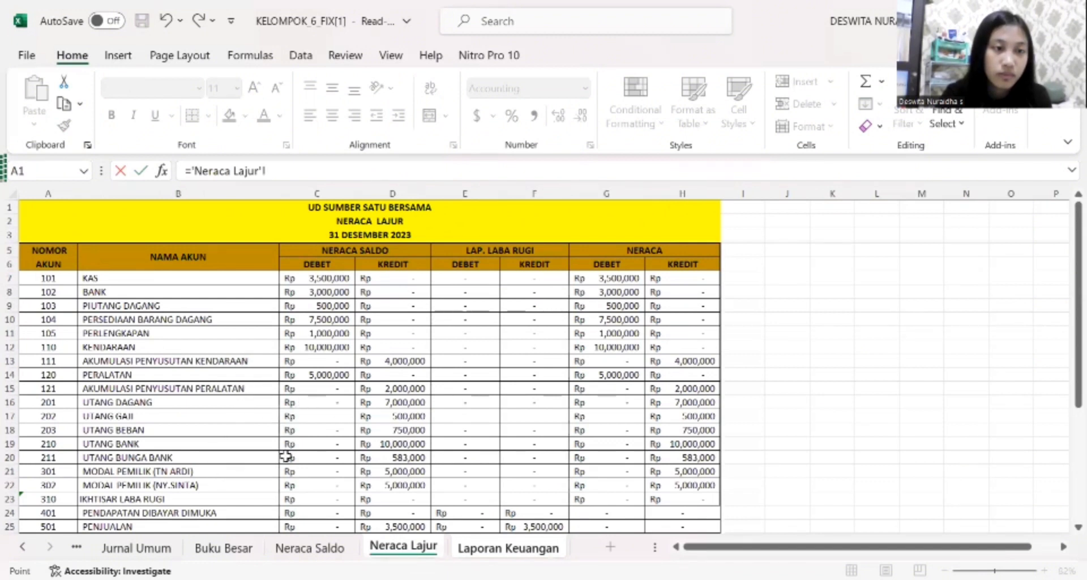
pyautogui.moveTo(1063, 358); pyautogui.dragTo(1054, 389)
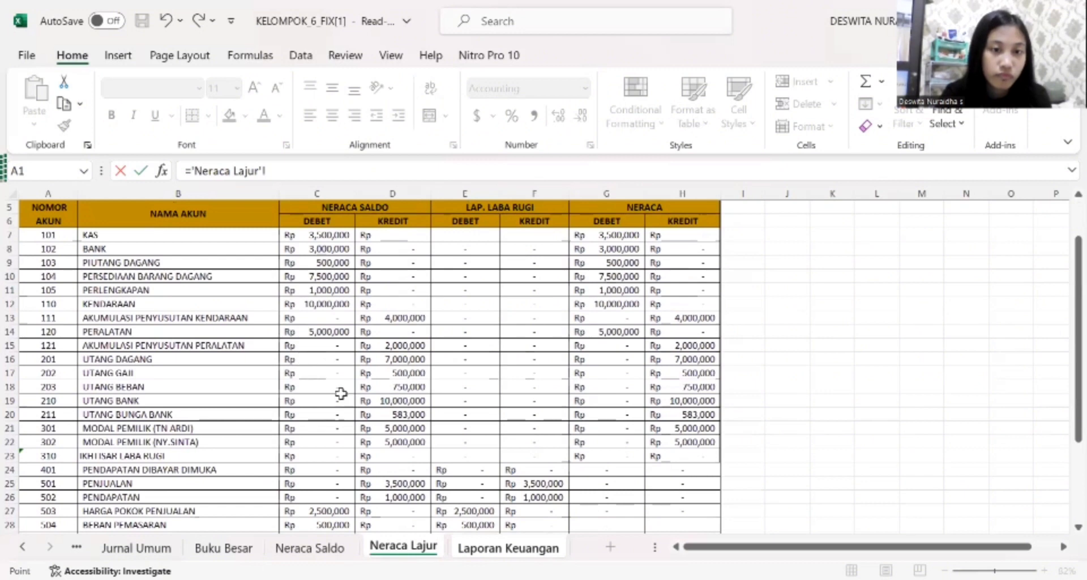
pyautogui.click(373, 403)
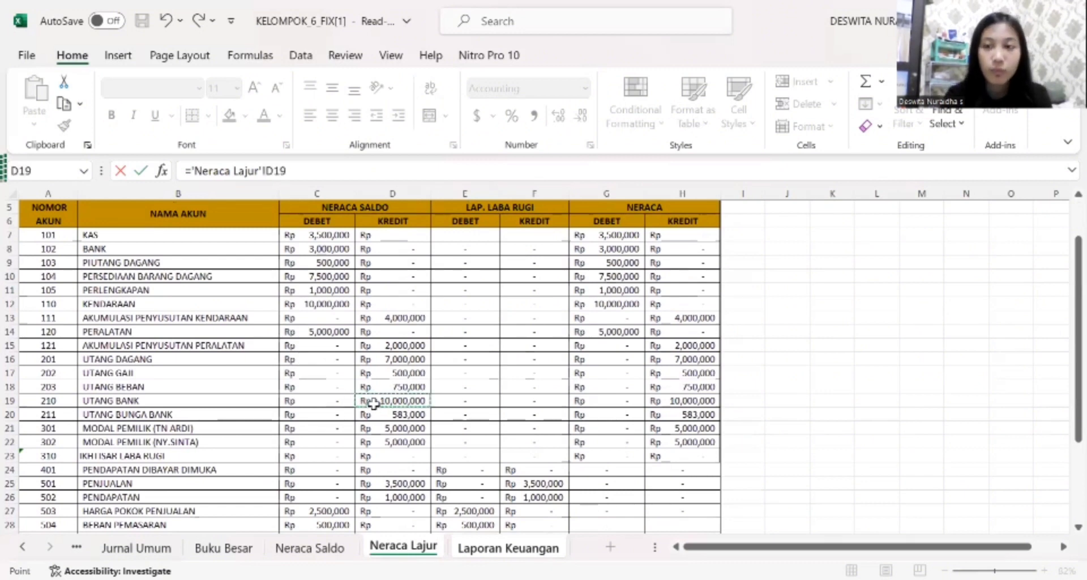
pyautogui.press('Return')
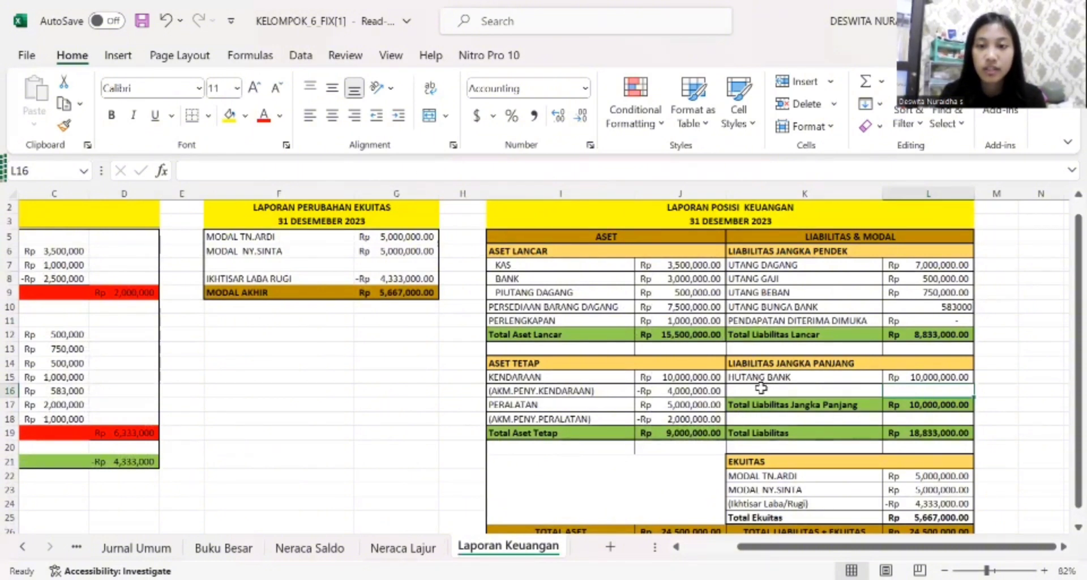
# - Try to recalculate Total Liabilitas in L19 with a SUM of L12 plus the range L16:L17
pyautogui.click(911, 433)
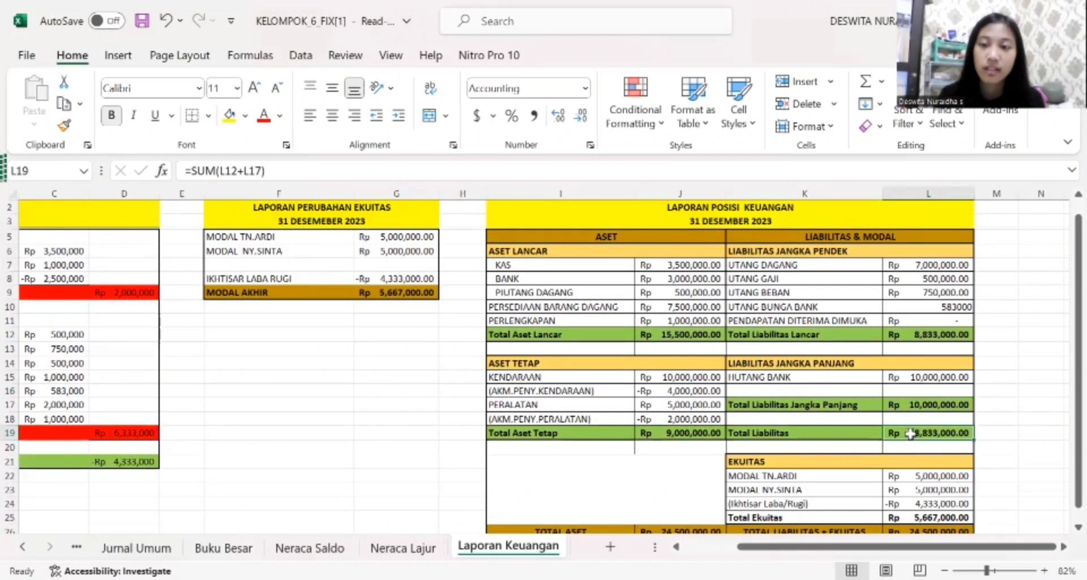
pyautogui.write('=')
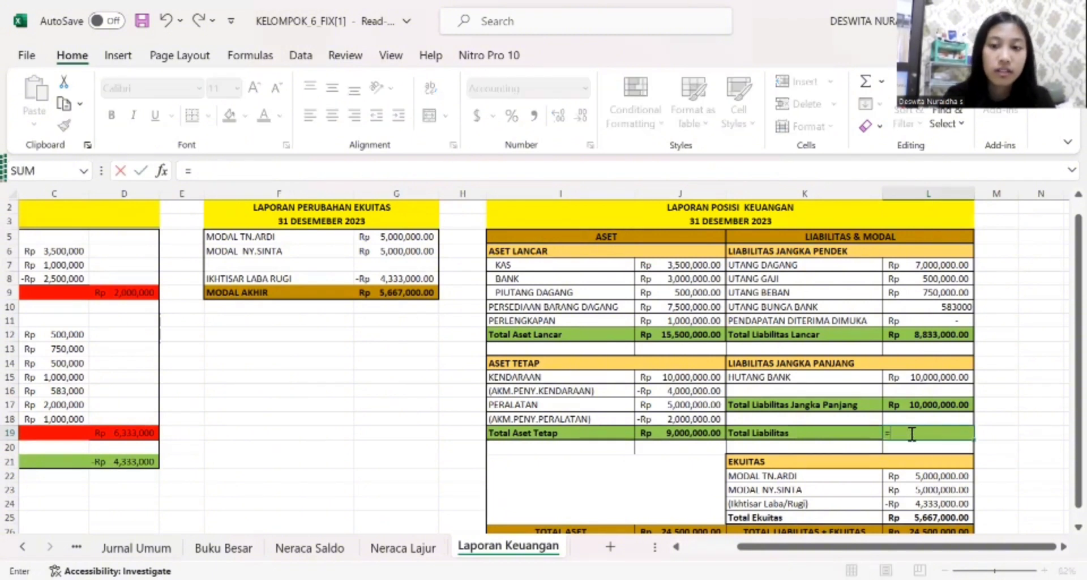
pyautogui.write('SUM')
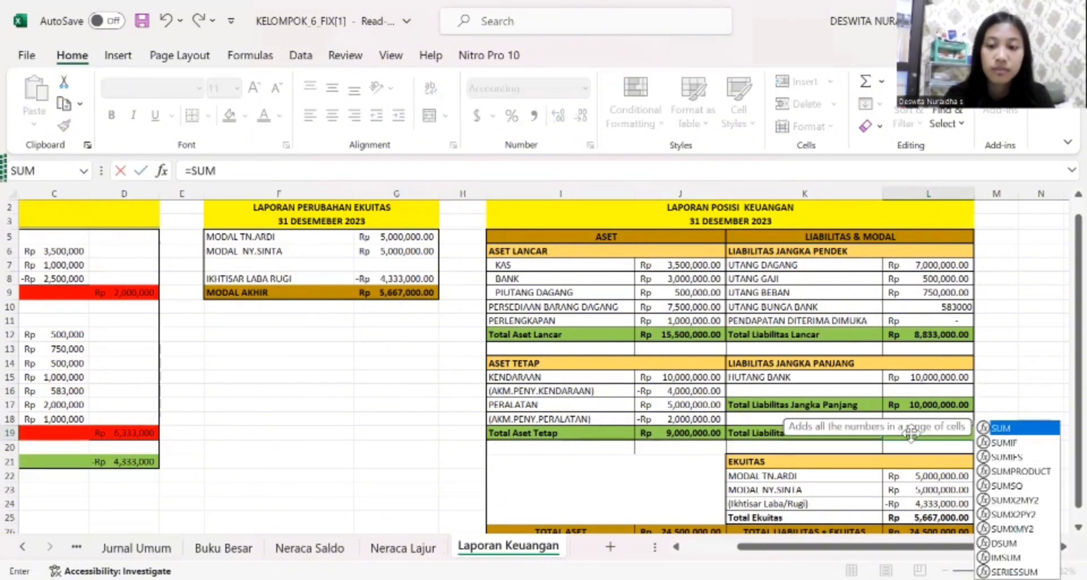
pyautogui.write('(')
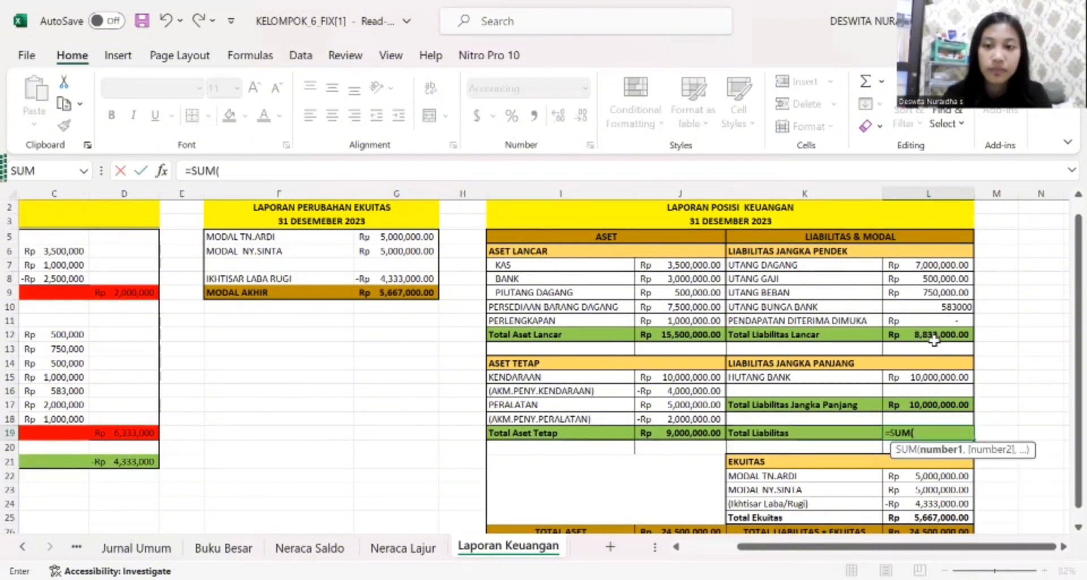
pyautogui.click(923, 333)
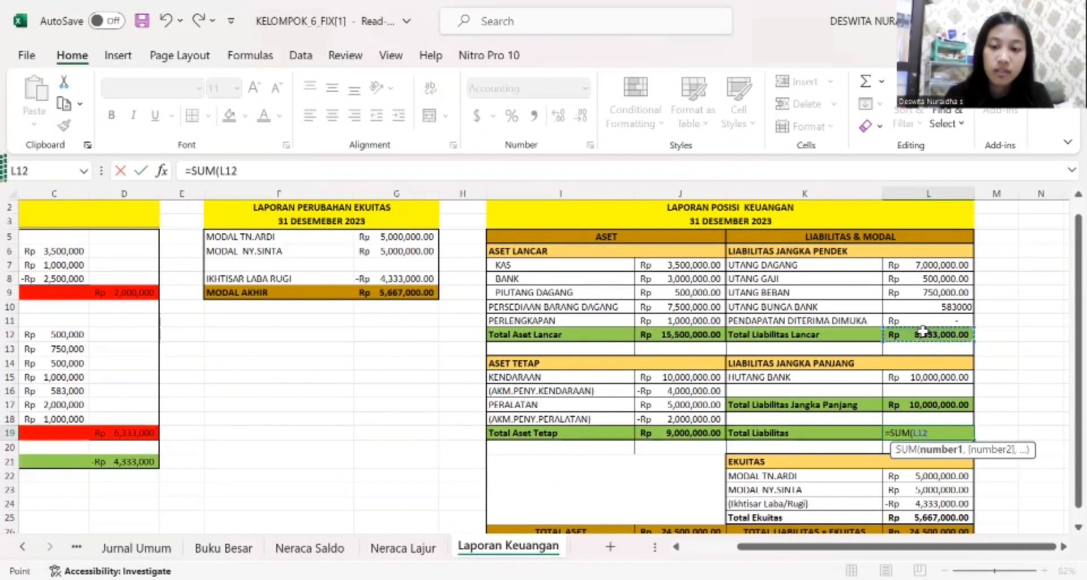
pyautogui.write('+')
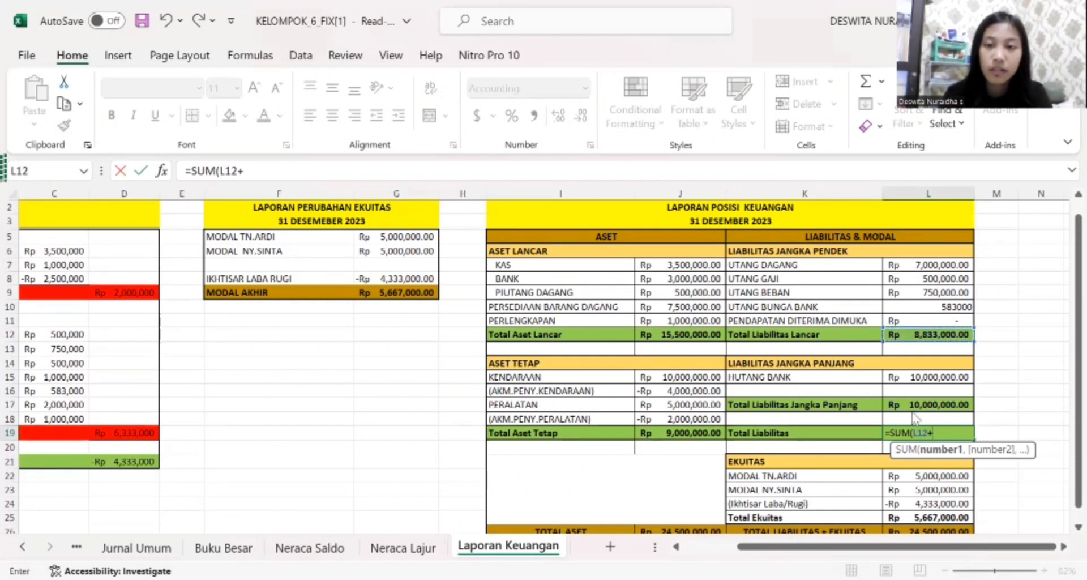
pyautogui.press('Return')
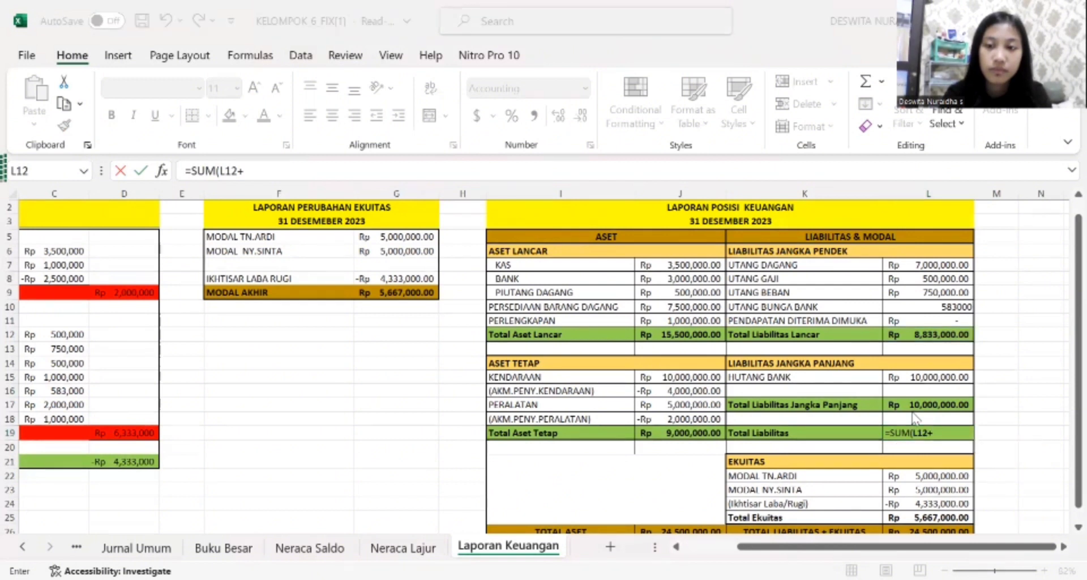
pyautogui.press('Right')
pyautogui.press('Right')
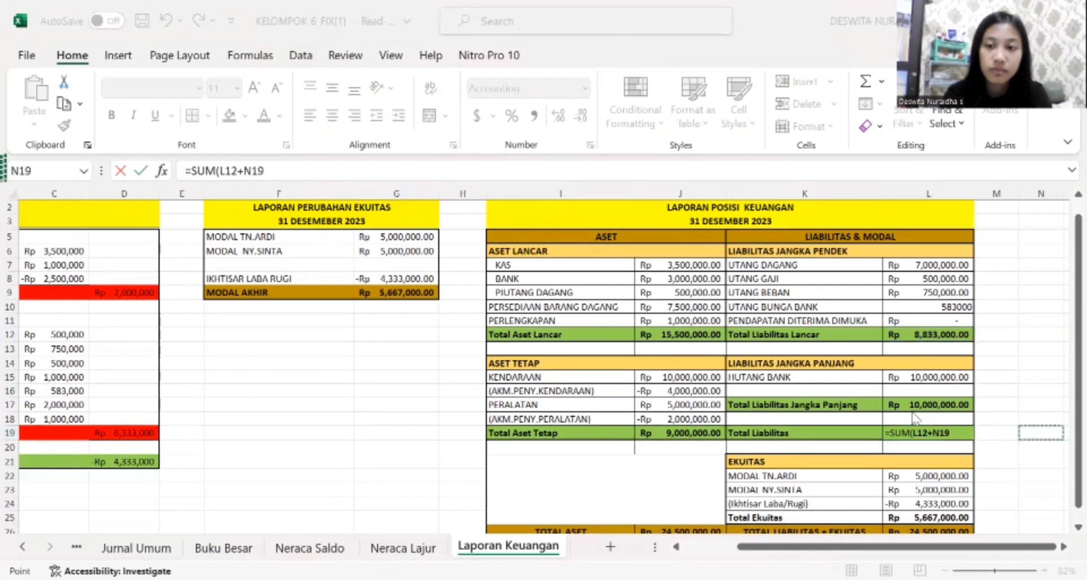
pyautogui.moveTo(929, 390); pyautogui.dragTo(931, 403)
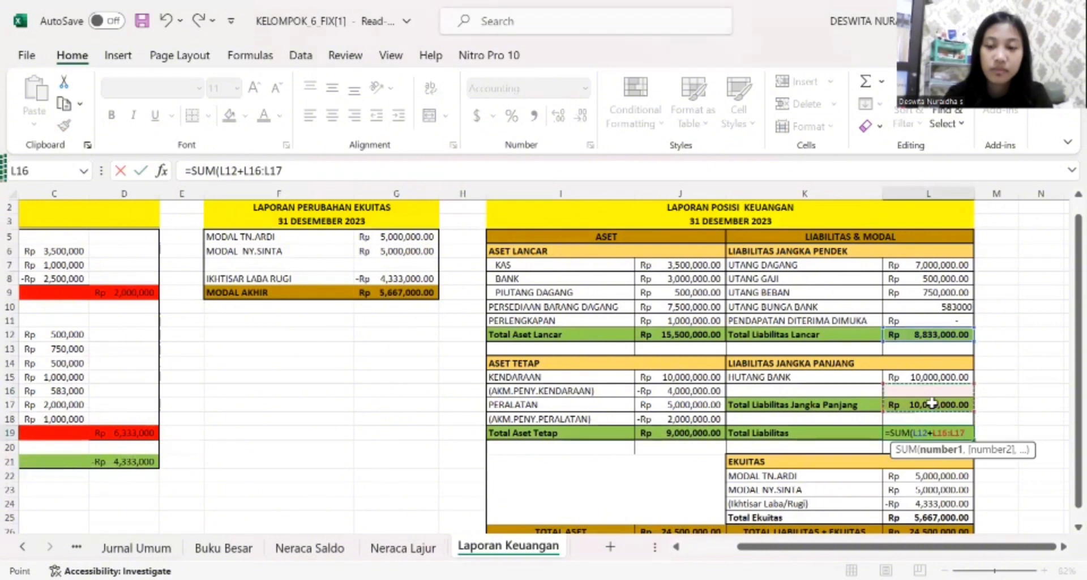
pyautogui.press('Return')
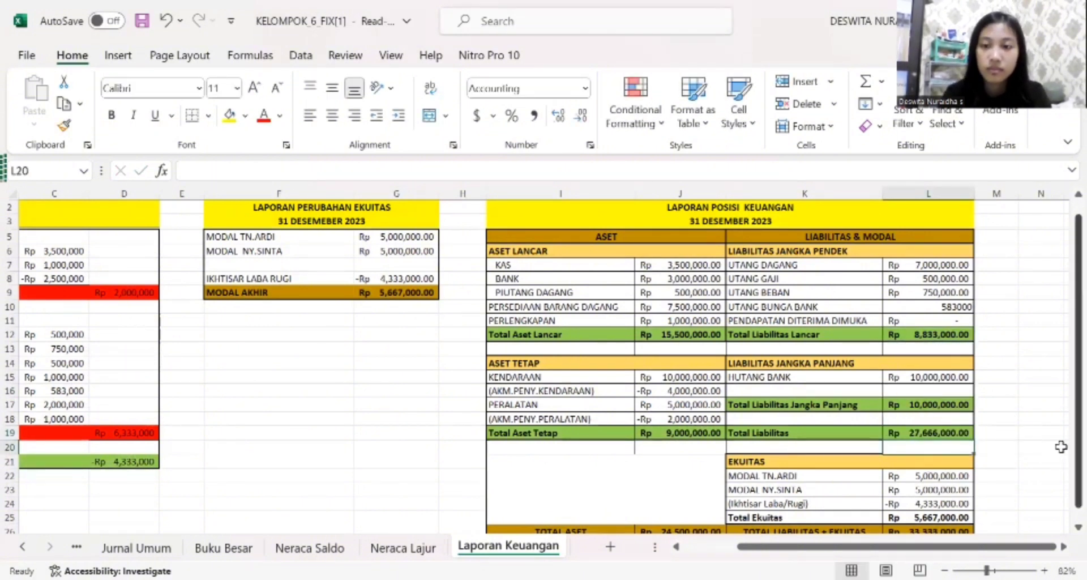
# - Clear Total Liabilitas in L19 and recalculate it from Total Liabilitas Lancar and Total Liabilitas Jangka Panjang with =SUM(L12+L17)
pyautogui.click(939, 432)
pyautogui.press('BackSpace')
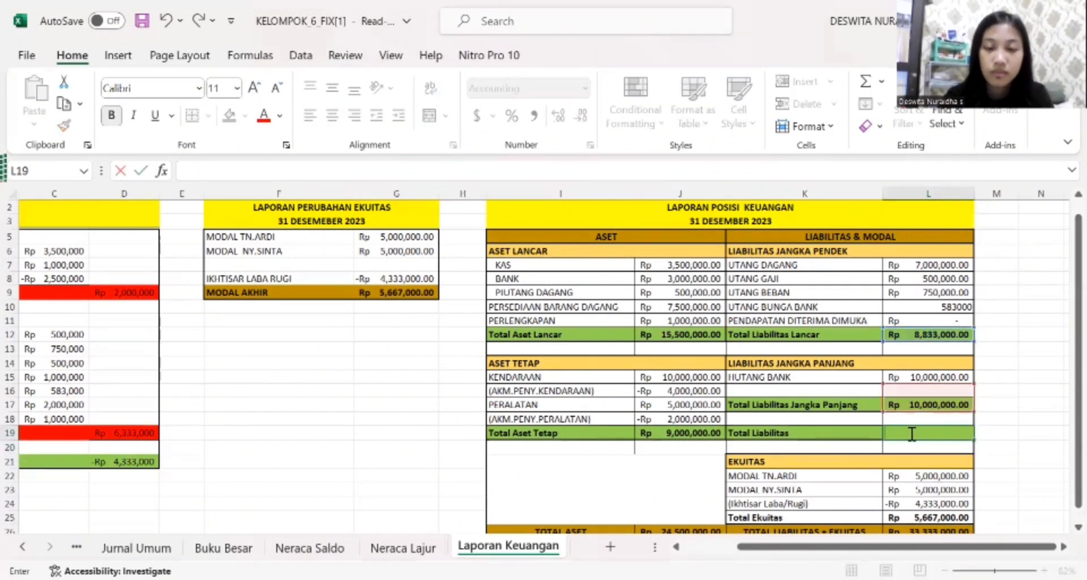
pyautogui.write('=')
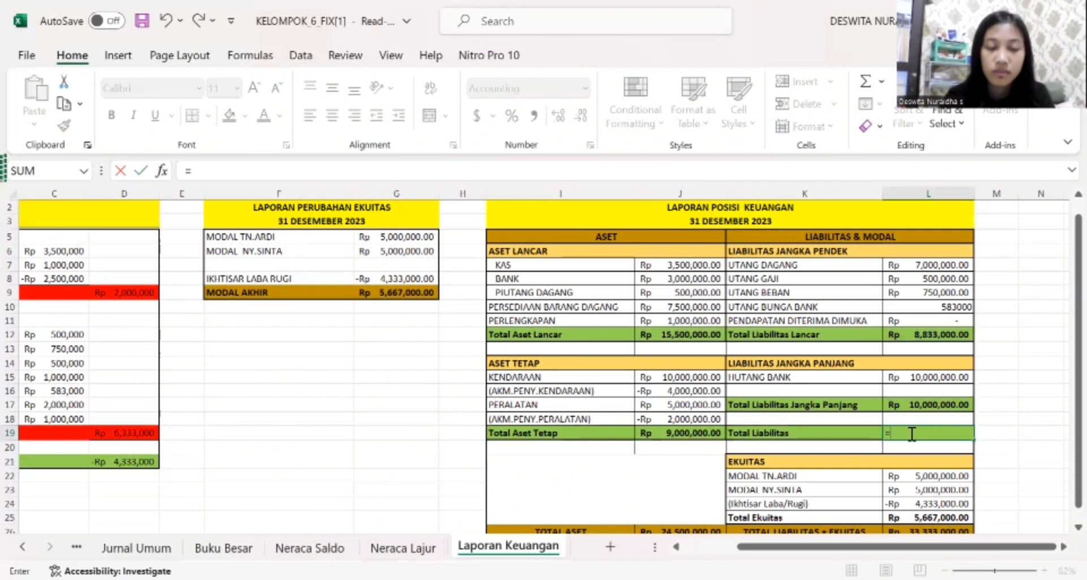
pyautogui.write('SUM')
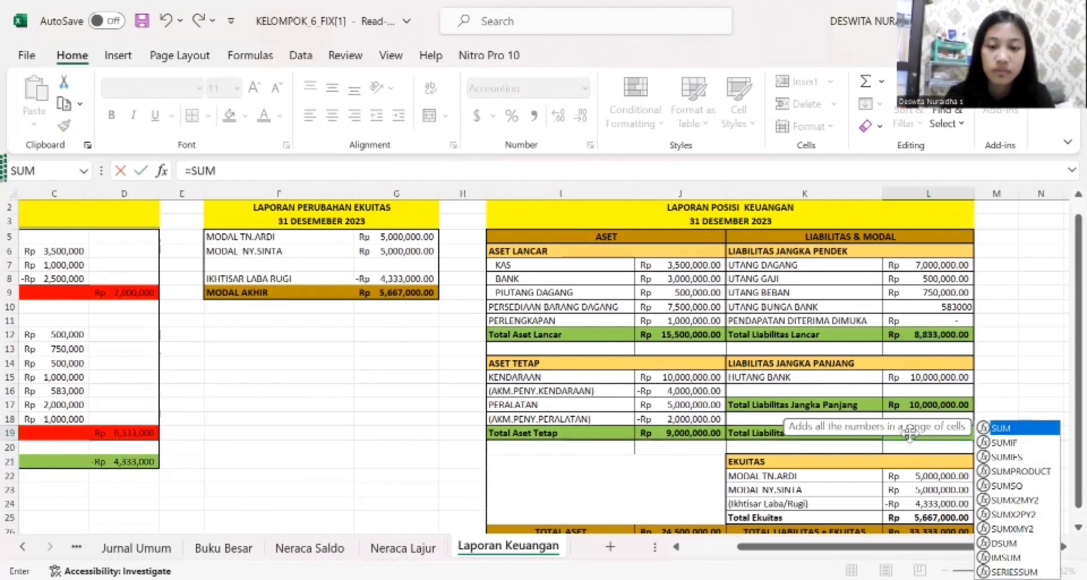
pyautogui.write('(')
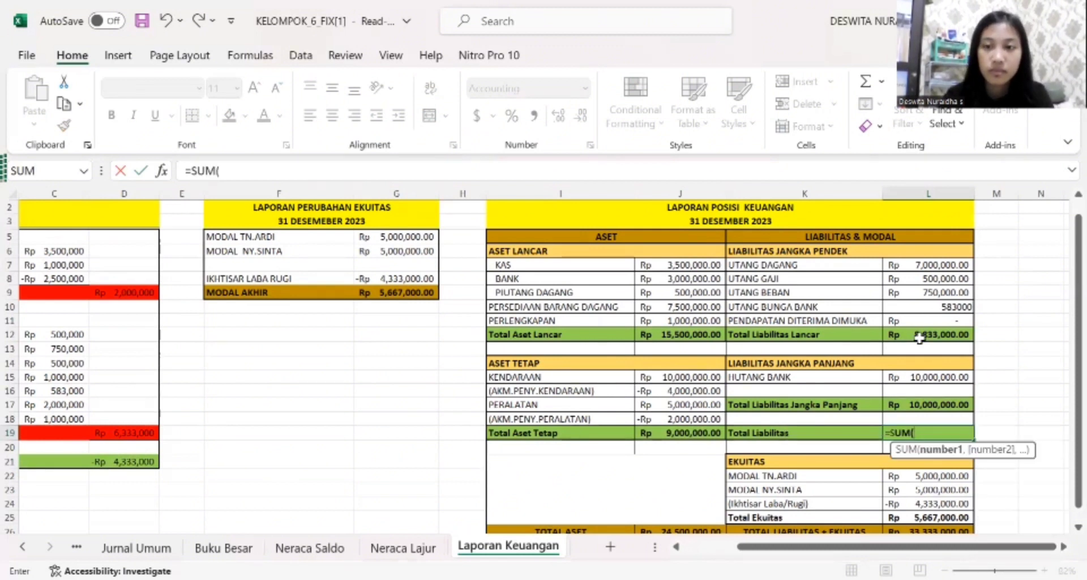
pyautogui.click(919, 337)
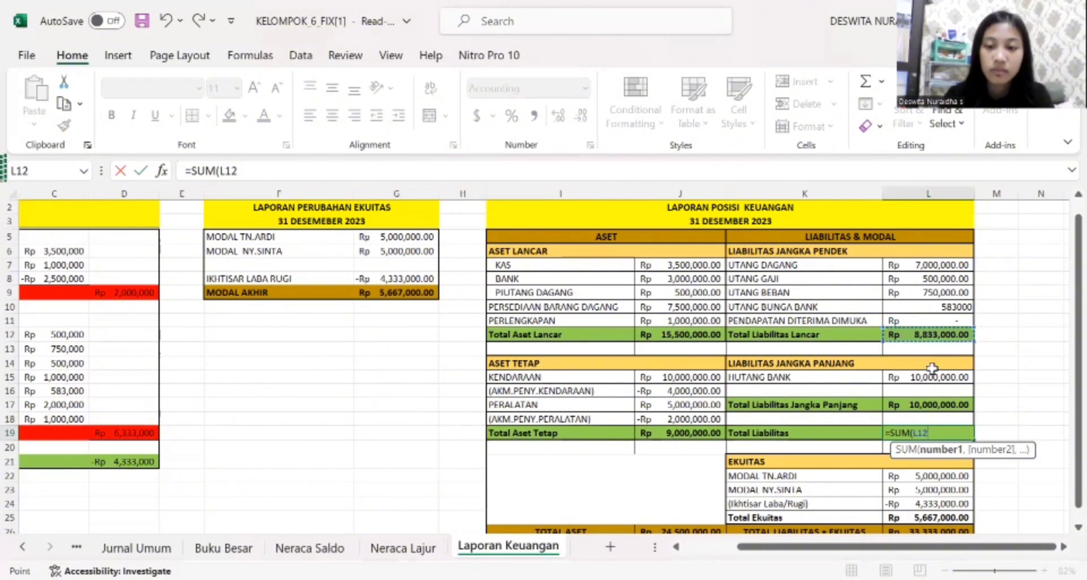
pyautogui.write('+')
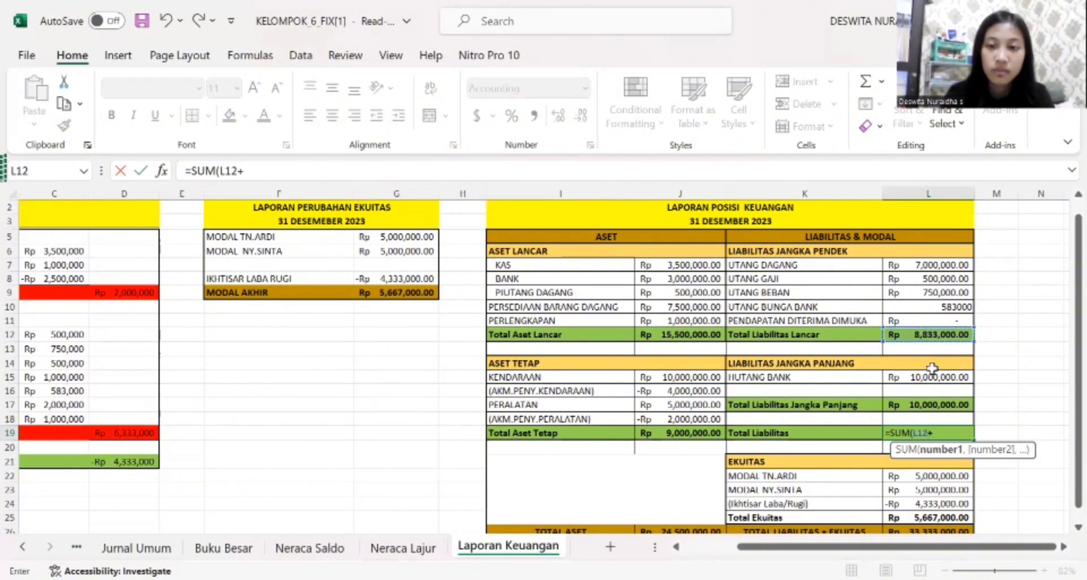
pyautogui.click(929, 405)
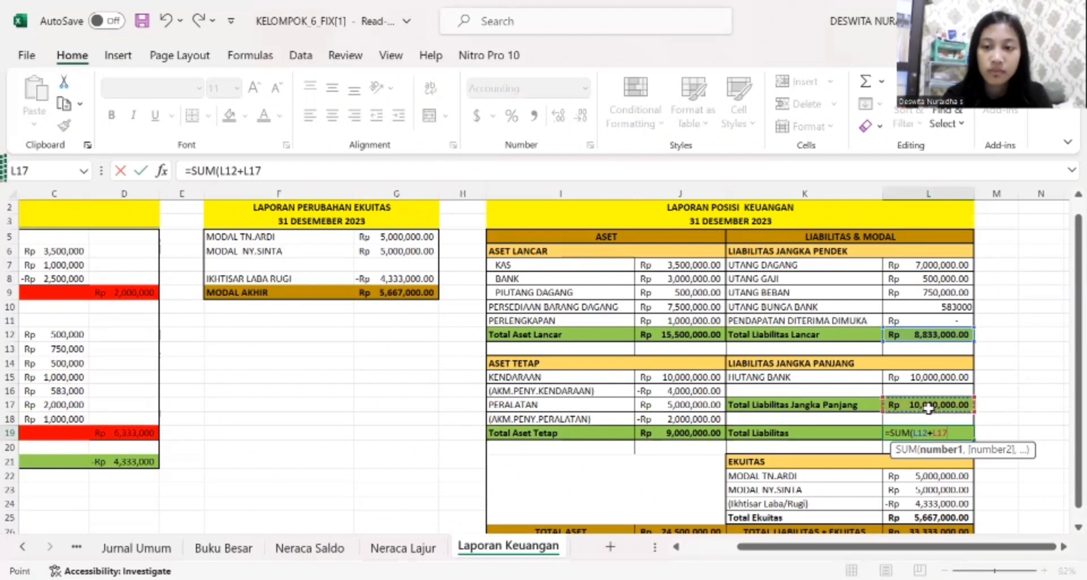
pyautogui.press('Return')
# - Clear TOTAL LIABILITAS + EKUITAS in L26 and recalculate it from Total Liabilitas and Total Ekuitas with =SUM(L19+L25)
pyautogui.moveTo(1063, 380); pyautogui.dragTo(1062, 419)
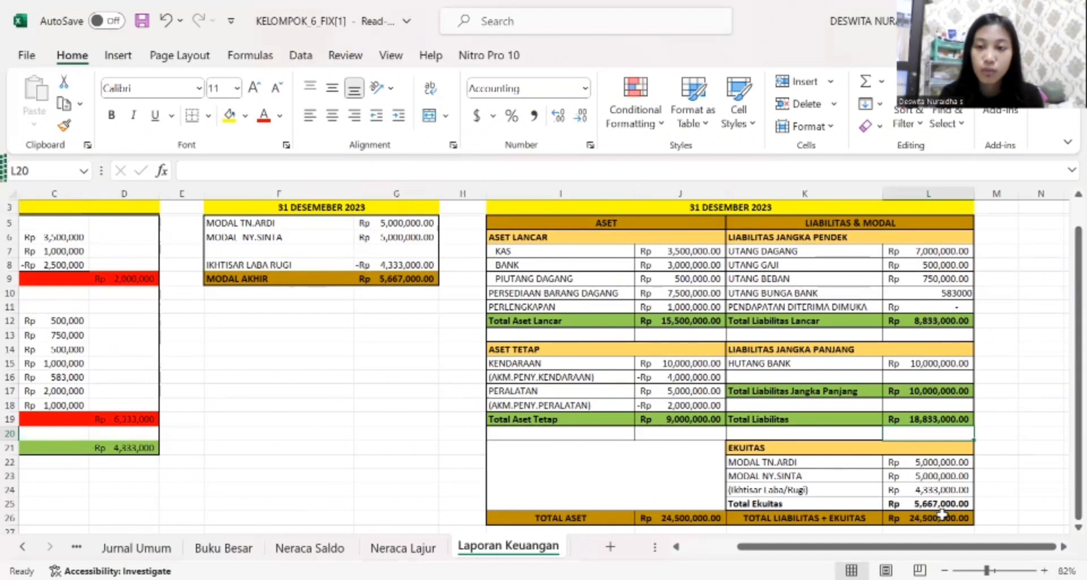
pyautogui.click(896, 517)
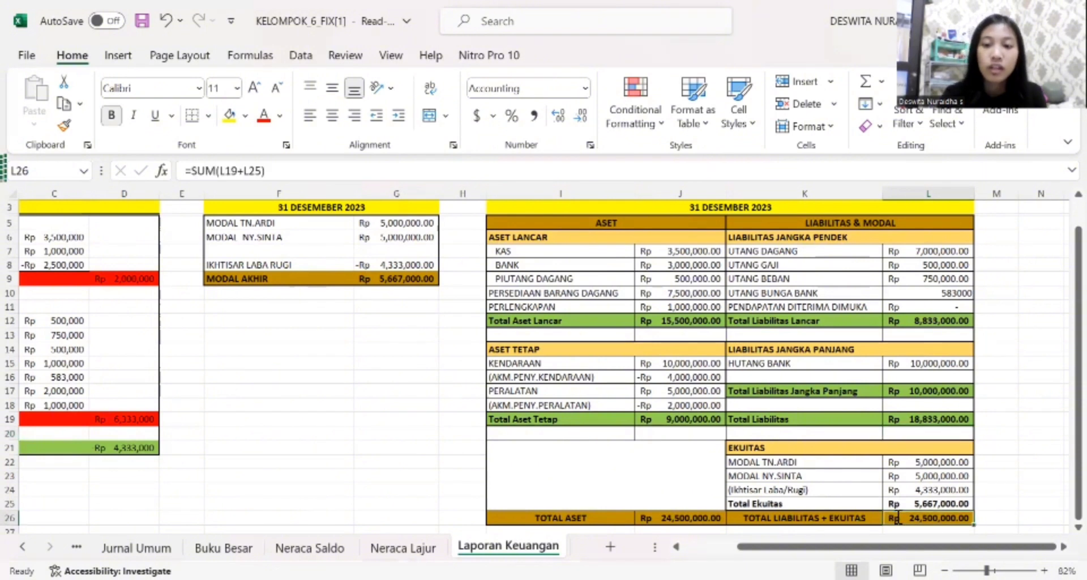
pyautogui.press('BackSpace')
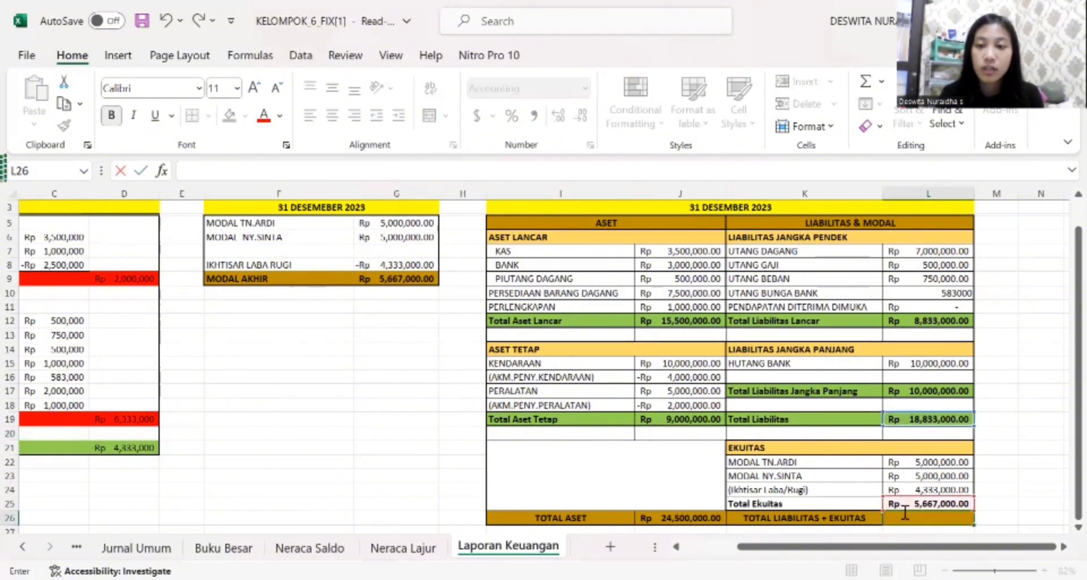
pyautogui.write('=')
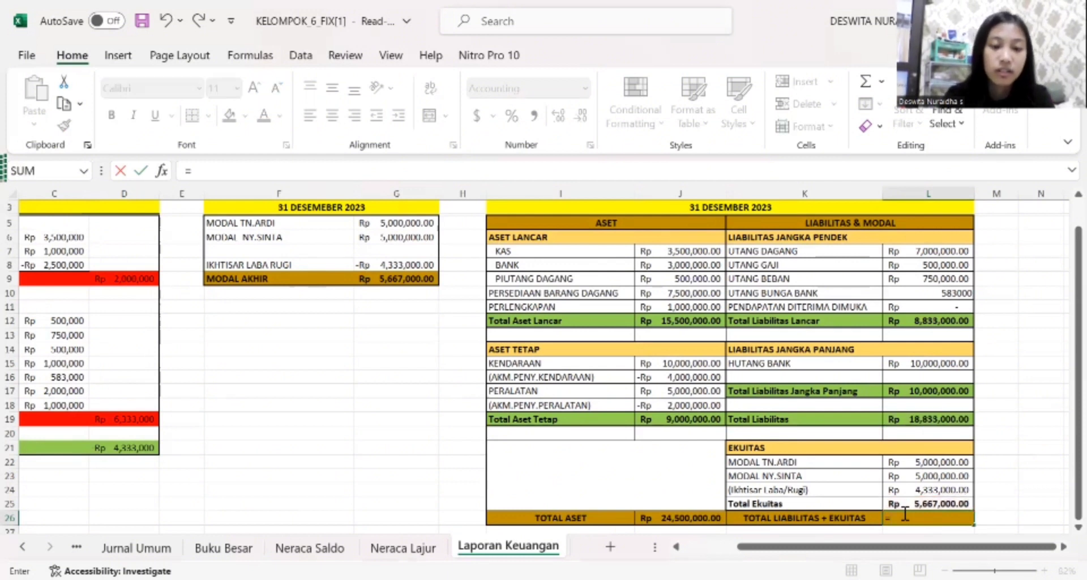
pyautogui.write('SUM(')
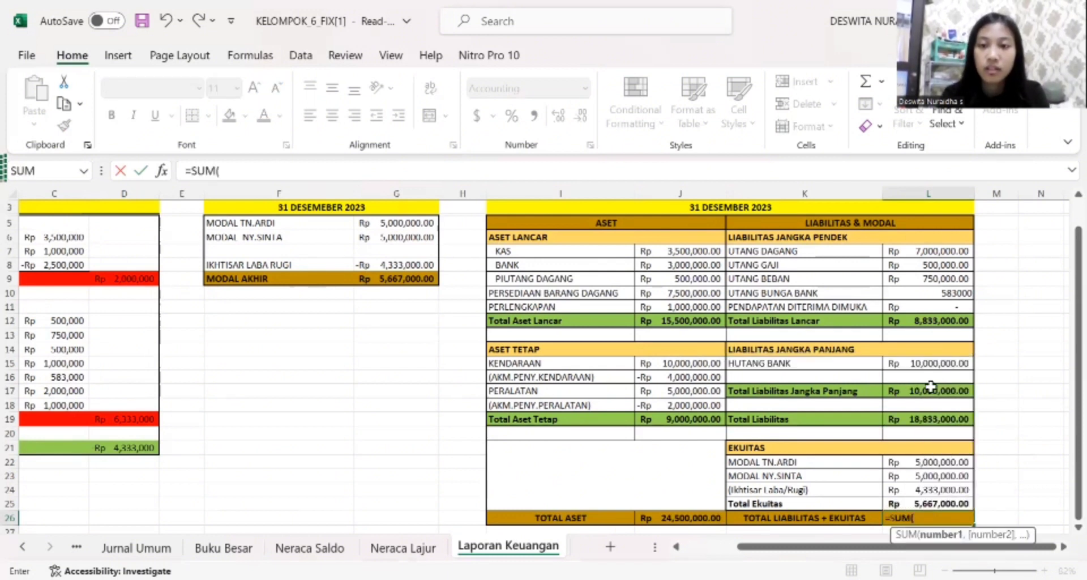
pyautogui.click(921, 419)
pyautogui.write('+')
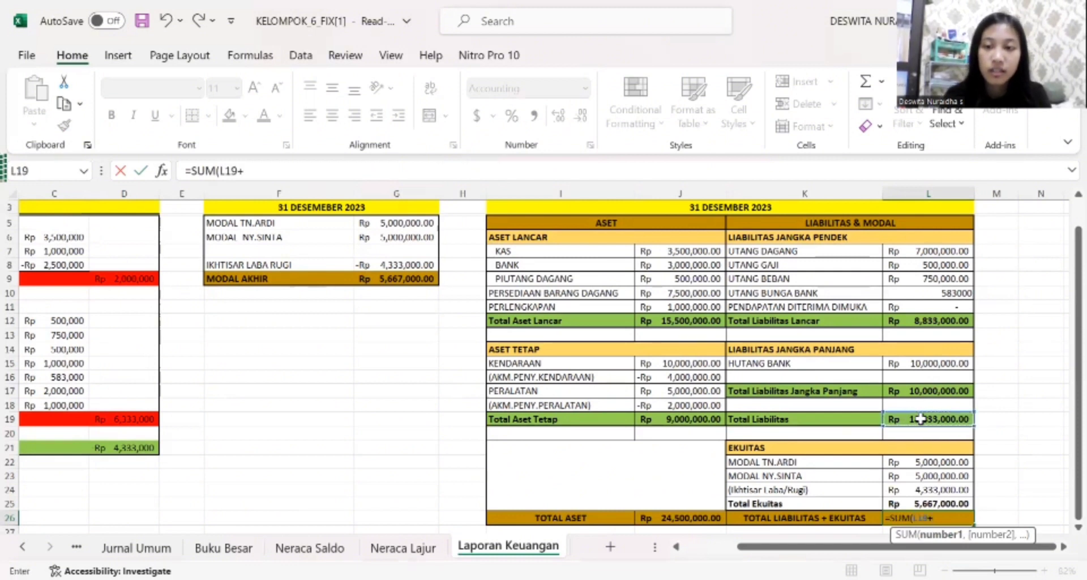
pyautogui.click(899, 500)
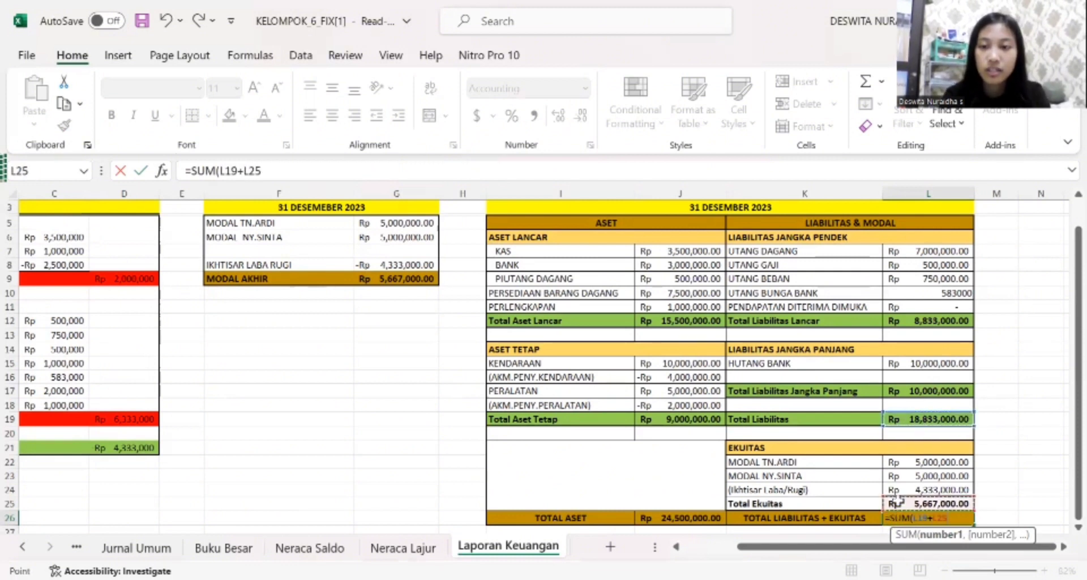
pyautogui.press('Return')
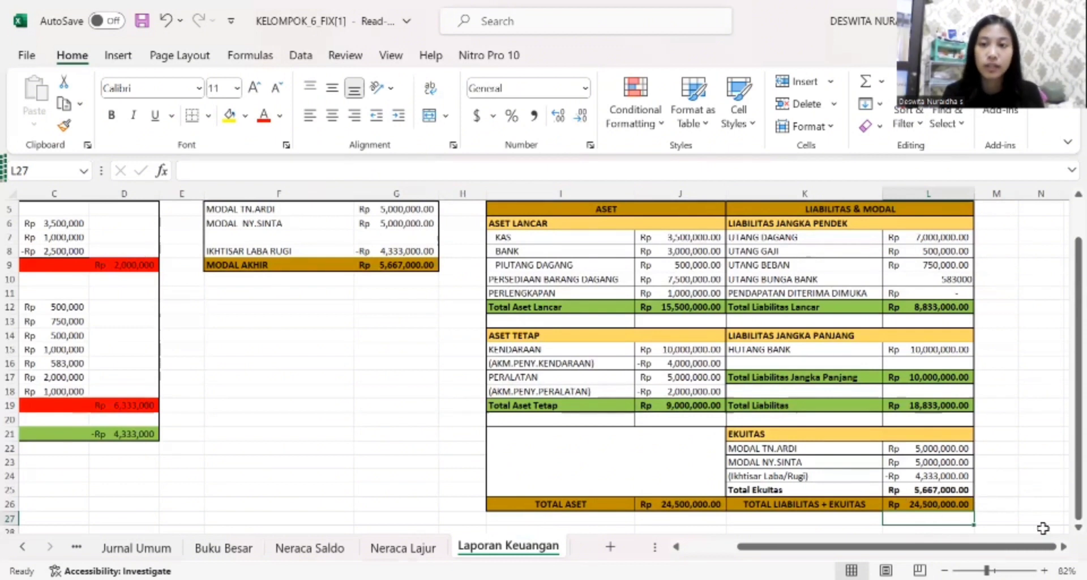
pyautogui.moveTo(994, 548); pyautogui.dragTo(941, 548)
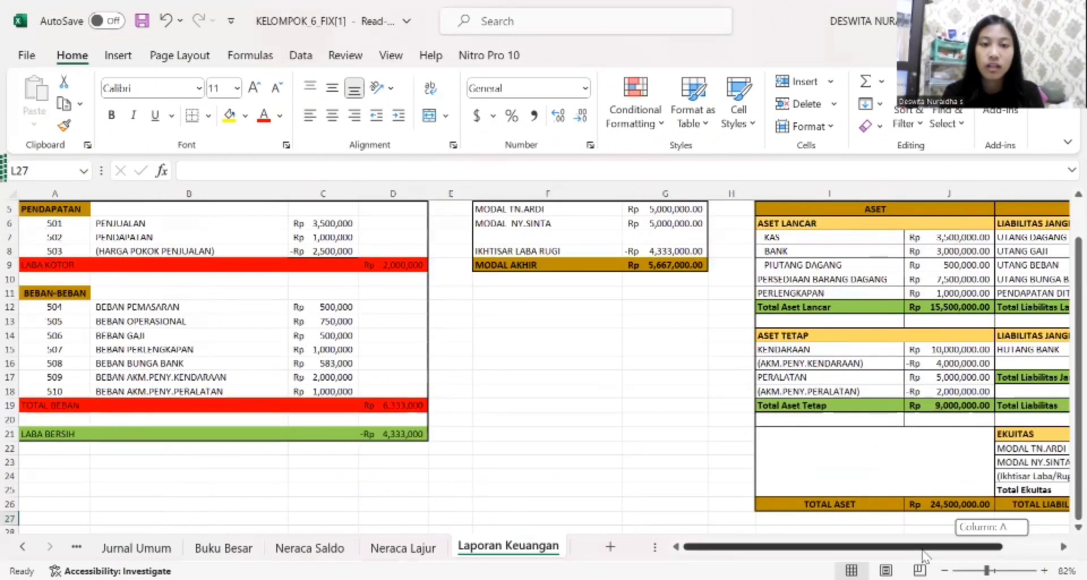
pyautogui.moveTo(1064, 448); pyautogui.dragTo(1064, 442)
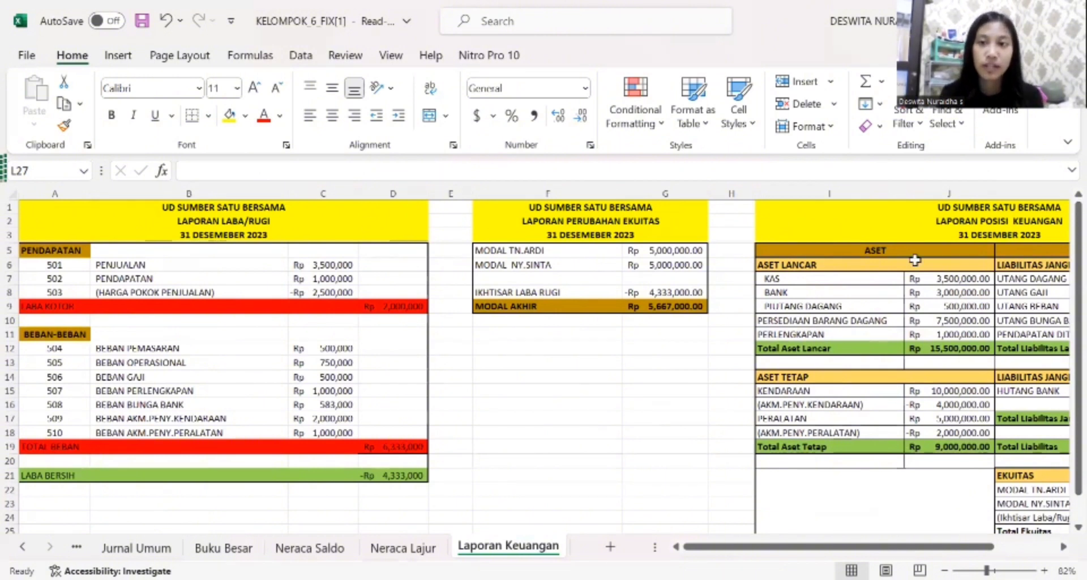
pyautogui.hotkey('alt', 'Tab')
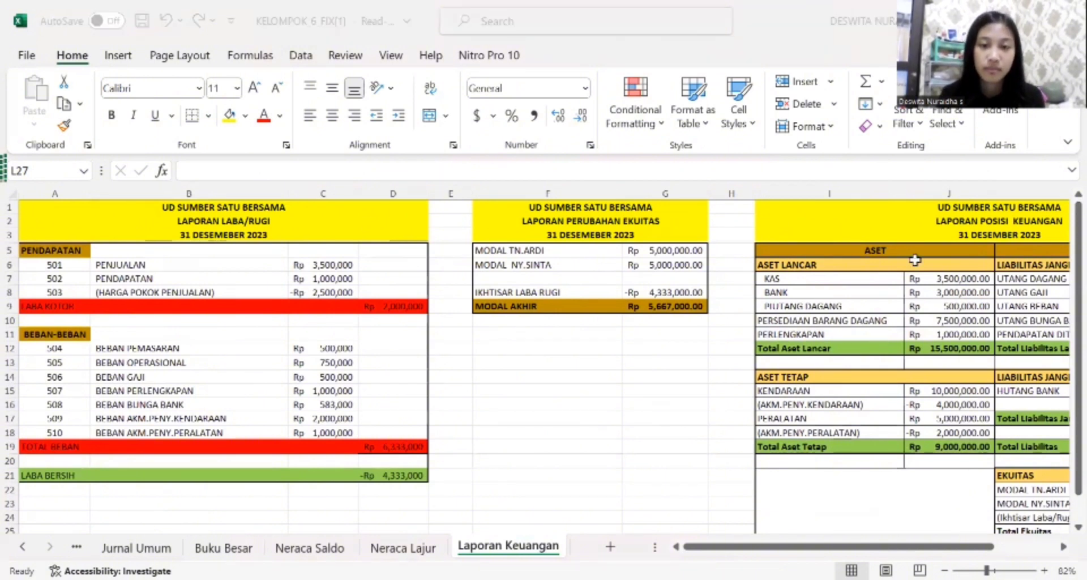